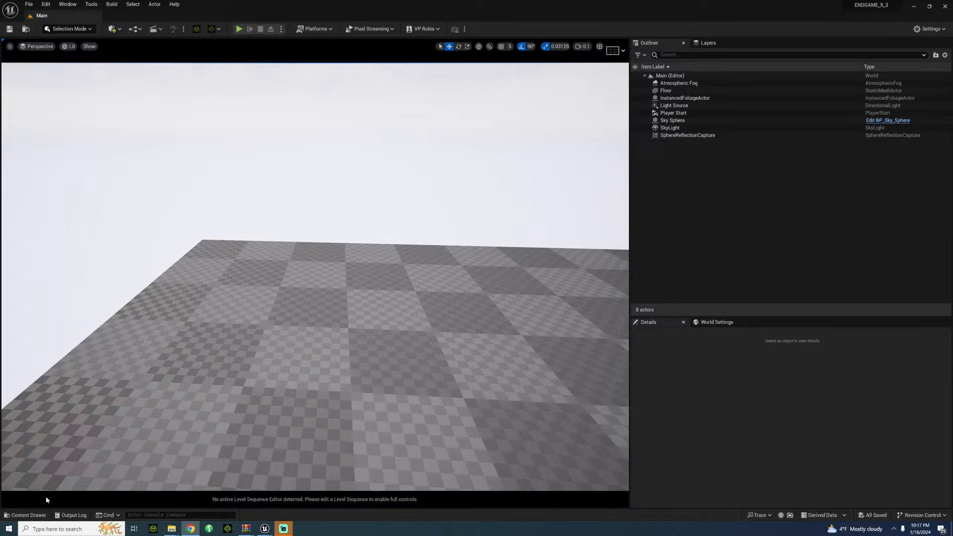
Step: Open the ICELAND_MASTERSHOT level from the project's SETS/ICELAND folder
click(26, 515)
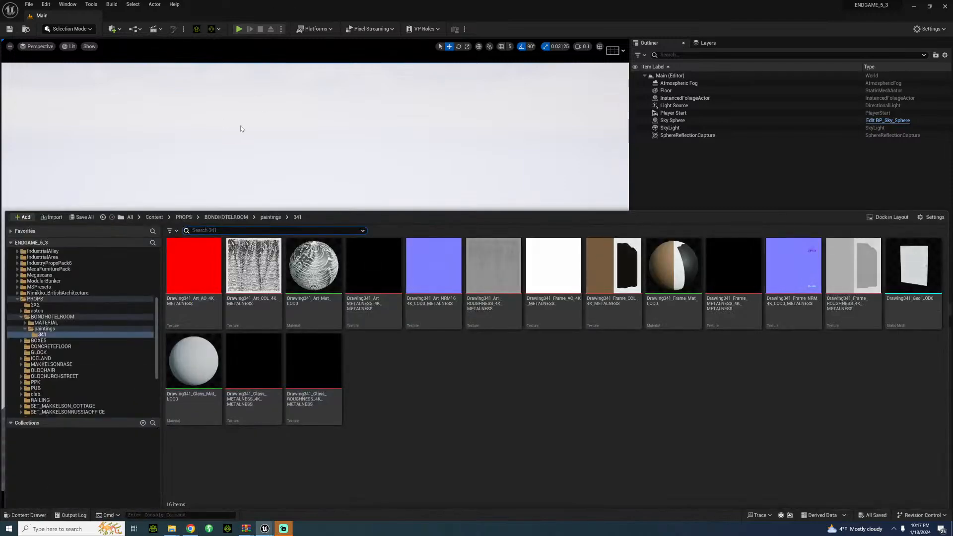
click(30, 515)
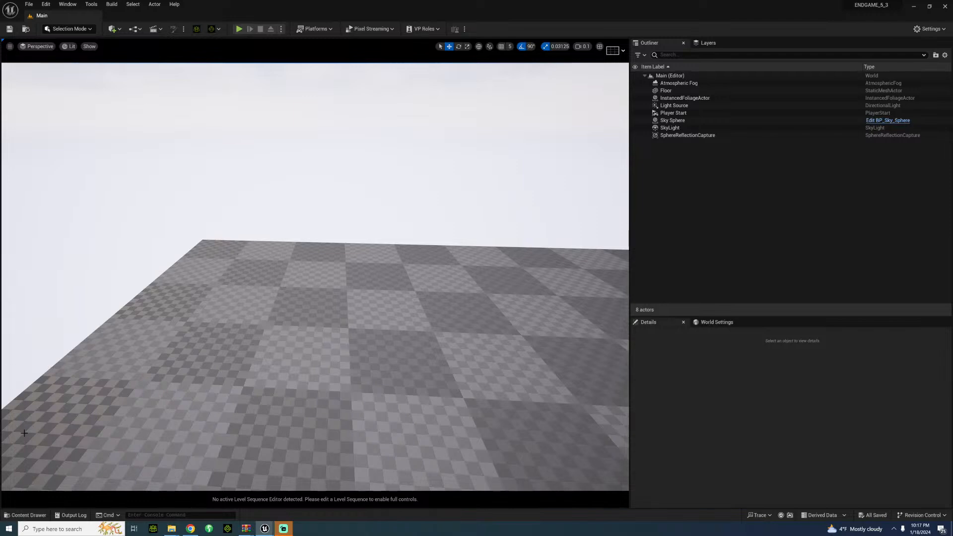
click(36, 516)
scroll(74, 380, down, 3)
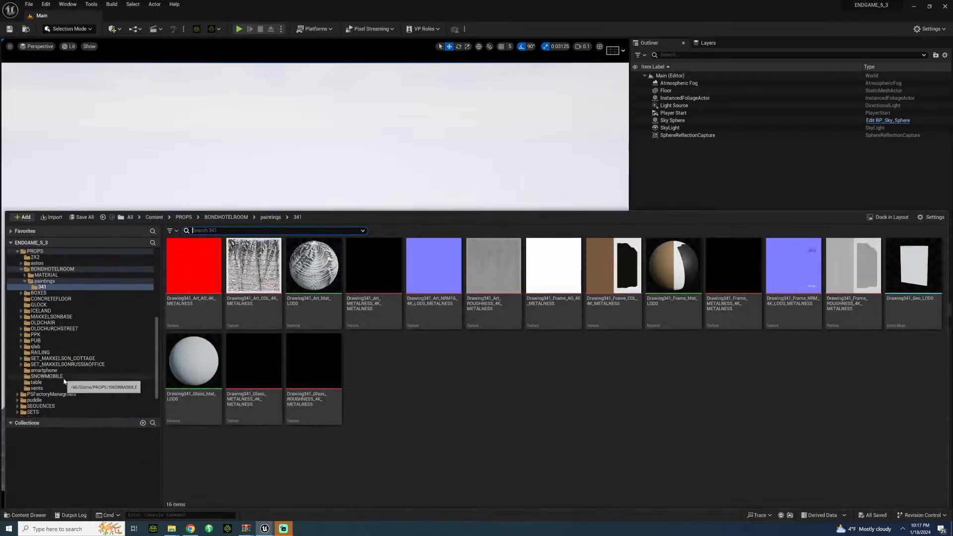
click(40, 371)
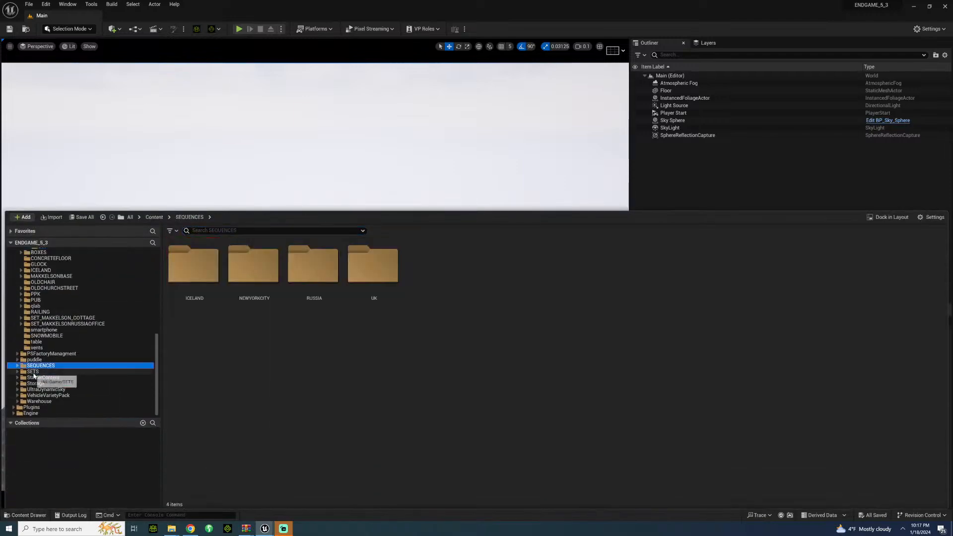
click(254, 268)
double_click(254, 268)
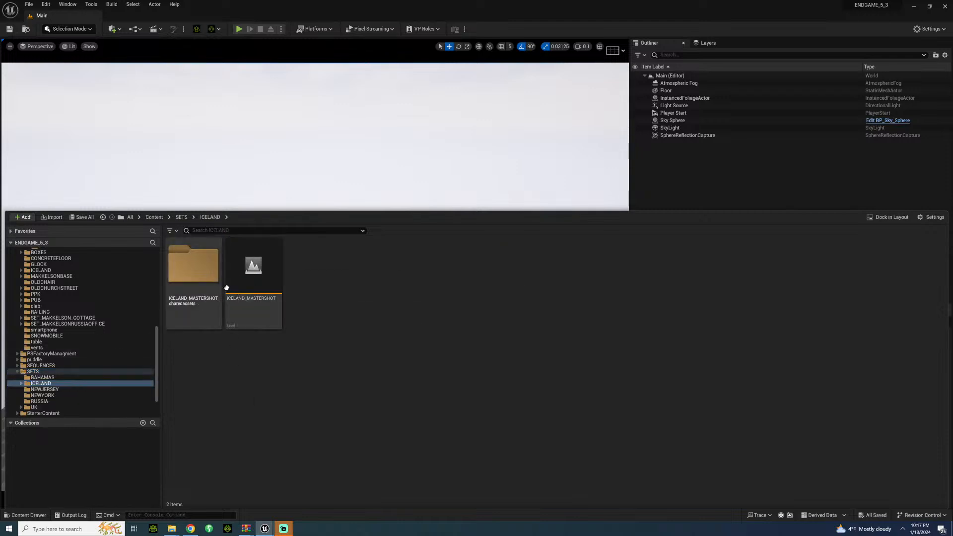
click(248, 272)
double_click(248, 272)
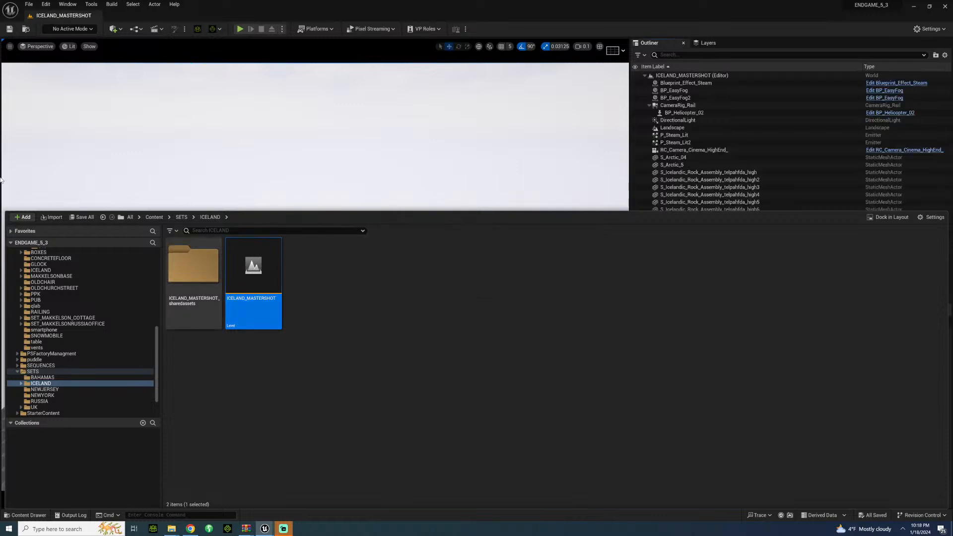
Step: Select the RC_Camera_Cinema_HighEnd_ actor and set the viewport camera speed to 16
click(716, 151)
right_click(694, 152)
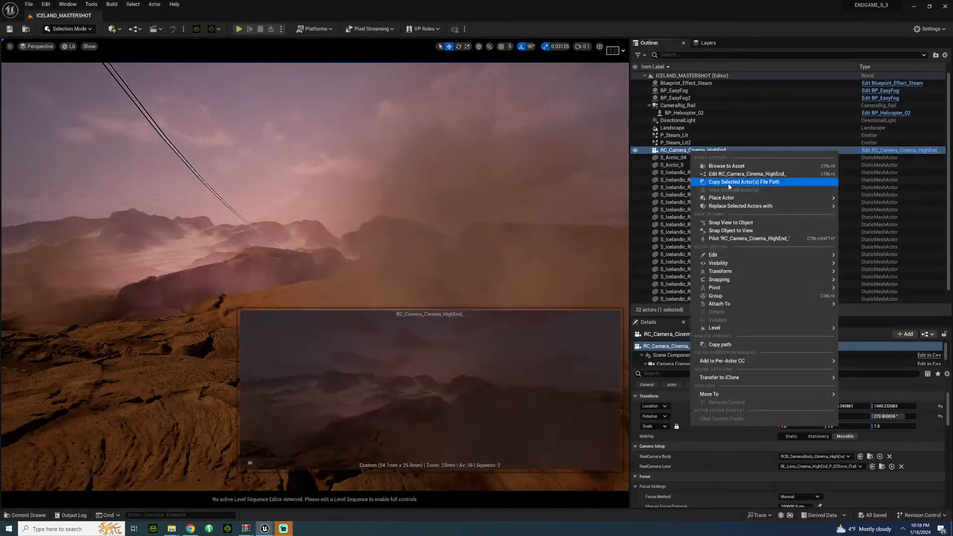
right_drag(447, 199, 442, 258)
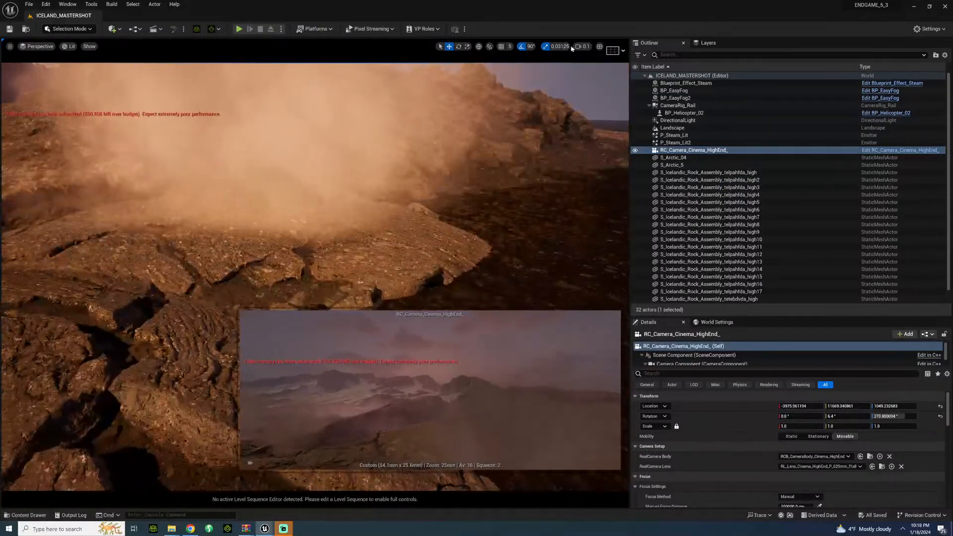
click(582, 47)
drag(581, 64, 625, 65)
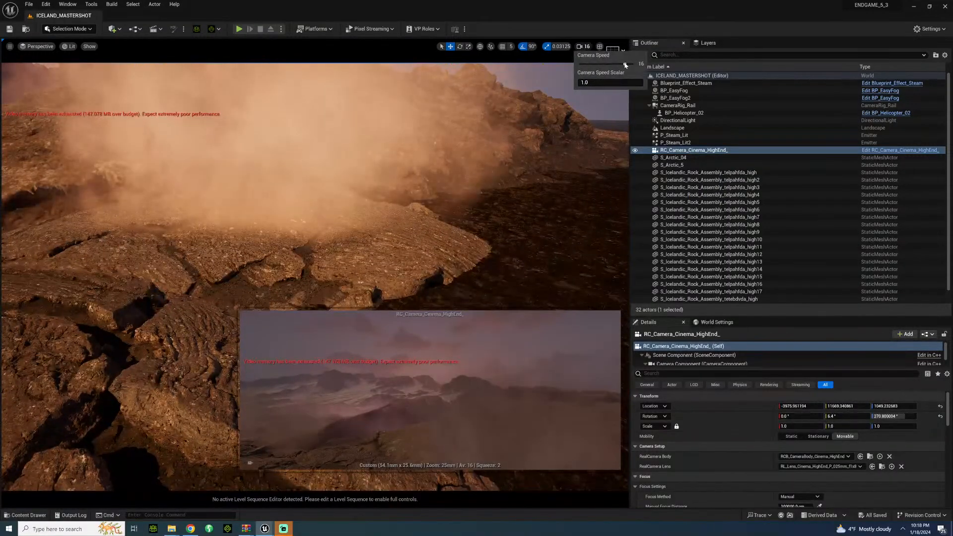
Step: Fly around the Iceland set to examine the S_Arctic_04 mountain, the rock field and the BP_EasyFog2 fog card
right_drag(506, 169, 318, 192)
key(s)
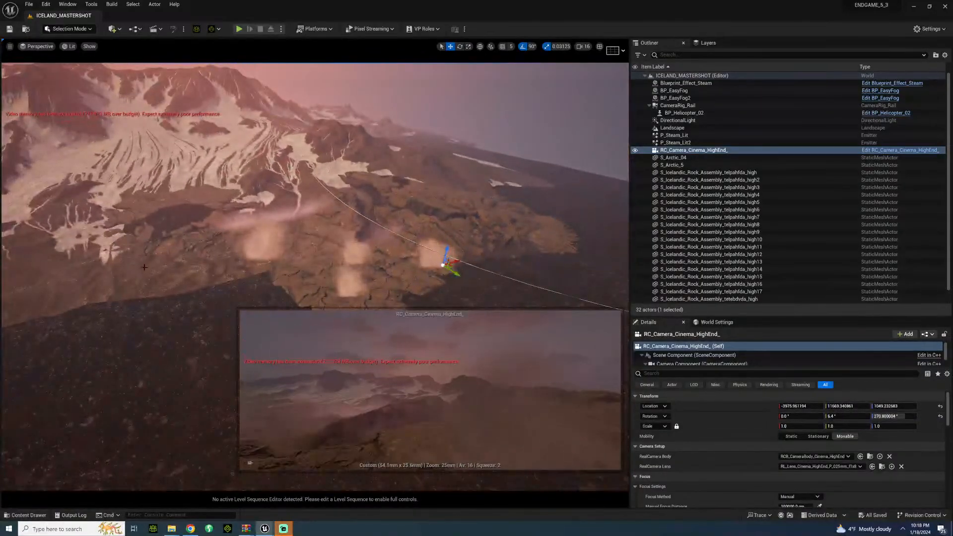
right_drag(144, 267, 116, 240)
click(191, 256)
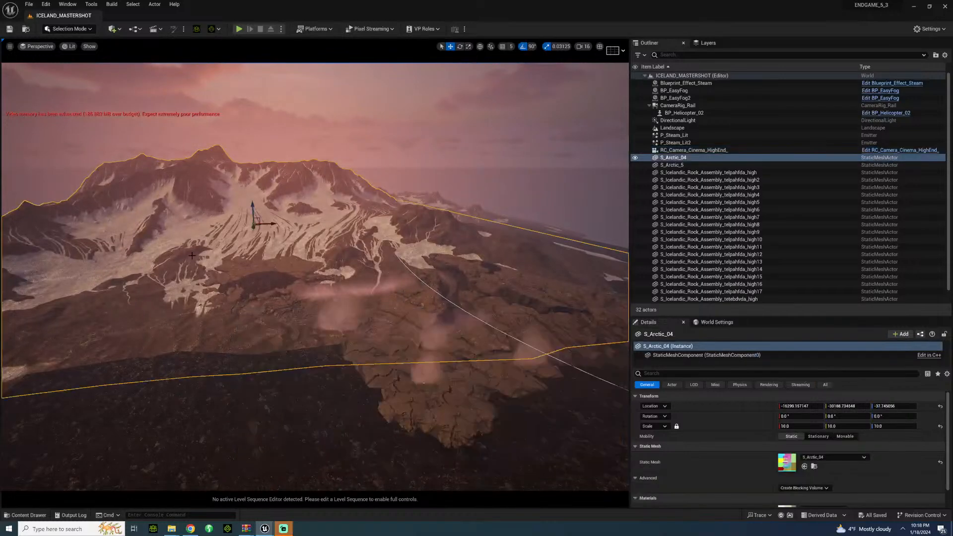
right_drag(195, 267, 247, 287)
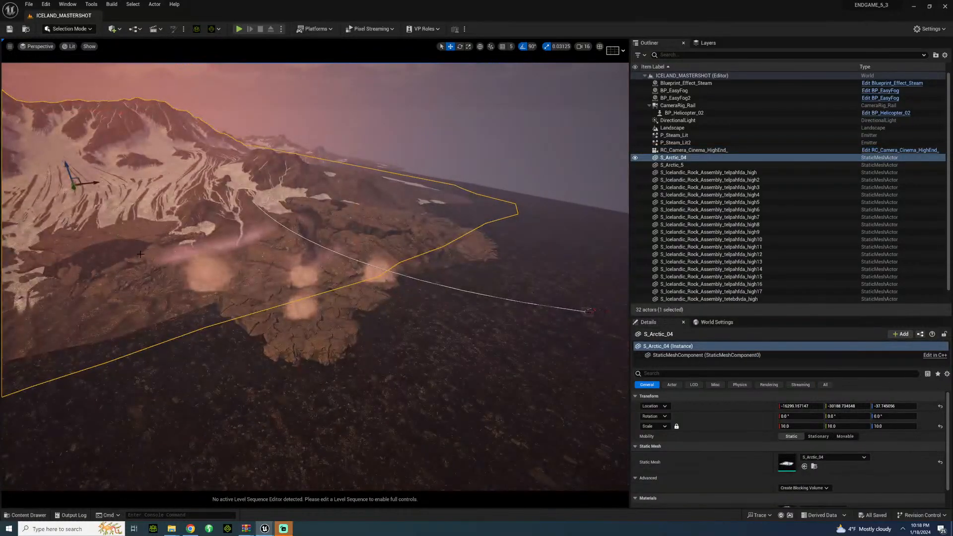
click(254, 290)
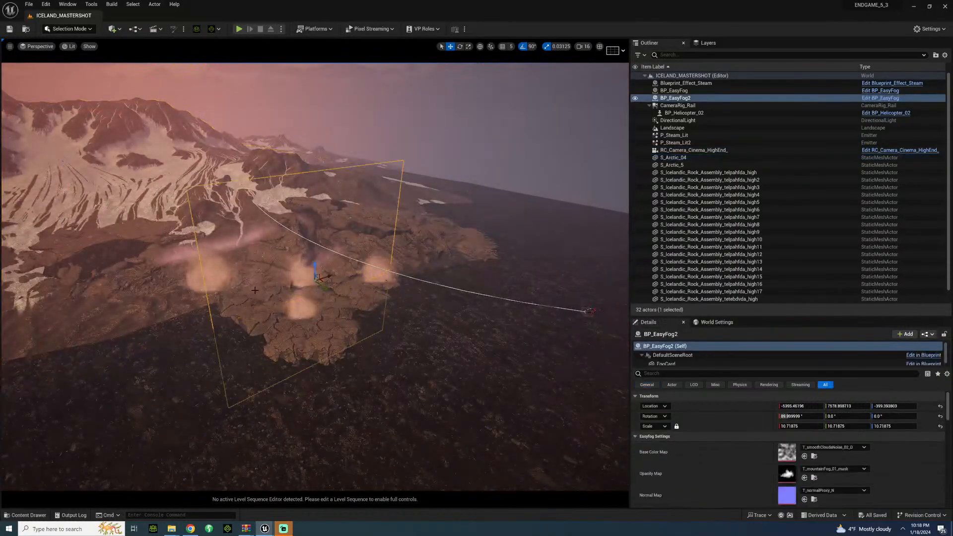
key(w)
right_drag(254, 290, 207, 272)
key(s)
key(w)
key(s)
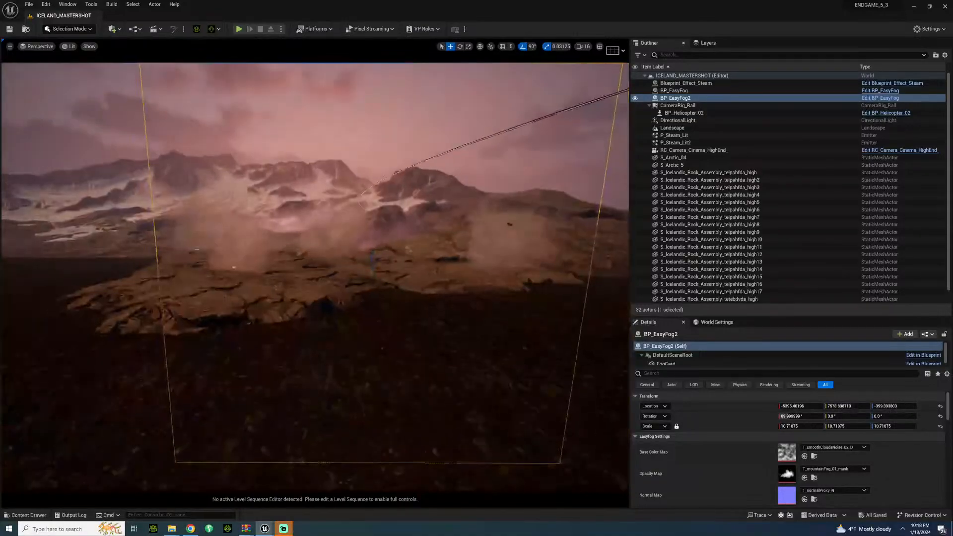
Step: Open the ICELANDMASTER level sequence from SEQUENCES/ICELAND and lock the viewport to its camera cuts
click(29, 513)
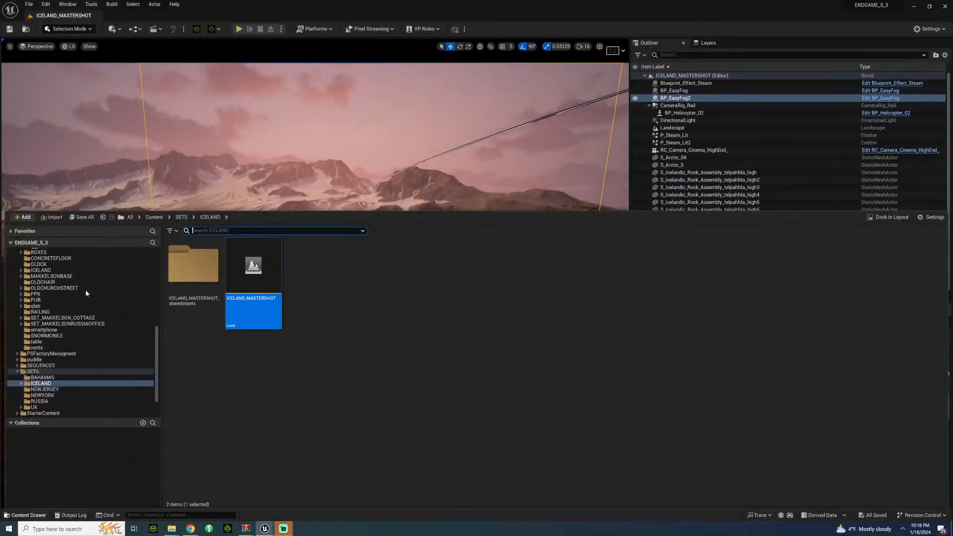
click(37, 365)
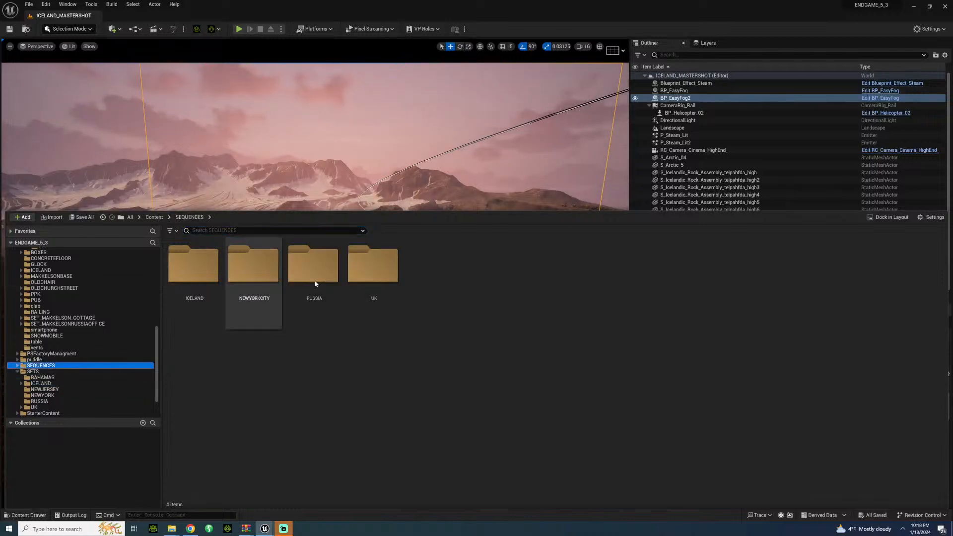
click(195, 285)
double_click(195, 285)
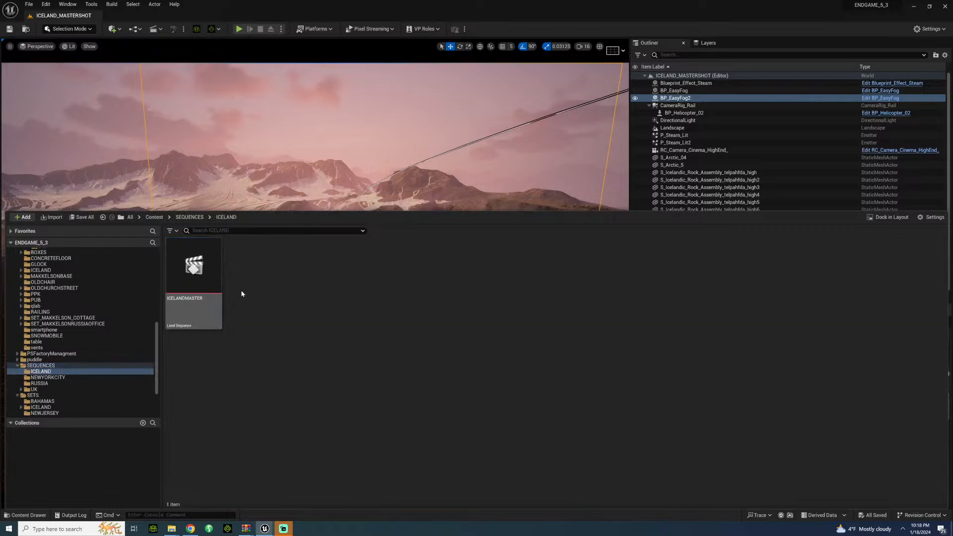
double_click(191, 280)
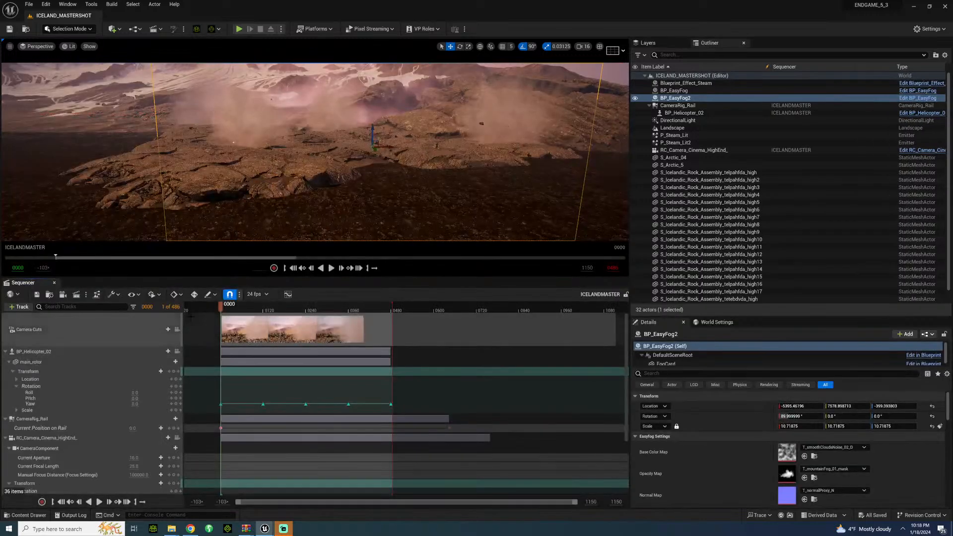
click(178, 331)
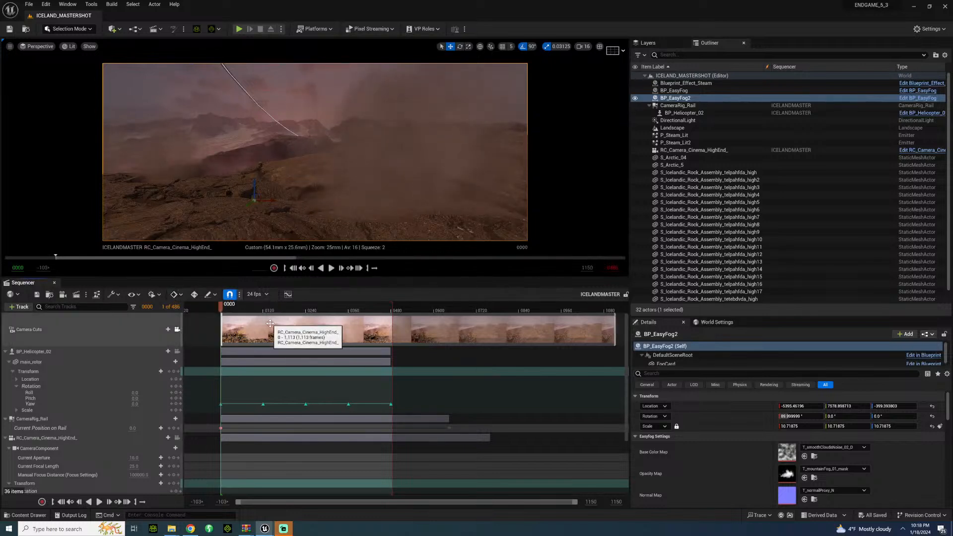
Step: Play the shot through the cinema camera twice and scrub the timeline back to frame 0119
key(space)
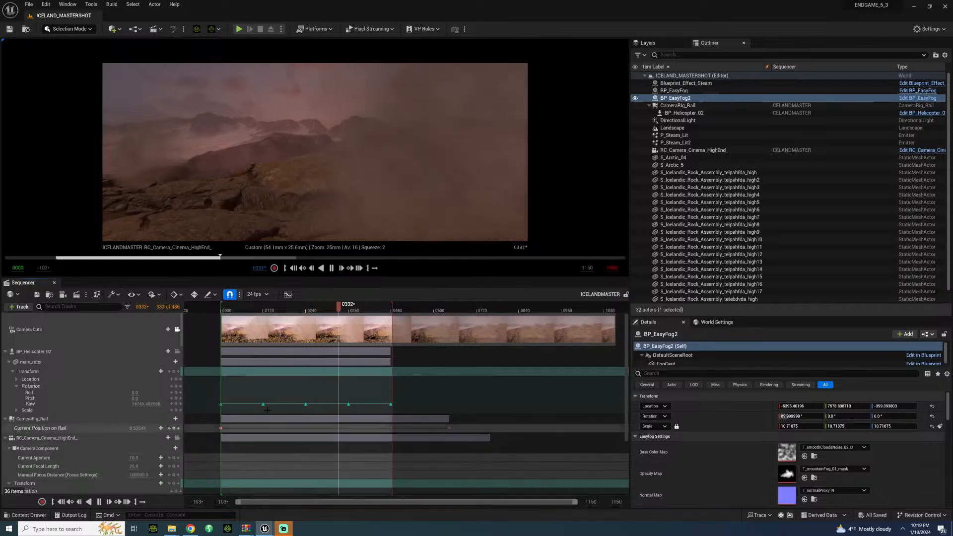
key(space)
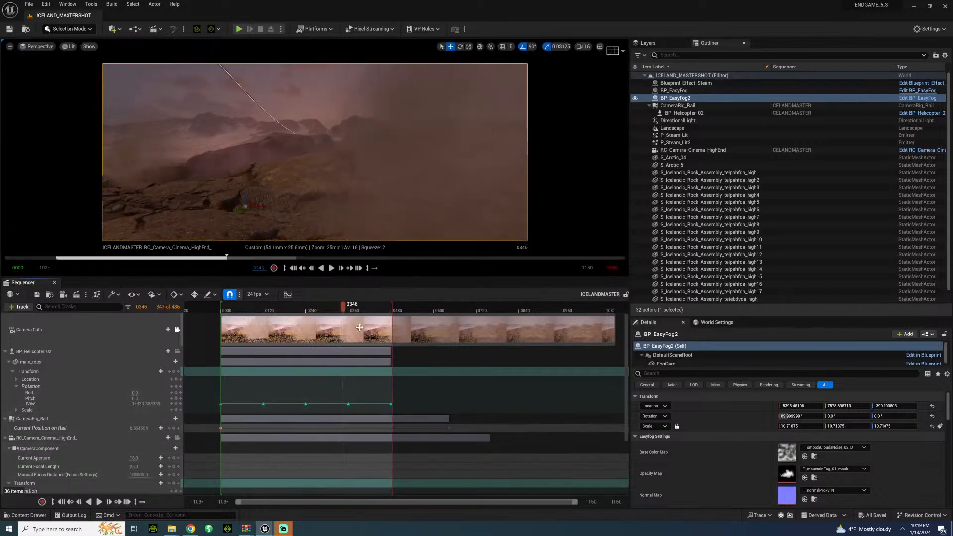
mouse_move(271, 306)
mouse_down()
mouse_move(261, 308)
mouse_move(327, 308)
mouse_move(269, 307)
mouse_up()
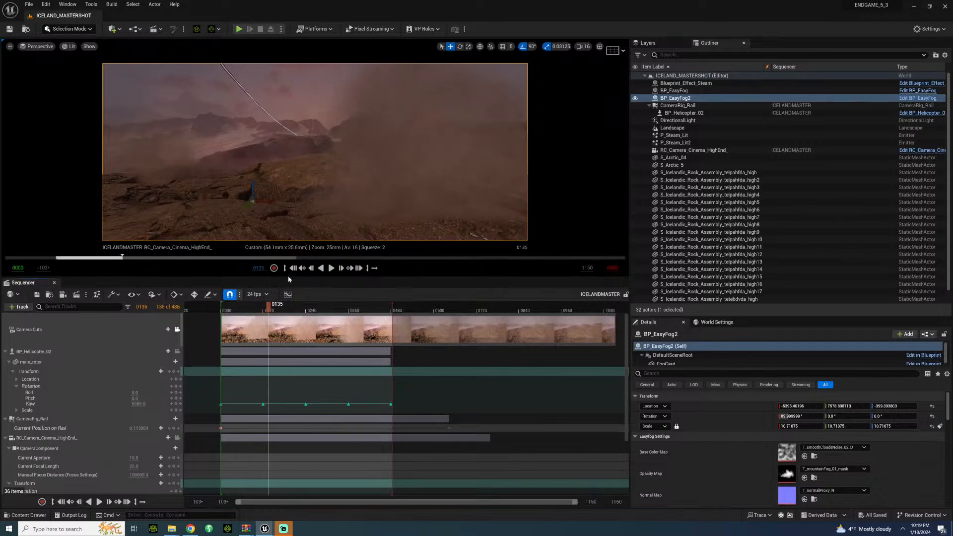
click(226, 309)
key(space)
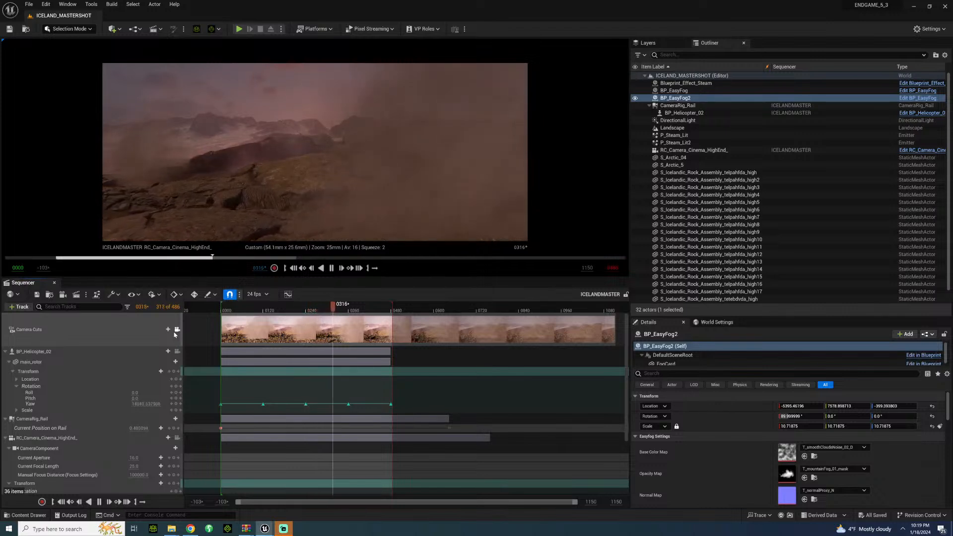
key(space)
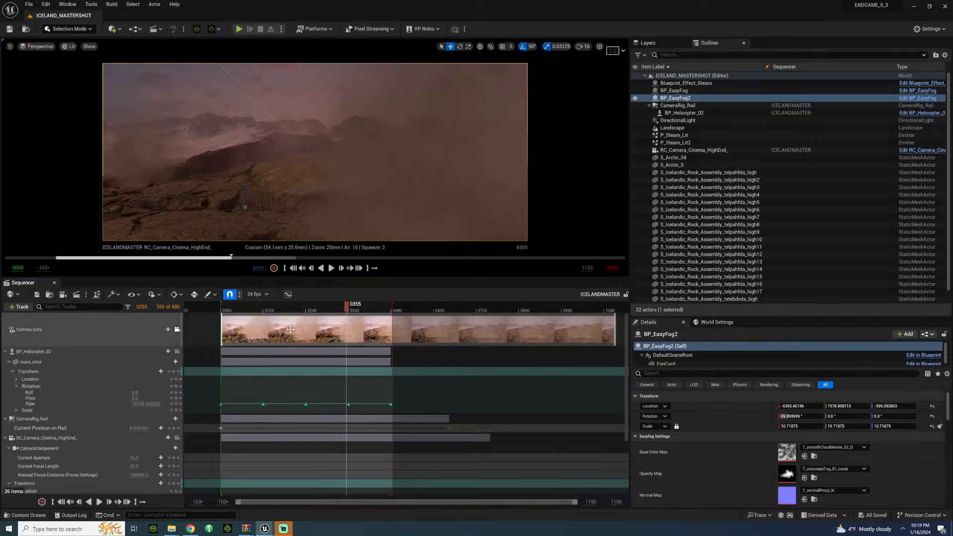
drag(328, 304, 262, 304)
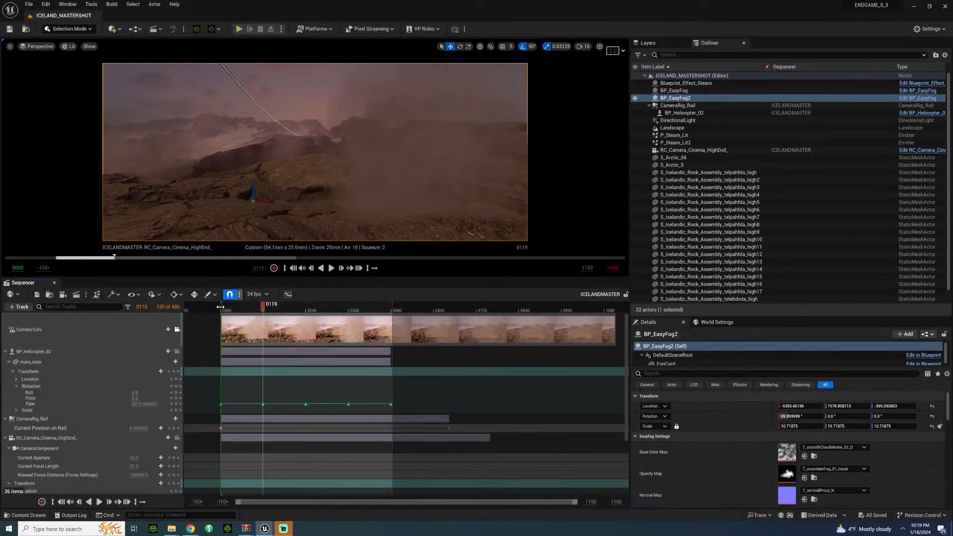
Step: Release the viewport from the camera cuts and examine the camera rail, fog card and mountains from outside the shot
click(178, 329)
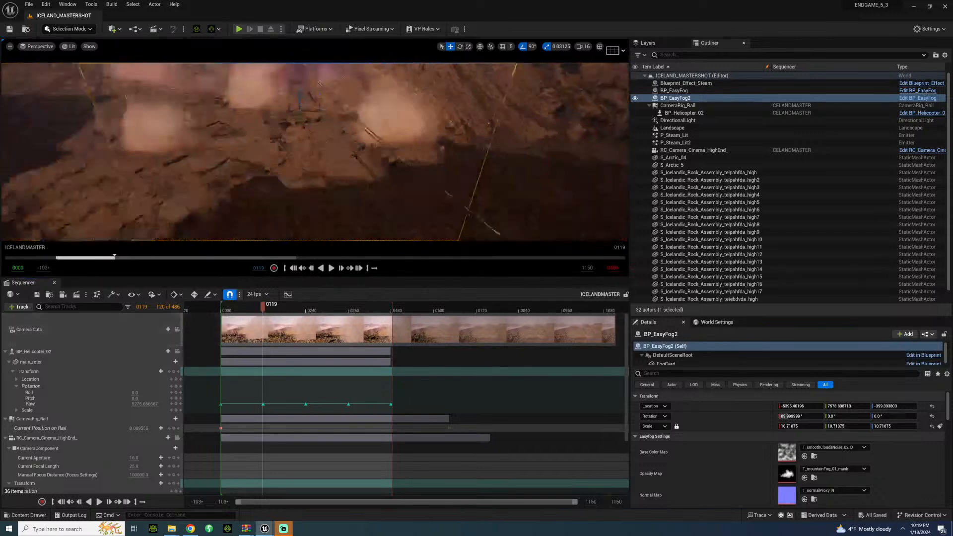
right_drag(355, 156, 291, 156)
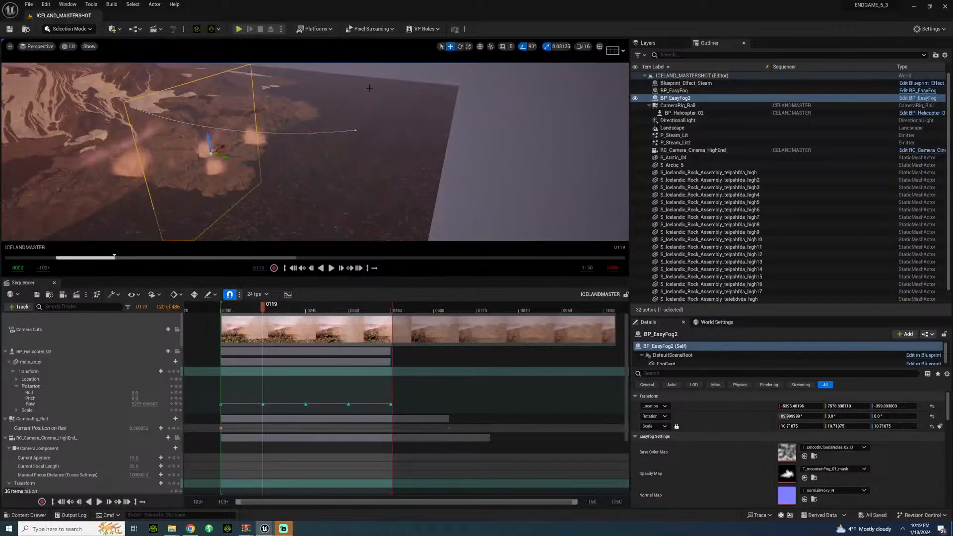
right_drag(375, 202, 321, 177)
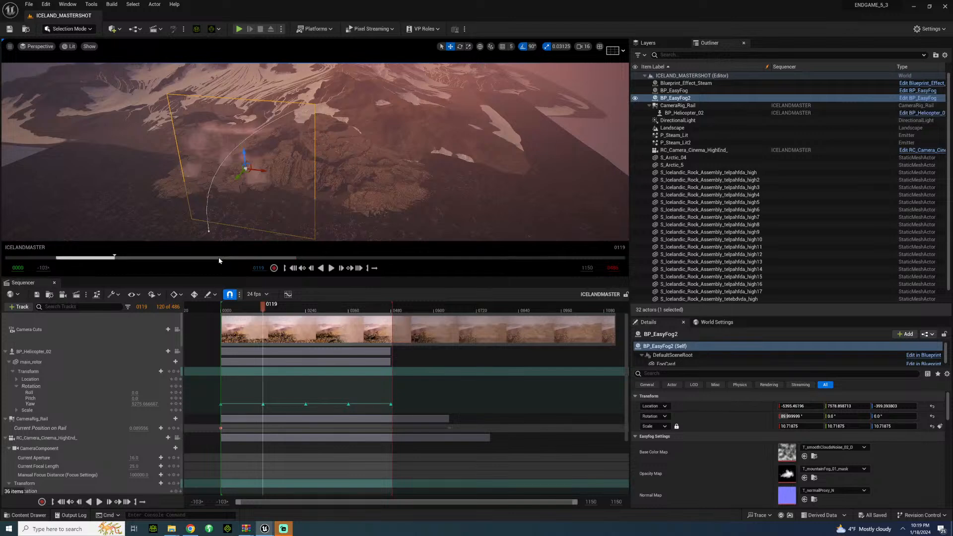
right_drag(318, 168, 334, 126)
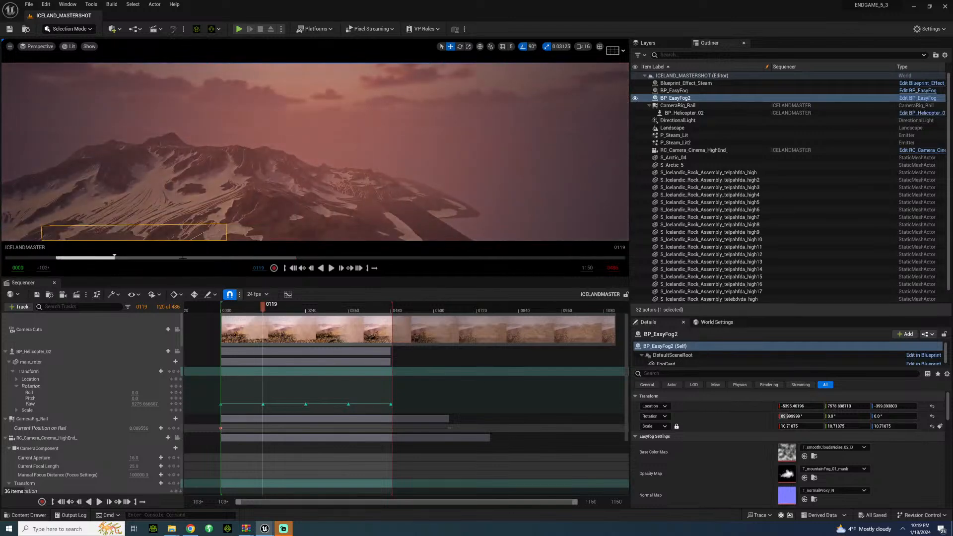
Step: Replay the sequence through the camera cuts view, including once from near its start, and release the viewport from the cuts
click(177, 330)
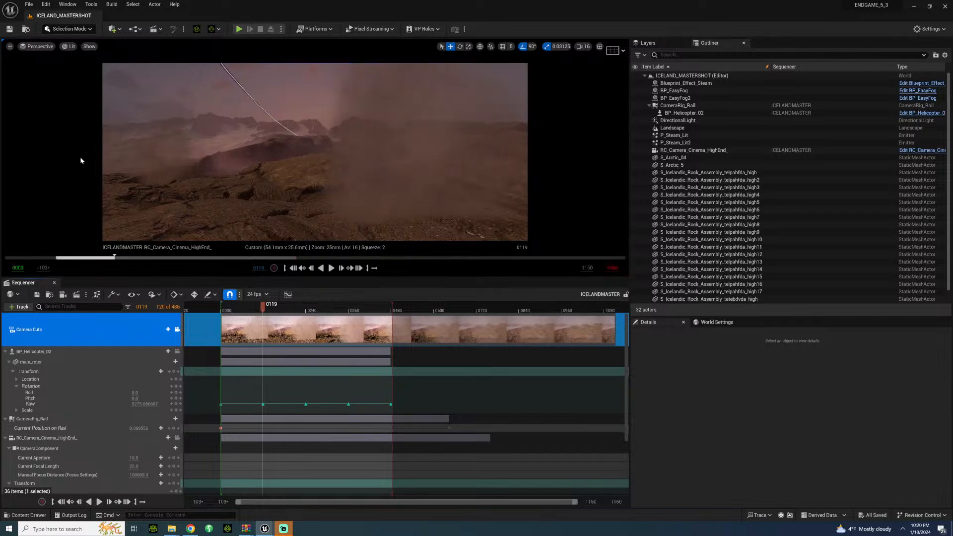
key(space)
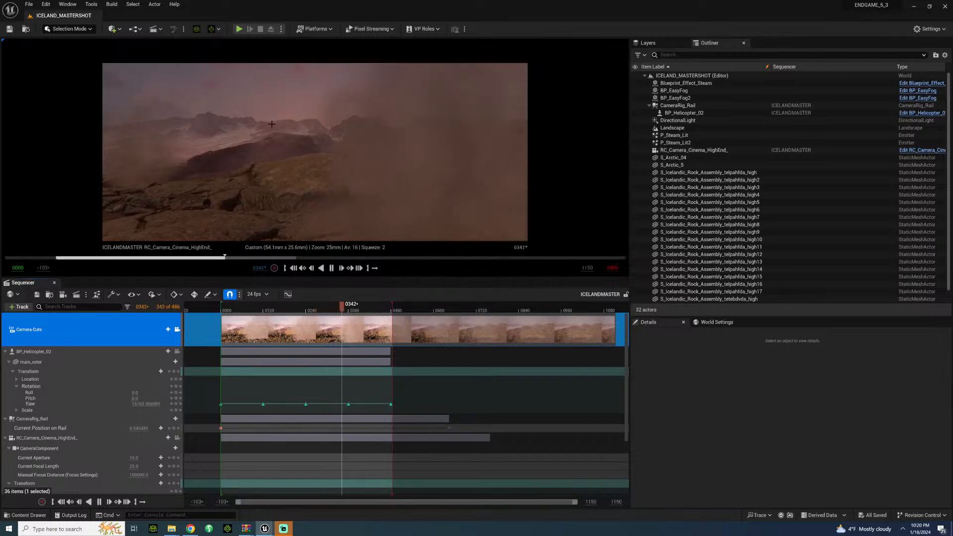
key(space)
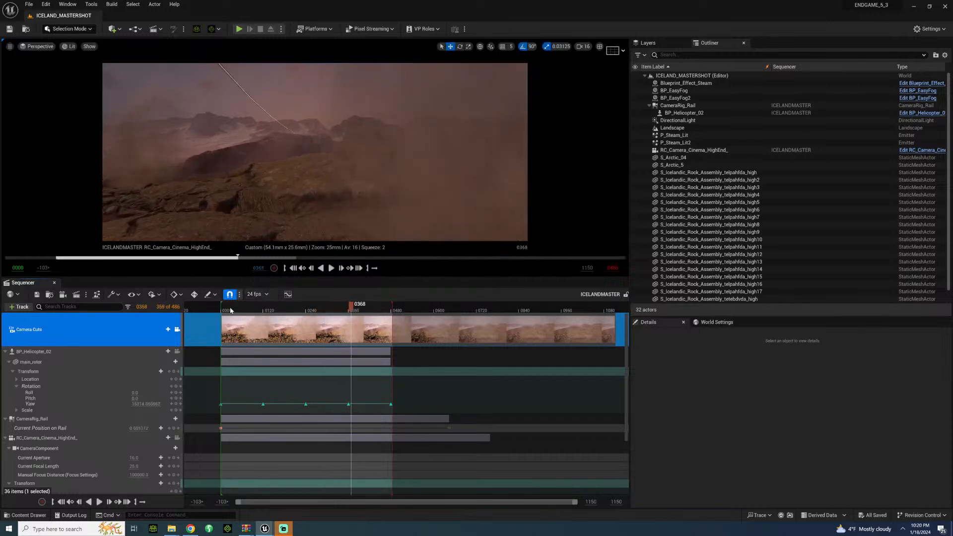
click(230, 310)
key(space)
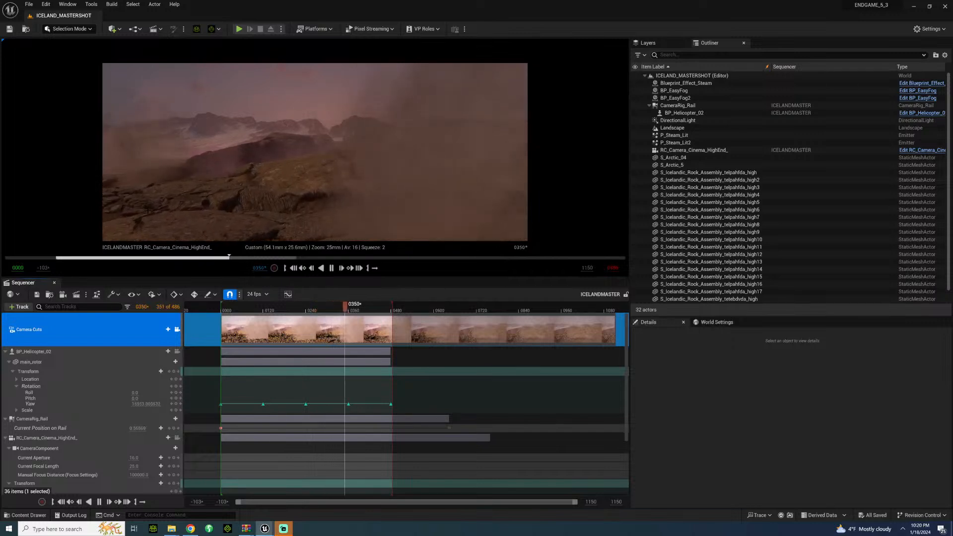
key(space)
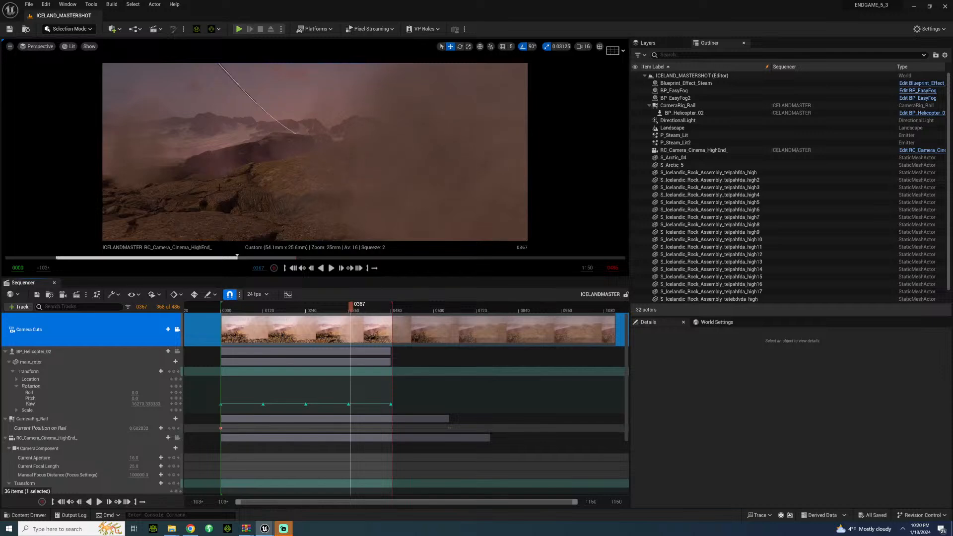
click(178, 329)
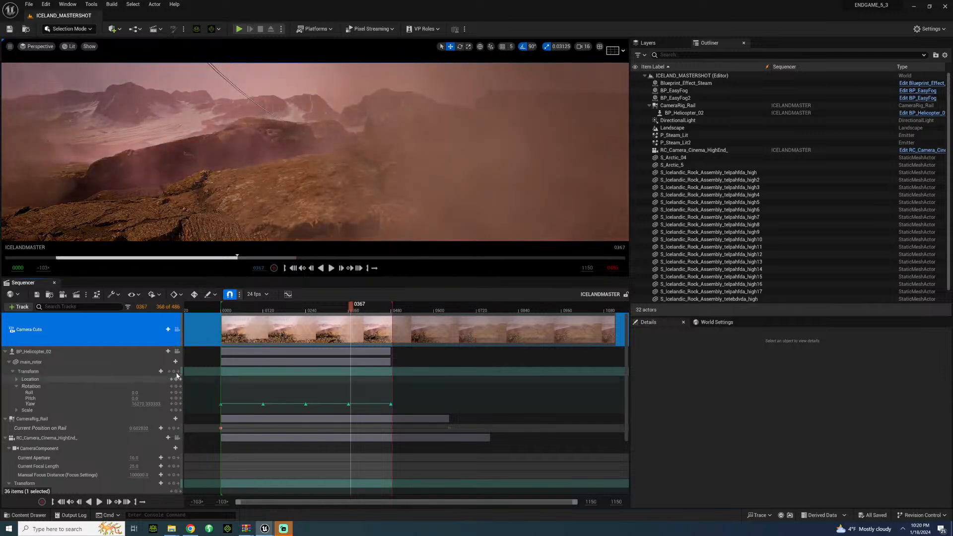
Step: Lock the viewport to the camera cuts and play the shot from near its start, pausing at frame 0179
right_drag(315, 152, 344, 138)
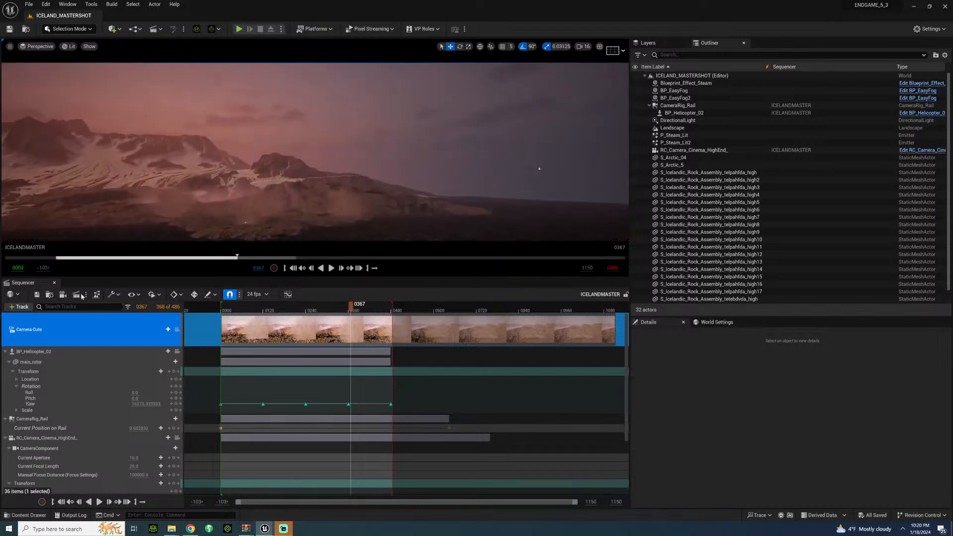
click(177, 329)
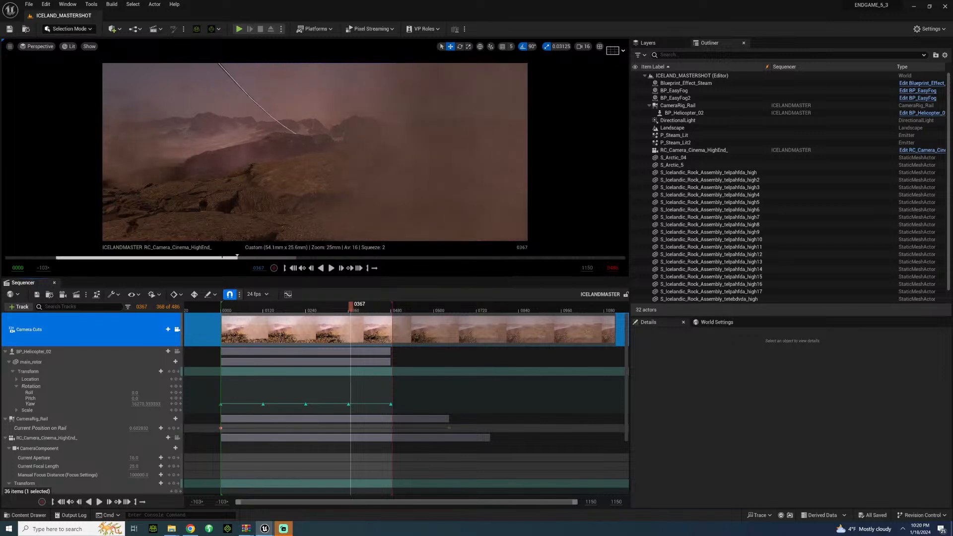
click(232, 310)
key(space)
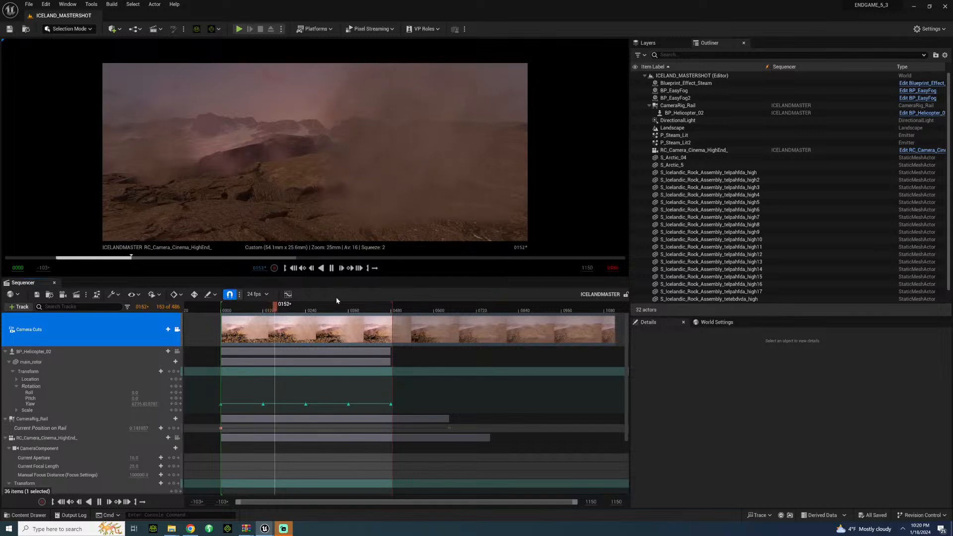
key(space)
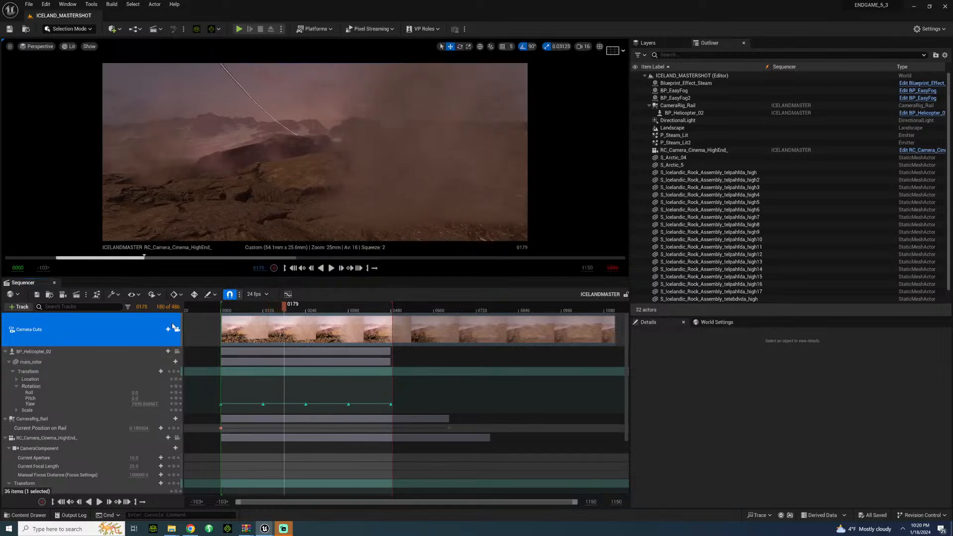
Step: Release the viewport from the camera cuts and replay the helicopter's flight along the rail from outside, pausing at frame 0231
click(177, 329)
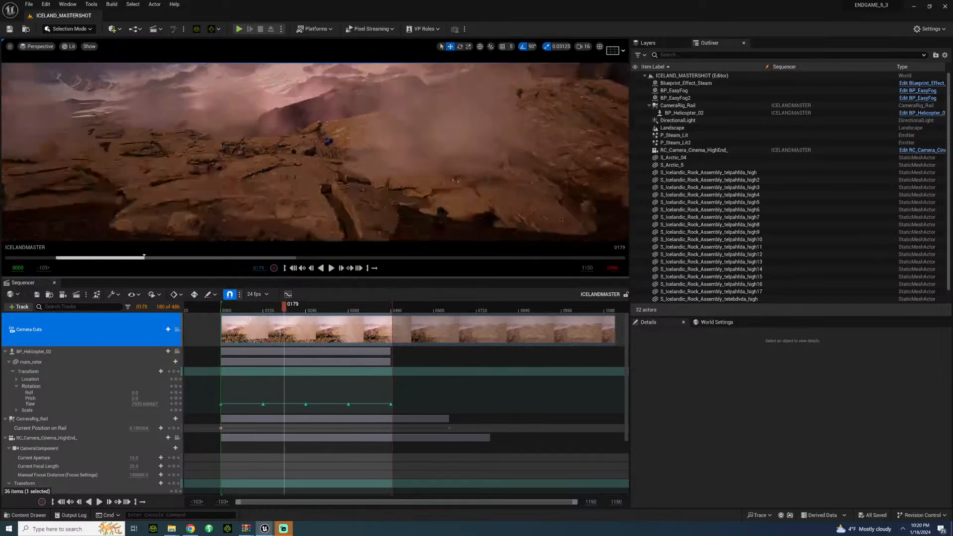
right_drag(232, 185, 147, 168)
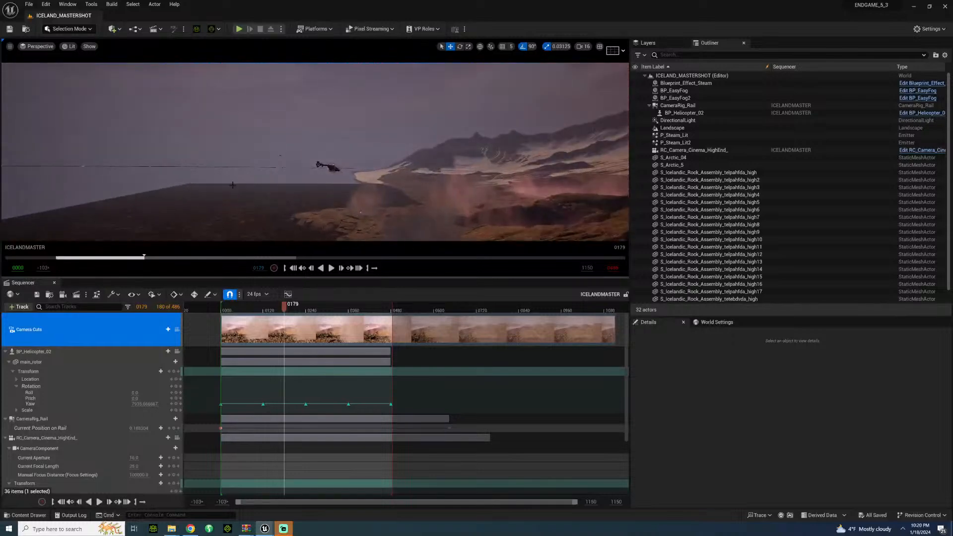
right_drag(300, 193, 271, 194)
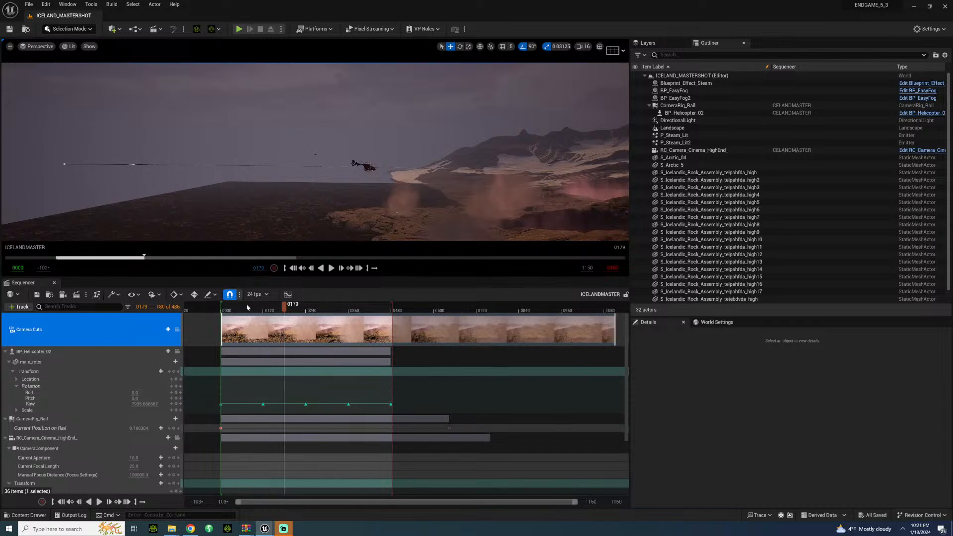
click(234, 308)
key(space)
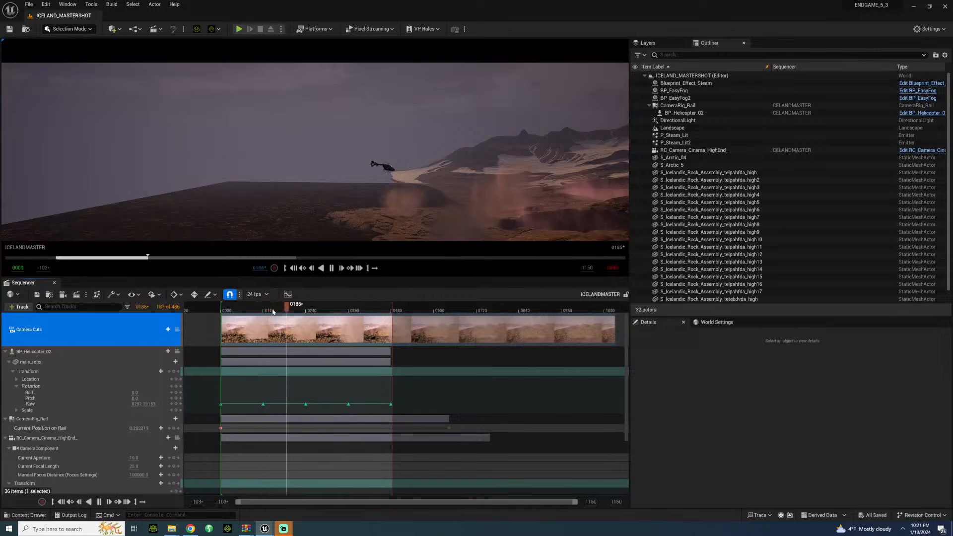
key(space)
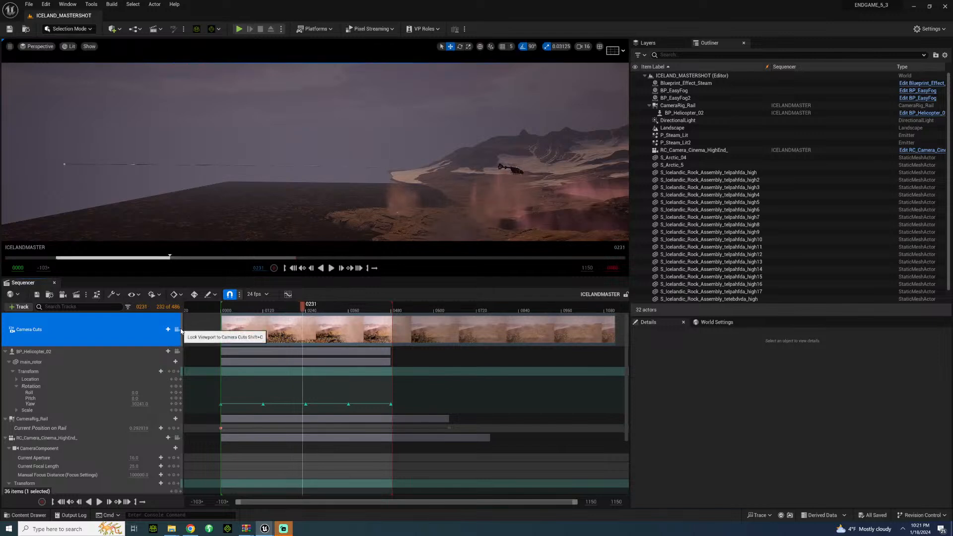
Step: Lock the viewport to the camera cuts, play the shot to its end, and replay it from near the start
click(177, 329)
key(space)
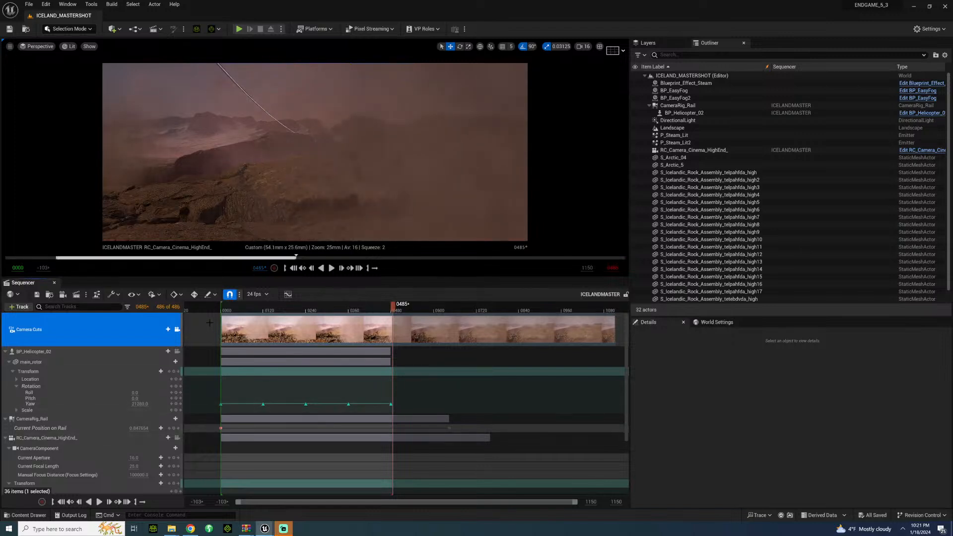
click(231, 310)
key(space)
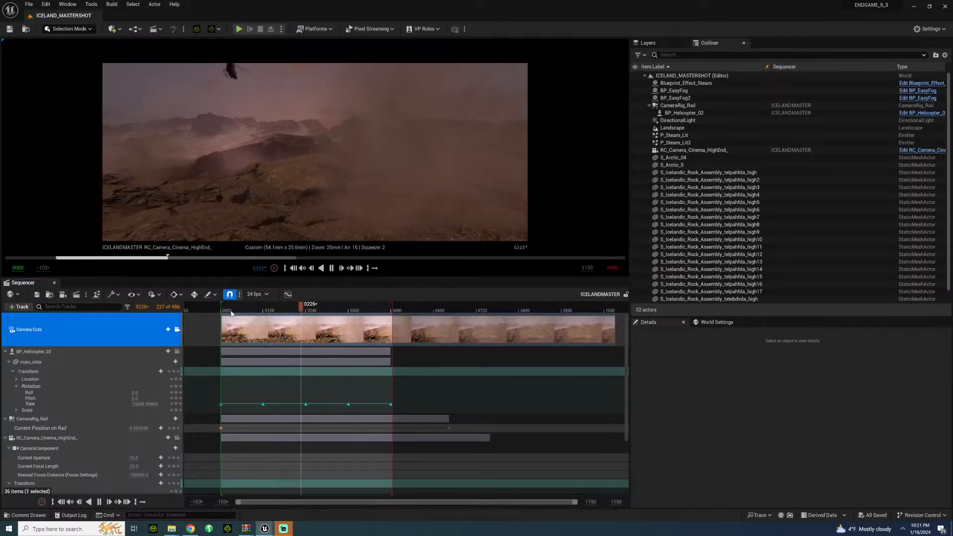
Step: Release the viewport from the camera cuts and examine the rail, rock assemblies and mountain from outside the shot
click(177, 330)
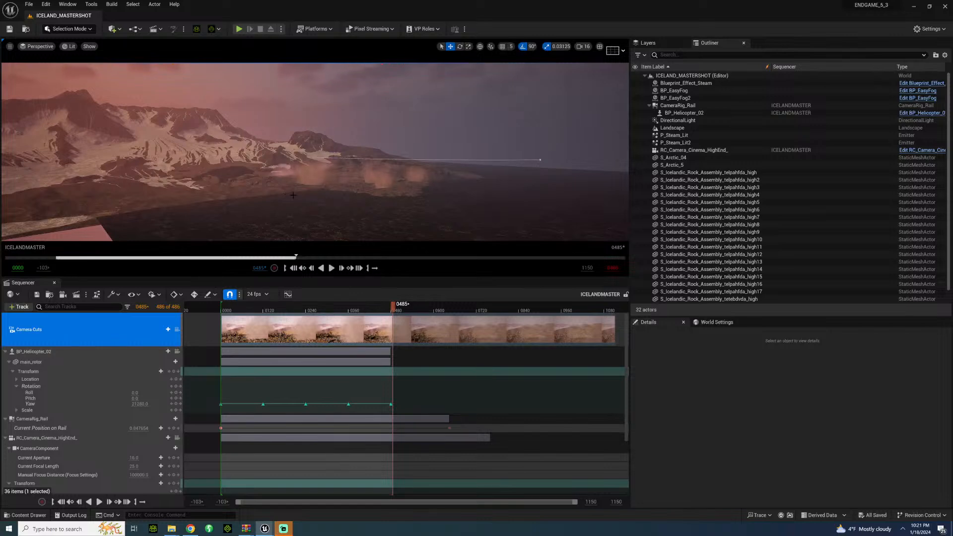
key(w)
right_drag(293, 195, 296, 187)
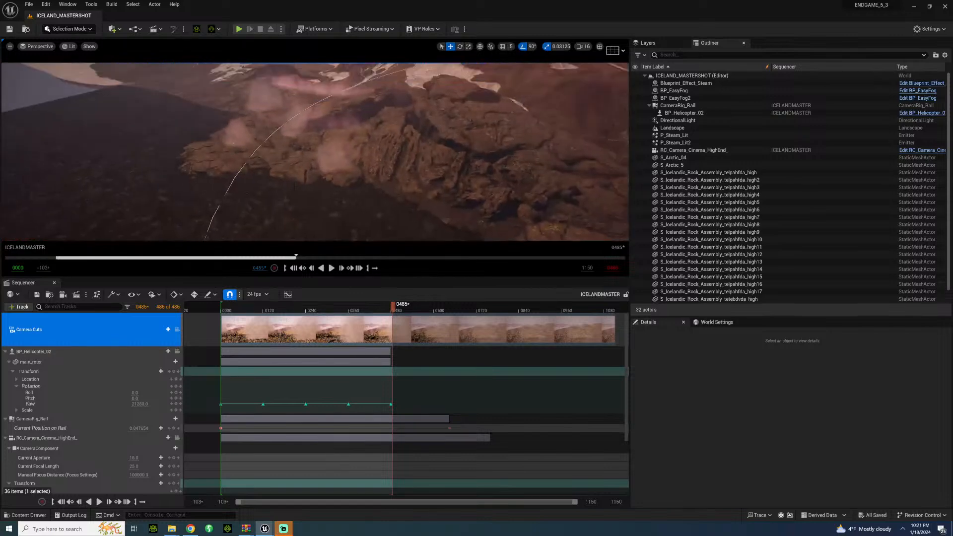
key(s)
right_drag(397, 165, 398, 164)
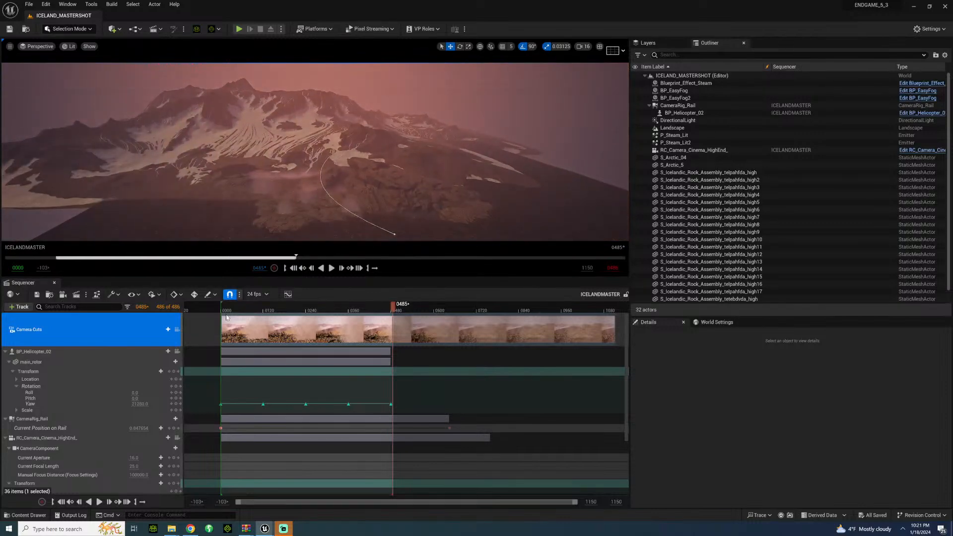
Step: Lock the viewport to the camera cuts, replay the shot from near its start, and scrub the timeline to frame 0102
click(177, 329)
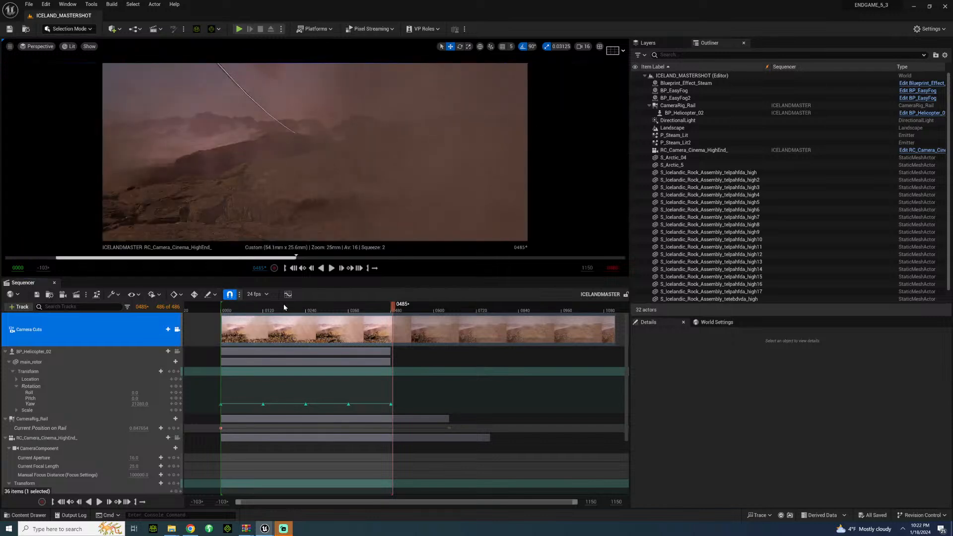
click(231, 308)
key(space)
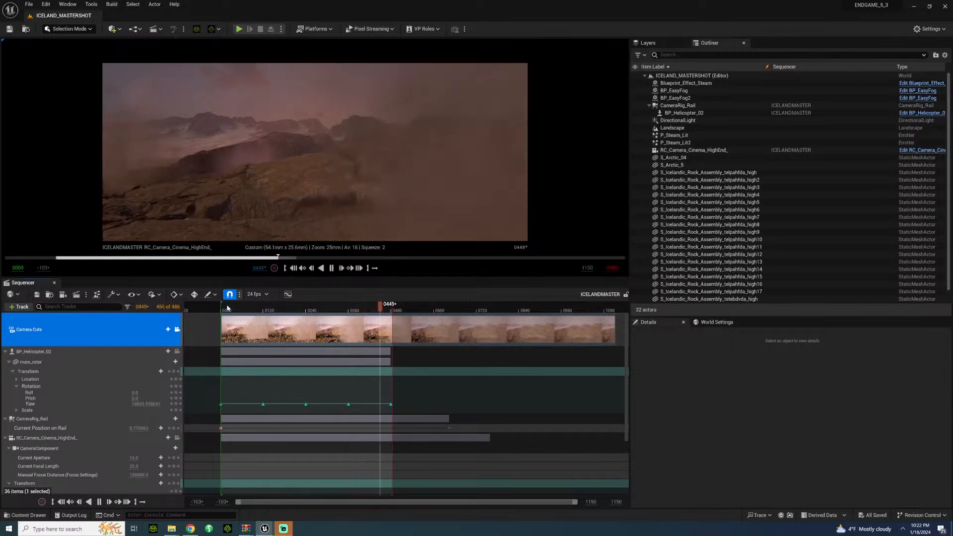
key(space)
drag(292, 310, 259, 292)
key(space)
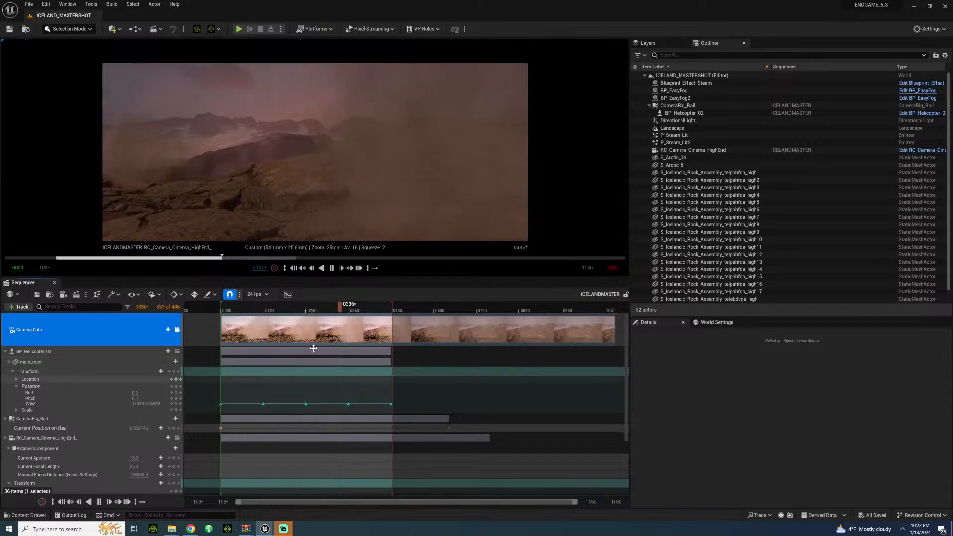
mouse_move(242, 311)
mouse_down()
mouse_move(228, 308)
mouse_move(298, 308)
mouse_move(256, 308)
mouse_up()
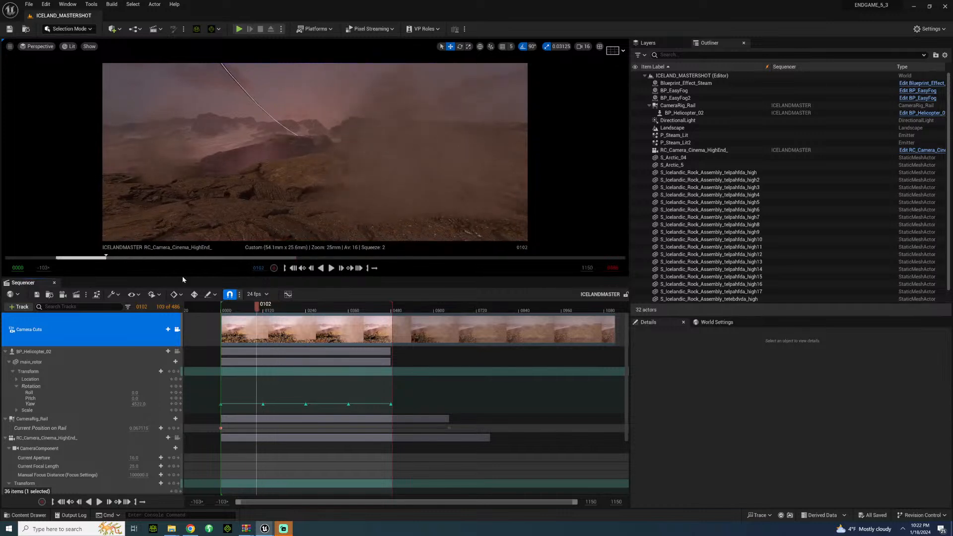
Step: Compare the free view of the set with the camera cuts view at frame 0102, and play on to frame 0362
click(177, 330)
mouse_move(601, 76)
right_down()
mouse_move(586, 72)
mouse_move(601, 76)
right_up()
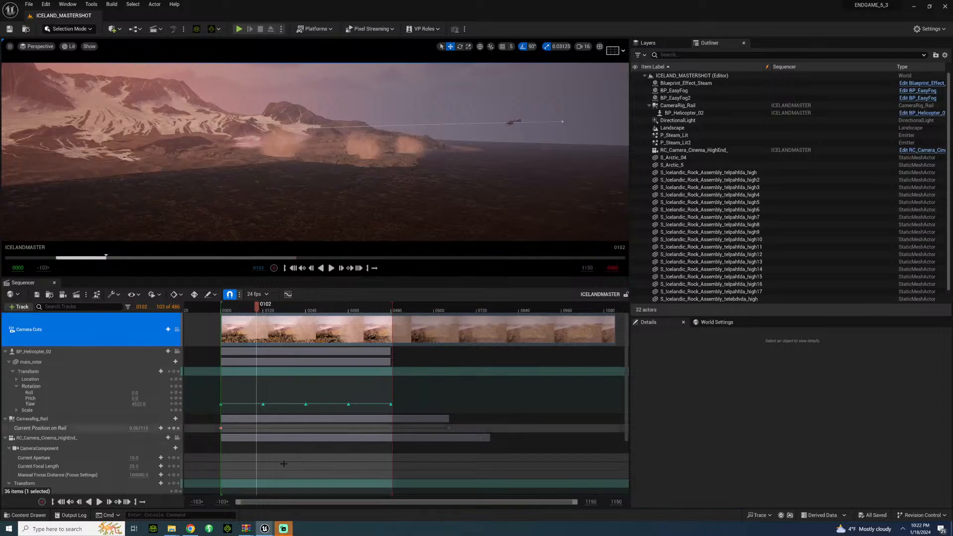
click(177, 329)
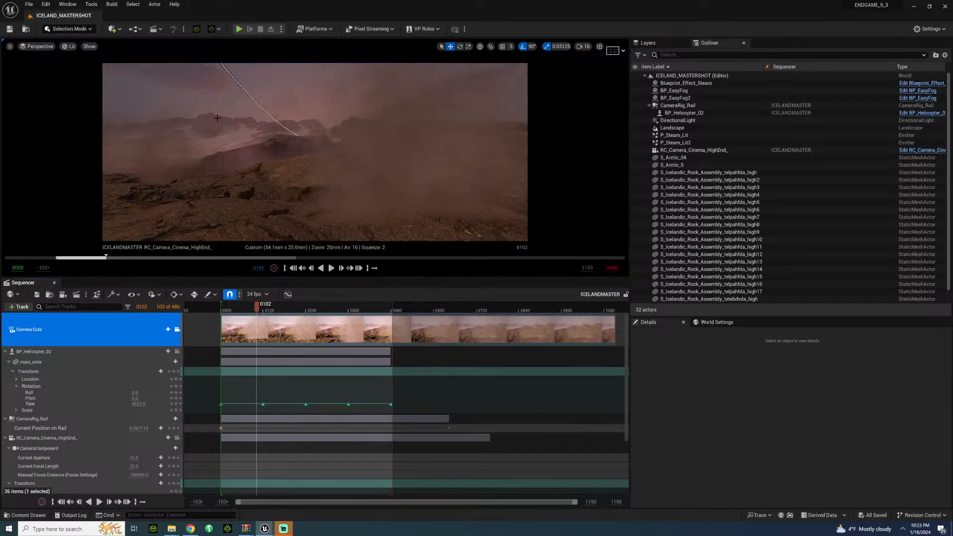
key(space)
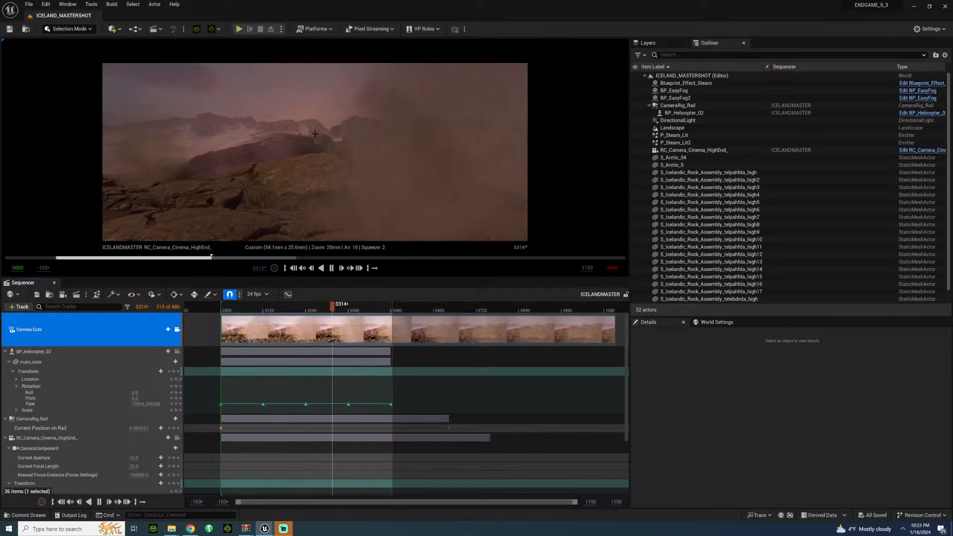
key(space)
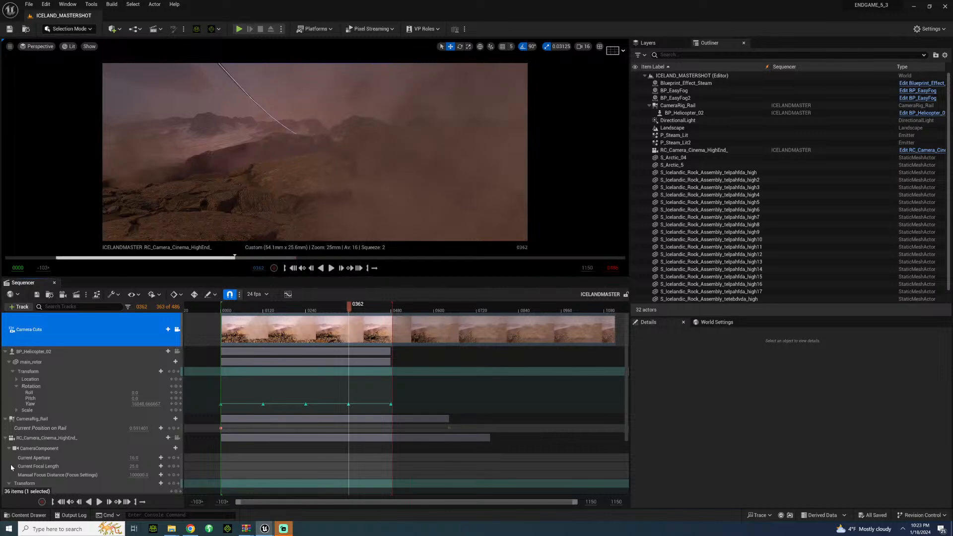
Step: Close the Sequencer and examine the mountains, landscape plane, steam emitters and rock assemblies across the full set
click(53, 283)
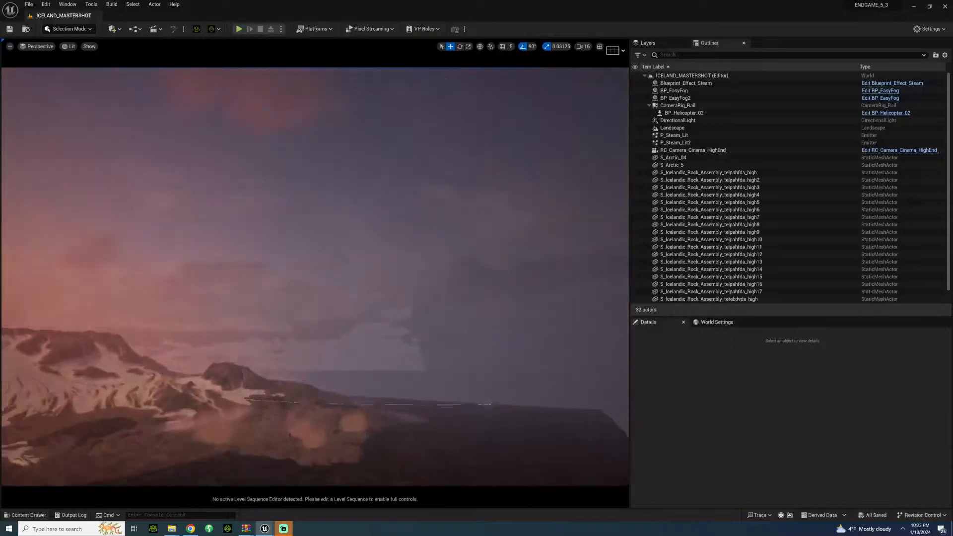
right_drag(188, 293, 185, 321)
key(s)
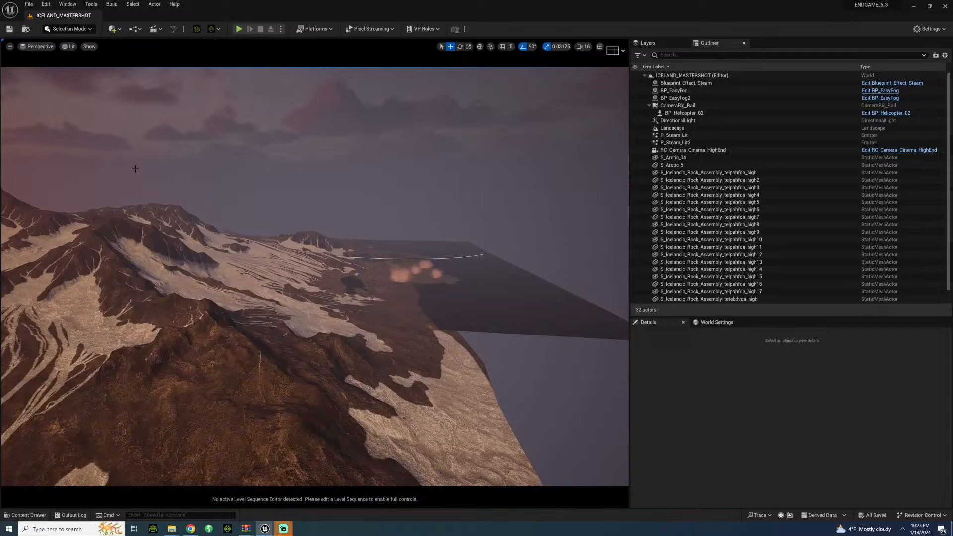
key(d)
right_drag(383, 200, 233, 201)
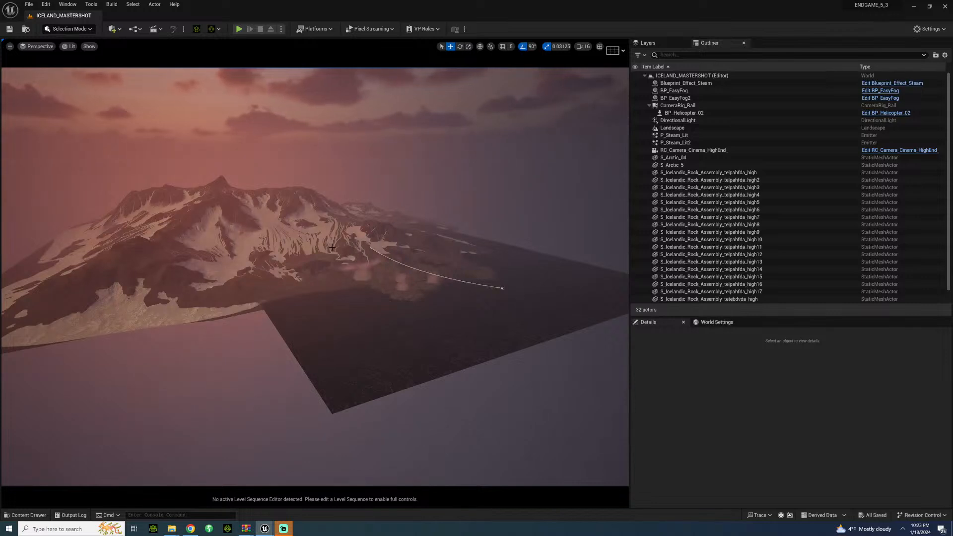
key(d)
mouse_move(351, 287)
right_down()
mouse_move(345, 303)
mouse_move(354, 319)
mouse_move(347, 303)
mouse_move(358, 318)
mouse_move(368, 300)
mouse_move(338, 284)
right_up()
key(w)
key(w)
key(d)
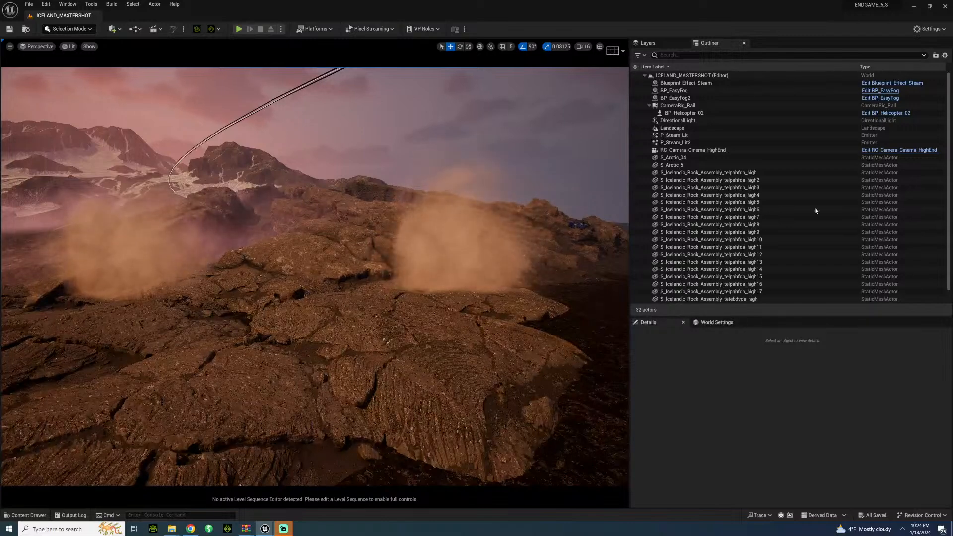
Step: Examine the rock assemblies and camera rail from above and save the level
key(s)
right_drag(315, 276, 327, 313)
key(w)
right_drag(528, 223, 539, 211)
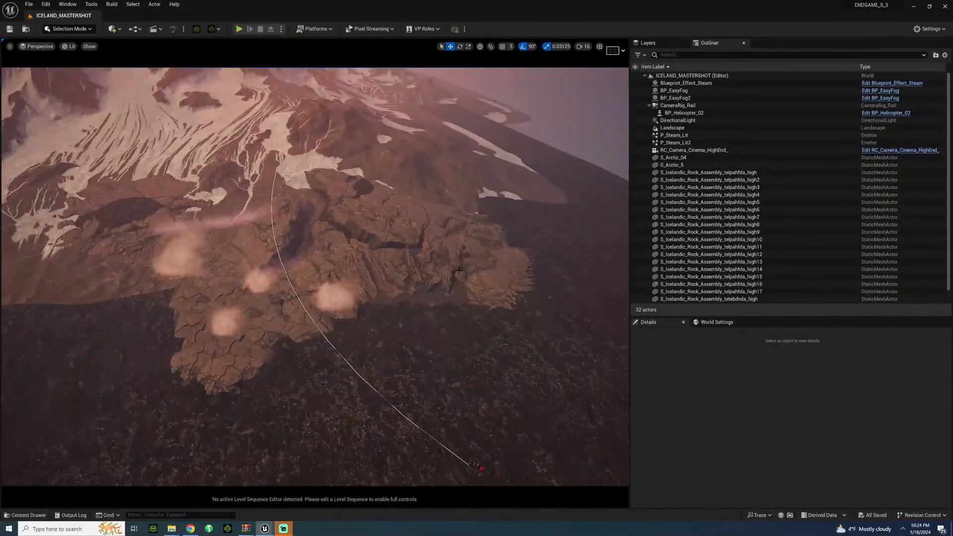
key(ctrl+s)
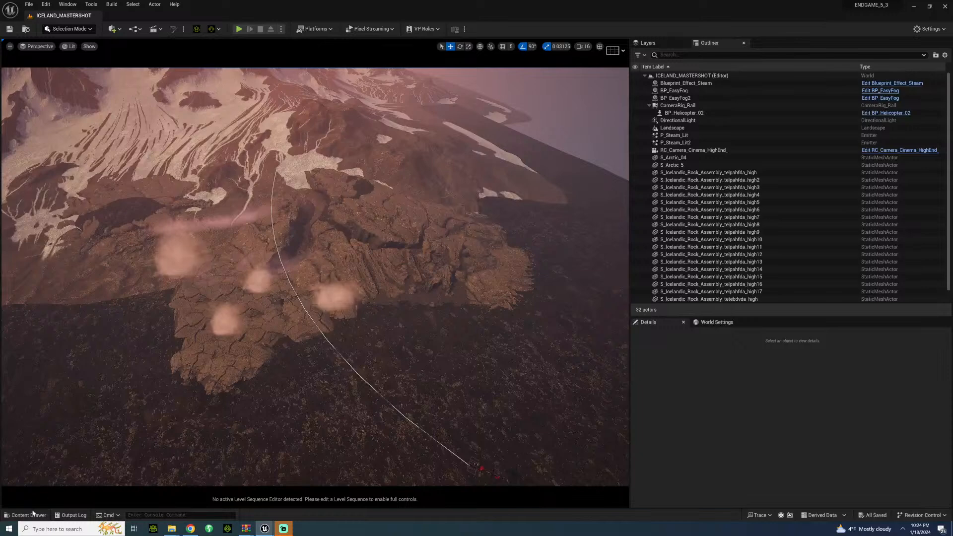
right_drag(240, 189, 149, 147)
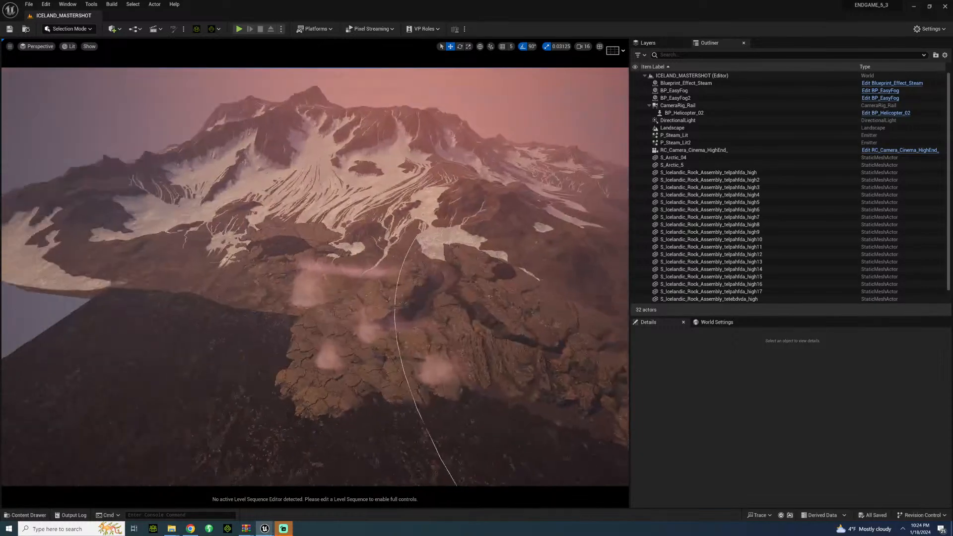
key(s)
right_drag(222, 269, 251, 271)
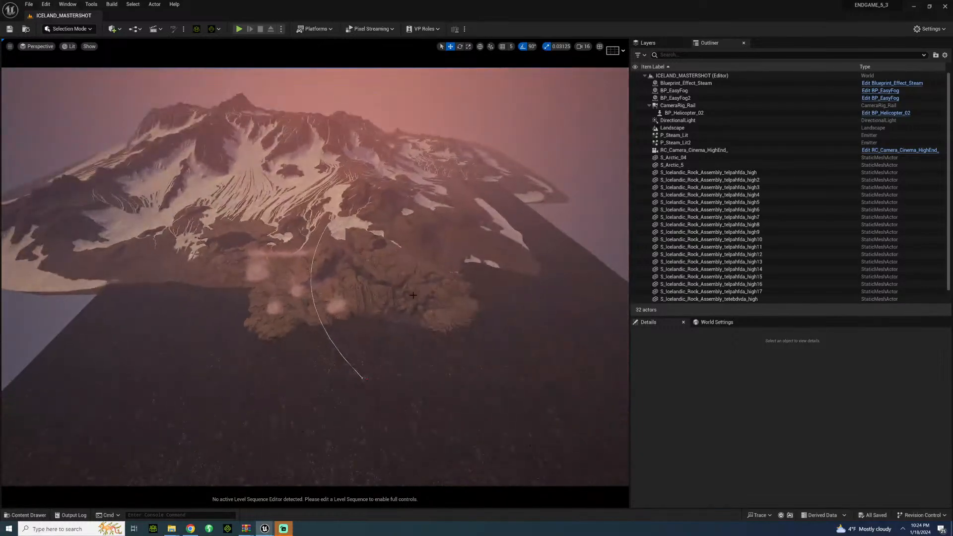
Step: Switch to Blender and open the recent file makkelsonhotel.blend
click(26, 515)
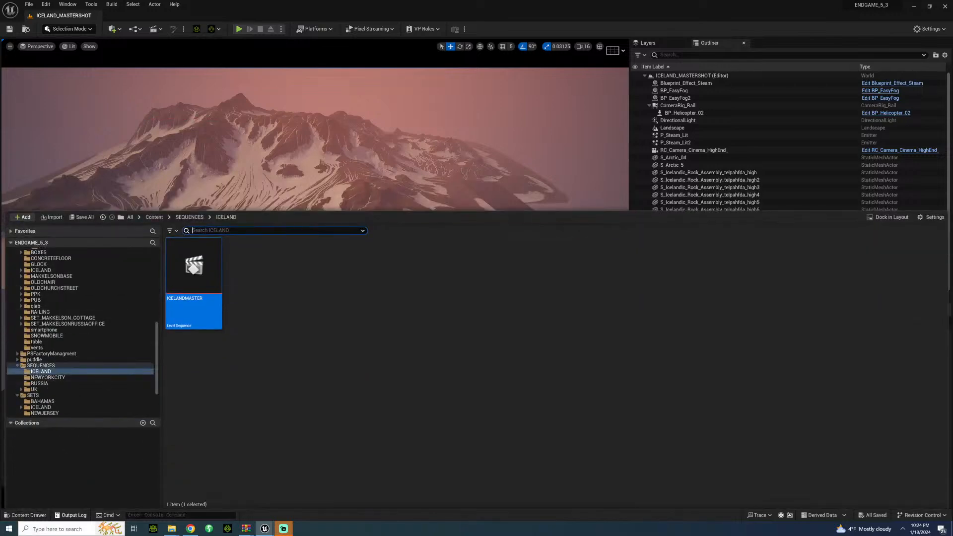
click(2, 528)
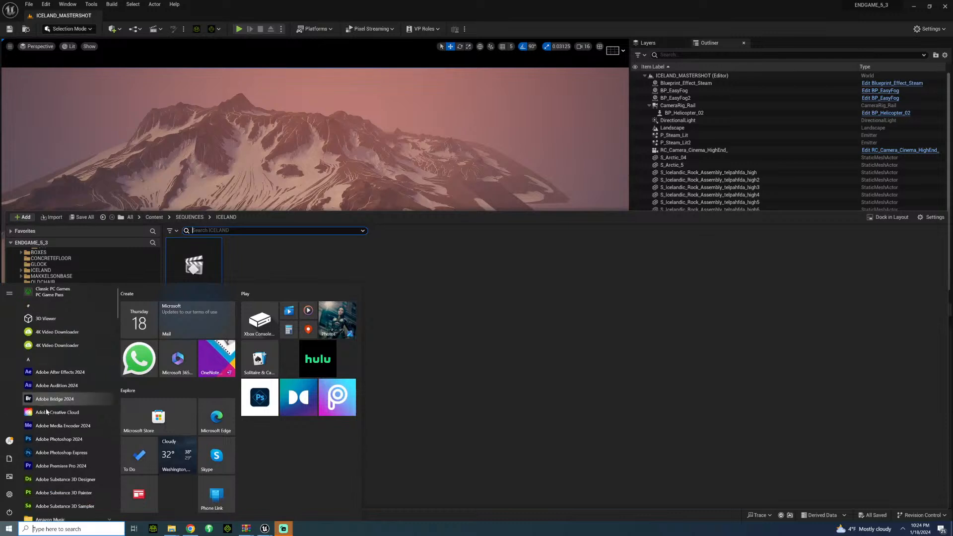
scroll(49, 411, down, 2)
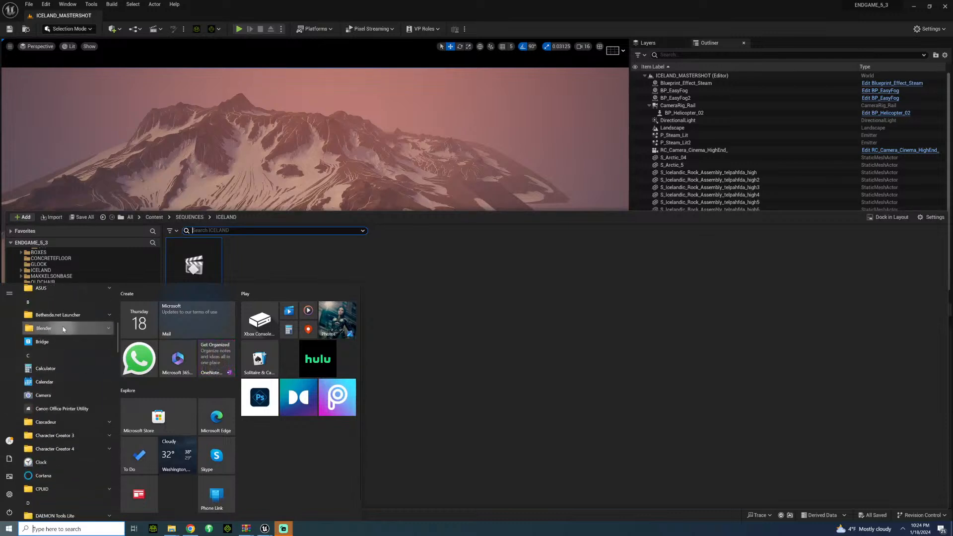
click(60, 328)
click(62, 353)
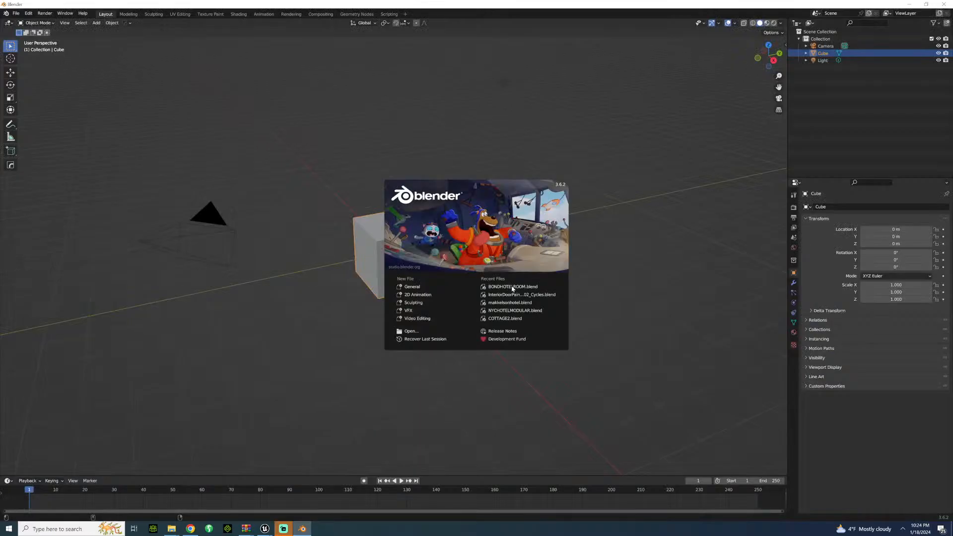
click(510, 303)
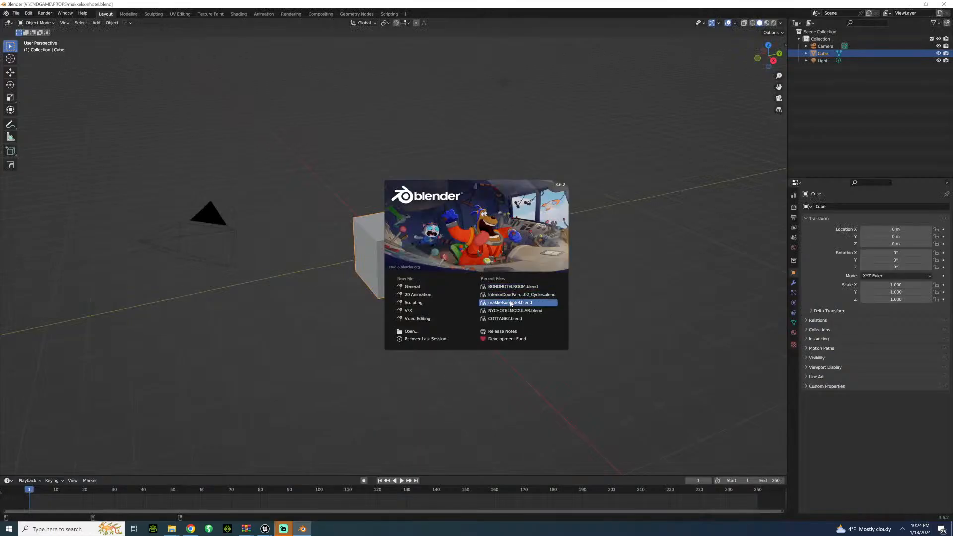
Step: Examine the hotel model's window facade, concrete base, overhanging end block and angled support columns from all sides
middle_drag(320, 285, 190, 271)
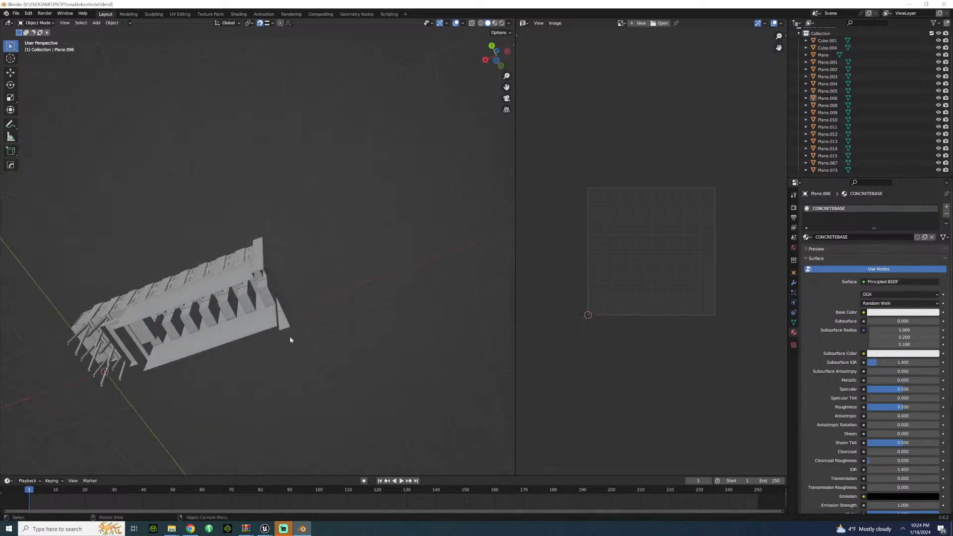
middle_drag(318, 344, 312, 286)
scroll(312, 287, down, 4)
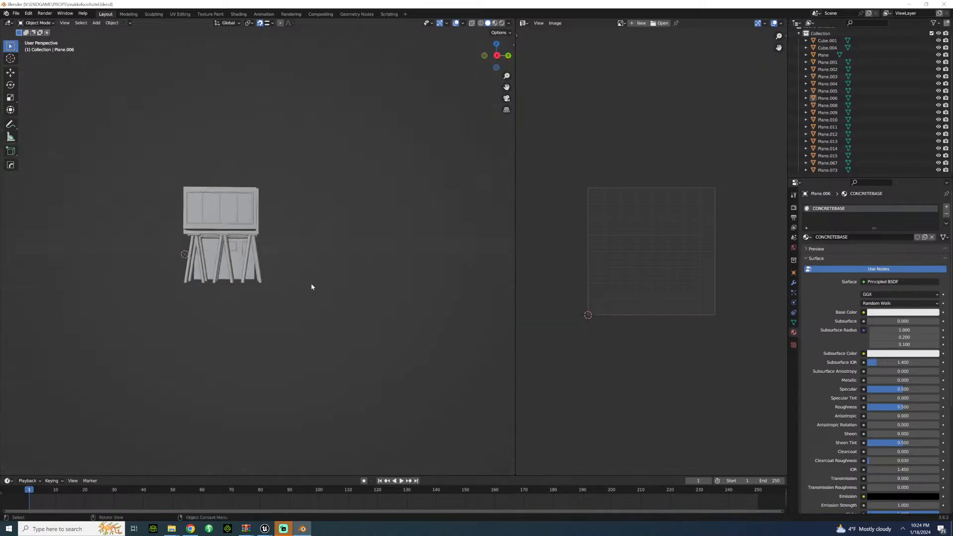
scroll(312, 286, down, 3)
middle_drag(373, 312, 261, 248)
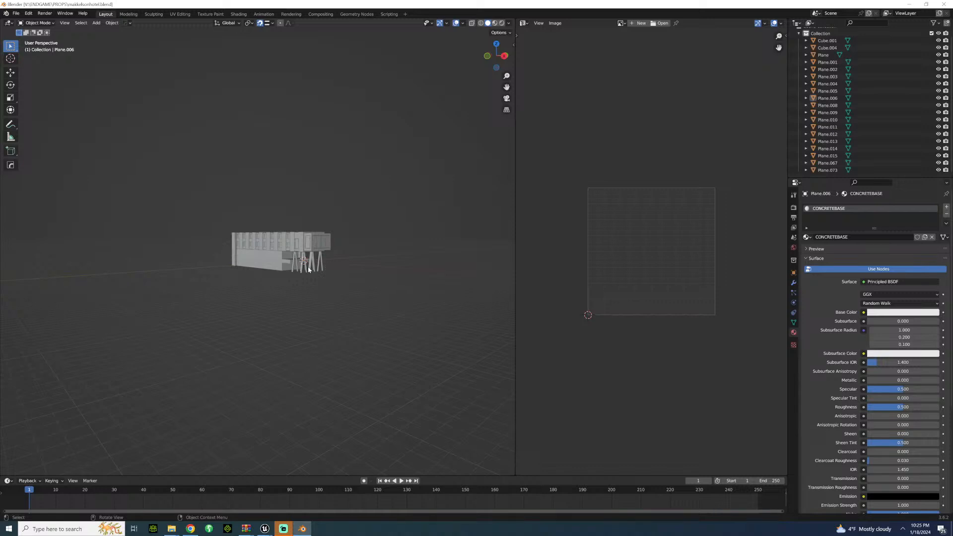
scroll(308, 266, up, 10)
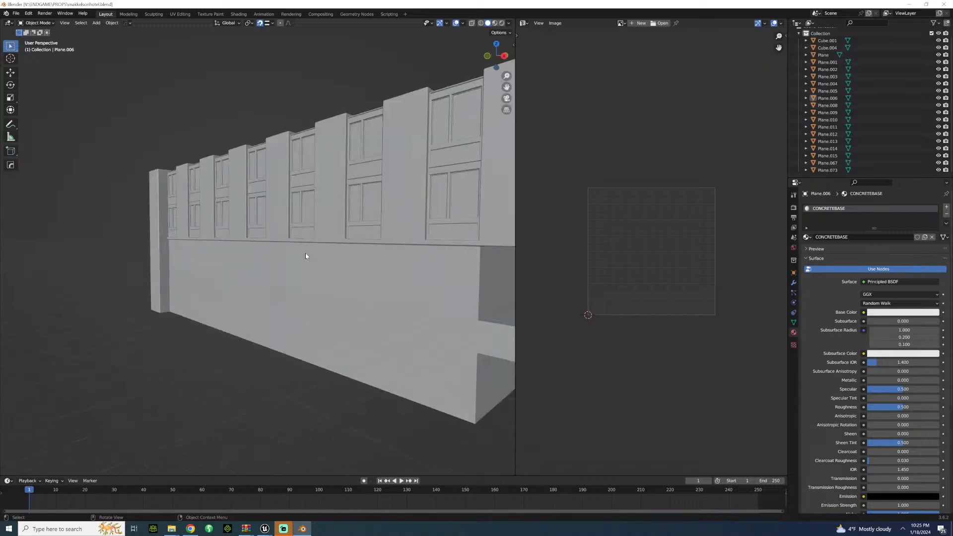
scroll(306, 256, up, 2)
scroll(305, 256, down, 10)
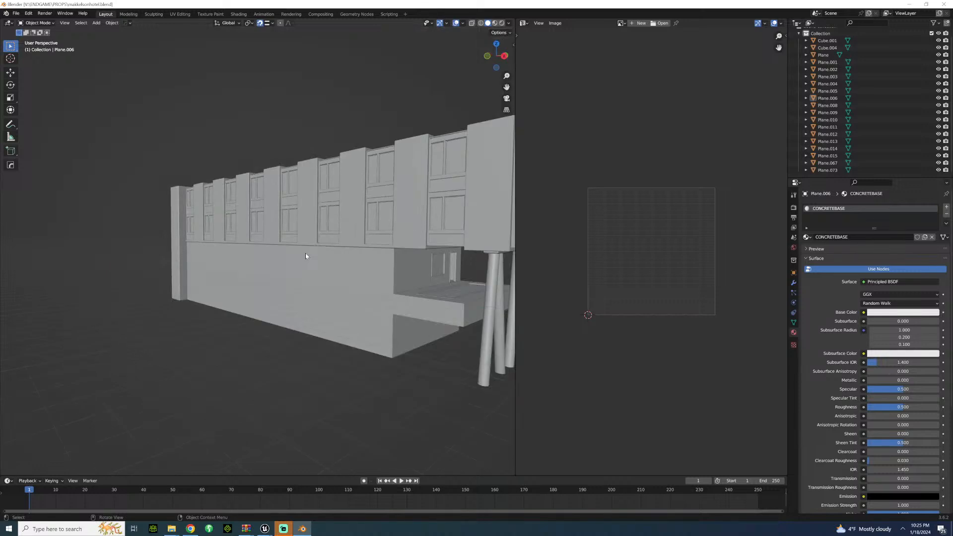
middle_drag(294, 255, 281, 276)
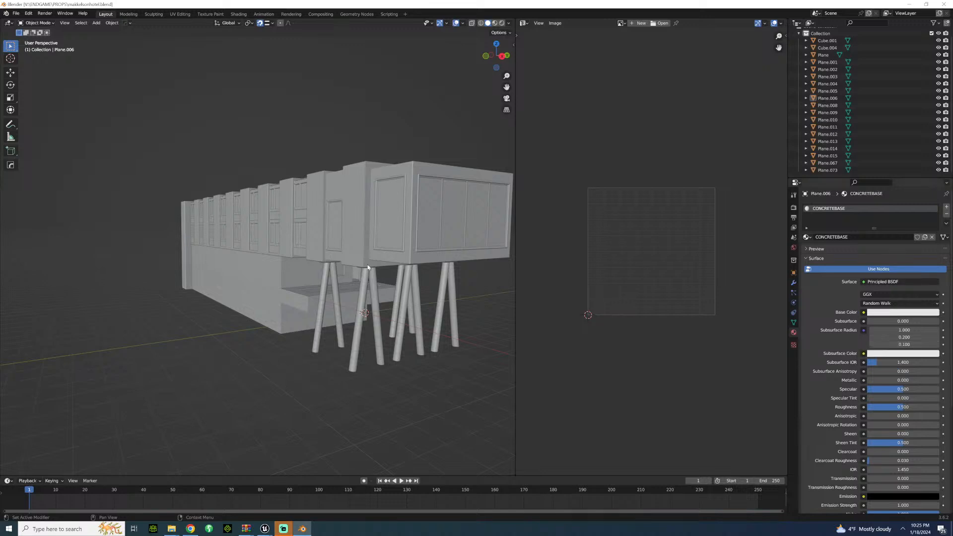
scroll(362, 276, up, 3)
middle_drag(330, 285, 248, 291)
scroll(213, 287, down, 4)
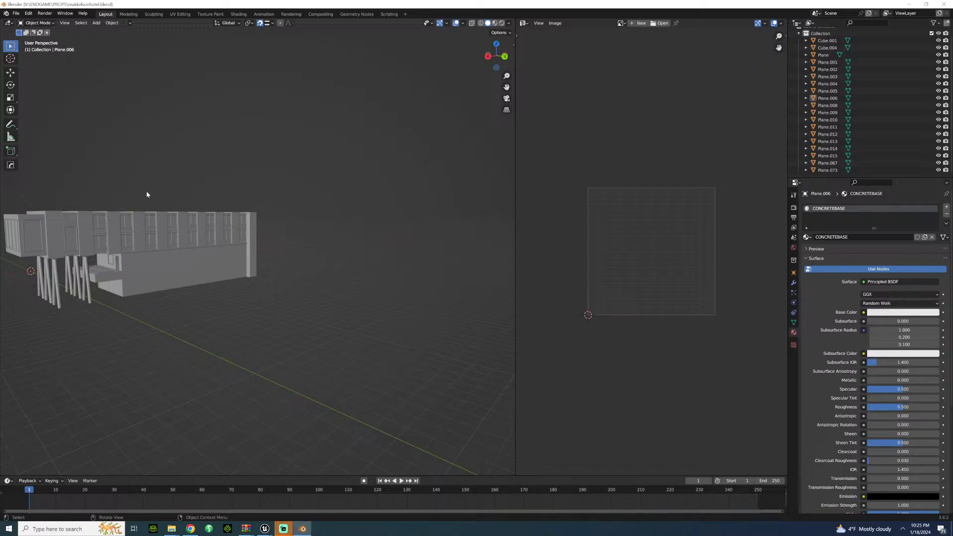
middle_drag(132, 207, 343, 249)
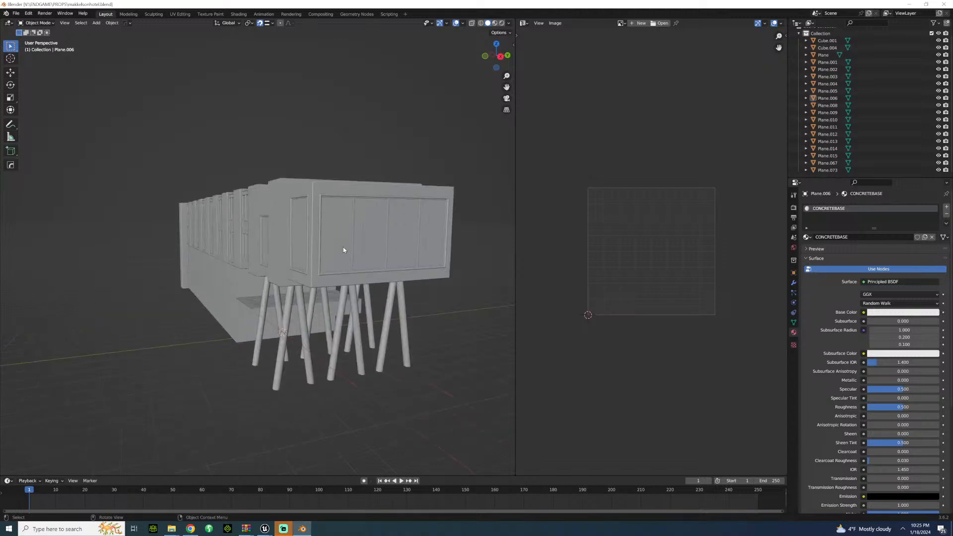
Step: Hide the glass object Plane.067 and inspect the hotel's open end room and window frames from outside
click(342, 252)
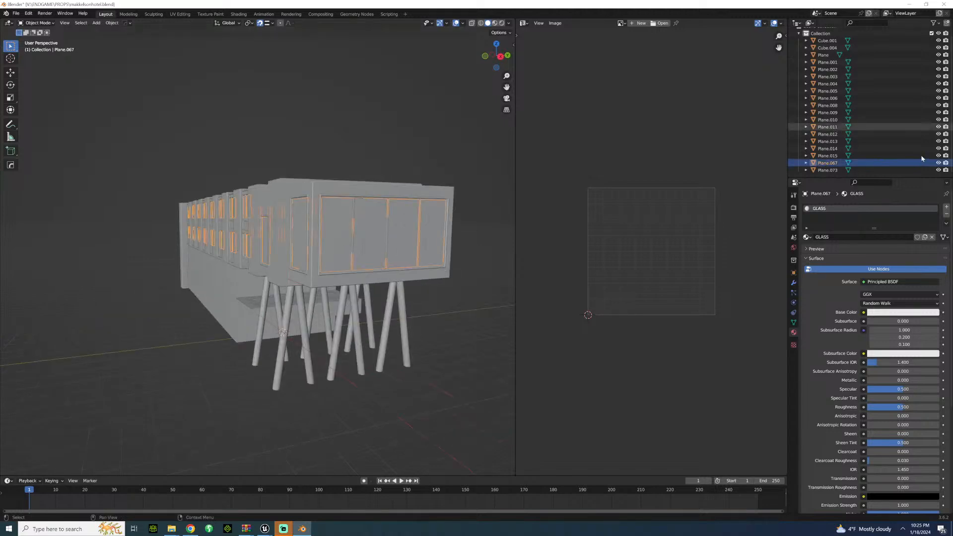
click(938, 164)
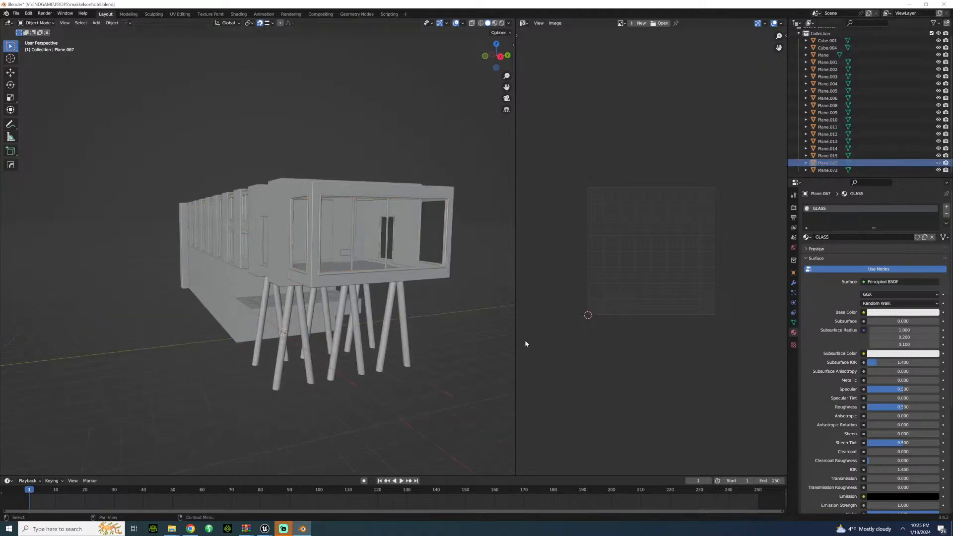
middle_drag(448, 318, 445, 328)
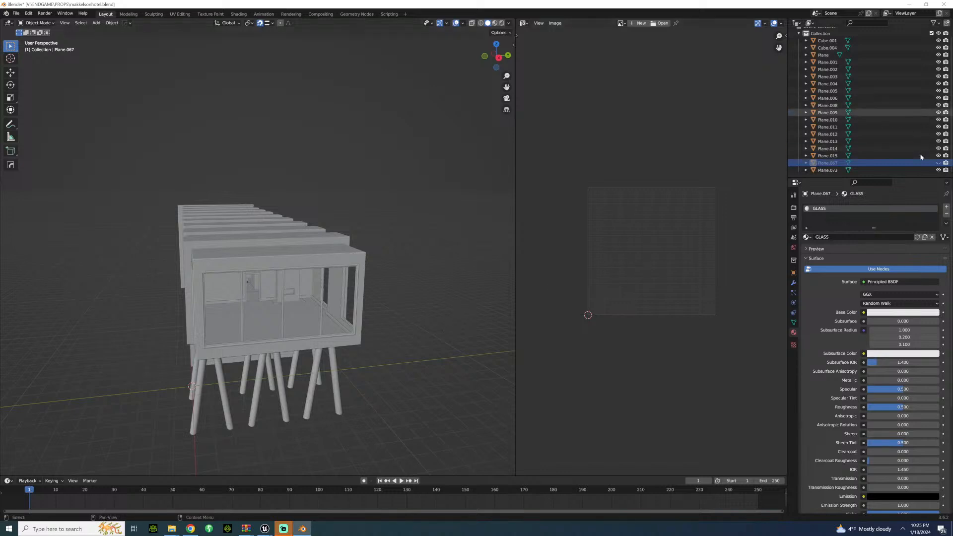
click(938, 163)
click(938, 164)
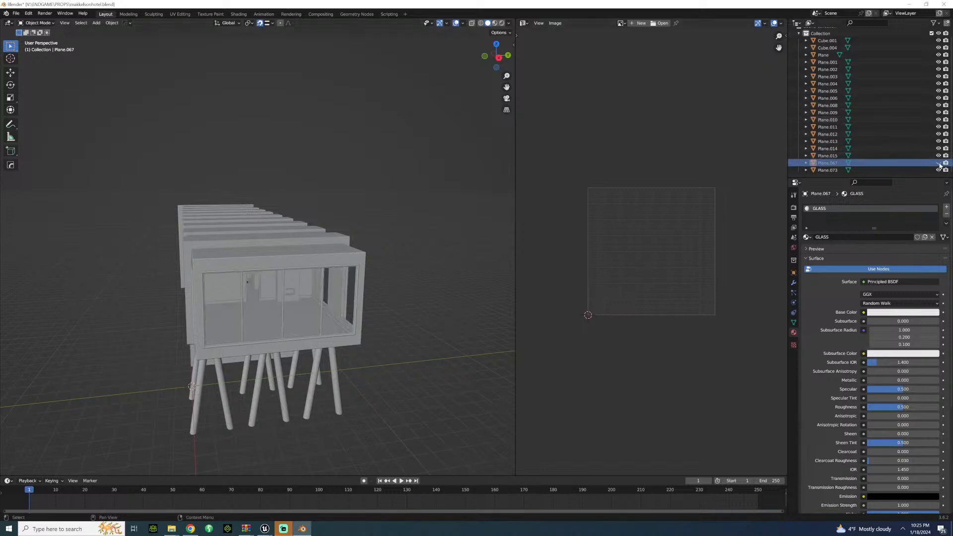
click(938, 163)
middle_drag(398, 281, 37, 276)
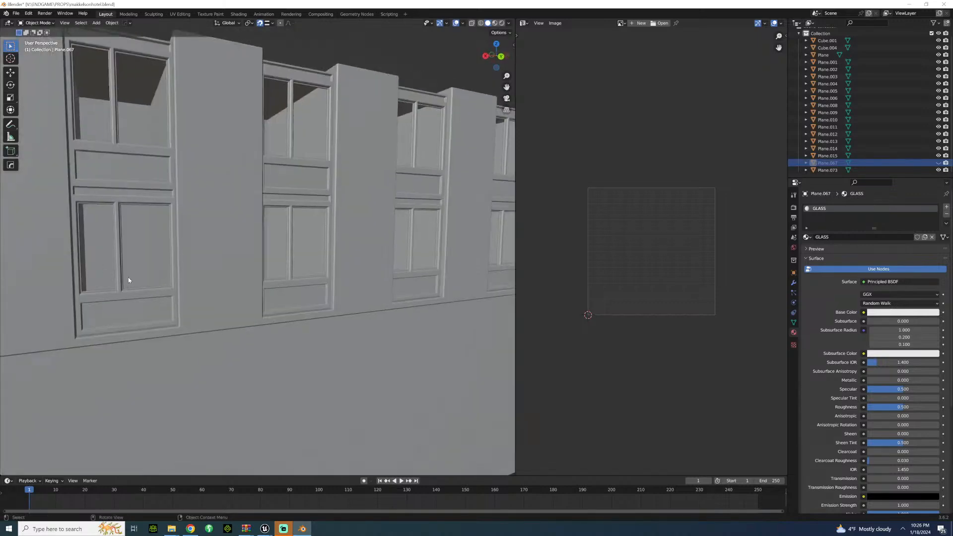
mouse_move(128, 278)
shift+middle_down()
mouse_move(91, 270)
mouse_move(133, 279)
shift+middle_up()
scroll(134, 278, down, 5)
scroll(135, 278, down, 3)
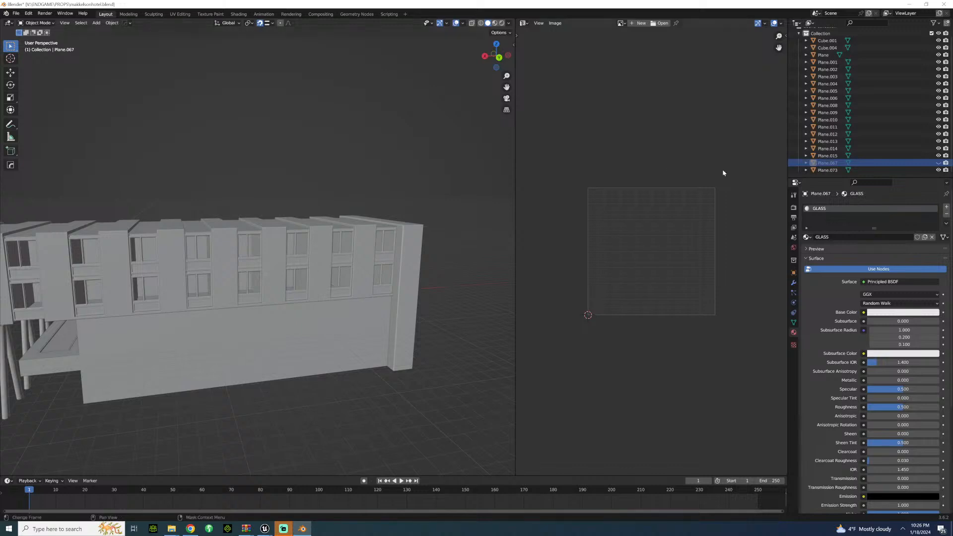
Step: Compare the facade with the window glass hidden and shown, leave Plane.067 shown, and view the whole hotel
click(939, 163)
click(937, 163)
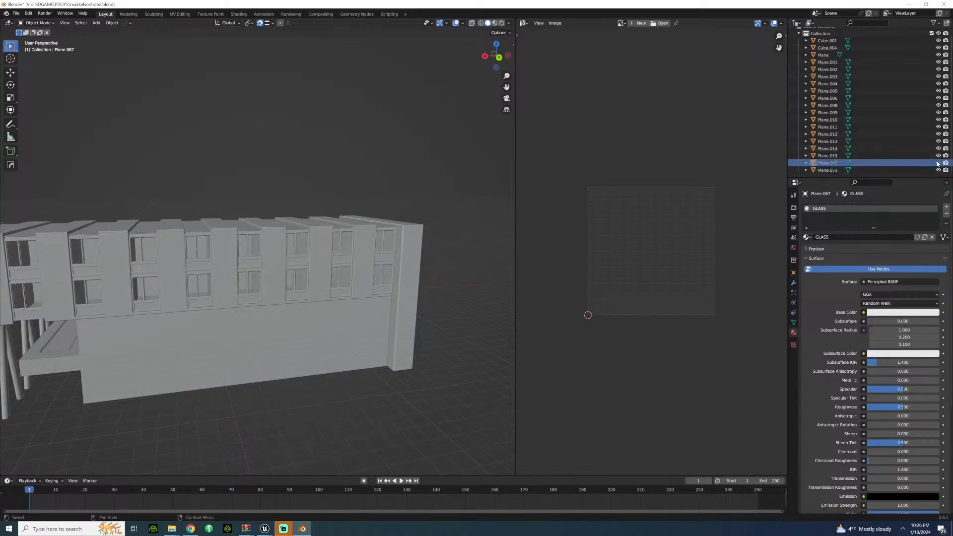
click(938, 162)
click(938, 162)
click(938, 163)
middle_drag(187, 222, 211, 229)
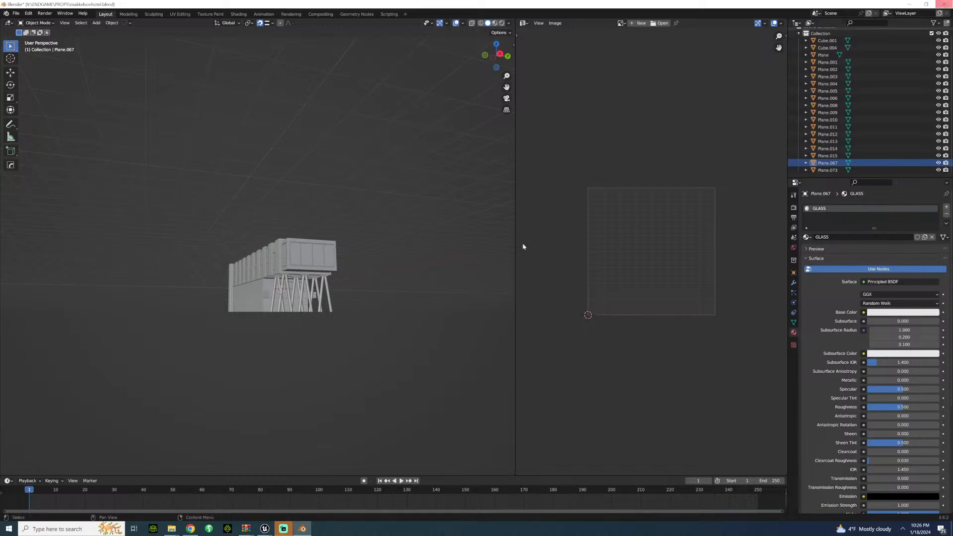
Step: Open the recent file makkelsoncottage.blend without saving the hotel file, and view the cottage from its chimney side
right_click(298, 517)
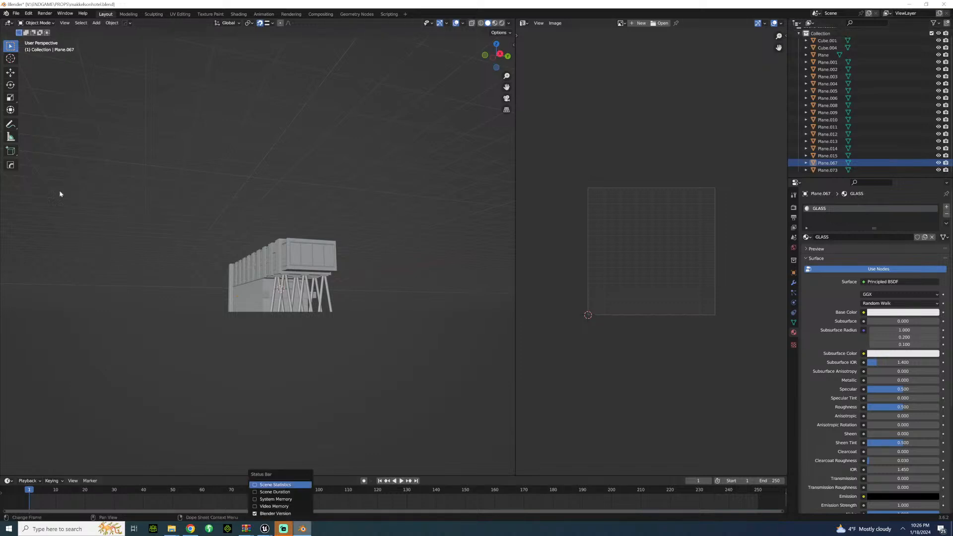
click(16, 14)
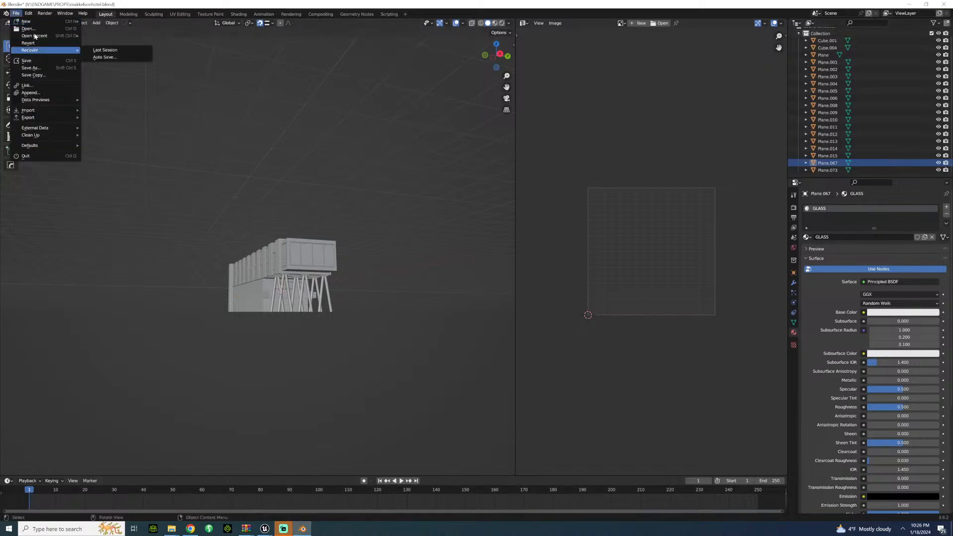
mouse_move(35, 36)
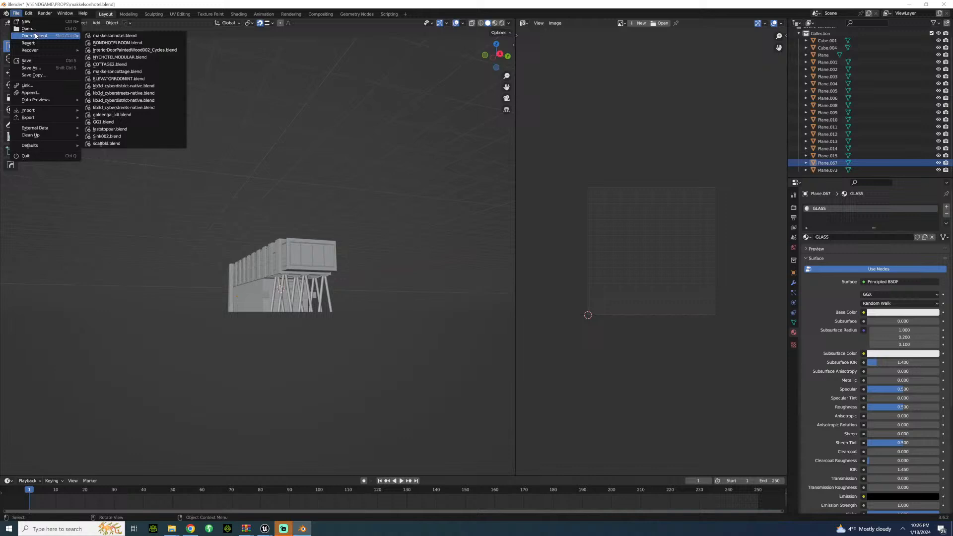
click(115, 74)
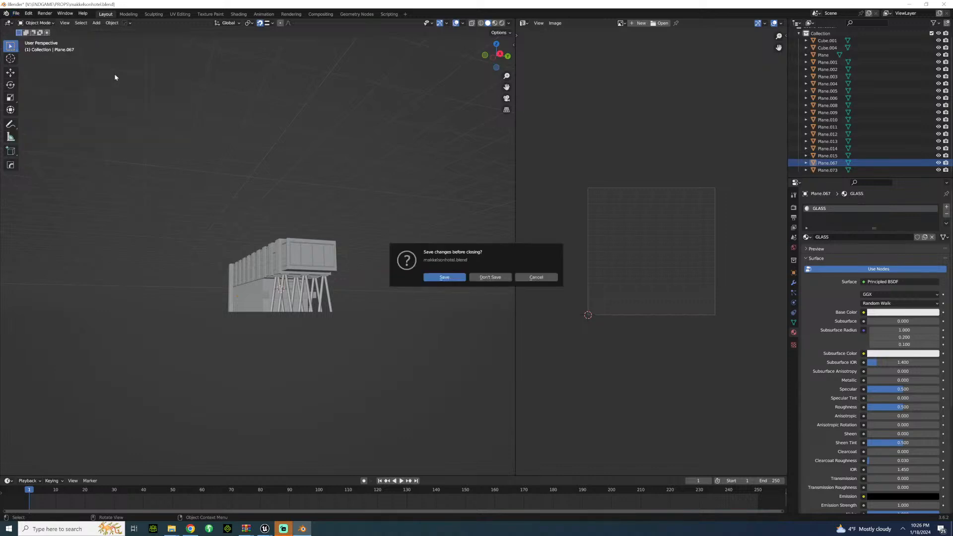
click(493, 278)
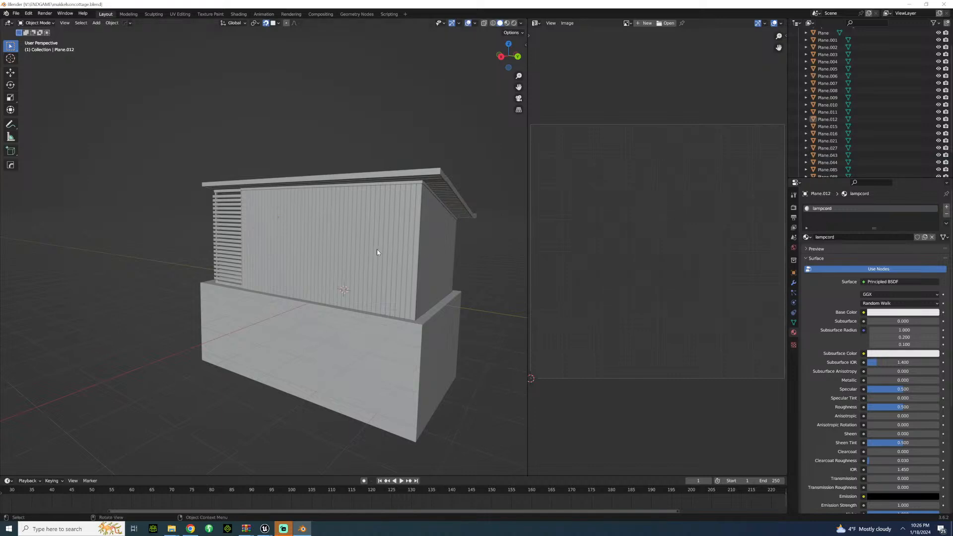
middle_drag(376, 252, 201, 268)
Step: Open the recent file COTTAGE2.blend
click(15, 13)
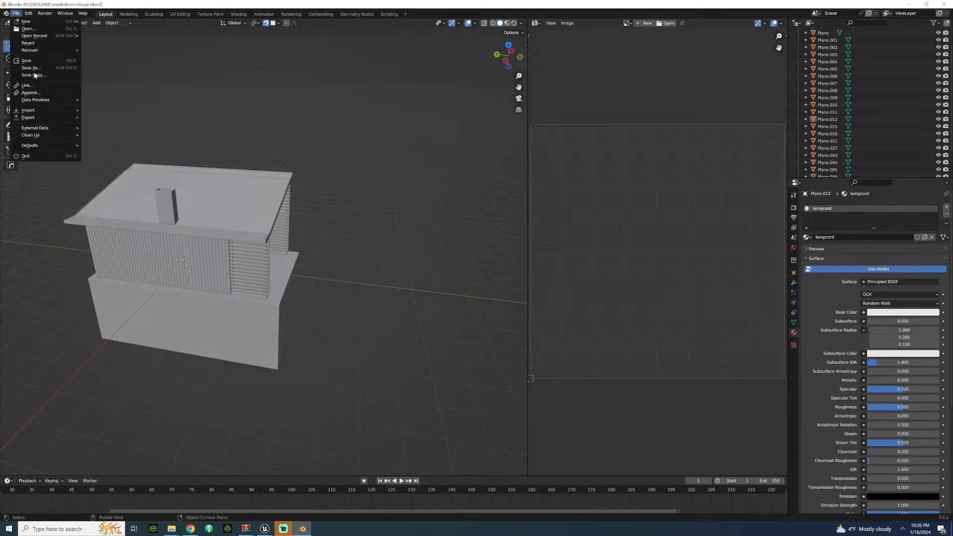
mouse_move(47, 37)
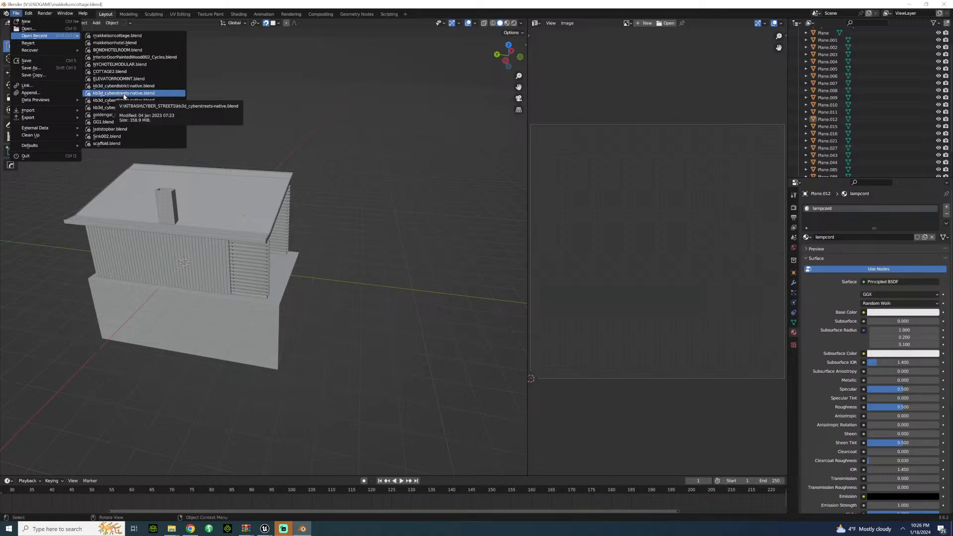
click(111, 72)
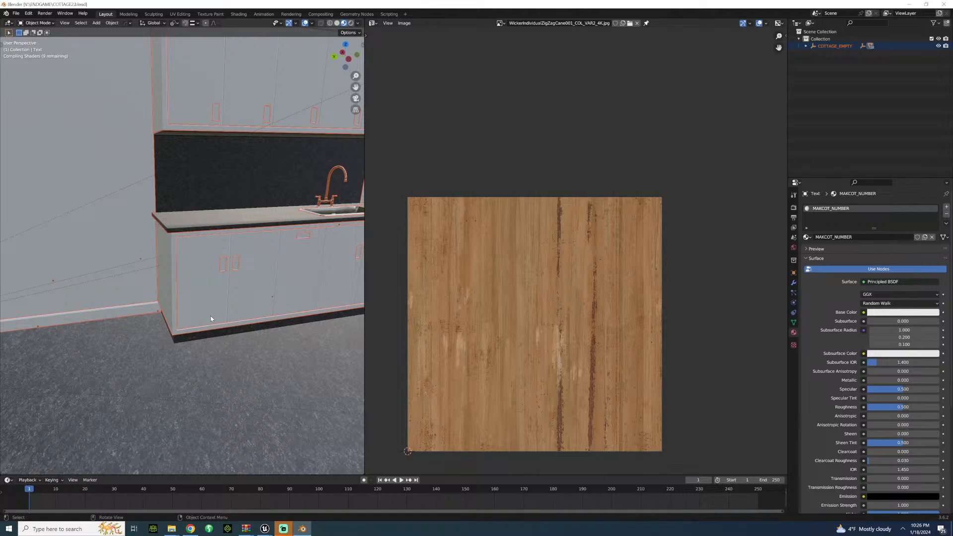
Step: Examine the textured cottage's exterior, its room layout from below, and its deck and sloping roof
middle_drag(211, 316, 274, 418)
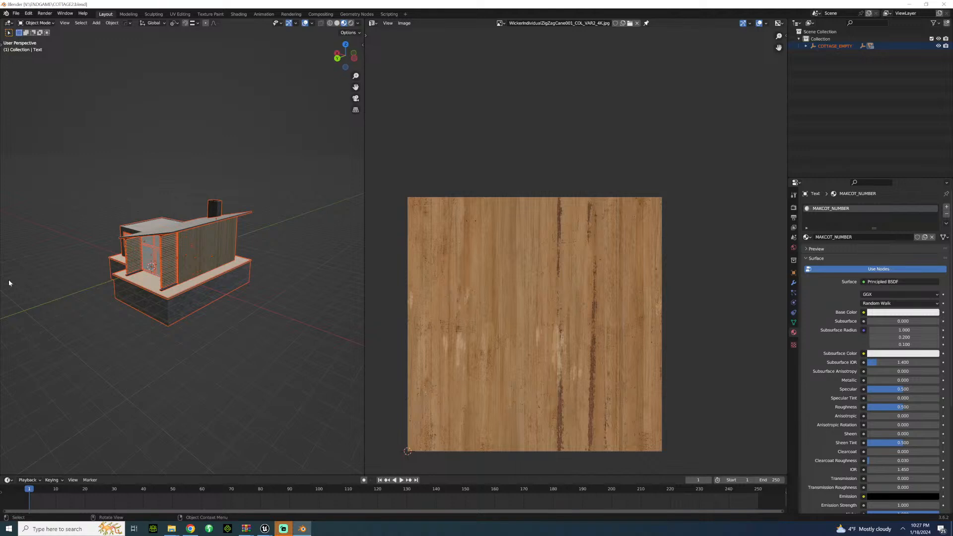
scroll(242, 270, up, 4)
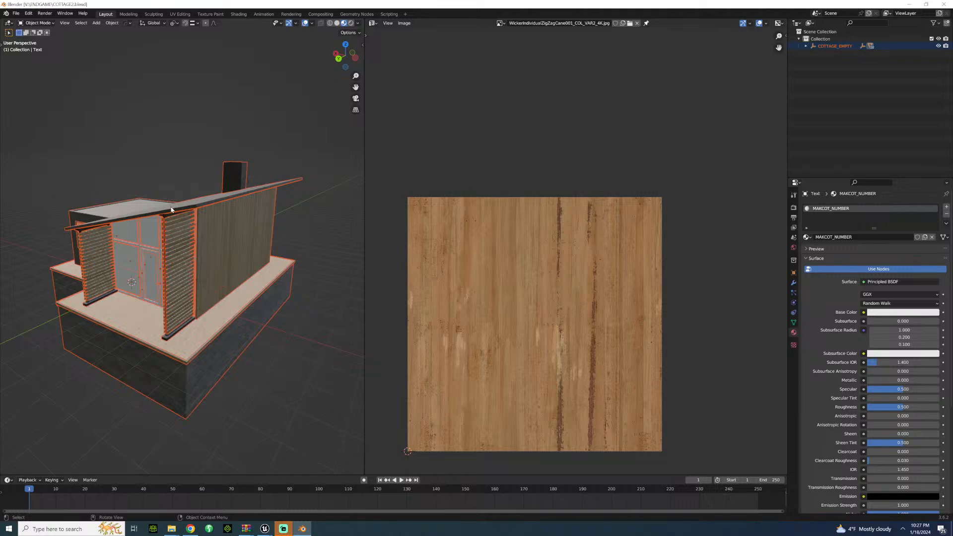
middle_drag(172, 209, 166, 302)
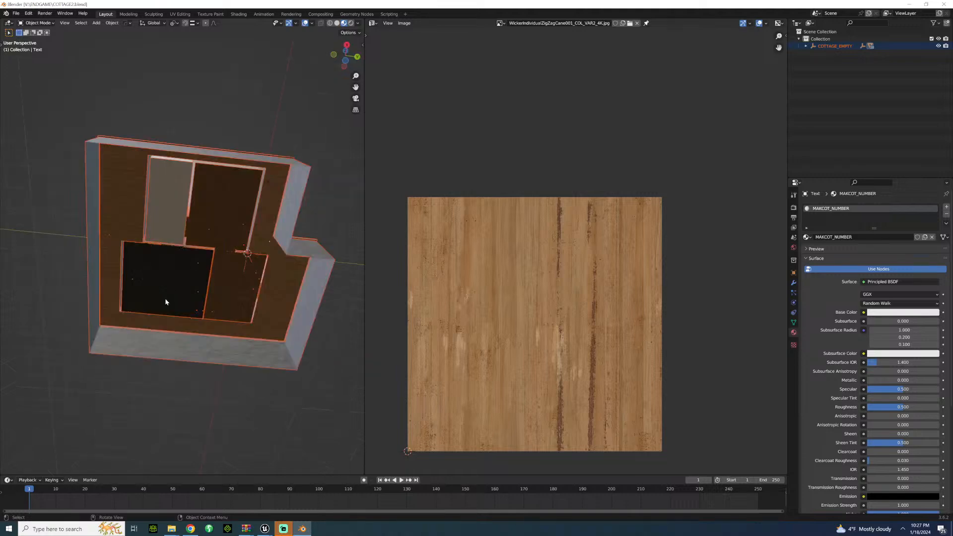
scroll(253, 310, up, 2)
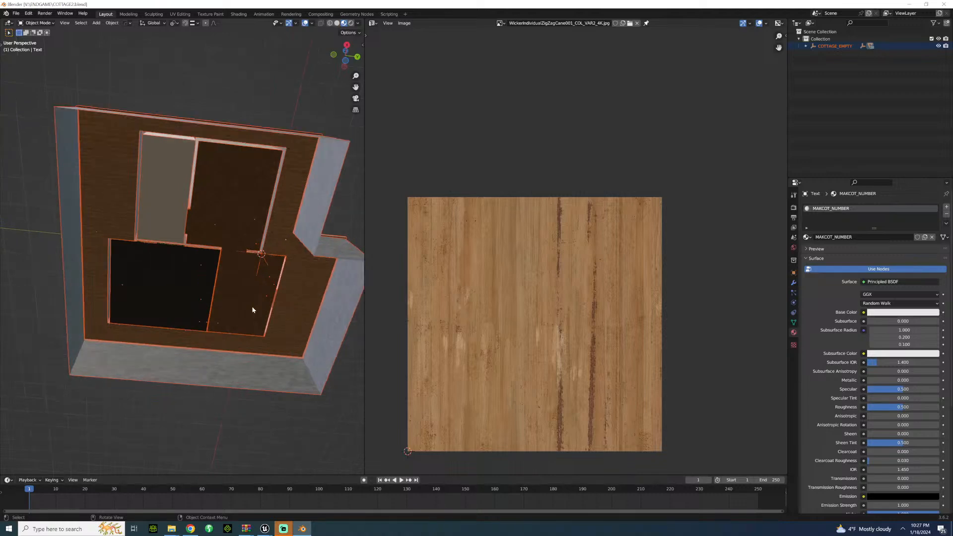
scroll(252, 310, up, 2)
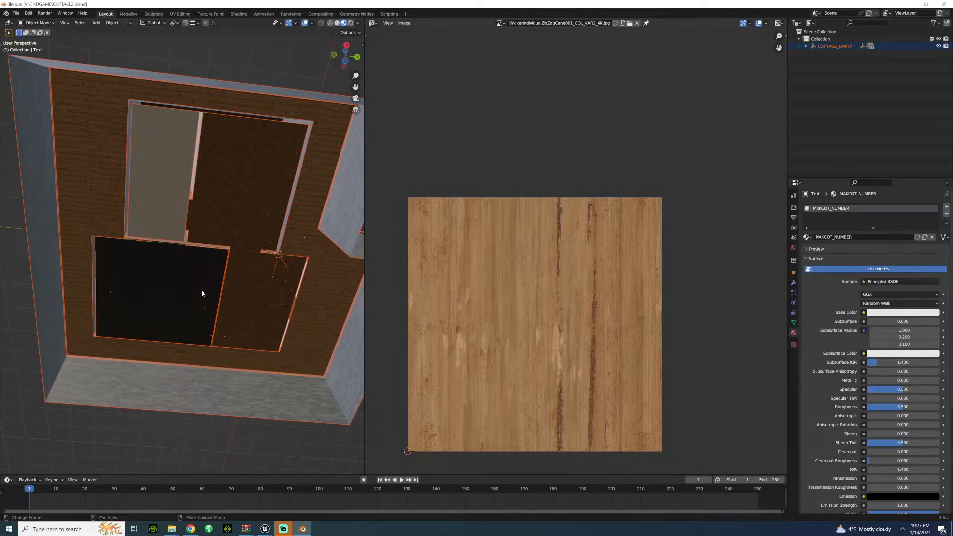
scroll(145, 270, up, 1)
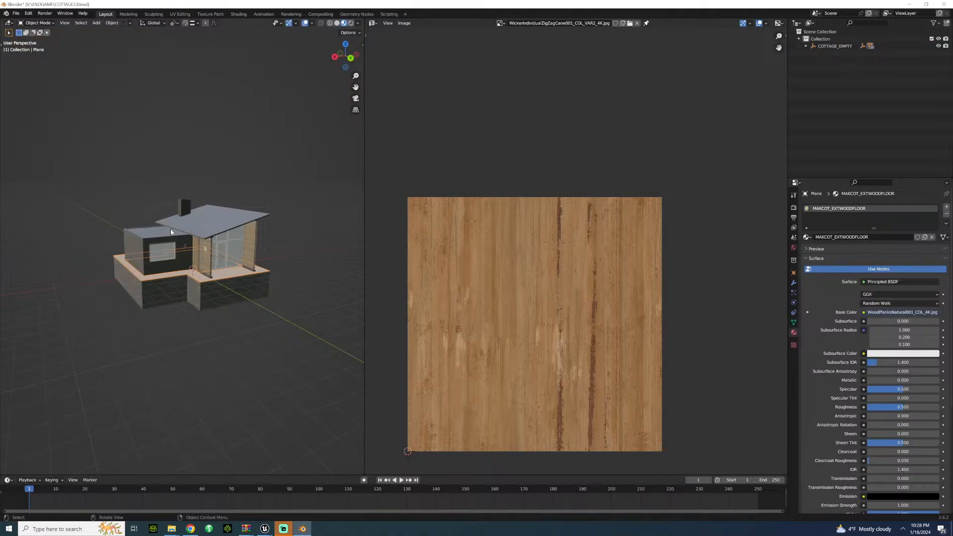
scroll(108, 277, up, 2)
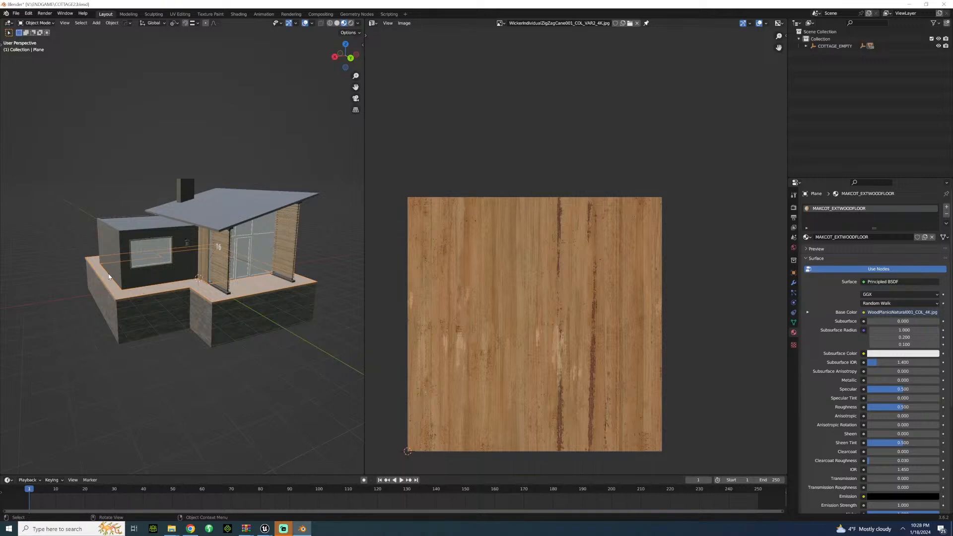
Step: Switch to Unreal Engine, open the BONDHOTELROOM level from SETS/NEWYORK, and view the room with the bed
click(284, 528)
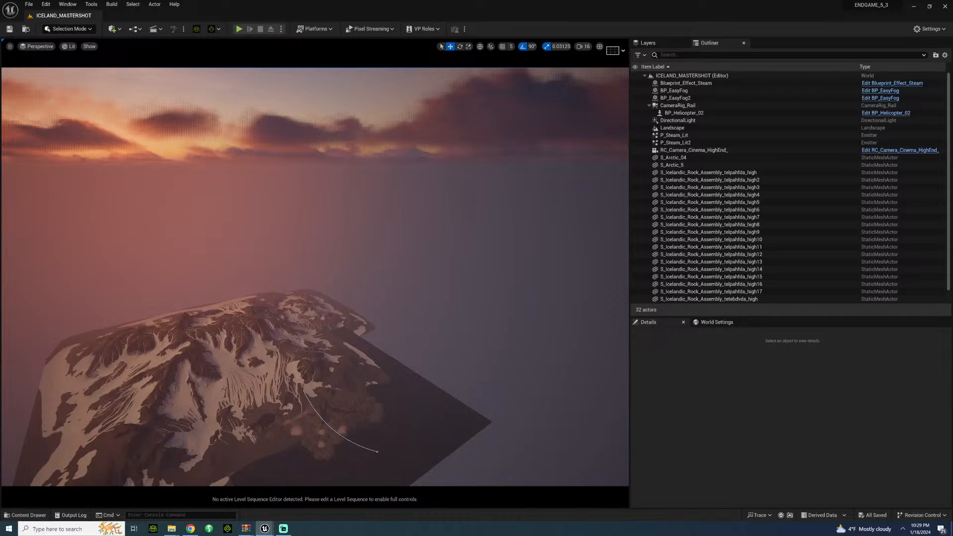
key(ctrl+space)
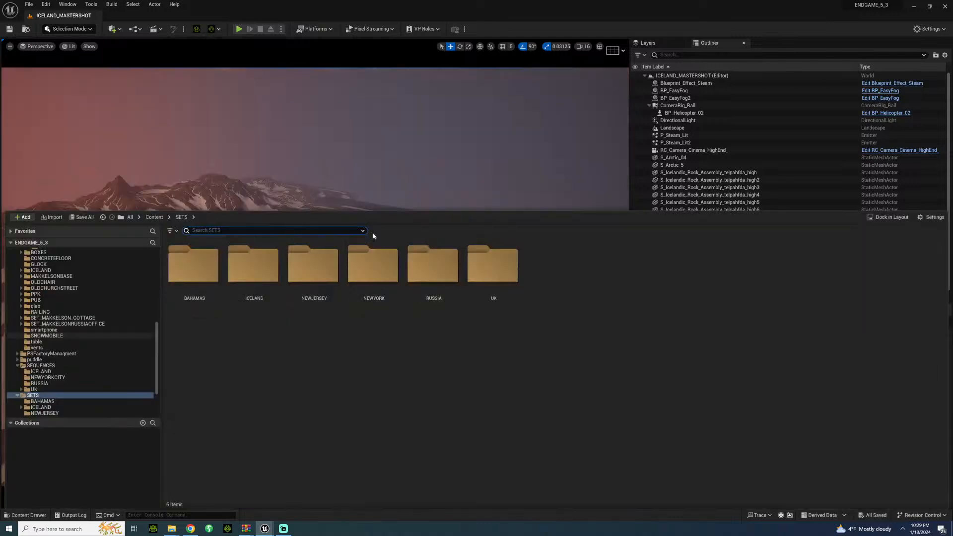
double_click(373, 265)
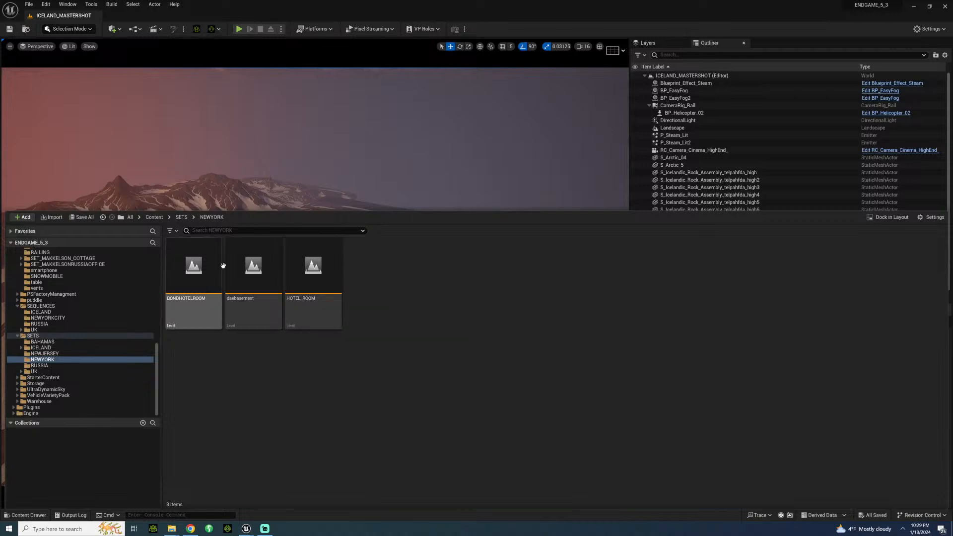
double_click(218, 273)
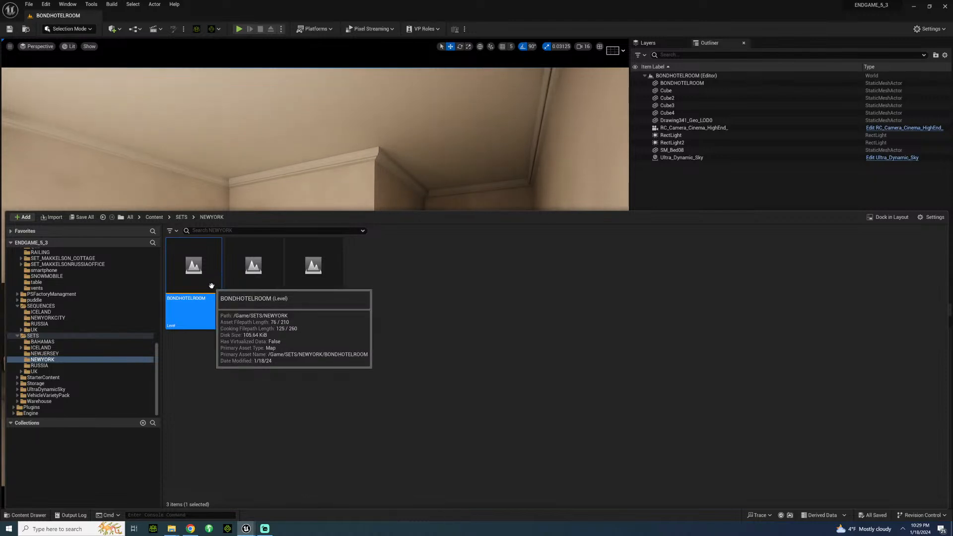
right_drag(308, 166, 248, 194)
click(26, 515)
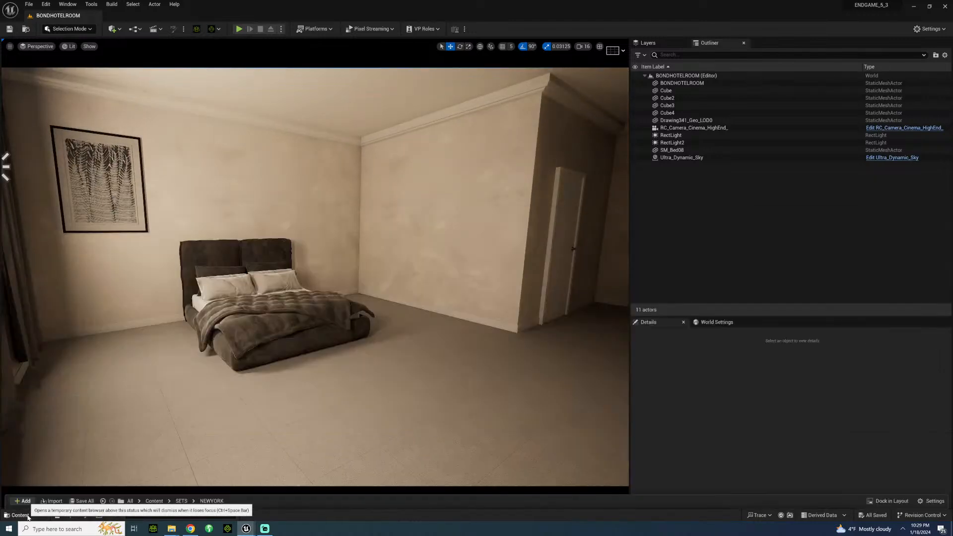
Step: Fly out of the hotel room to view the set and the large dark slabs around it from outside
key(s)
mouse_move(308, 278)
right_down()
mouse_move(343, 273)
mouse_move(249, 272)
mouse_move(251, 248)
mouse_move(248, 293)
mouse_move(273, 338)
mouse_move(297, 342)
mouse_move(318, 293)
mouse_move(268, 283)
mouse_move(303, 270)
right_up()
key(w)
key(s)
key(w)
Step: Set the viewport camera speed to 0.1 and approach the set
click(583, 46)
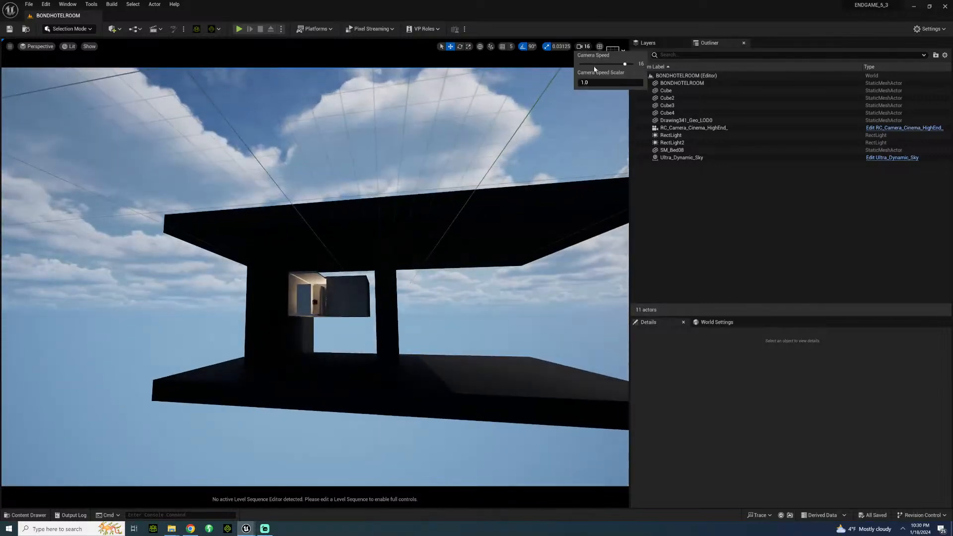
click(587, 64)
right_drag(348, 248, 330, 234)
key(w)
Step: Set the viewport camera speed to 3 and fly up to the door end of the hotel room
click(586, 46)
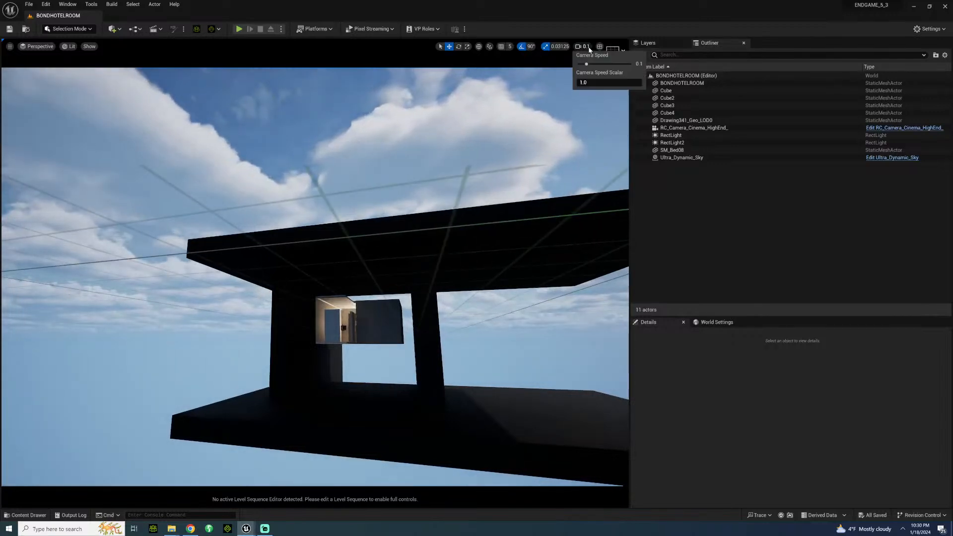
drag(597, 65, 605, 66)
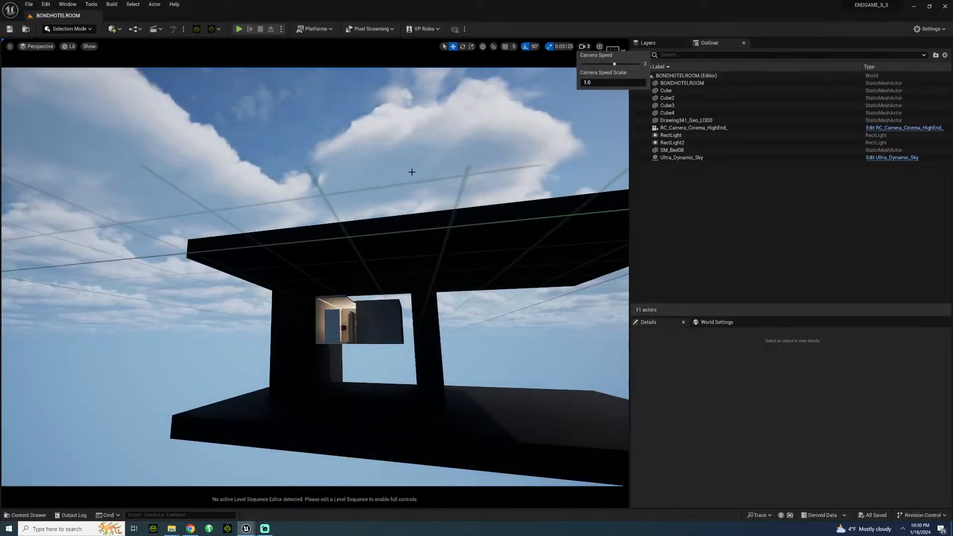
right_drag(411, 172, 416, 209)
key(w)
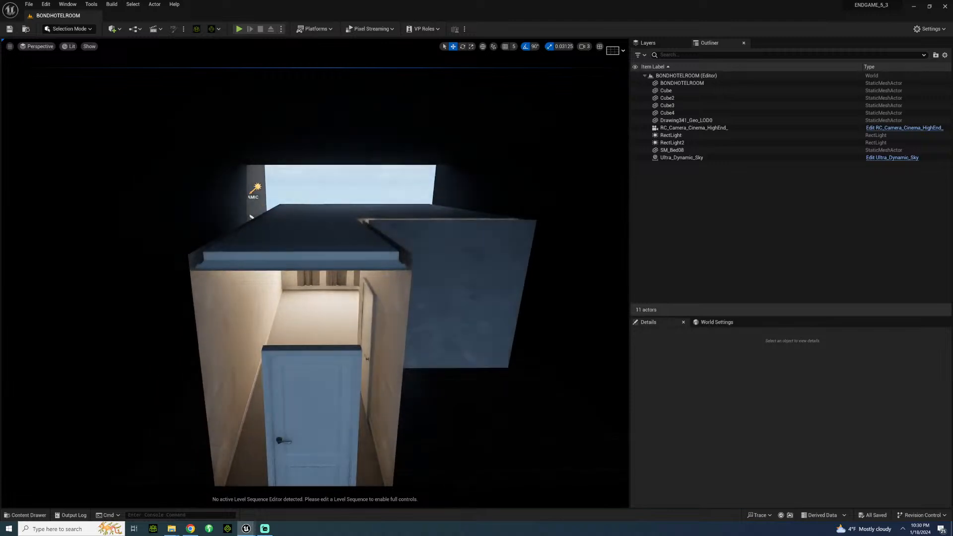
Step: Set the viewport camera speed to 0.1, view the room's outer side wall, and fly past the door into the entry hall
click(585, 46)
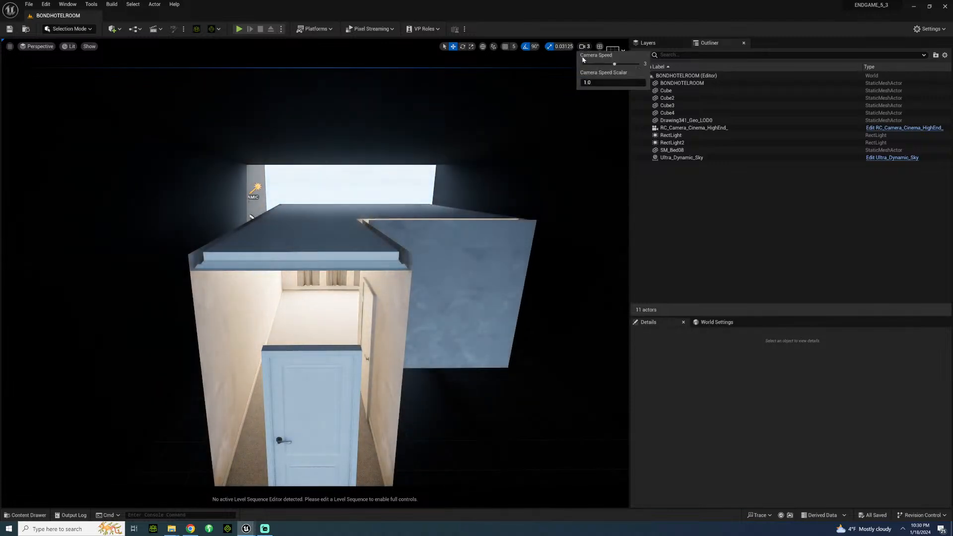
click(590, 63)
right_drag(462, 179, 213, 193)
key(w)
click(437, 214)
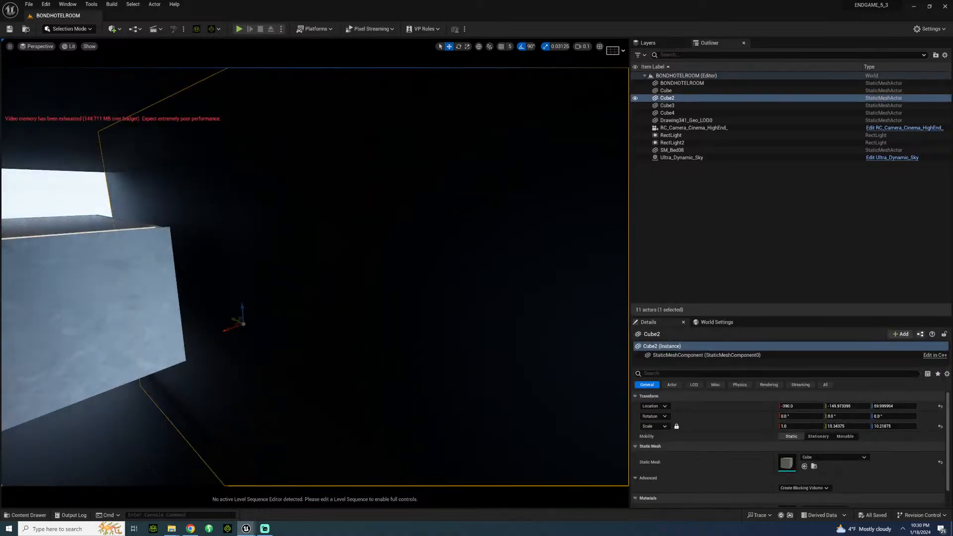
right_drag(436, 214, 340, 199)
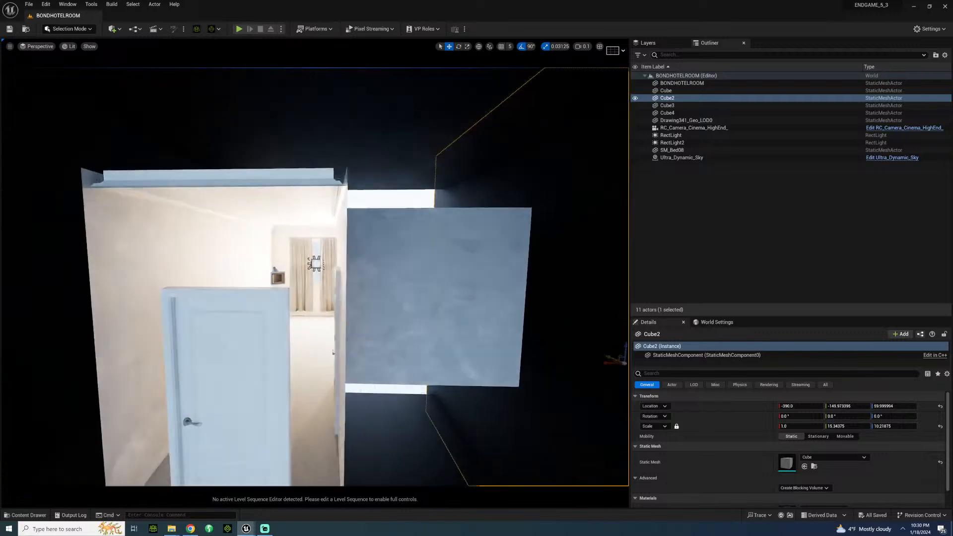
key(w)
right_drag(298, 298, 255, 300)
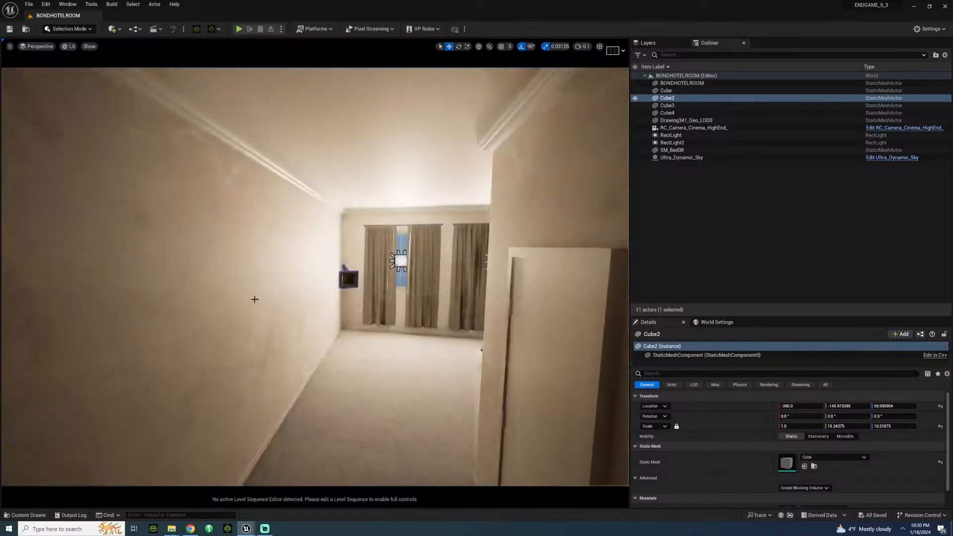
Step: Pilot the RC_Camera_Cinema_HighEnd_ camera inside the hotel room
click(347, 277)
right_click(349, 277)
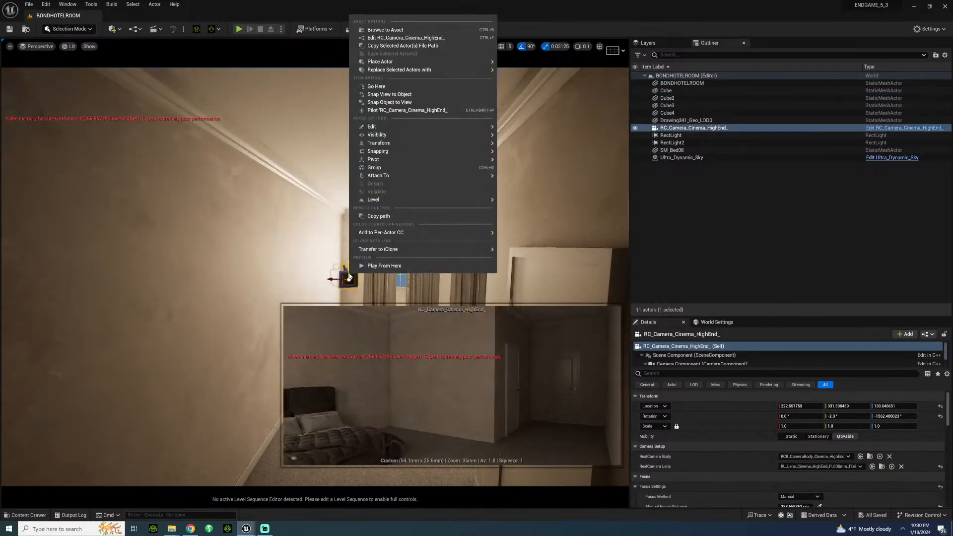
click(414, 110)
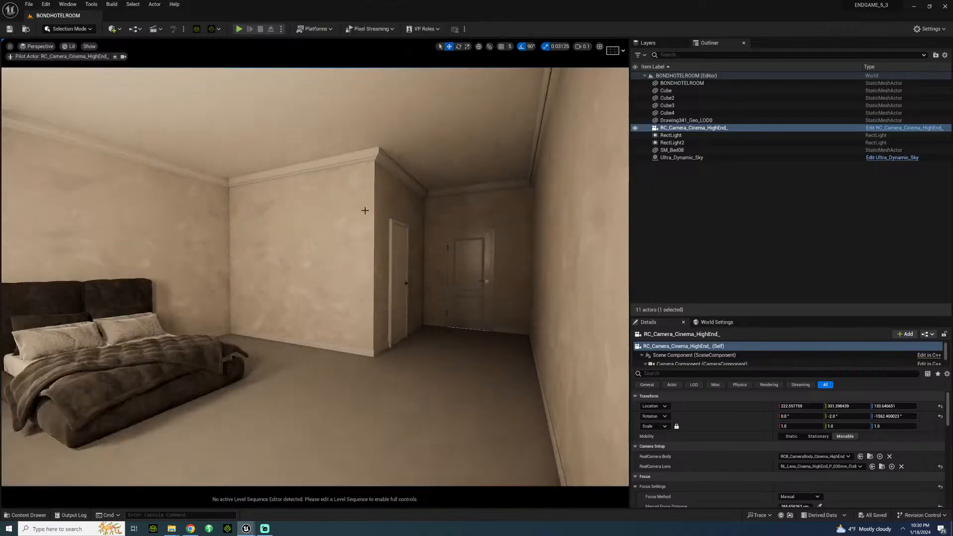
Step: Move the piloted camera so it frames the two curtained windows, the framed drawing and the bed
right_drag(365, 211, 158, 208)
key(w)
key(s)
key(s)
key(d)
key(w)
key(s)
key(a)
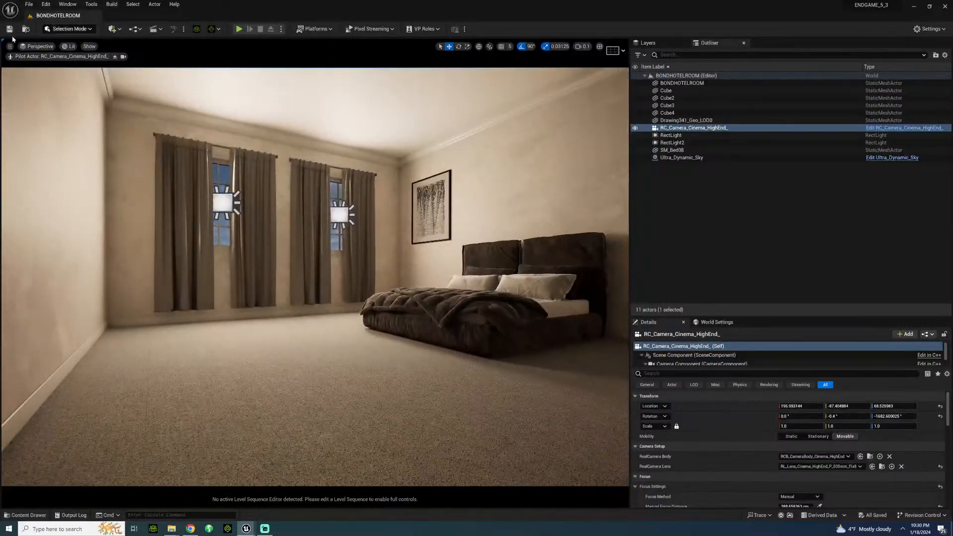
Step: Stop piloting the cinema camera and return the viewport to the free perspective view
click(47, 47)
click(57, 147)
click(39, 46)
click(58, 152)
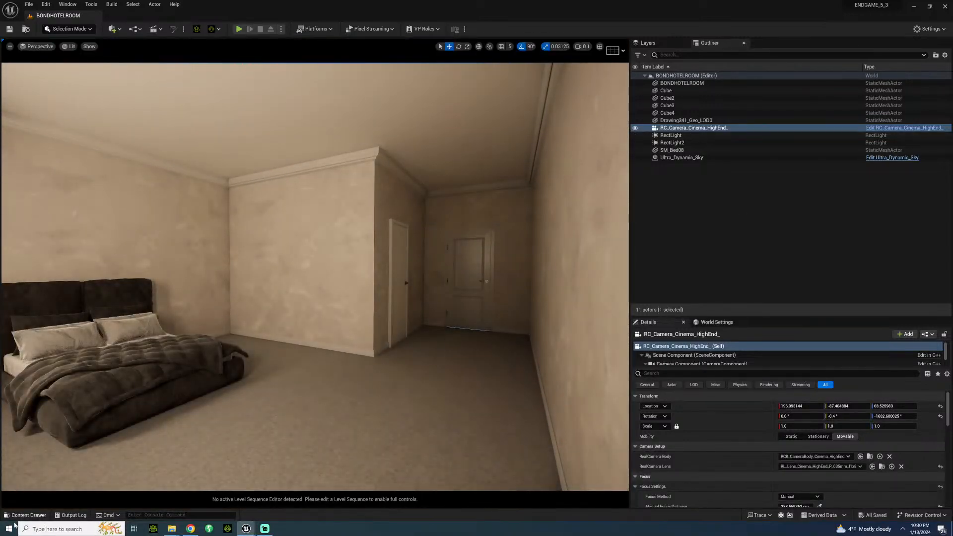
Step: Reopen the BONDHOTELROOM level from SETS/NEWYORK and pilot its RC_Camera_Cinema_HighEnd_ camera
click(27, 515)
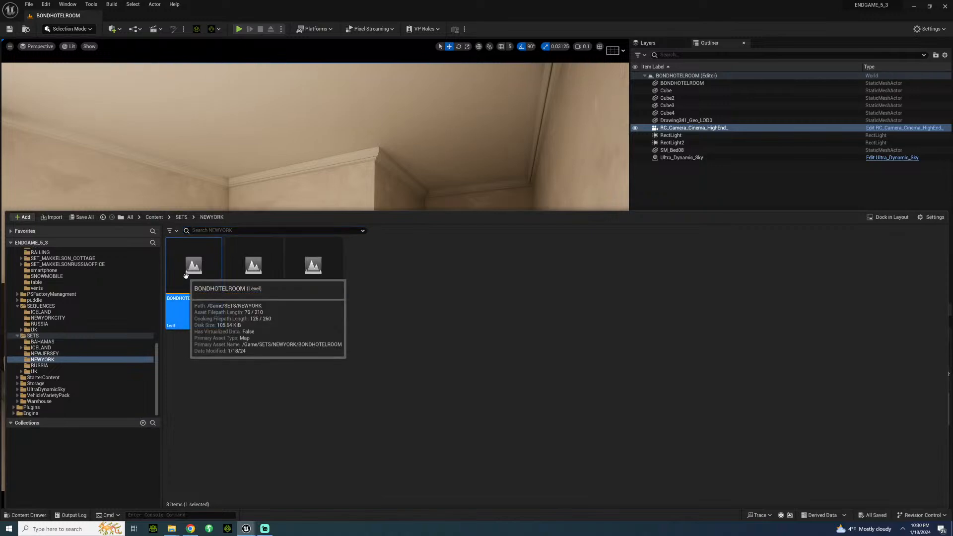
double_click(192, 274)
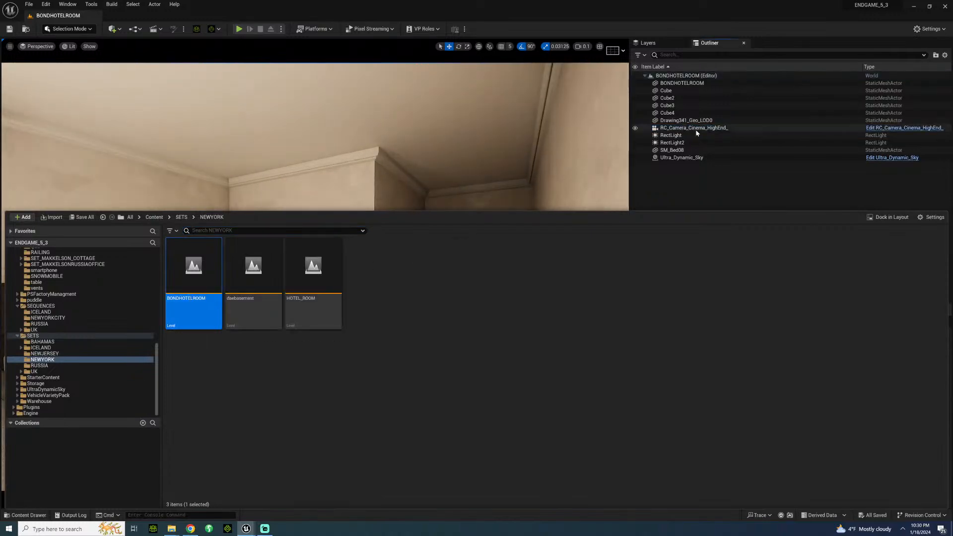
click(696, 132)
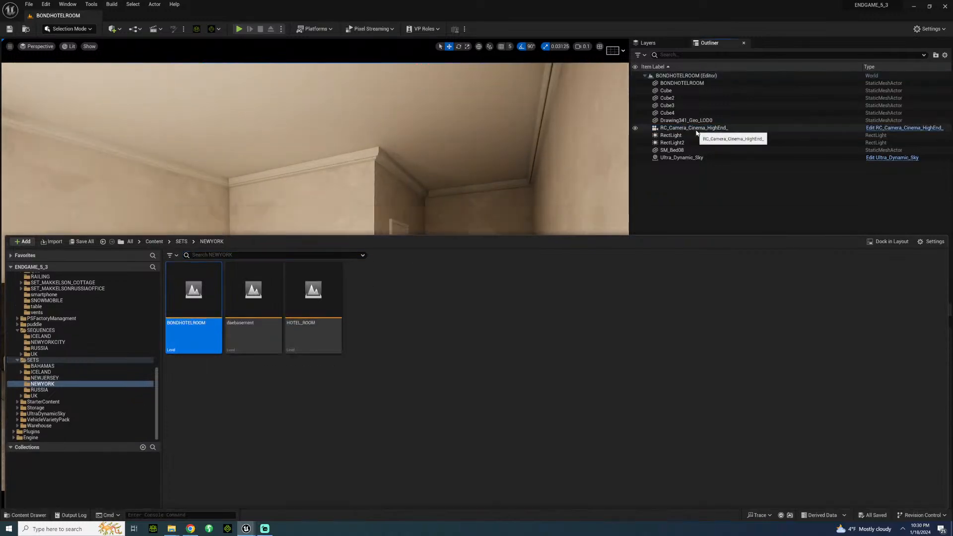
right_click(696, 131)
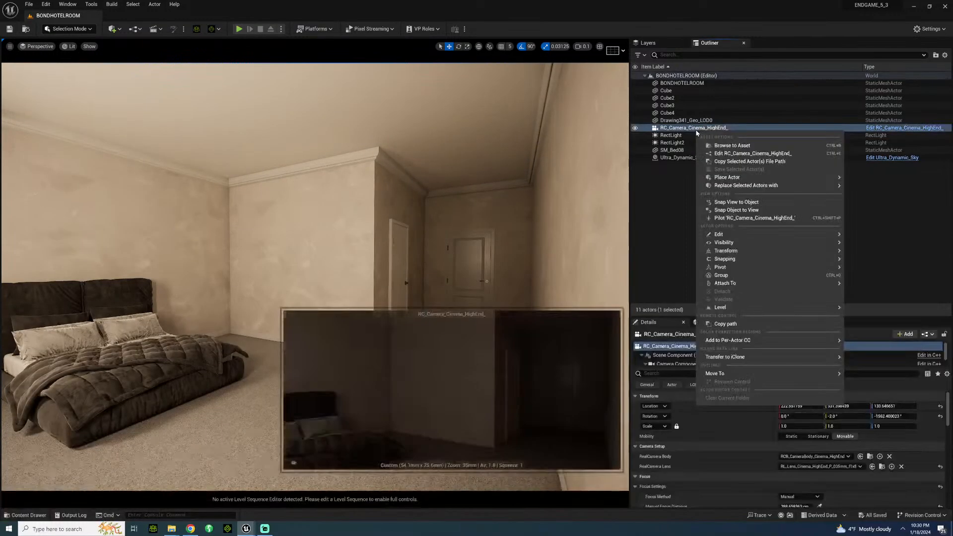
click(716, 218)
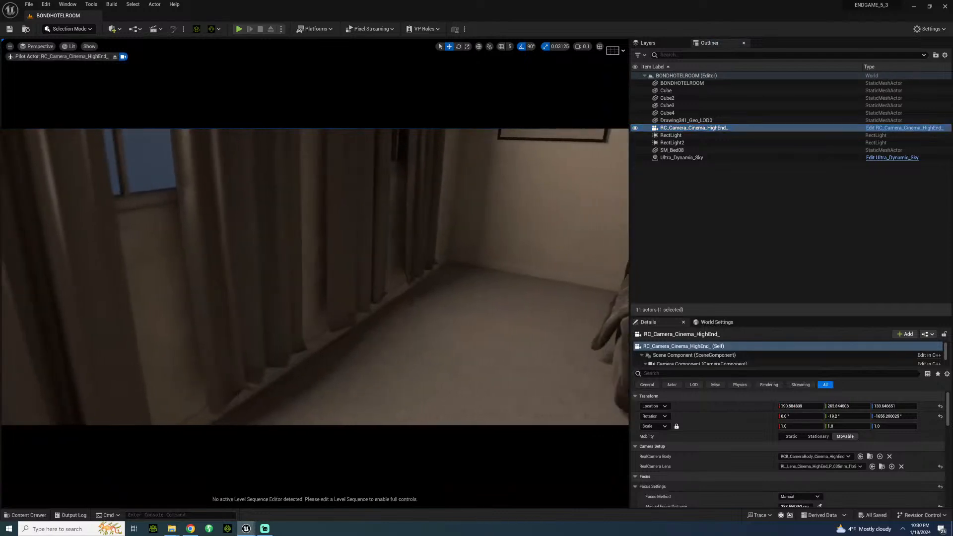
Step: Pull the piloted camera back across the room to frame the bed, the drawing and the windows
key(s)
mouse_move(316, 277)
right_down()
mouse_move(228, 229)
mouse_move(258, 229)
mouse_move(229, 273)
right_up()
key(s)
key(w)
right_drag(315, 277, 361, 250)
key(s)
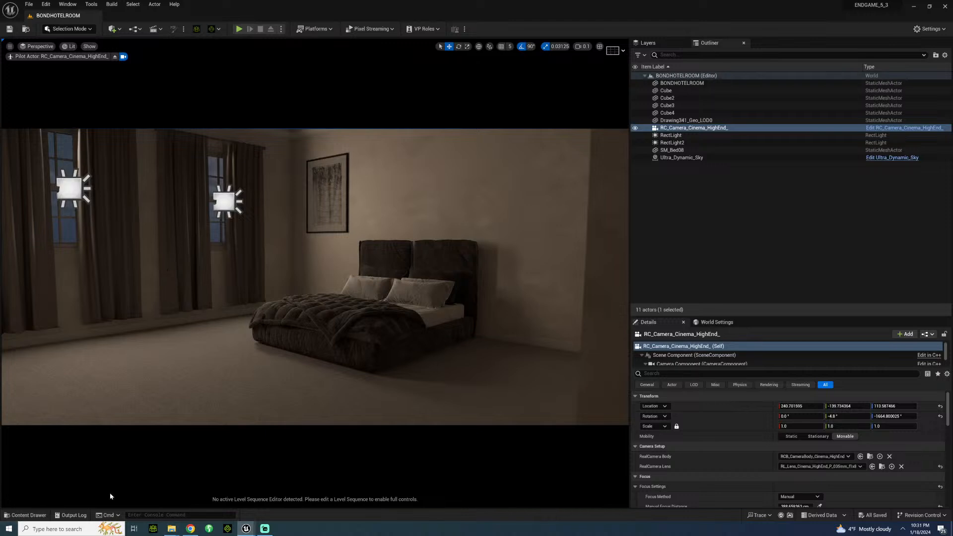
Step: Look around the room through the piloted camera, ending on both windows beside the bed
right_drag(361, 250, 22, 269)
key(d)
right_drag(571, 288, 83, 268)
key(s)
key(w)
key(a)
key(s)
key(s)
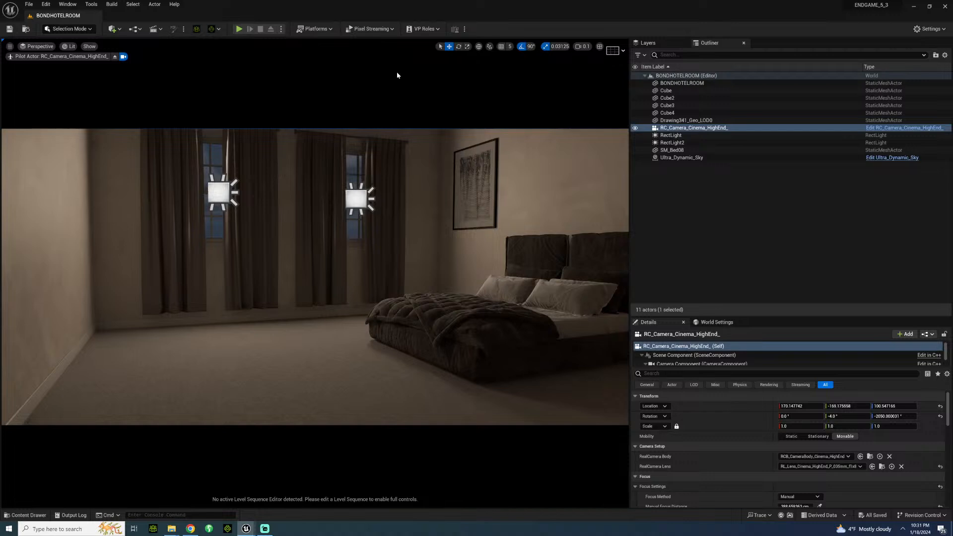
Step: Move the piloted camera back into the entry hall with the side door's handle in the foreground and the windows beyond
right_drag(339, 311, 116, 289)
key(a)
key(g)
key(s)
key(a)
key(w)
key(d)
key(s)
key(w)
key(a)
key(s)
key(w)
key(d)
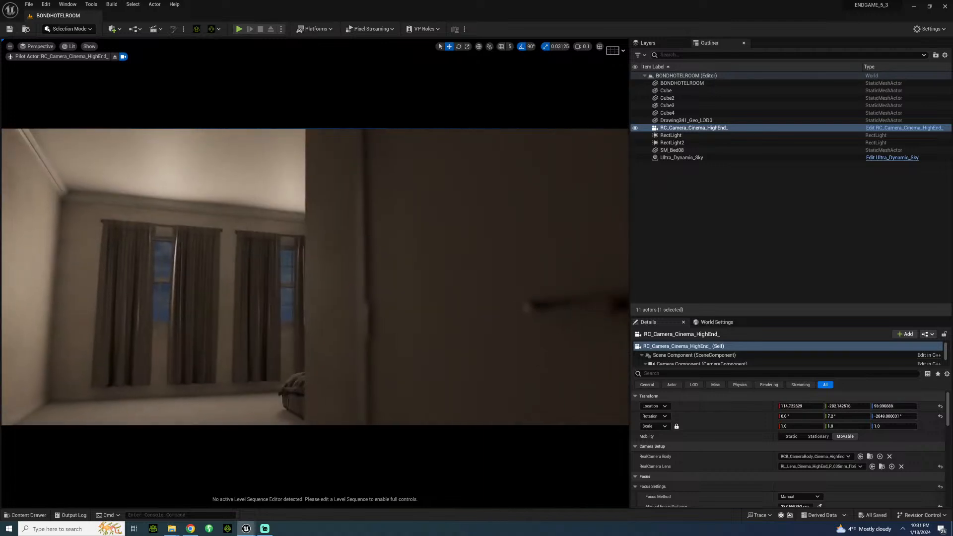
key(s)
mouse_move(500, 480)
right_down()
mouse_move(481, 482)
mouse_move(490, 491)
right_up()
key(w)
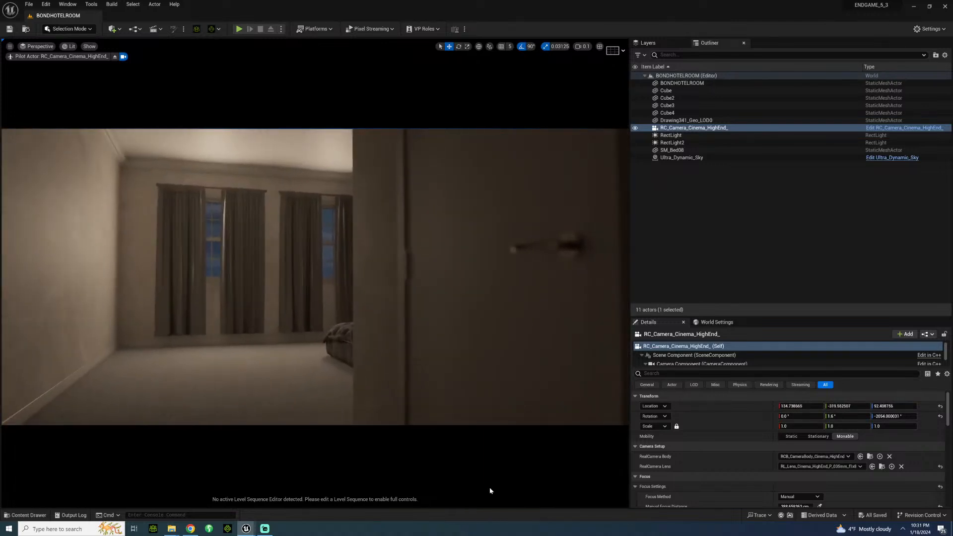
Step: Set the camera's manual focus distance by sampling the door handle
scroll(827, 490, down, 1)
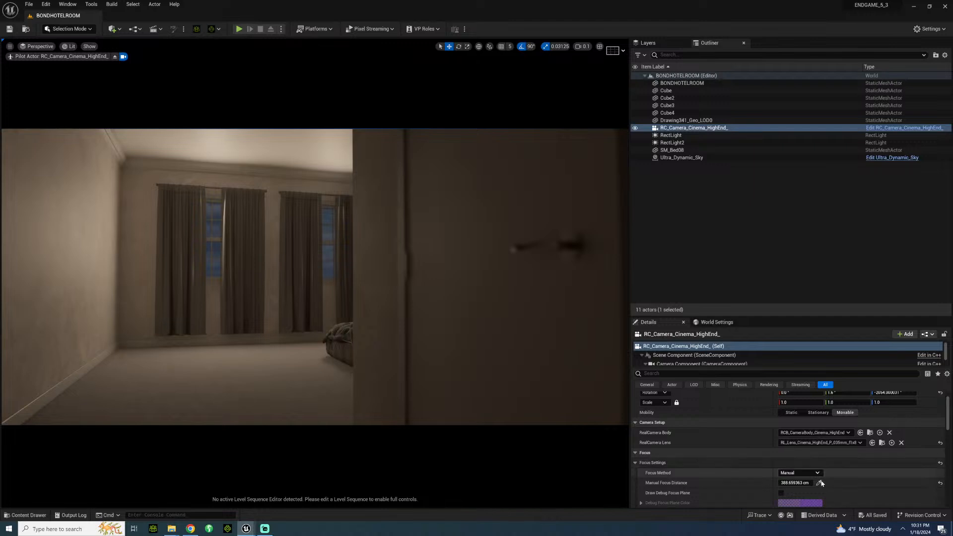
click(819, 482)
click(559, 237)
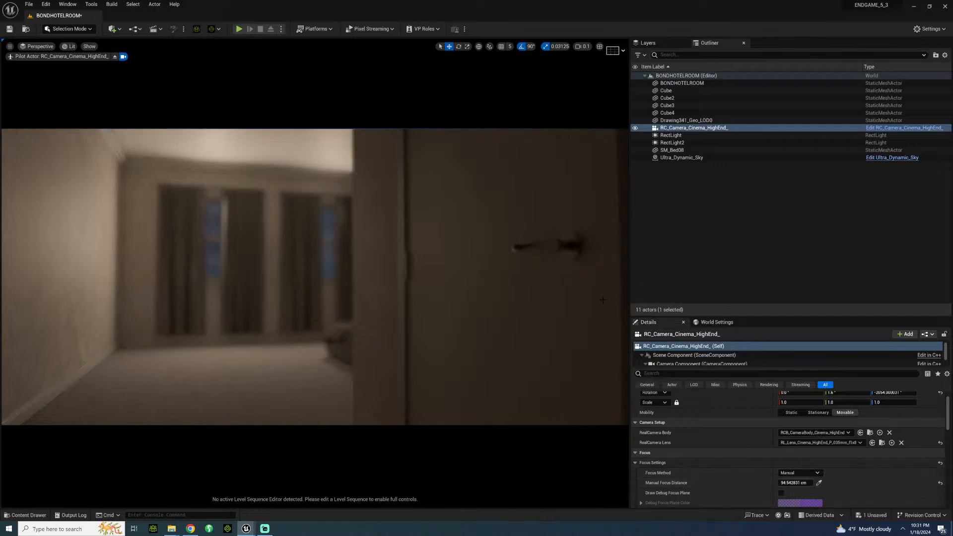
Step: Move the piloted camera to a close-up over the bed and sample the manual focus distance on the quilt
mouse_move(409, 304)
right_down()
mouse_move(462, 297)
mouse_move(400, 313)
right_up()
key(w)
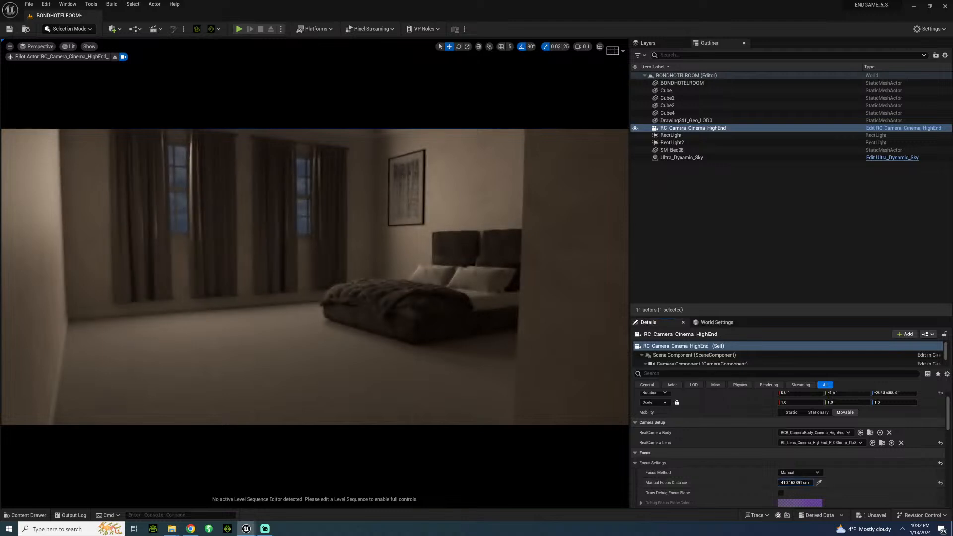
right_drag(318, 278, 202, 283)
key(s)
right_drag(504, 378, 505, 379)
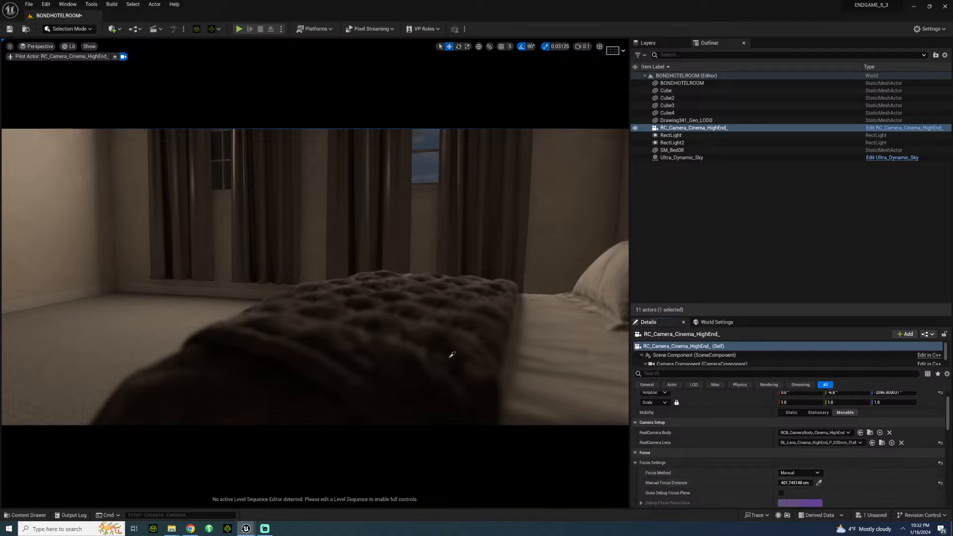
click(331, 326)
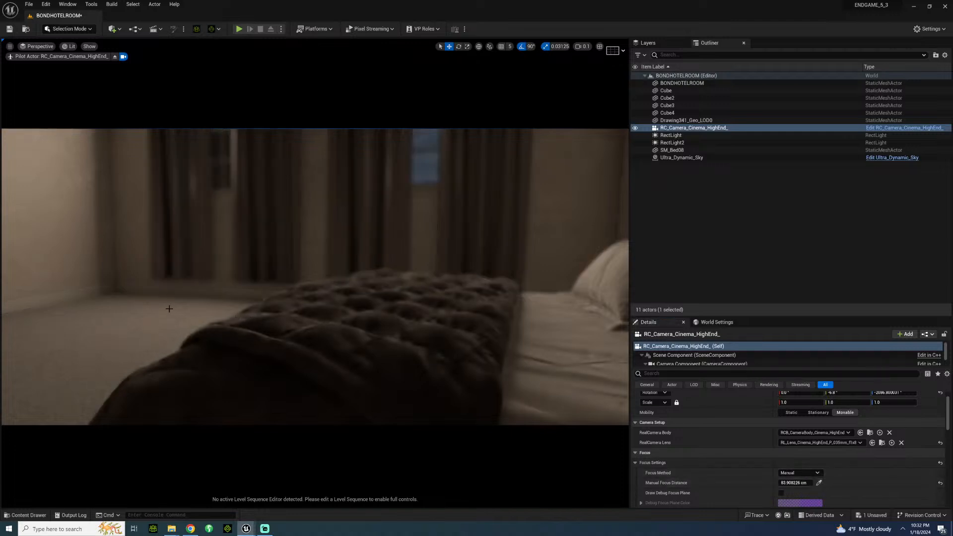
Step: Pull the camera back to frame the bed and both windows, with a manual focus distance of about 239 cm
key(a)
key(s)
right_drag(331, 326, 439, 312)
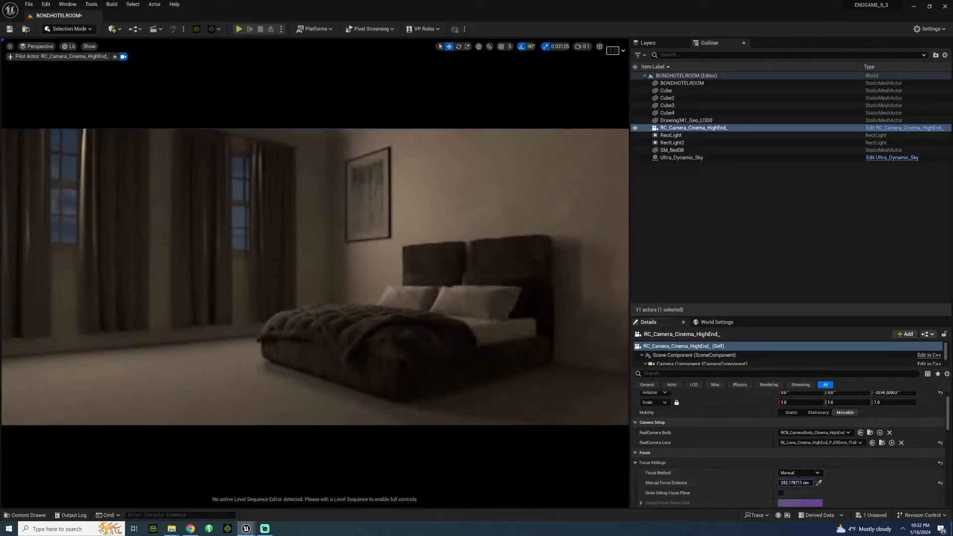
right_drag(250, 277, 284, 301)
key(s)
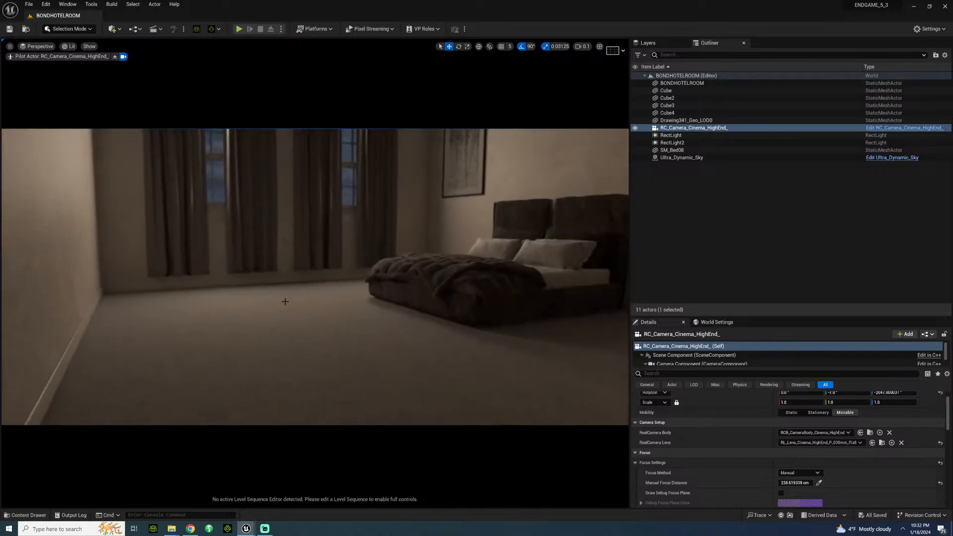
click(30, 515)
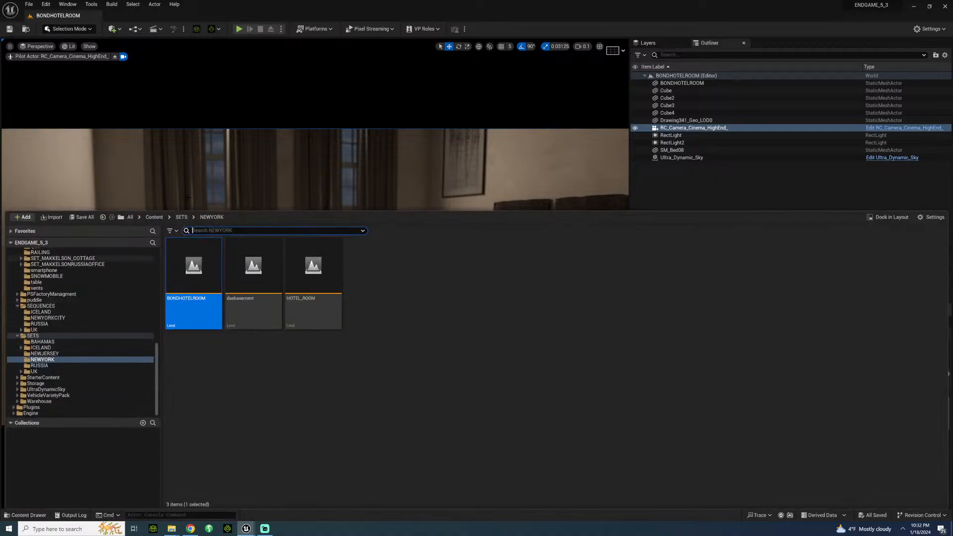
right_click(201, 185)
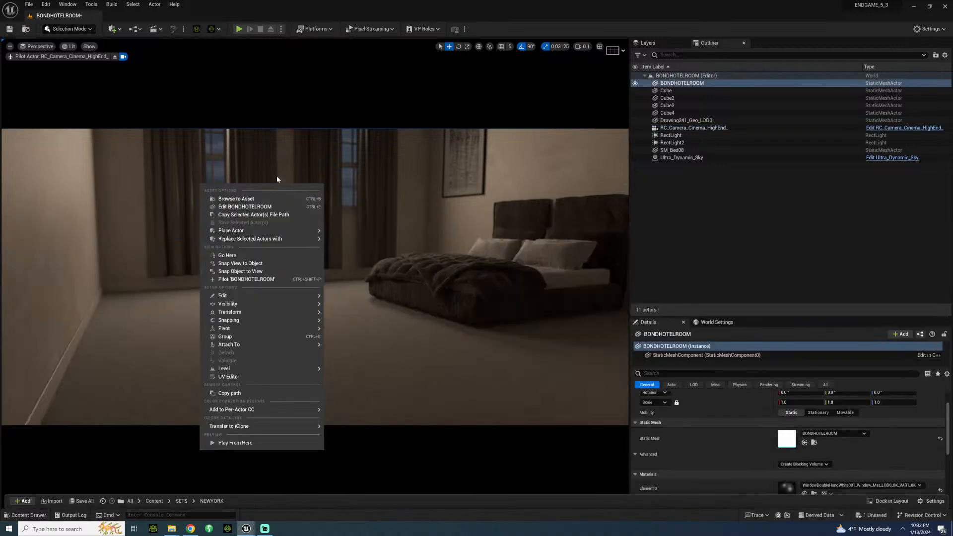
click(684, 77)
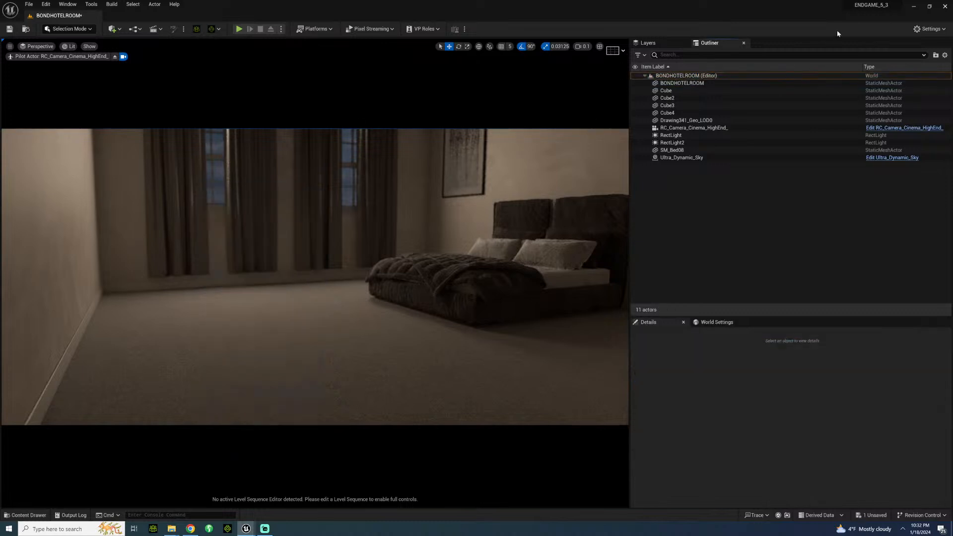
Step: Hide the Cube4, Cube3, Cube2 and Cube actors that block the sky light around the room
click(636, 114)
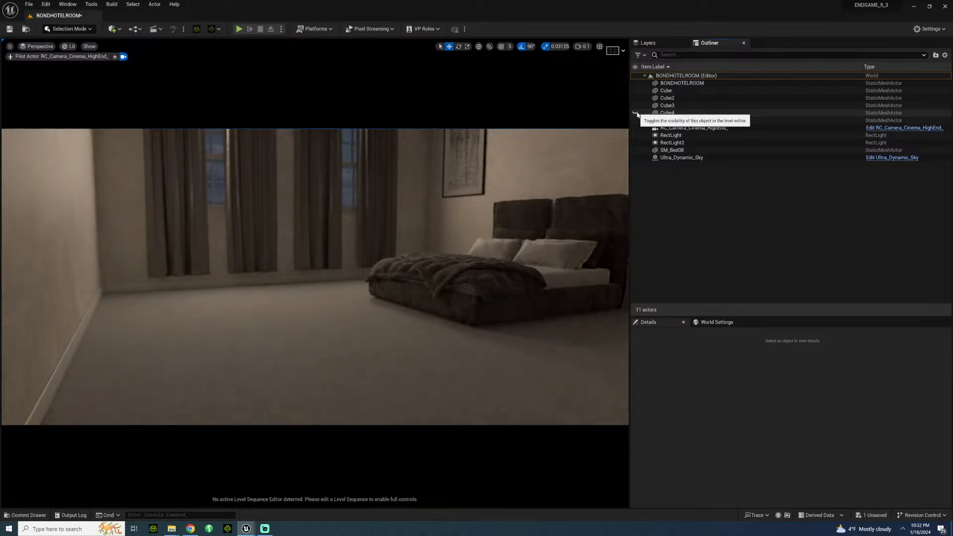
click(637, 113)
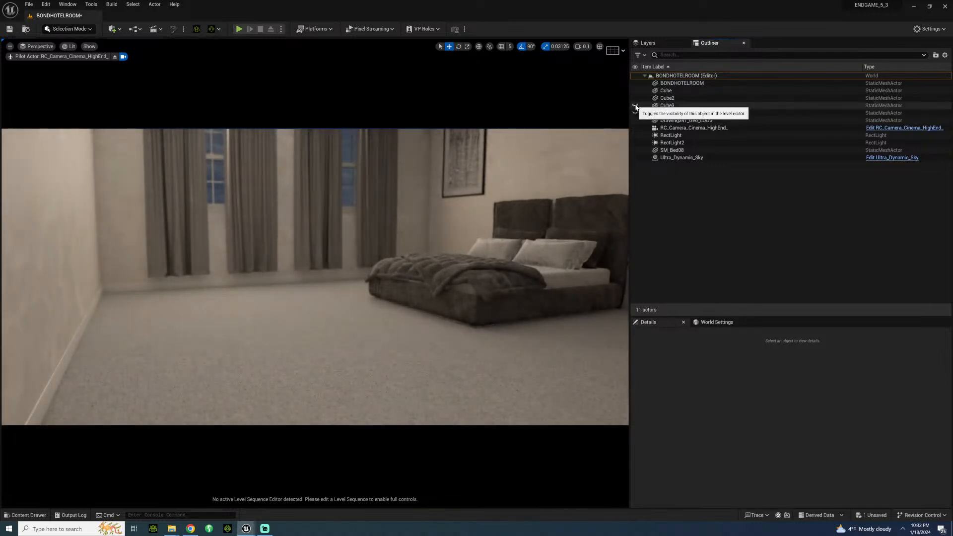
click(635, 106)
click(635, 98)
click(636, 90)
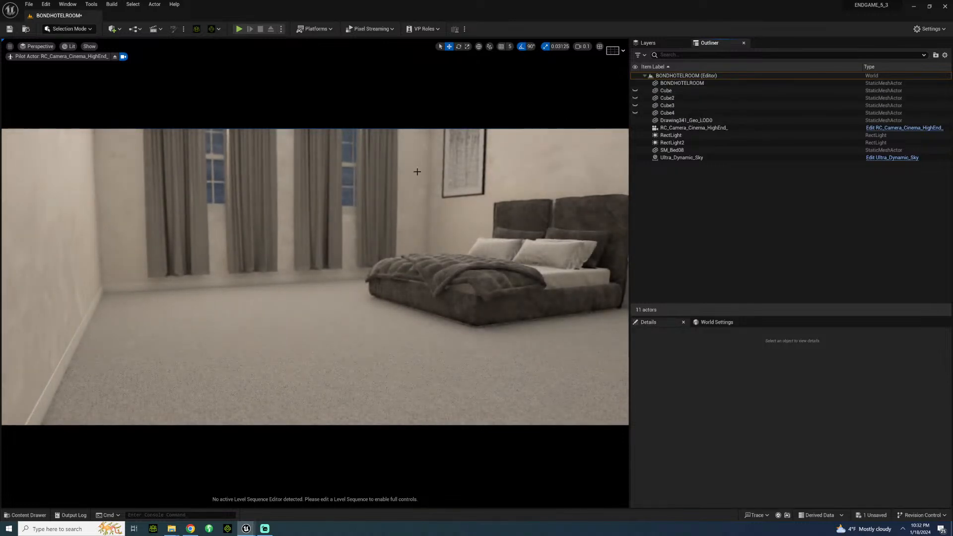
Step: Move the piloted camera through the brighter room and out of it to view the set's exterior walls and door
right_drag(301, 212, 263, 169)
key(a)
key(d)
key(d)
key(s)
mouse_move(301, 234)
right_down()
mouse_move(312, 234)
mouse_move(301, 234)
right_up()
key(w)
key(s)
right_drag(177, 246, 238, 222)
key(d)
Step: Show the hidden light-blocking actors Cube4, Cube3, Cube2 and Cube around the hotel room again
click(635, 113)
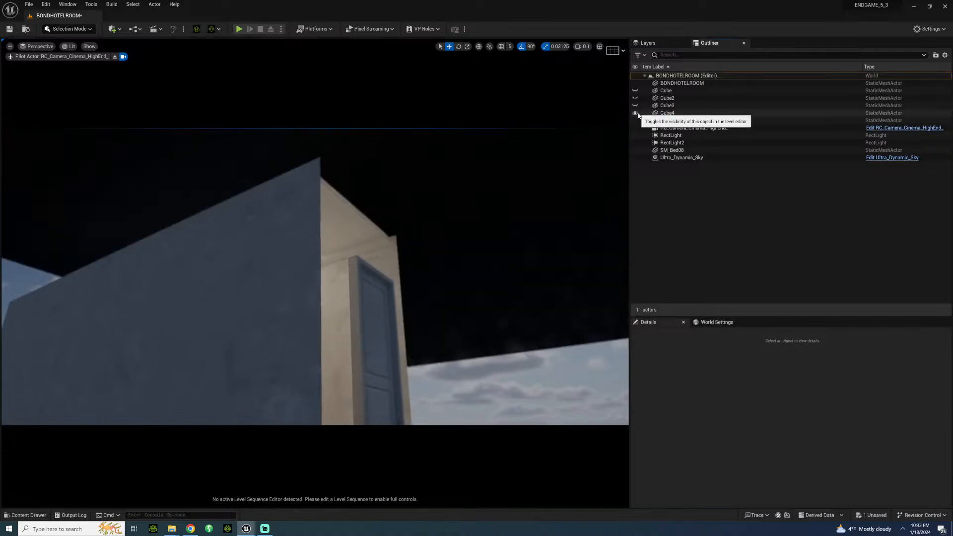
click(636, 106)
click(636, 98)
click(641, 92)
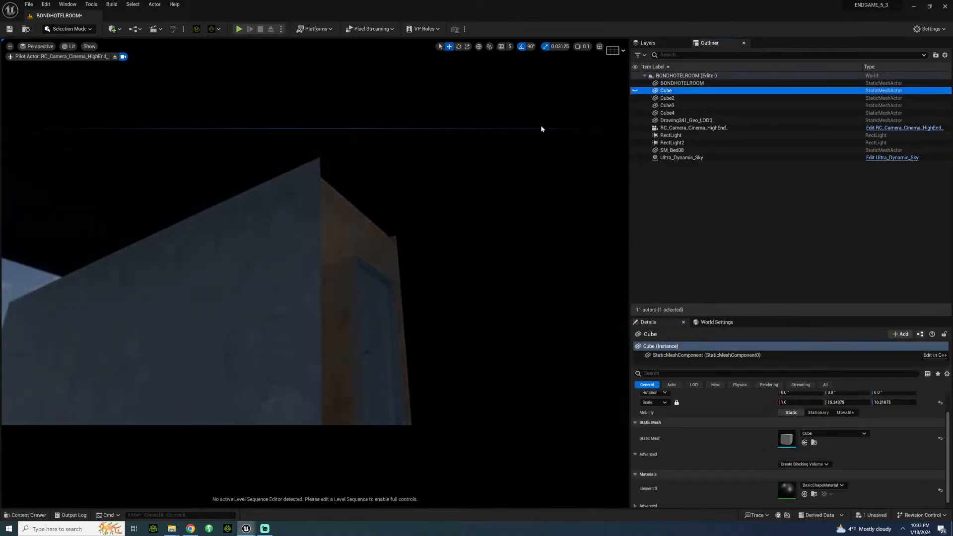
right_drag(377, 218, 370, 197)
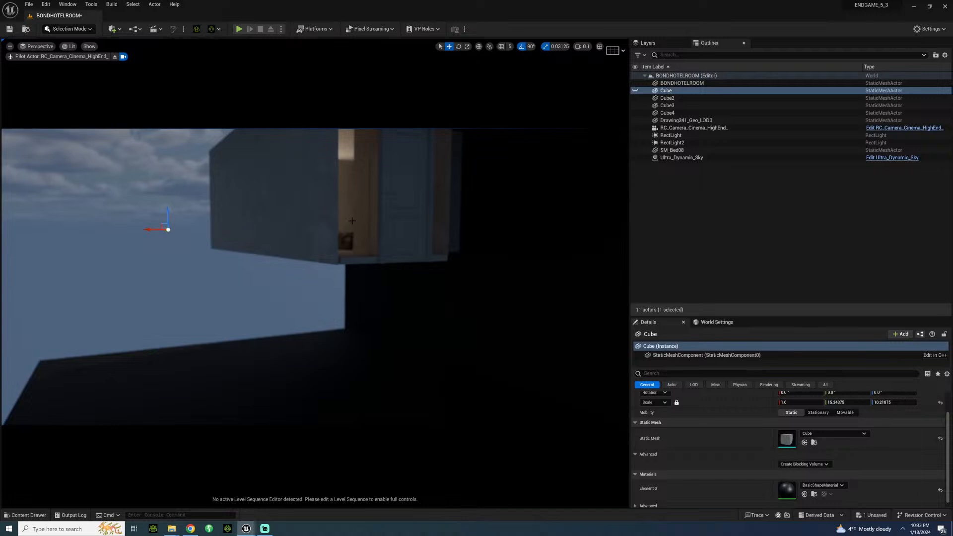
mouse_move(300, 252)
right_down()
mouse_move(278, 268)
mouse_move(293, 265)
mouse_move(285, 244)
right_up()
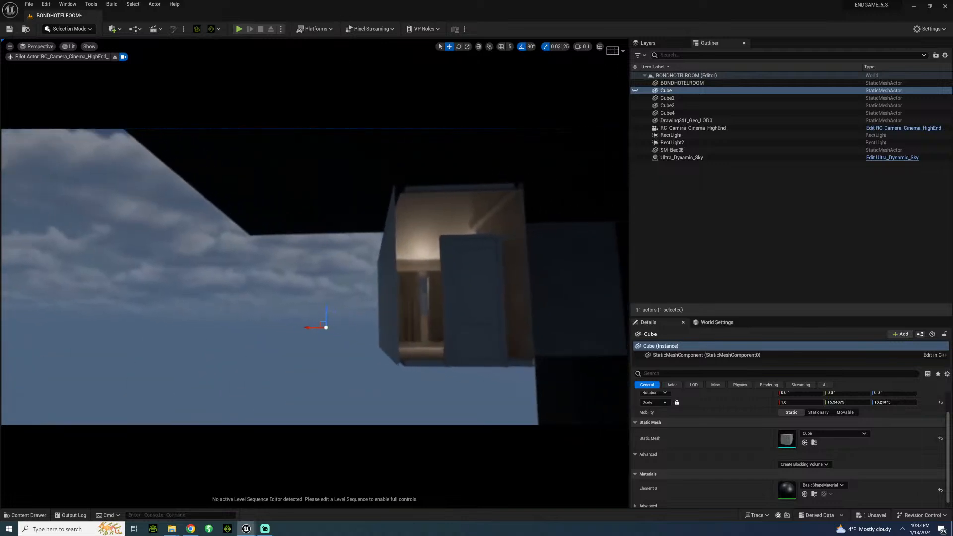
click(636, 91)
Step: Fly the piloted camera from outside the set back into the hotel room, facing the curtained windows
key(d)
right_drag(317, 268, 279, 268)
key(w)
key(d)
key(w)
Step: Reframe the piloted camera on the whole bed, the wall drawing and both windows
key(w)
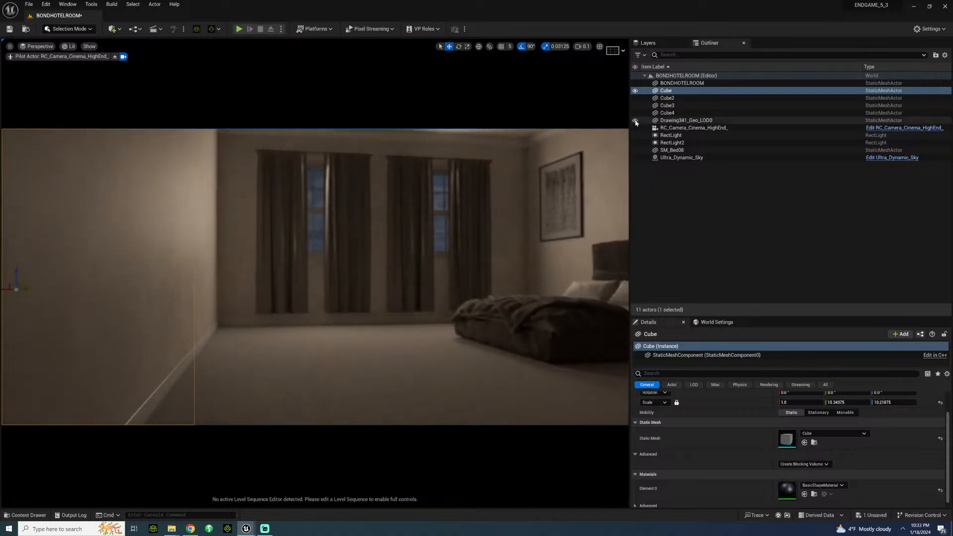
right_drag(447, 223, 426, 211)
key(w)
key(s)
key(w)
key(s)
key(w)
key(w)
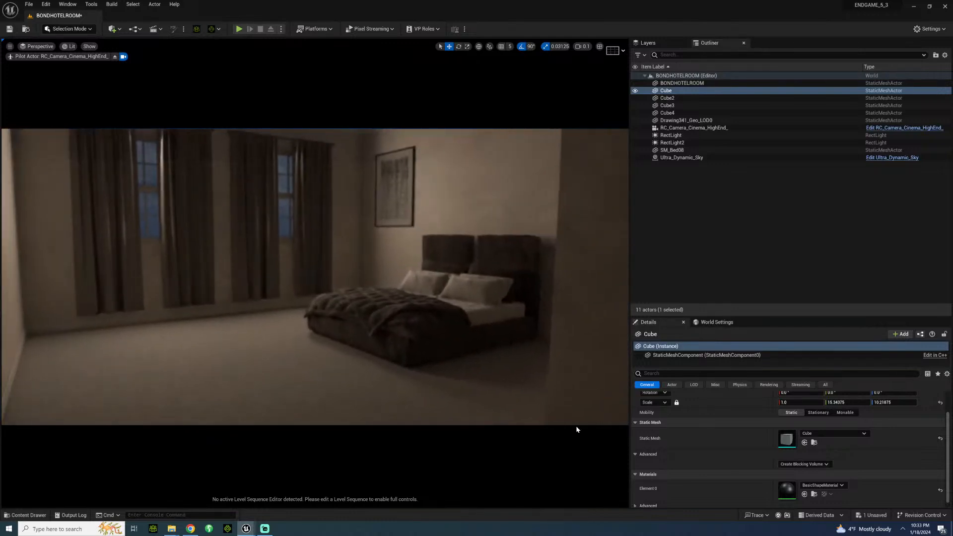
Step: Switch the window lights RectLight2 and RectLight off and back on to compare their effect on the room
click(669, 127)
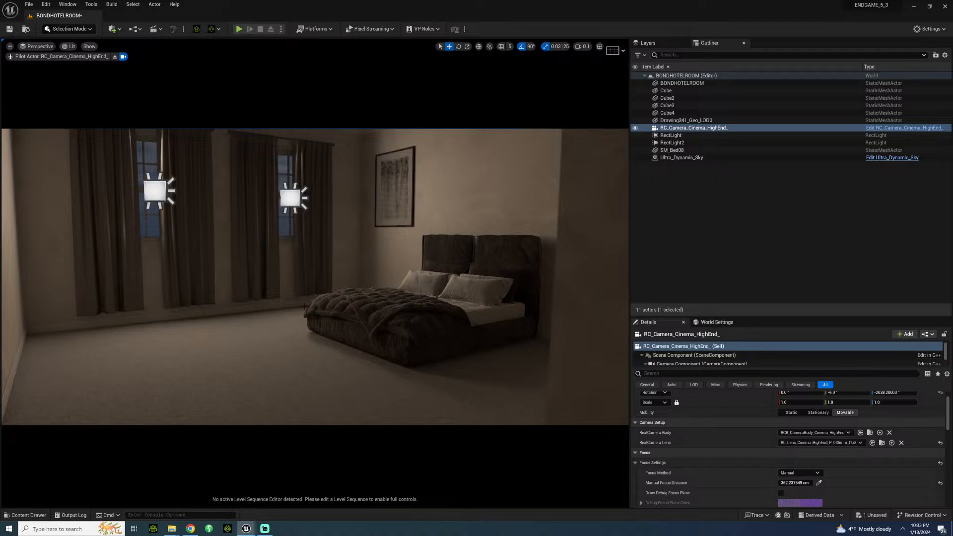
click(165, 192)
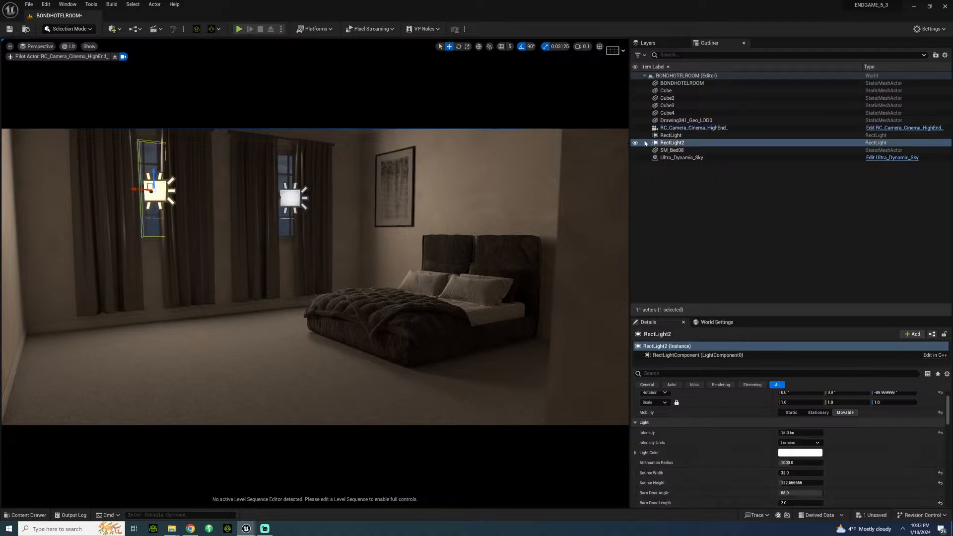
click(635, 143)
click(636, 135)
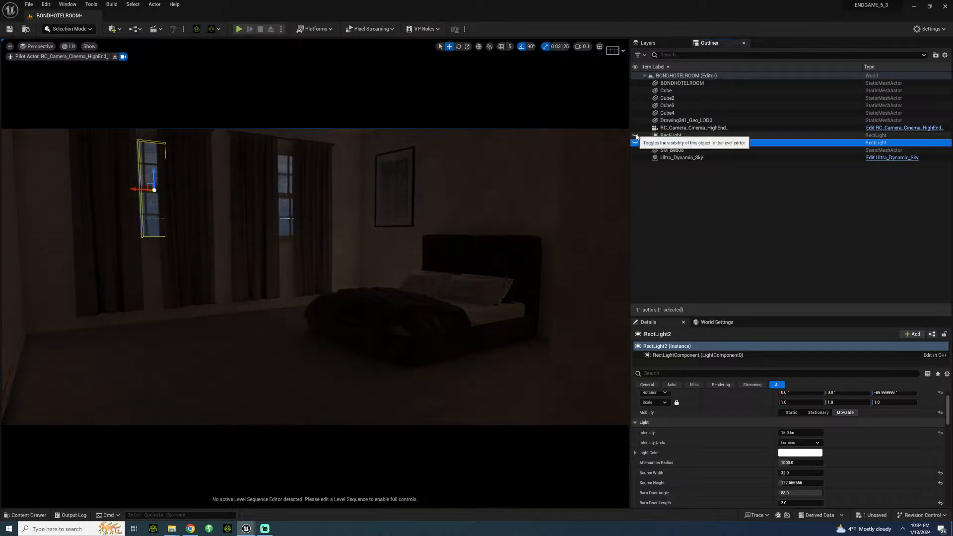
click(636, 135)
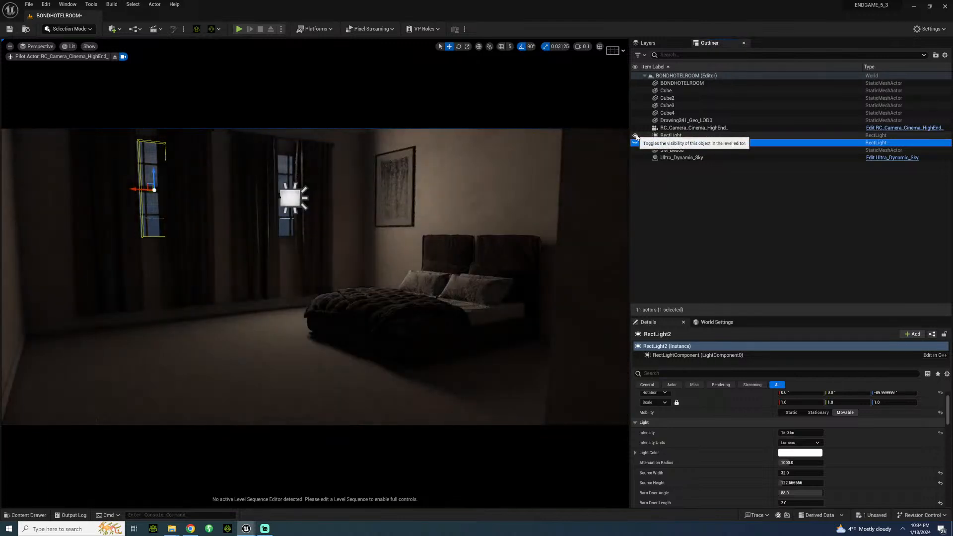
click(635, 142)
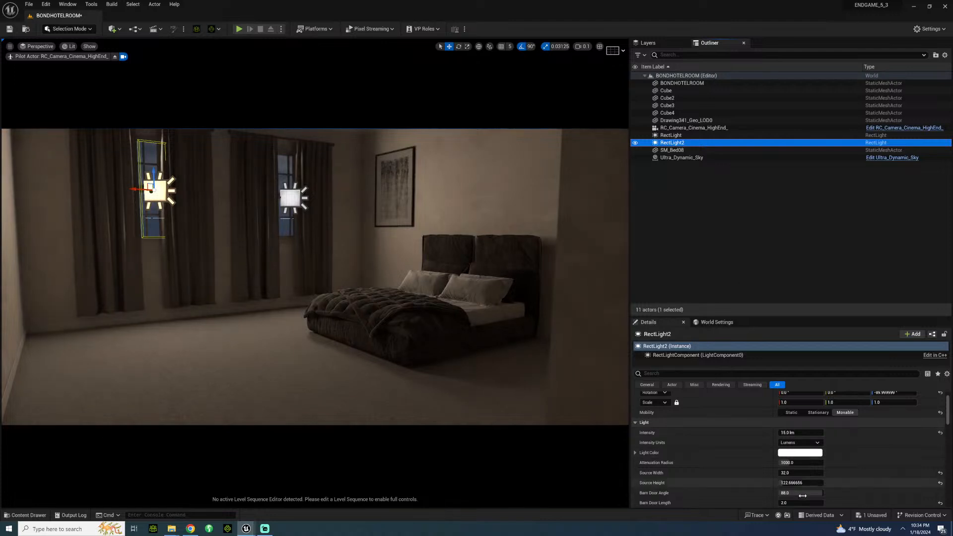
Step: Review RectLight2's light settings and toggle its Use Temperature option to compare the warmth of the light
scroll(797, 491, down, 2)
scroll(762, 467, up, 1)
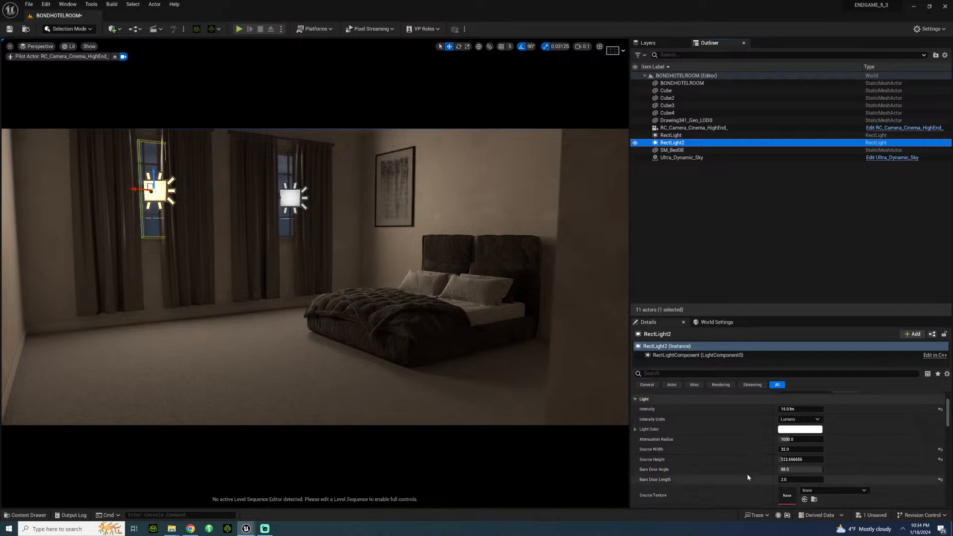
scroll(767, 476, down, 1)
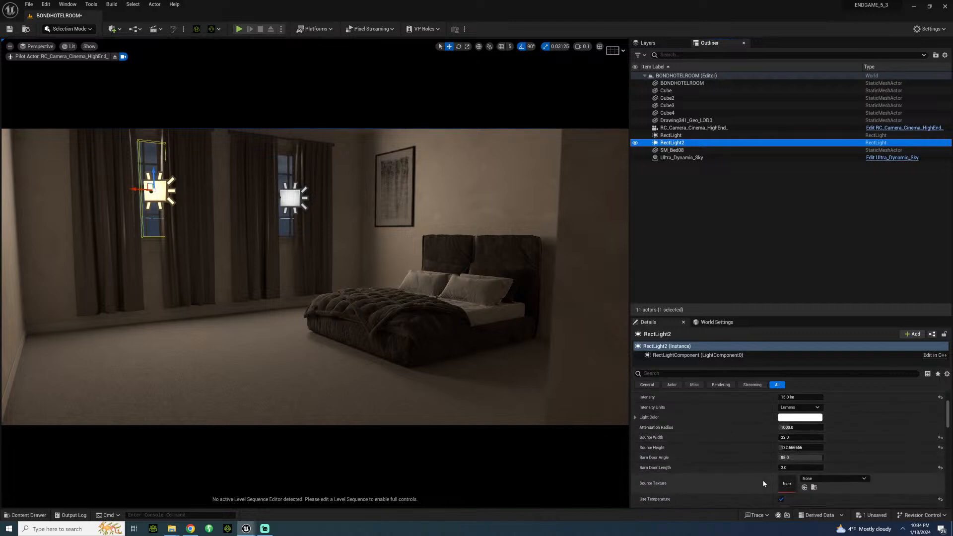
scroll(745, 478, down, 6)
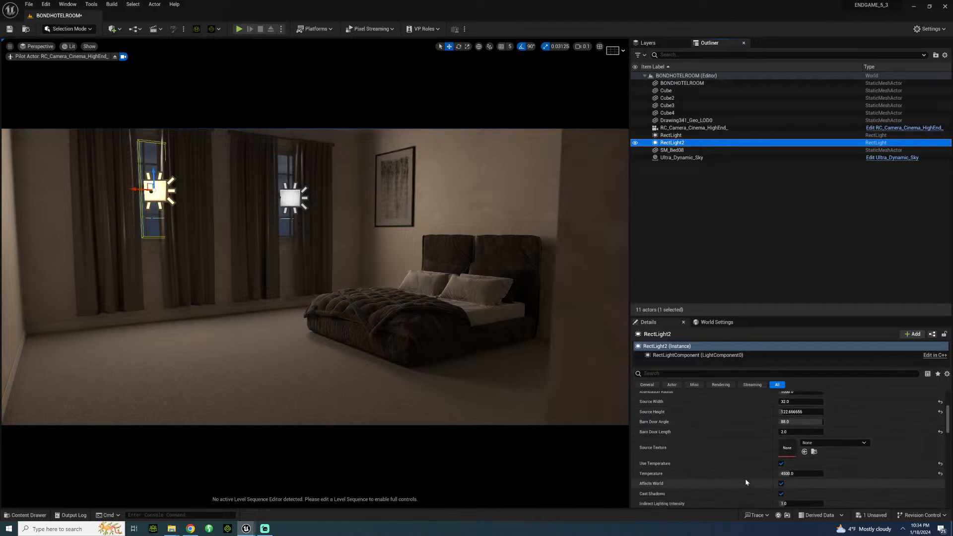
scroll(746, 477, down, 1)
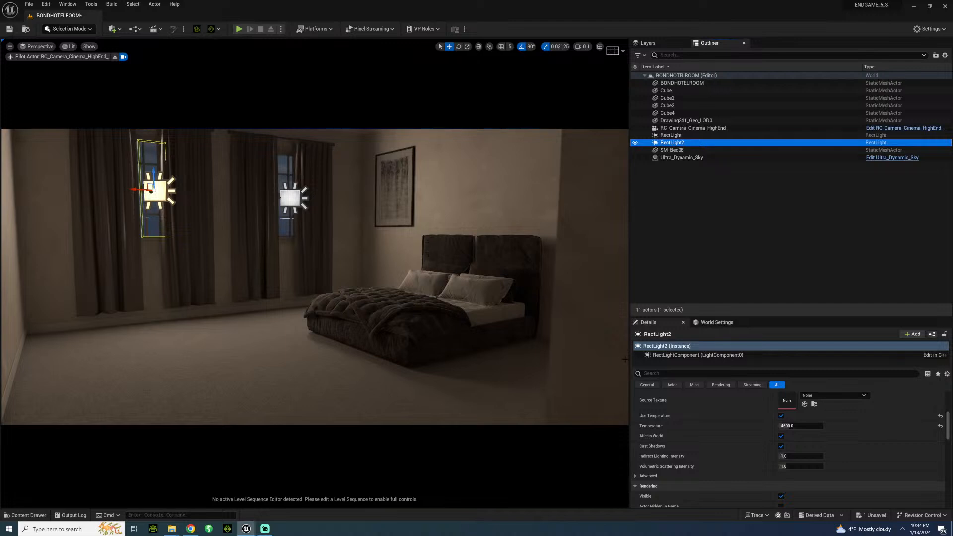
click(782, 416)
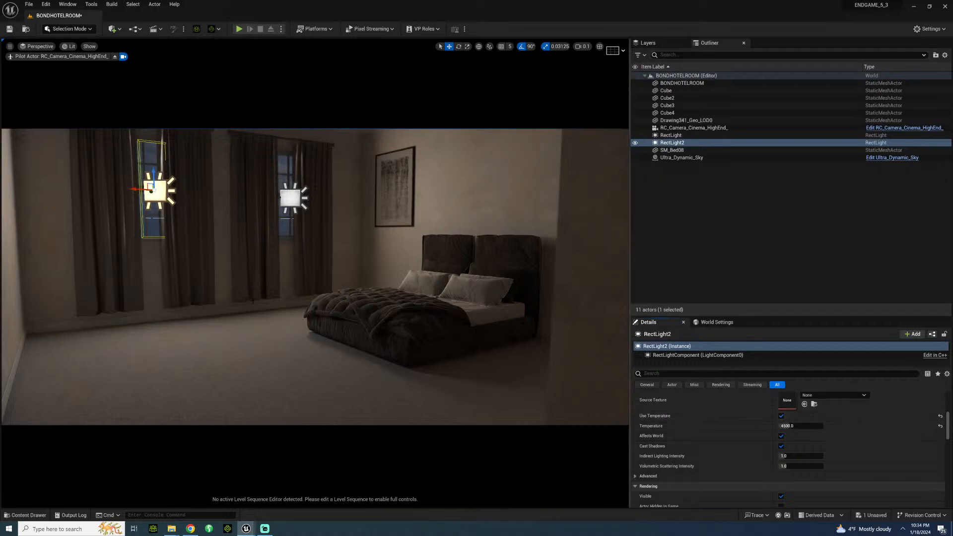
Step: Save the level and move the piloted camera along the wall and back to a wide view of the bed and windows
right_drag(271, 302, 383, 188)
key(ctrl+s)
key(w)
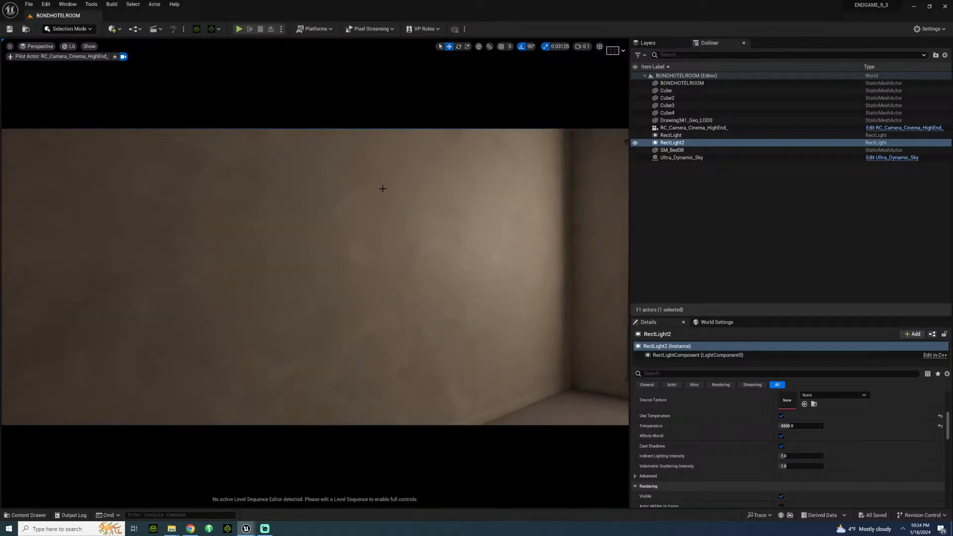
mouse_move(342, 295)
right_down()
mouse_move(124, 294)
mouse_move(102, 330)
mouse_move(109, 301)
mouse_move(122, 301)
mouse_move(69, 304)
mouse_move(80, 351)
mouse_move(95, 348)
mouse_move(44, 350)
mouse_move(6, 318)
mouse_move(10, 276)
mouse_move(22, 277)
mouse_move(9, 276)
mouse_move(342, 301)
mouse_move(328, 300)
right_up()
key(s)
key(s)
key(s)
key(w)
key(s)
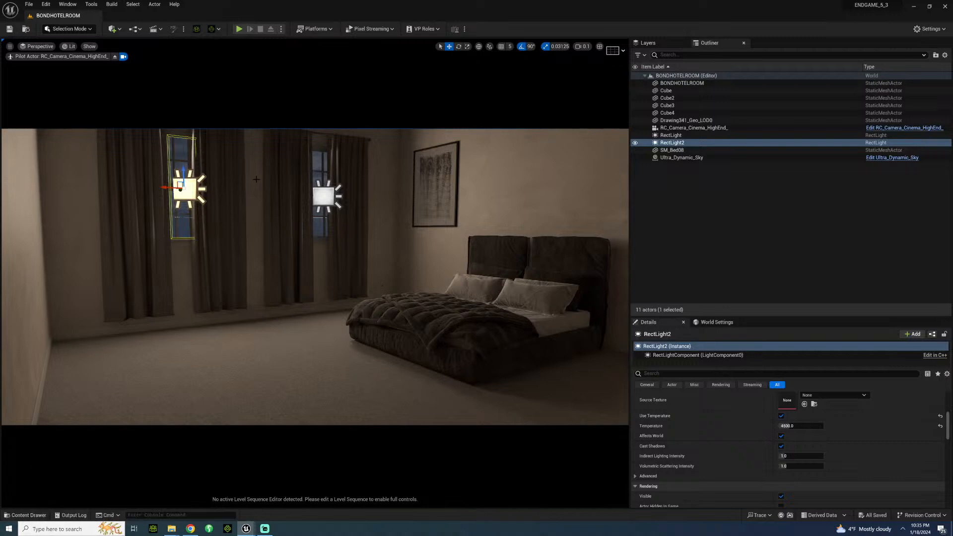
Step: Create a content folder named rug inside PROPS/BONDHOTELROOM and open it
click(27, 515)
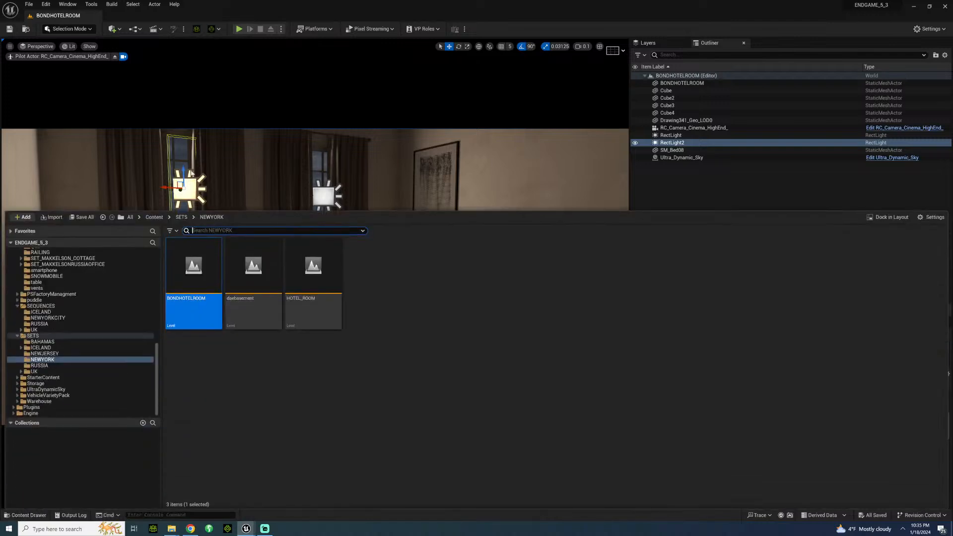
scroll(39, 314, up, 4)
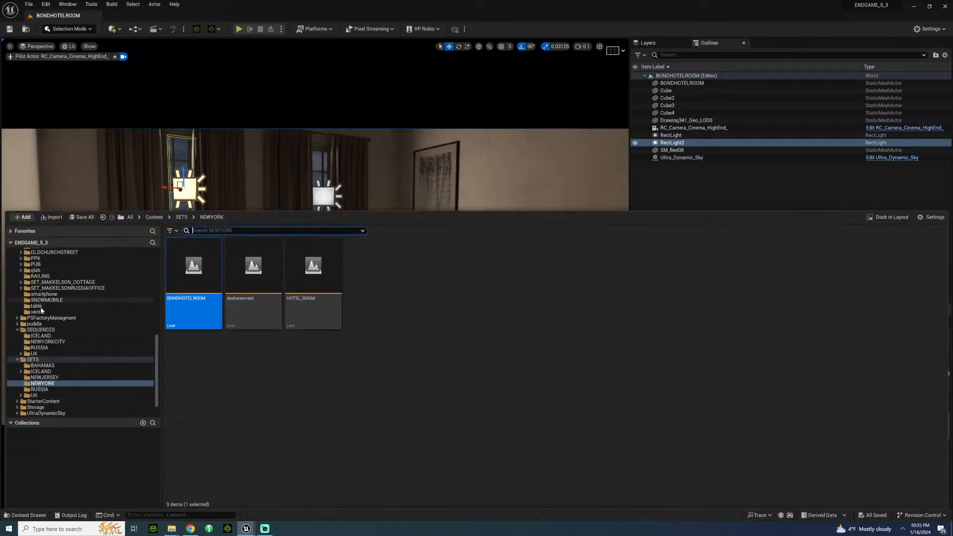
scroll(45, 315, down, 1)
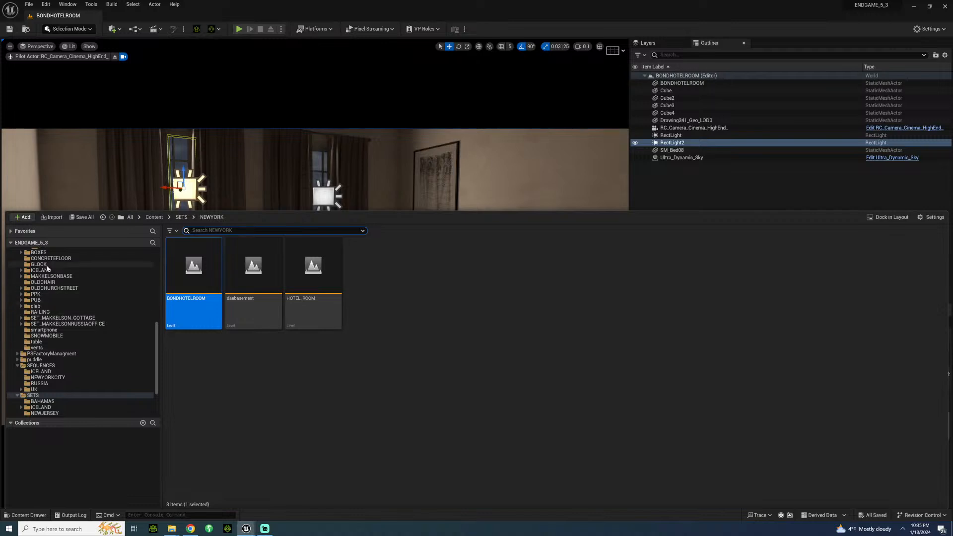
scroll(48, 315, up, 3)
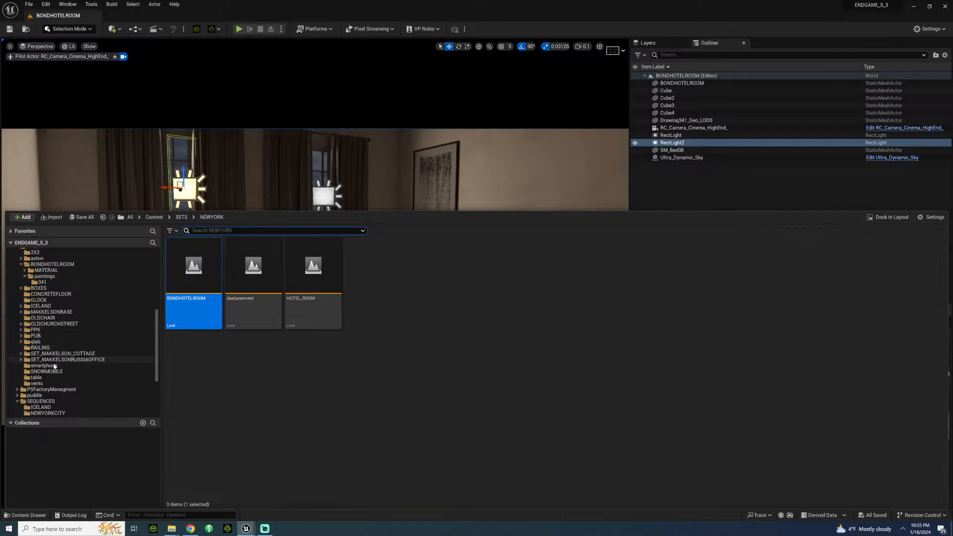
scroll(53, 377, up, 3)
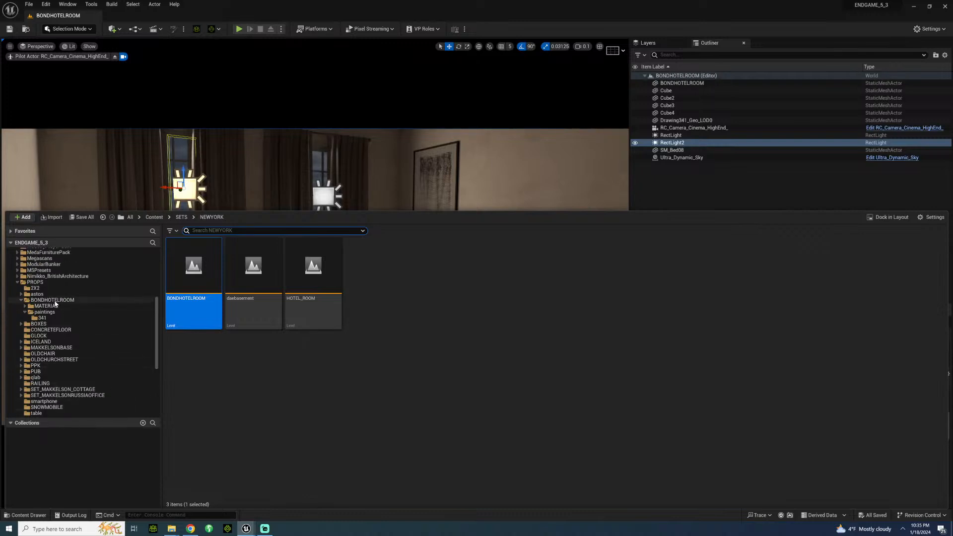
click(125, 301)
right_click(274, 397)
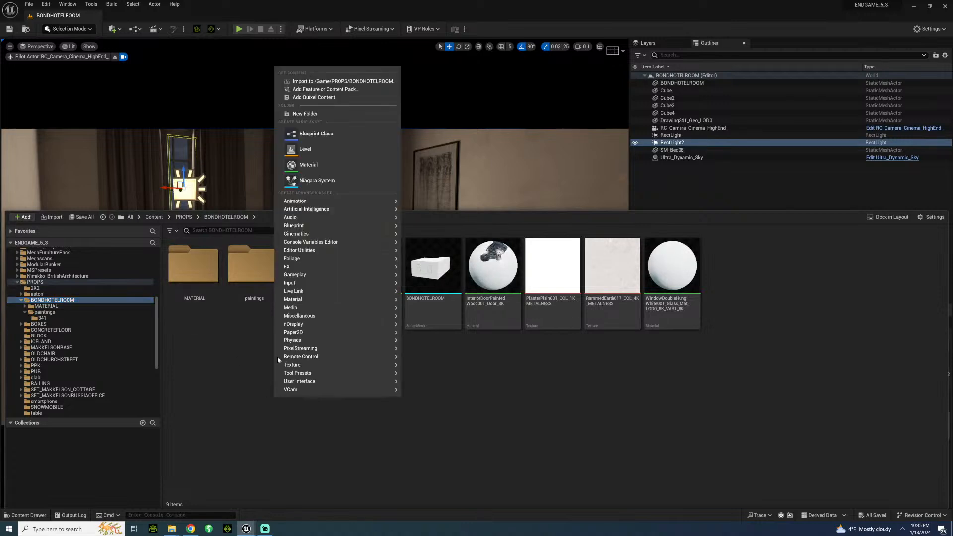
click(305, 114)
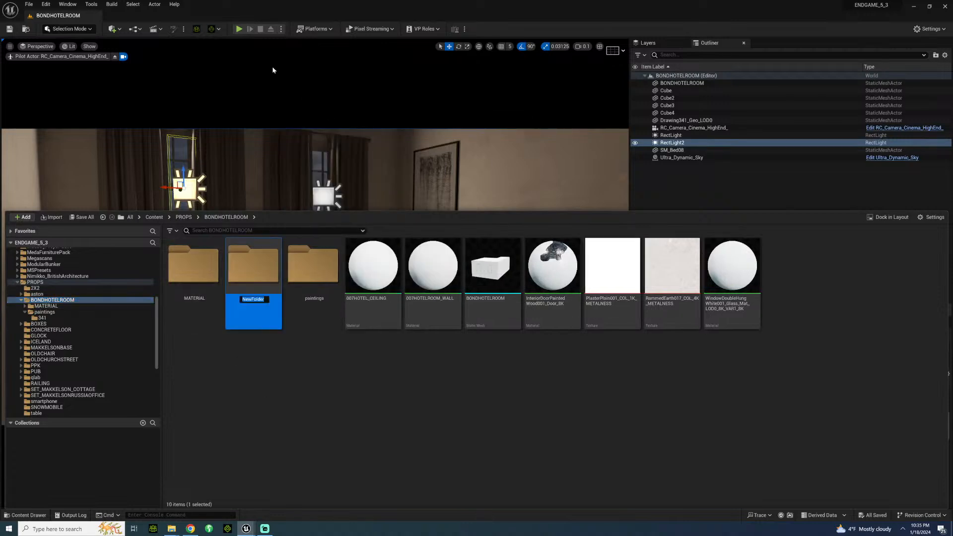
key(Return)
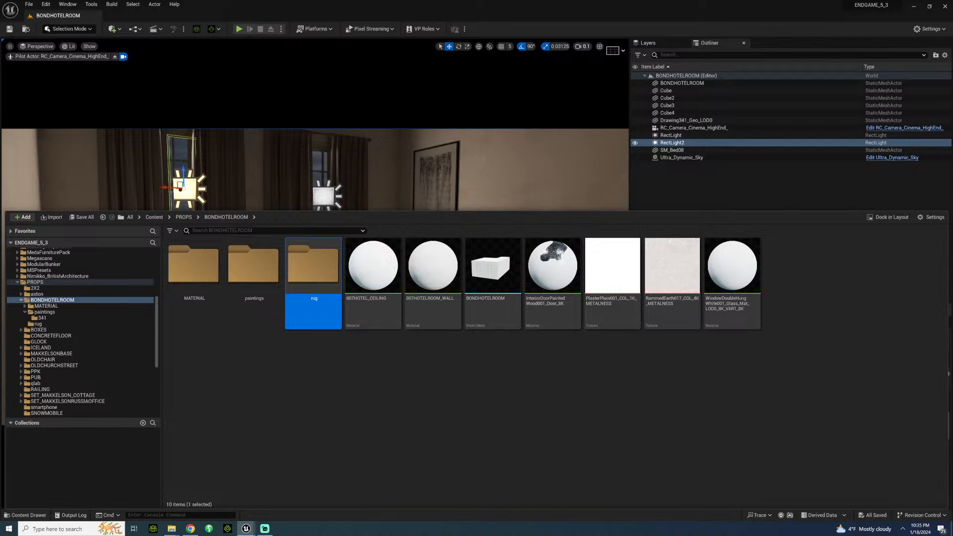
double_click(306, 286)
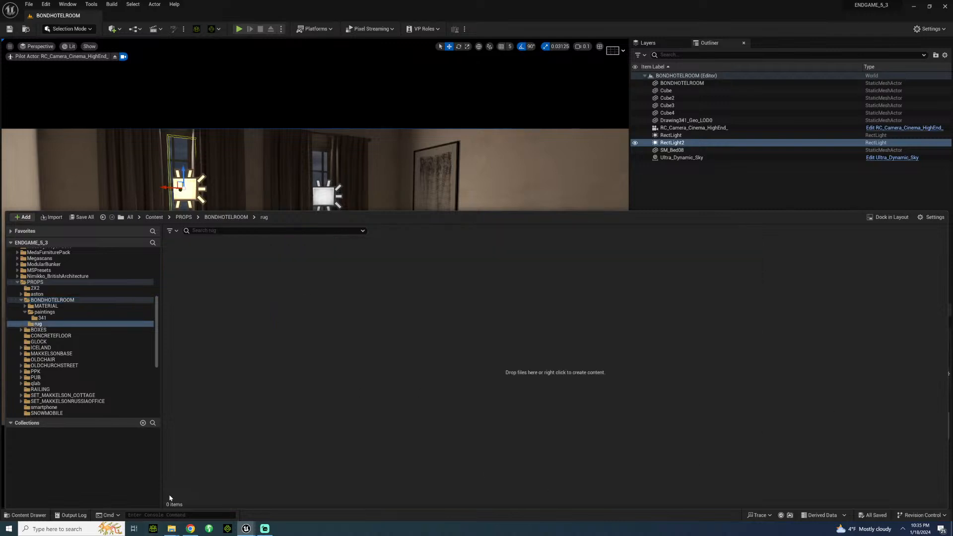
Step: Switch to File Explorer's Downloads folder, sort it by newest date modified and open the RugDesignerZebraWhite001 archive
click(174, 528)
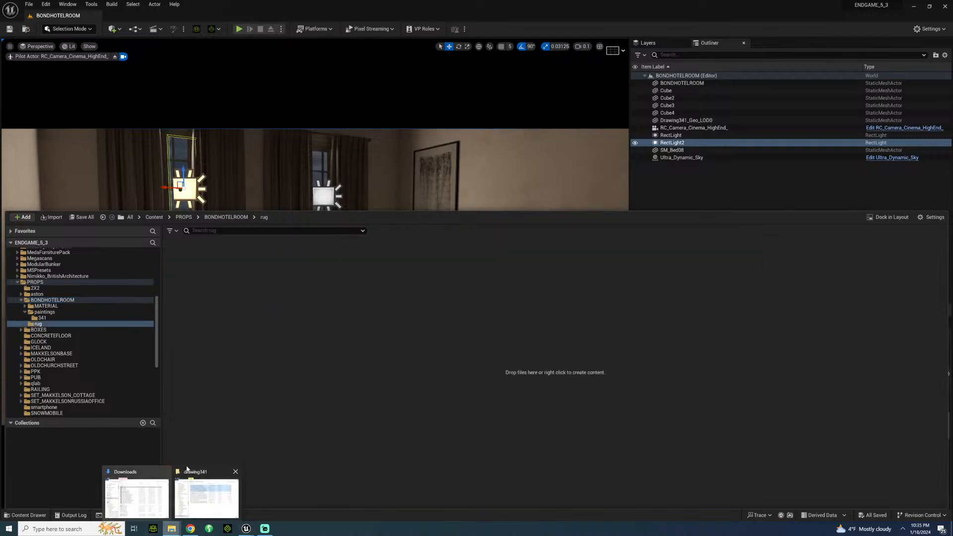
click(144, 496)
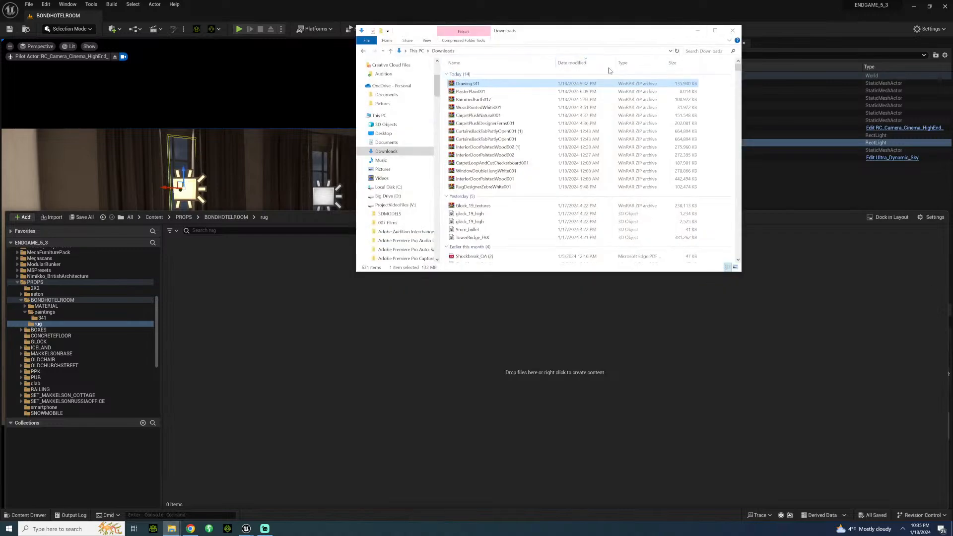
click(585, 64)
click(585, 64)
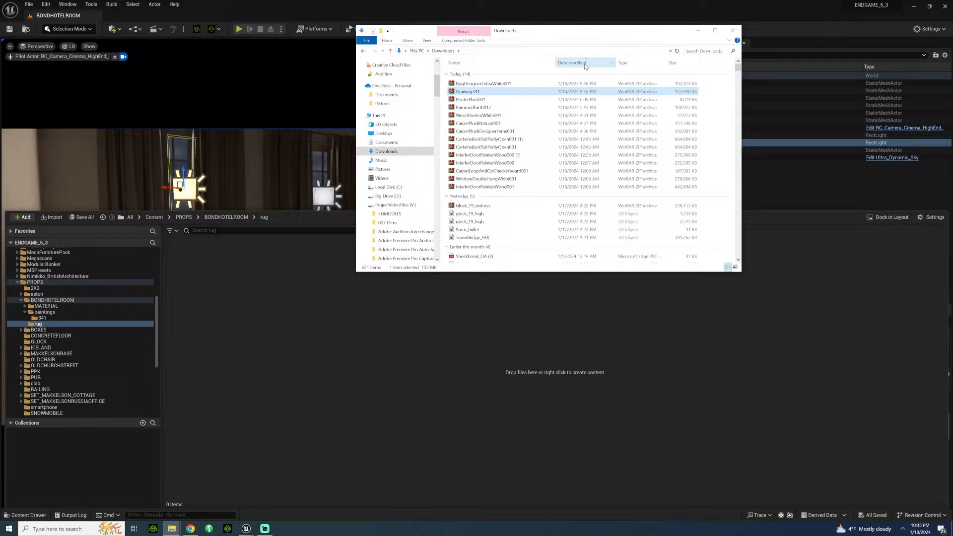
double_click(520, 83)
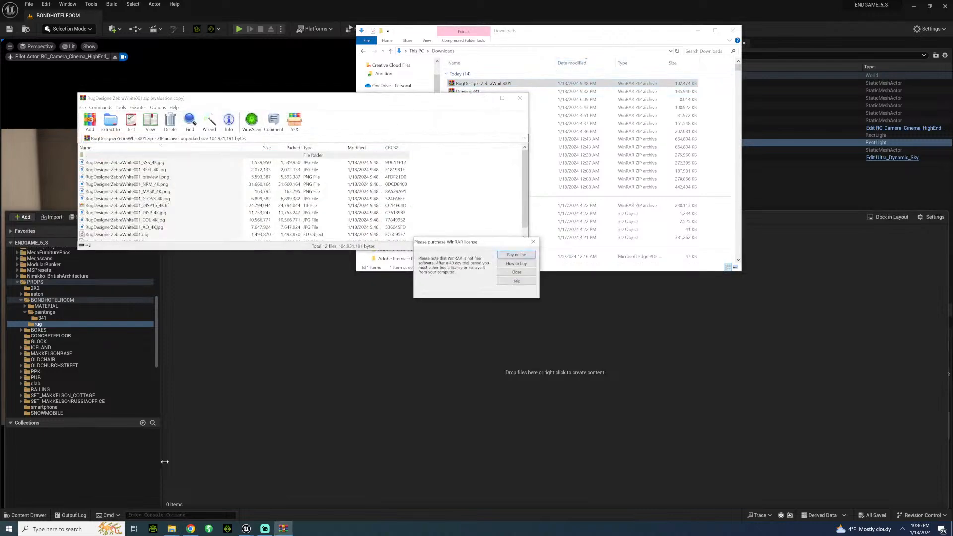
Step: Create a folder named zebrarug in the poliigon folder on the ProjectVideoFiles drive
mouse_move(174, 526)
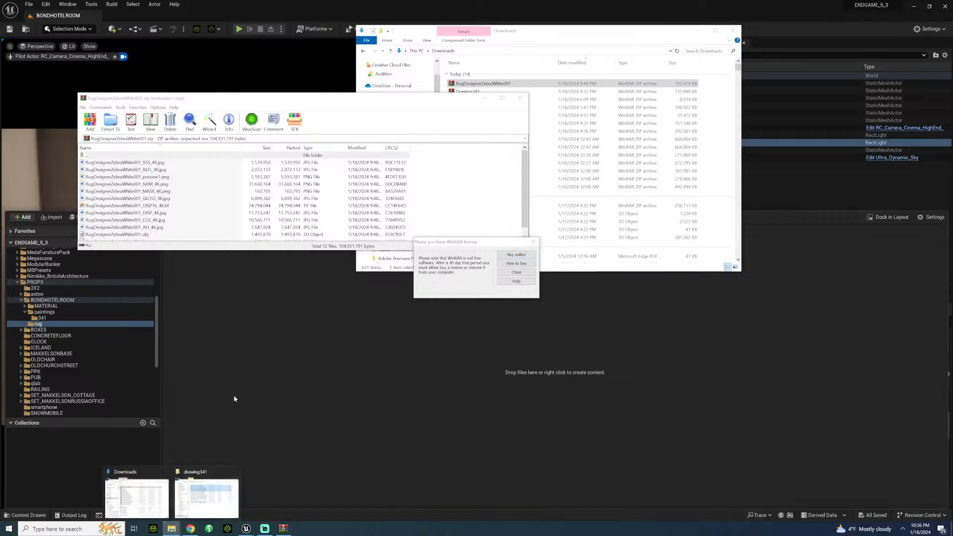
click(204, 494)
click(489, 50)
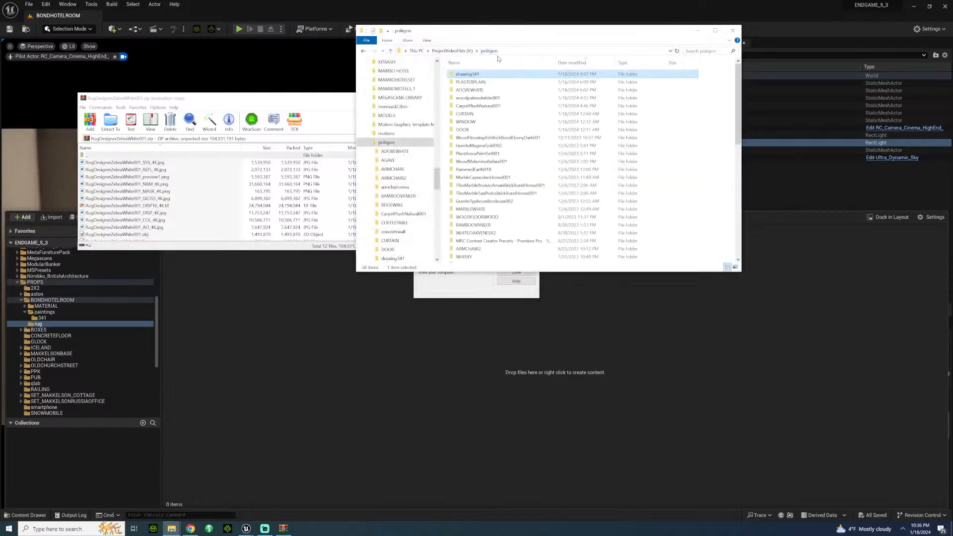
click(382, 31)
text(zebrarug)
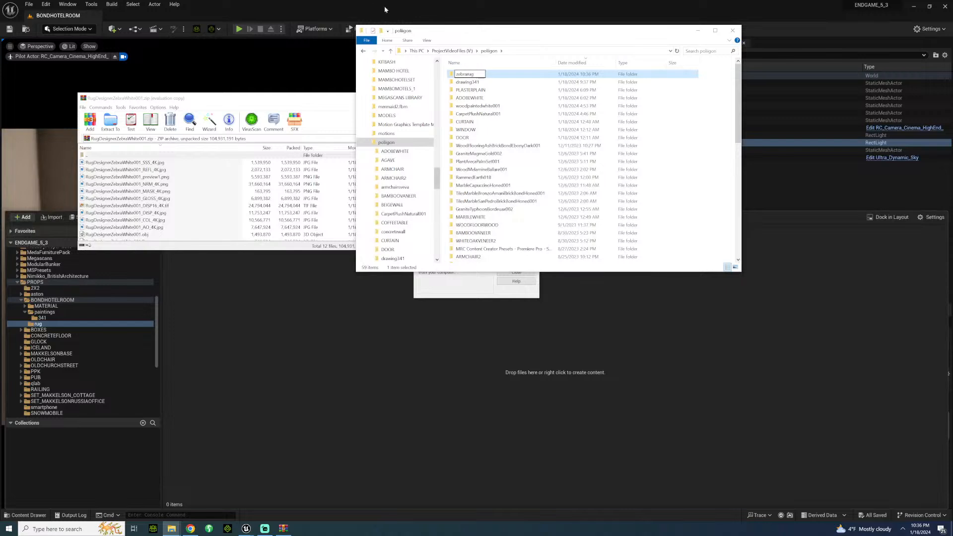
key(Return)
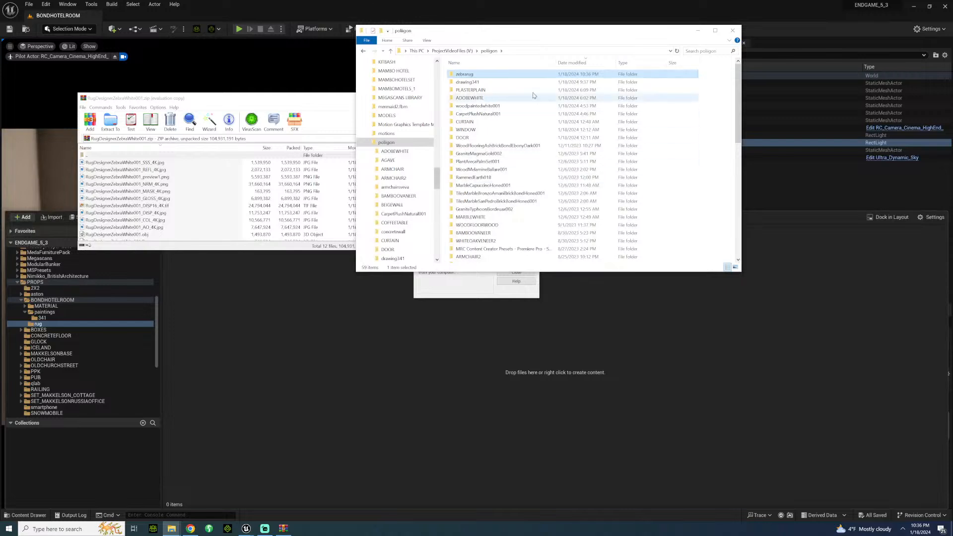
Step: Open the zebrarug folder, dismiss the archive tool's licence notice and extract RugDesignerZebraWhite001.fbx from the archive into the folder
key(Return)
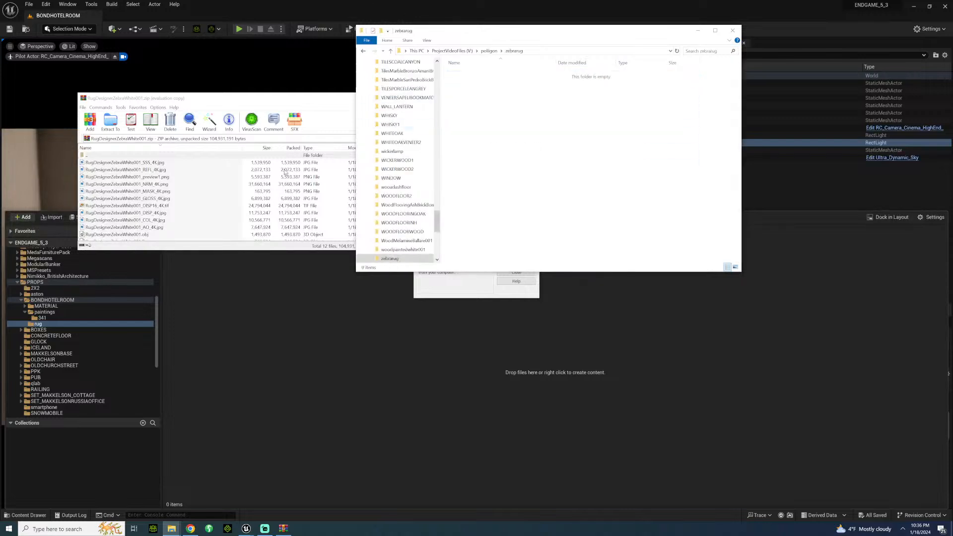
click(138, 167)
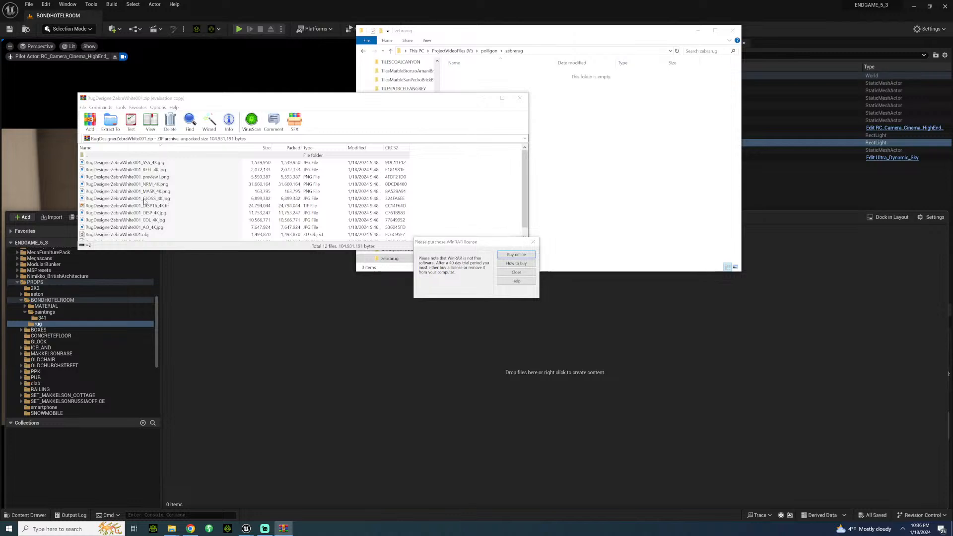
click(534, 242)
scroll(144, 223, down, 1)
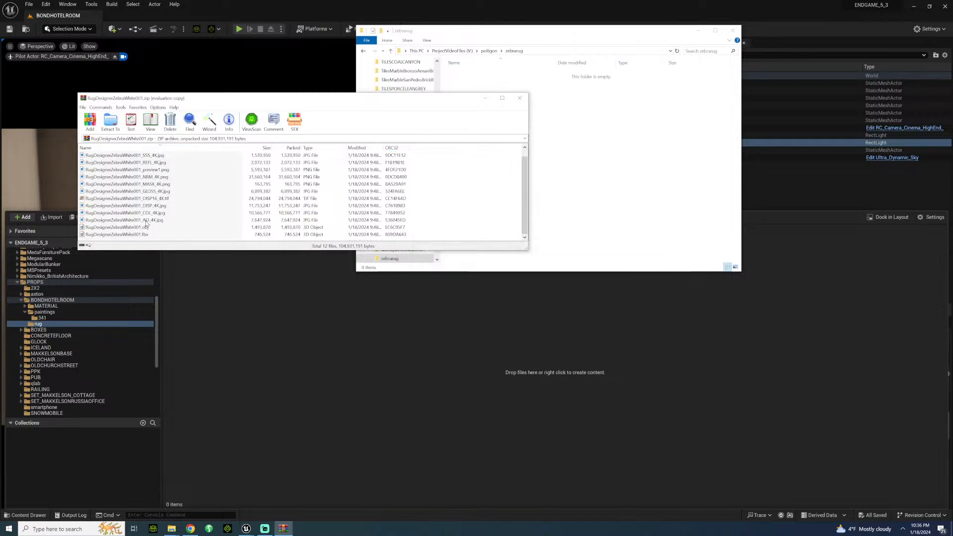
click(130, 236)
drag(129, 236, 561, 157)
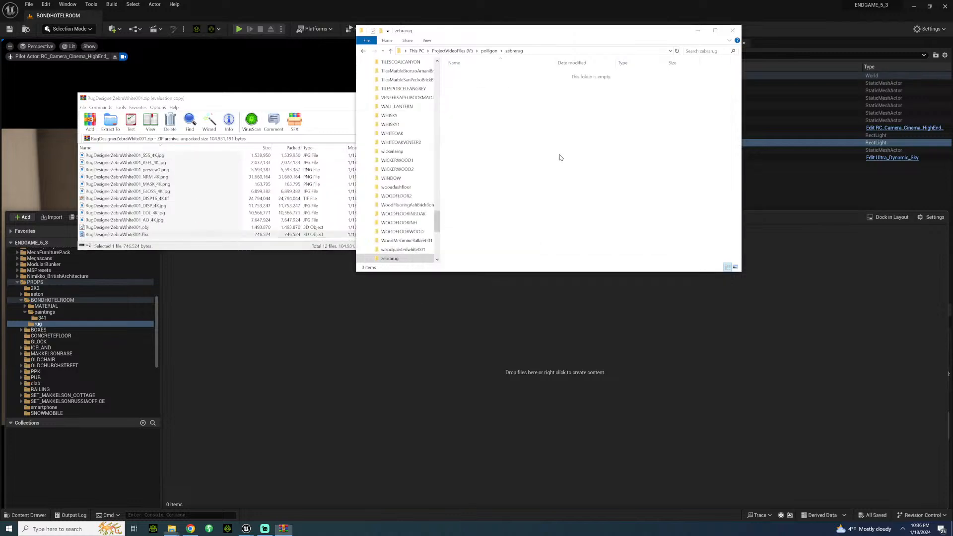
Step: Extract the rug's AO, COL, GLOSS, MASK, NRM and REFL 4K maps from the archive into the zebrarug folder
click(150, 221)
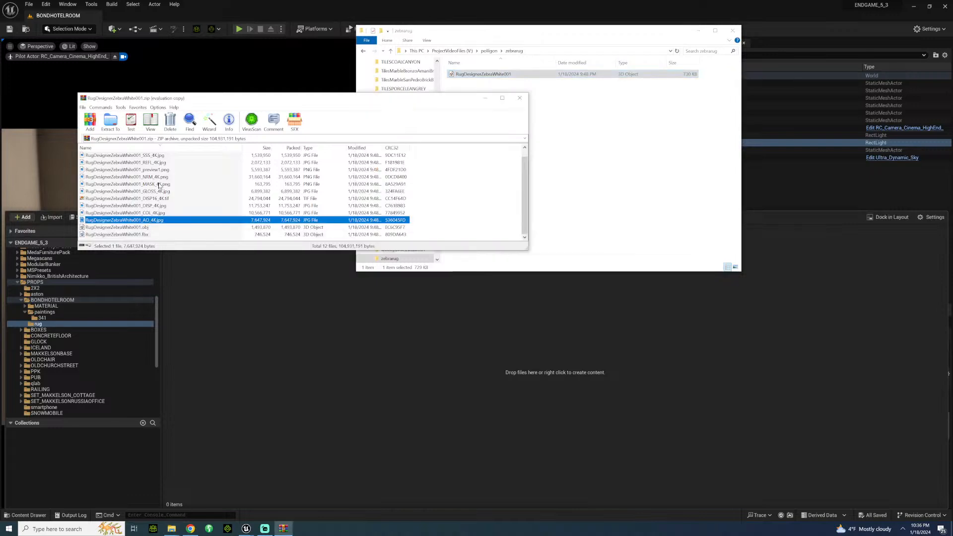
scroll(160, 186, up, 1)
ctrl+click(145, 221)
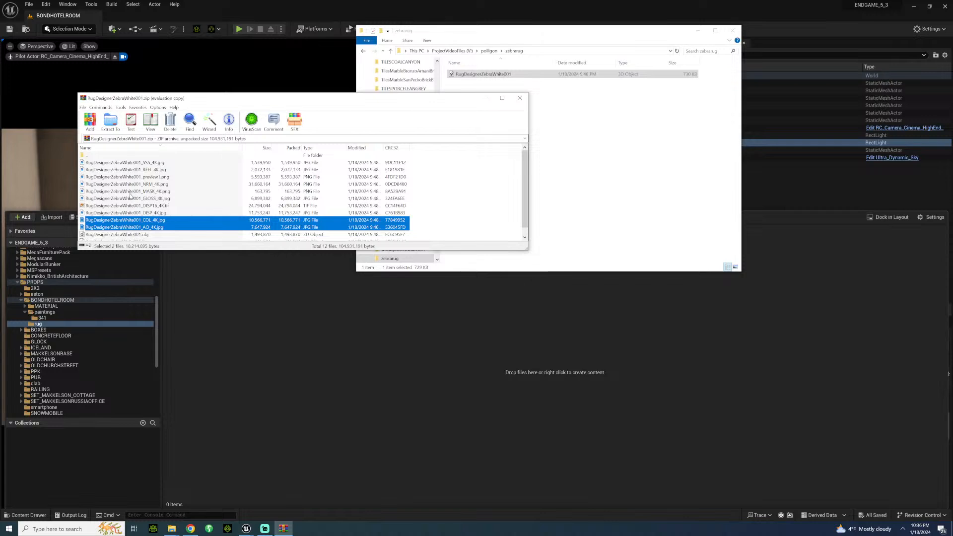
ctrl+click(117, 198)
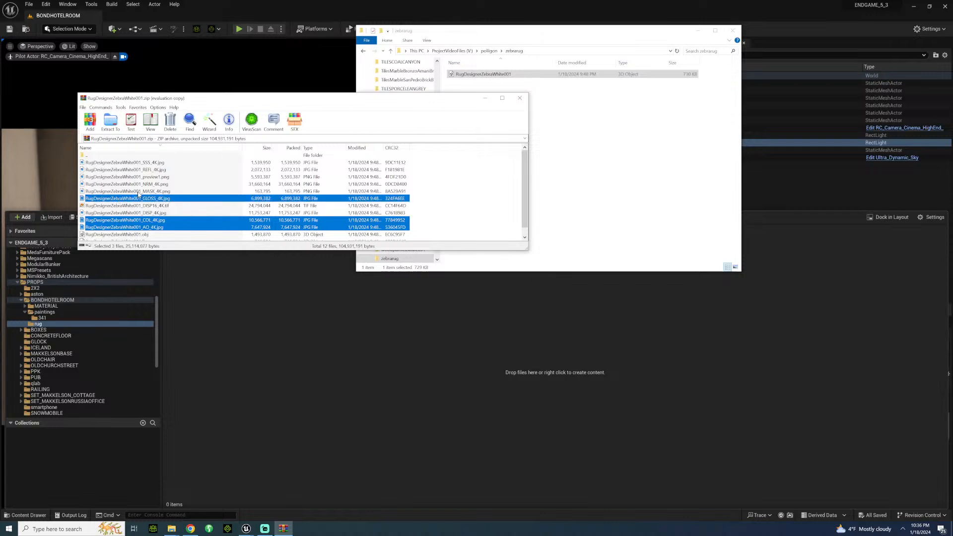
ctrl+click(139, 192)
ctrl+click(152, 184)
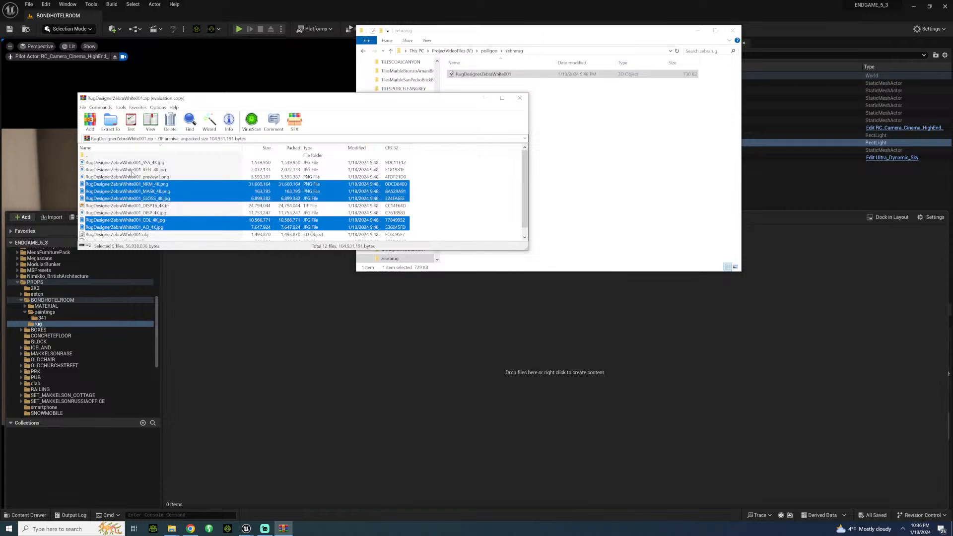
ctrl+click(132, 170)
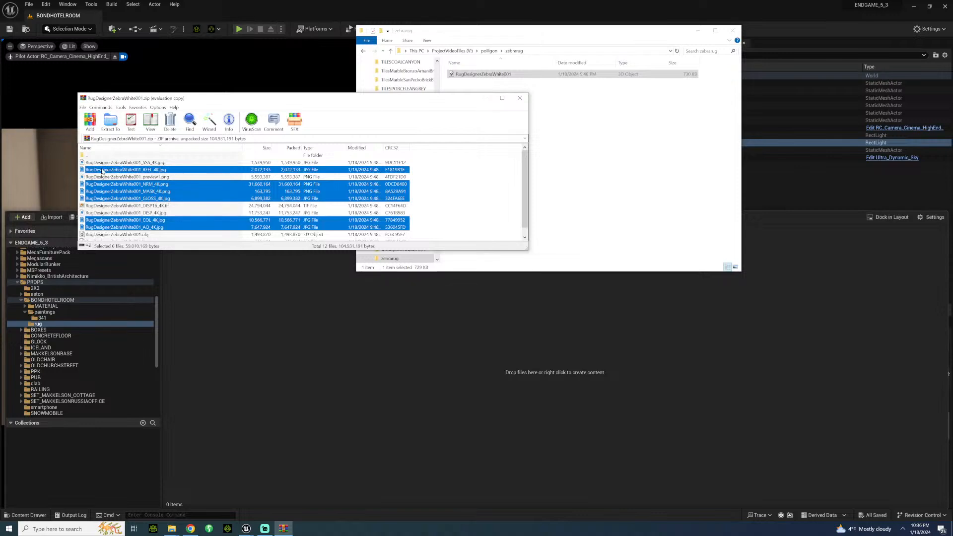
drag(583, 175, 585, 177)
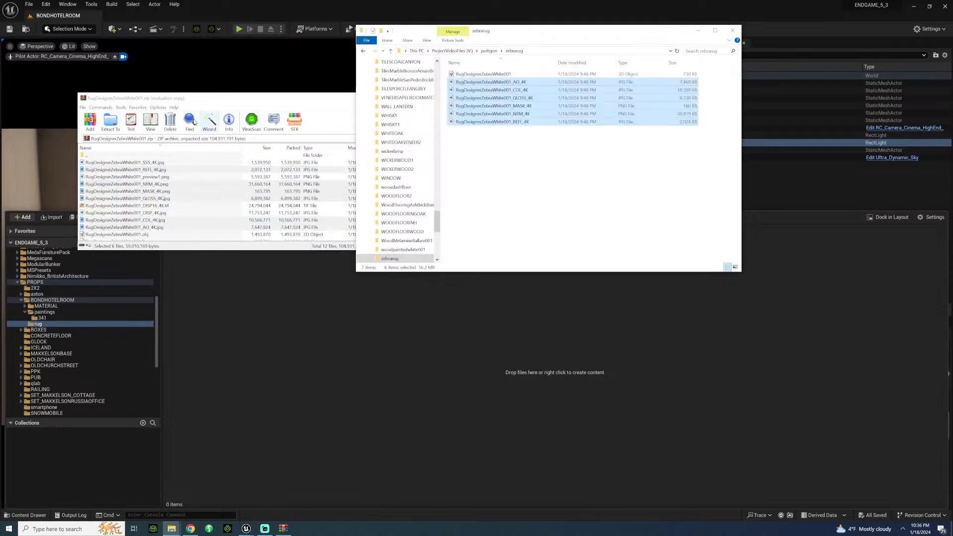
Step: Minimize the archive window and import the six extracted rug textures into the rug content folder in Unreal Engine
click(294, 100)
click(488, 98)
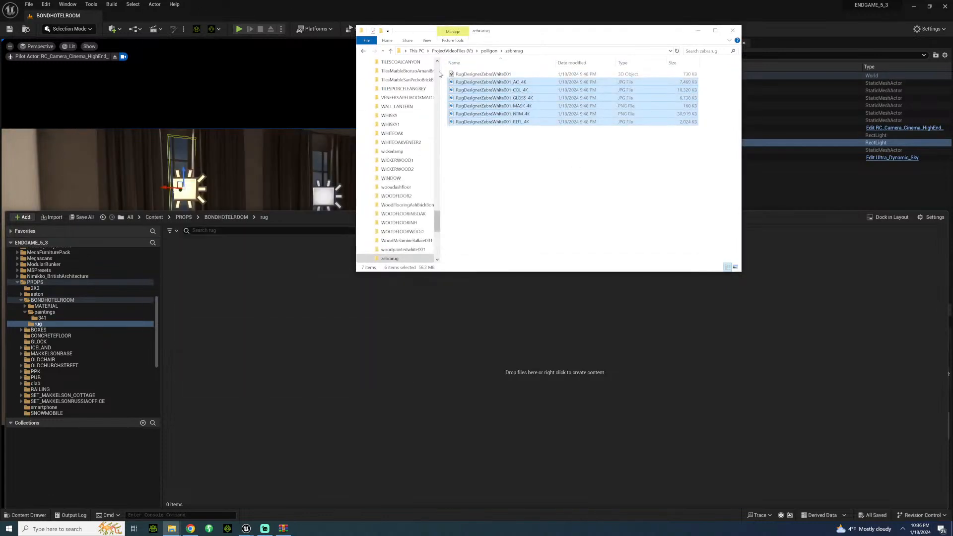
drag(461, 84, 264, 279)
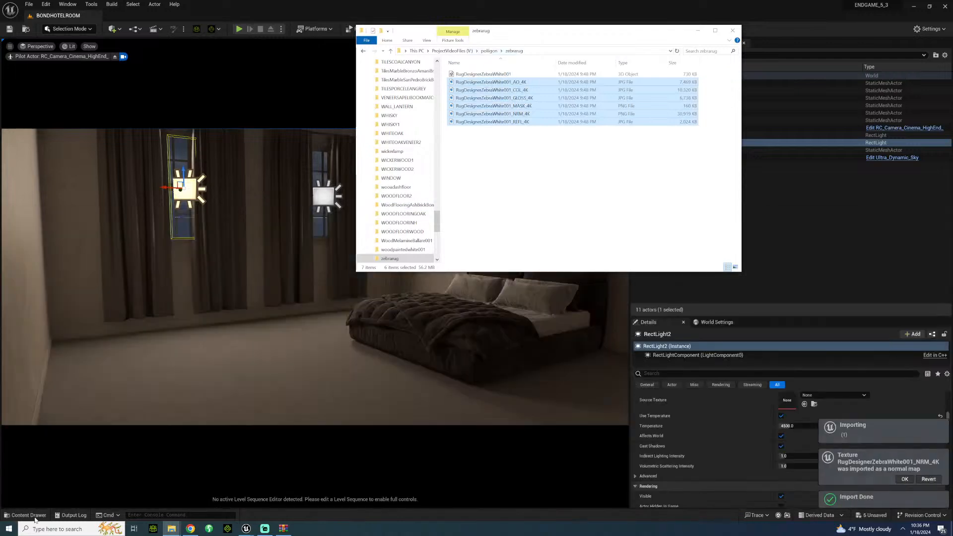
click(34, 516)
click(474, 381)
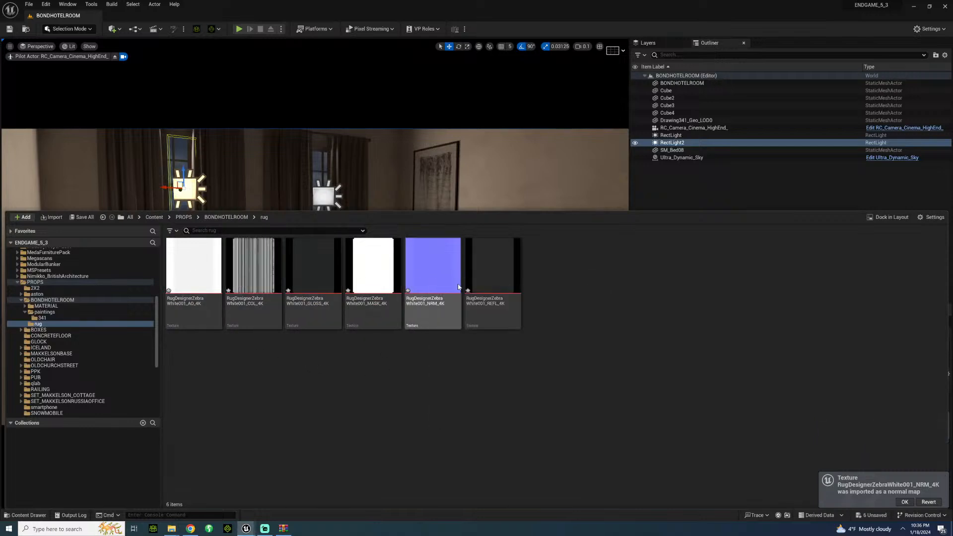
Step: Turn off sRGB for the RugDesignerZebraWhite001_REFL_4K texture, save it and close its editor
click(495, 281)
double_click(496, 282)
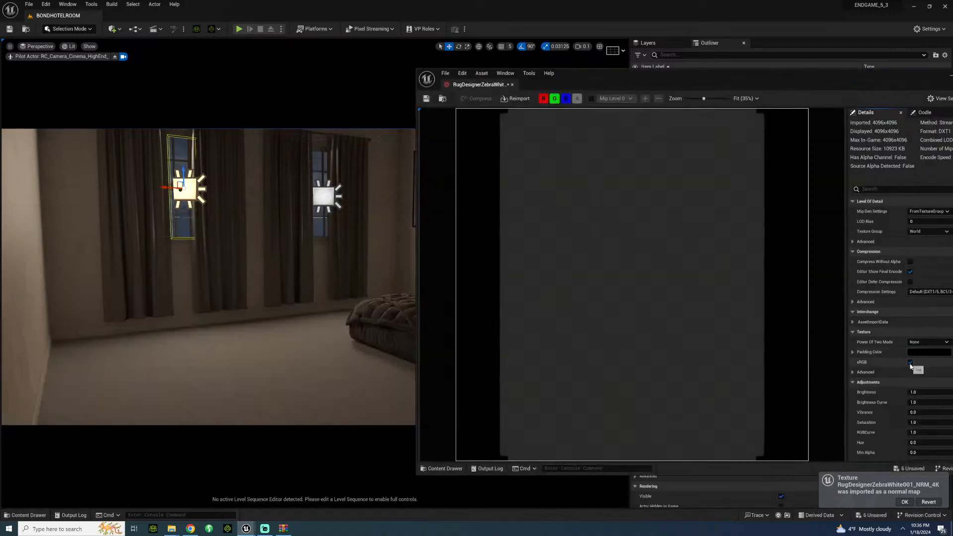
click(911, 363)
click(426, 98)
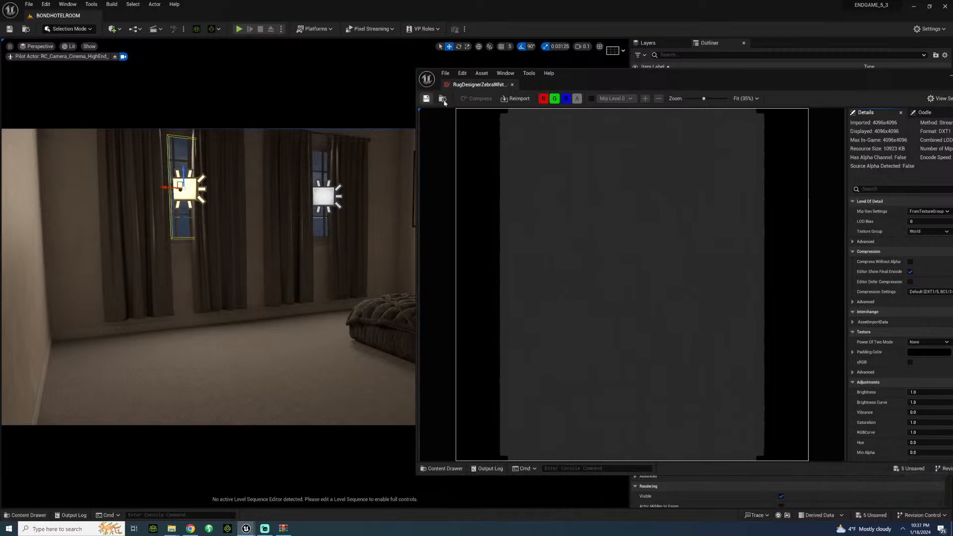
click(512, 85)
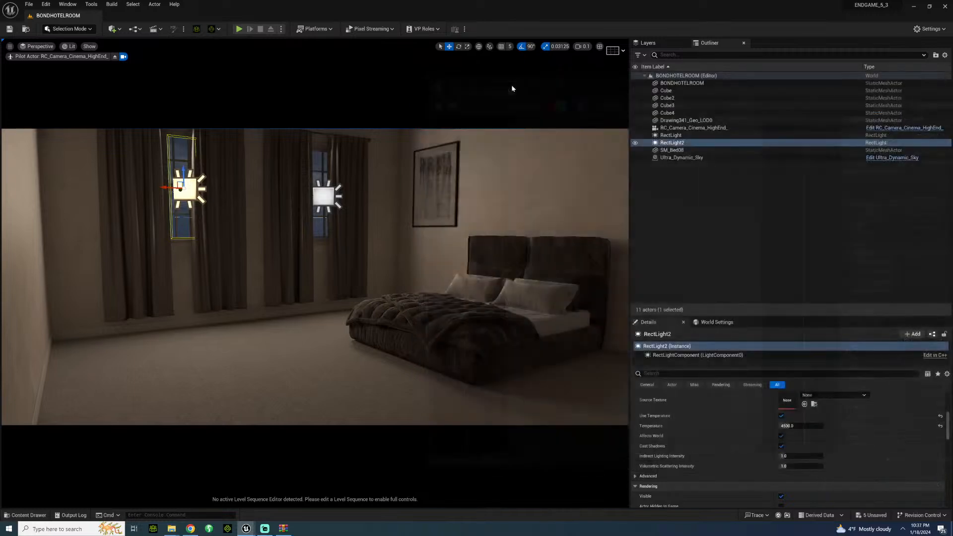
Step: Turn off sRGB for the RugDesignerZebraWhite001_GLOSS_4K texture, save it and close its editor
click(33, 516)
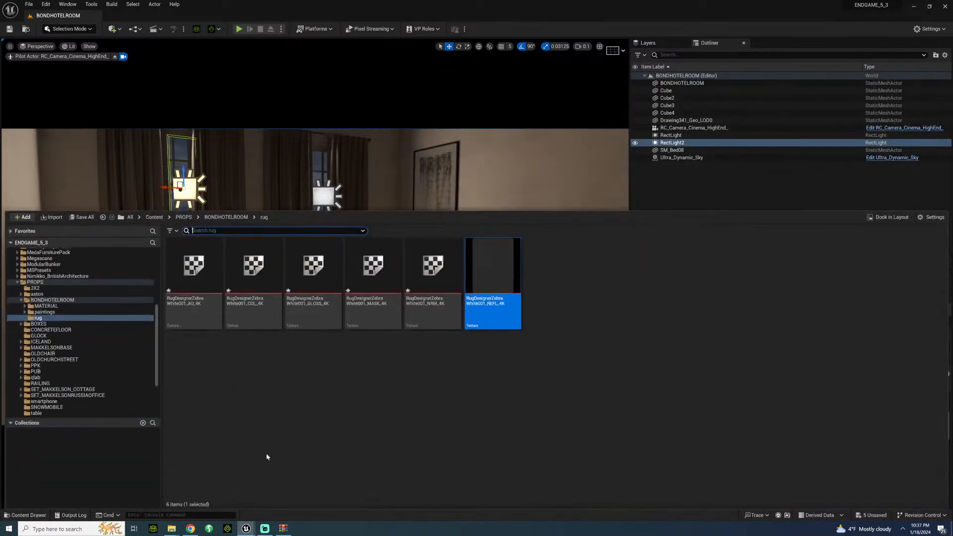
double_click(327, 310)
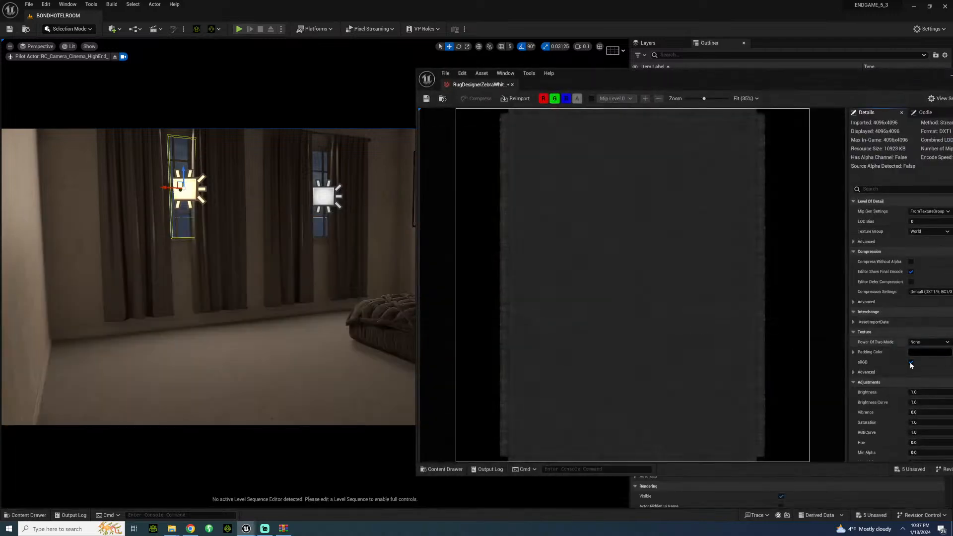
click(912, 362)
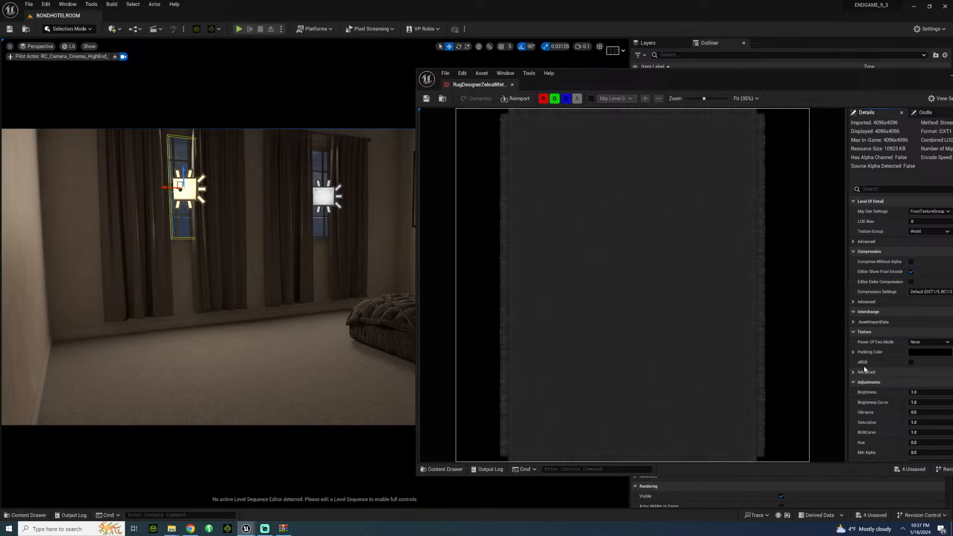
click(512, 84)
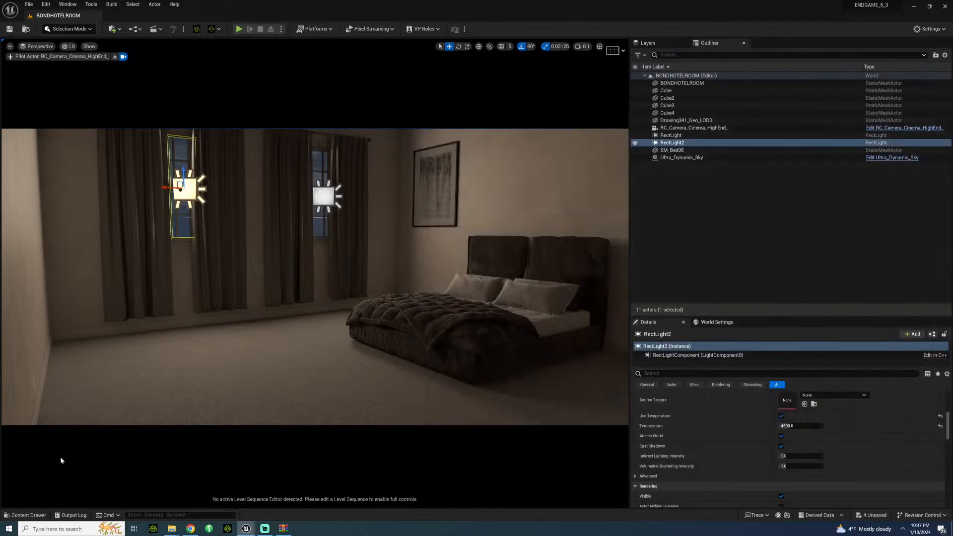
Step: Select all six rug textures in the rug content folder and save them
click(39, 515)
click(193, 278)
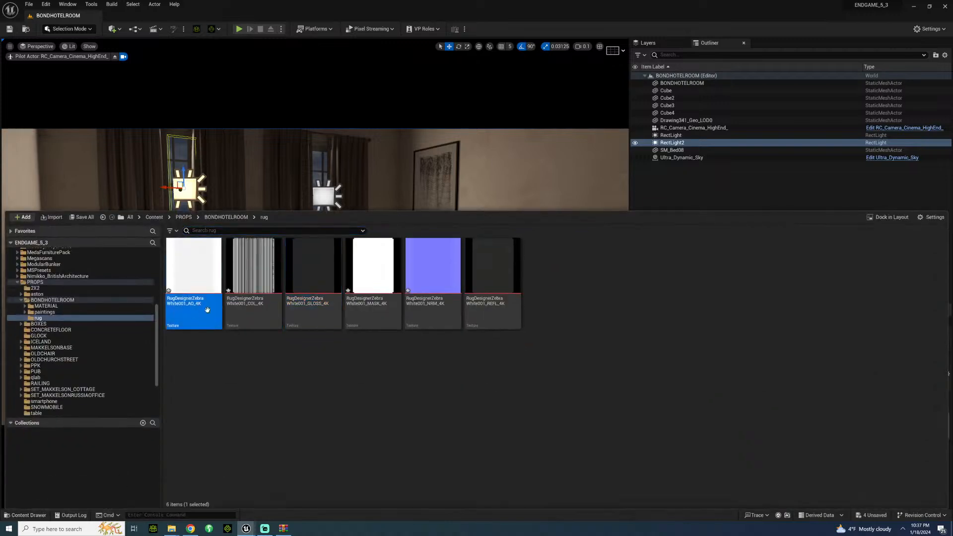
shift+click(521, 288)
key(ctrl+s)
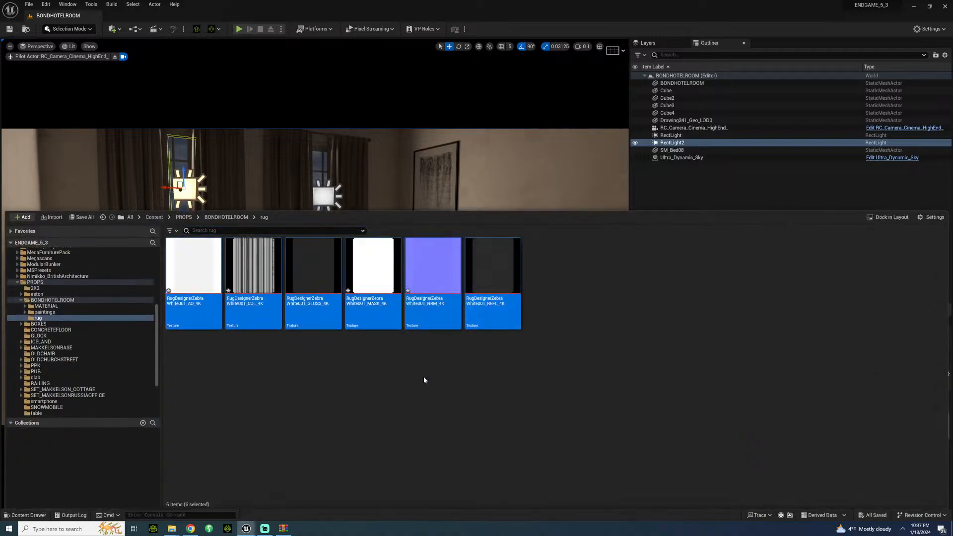
click(381, 399)
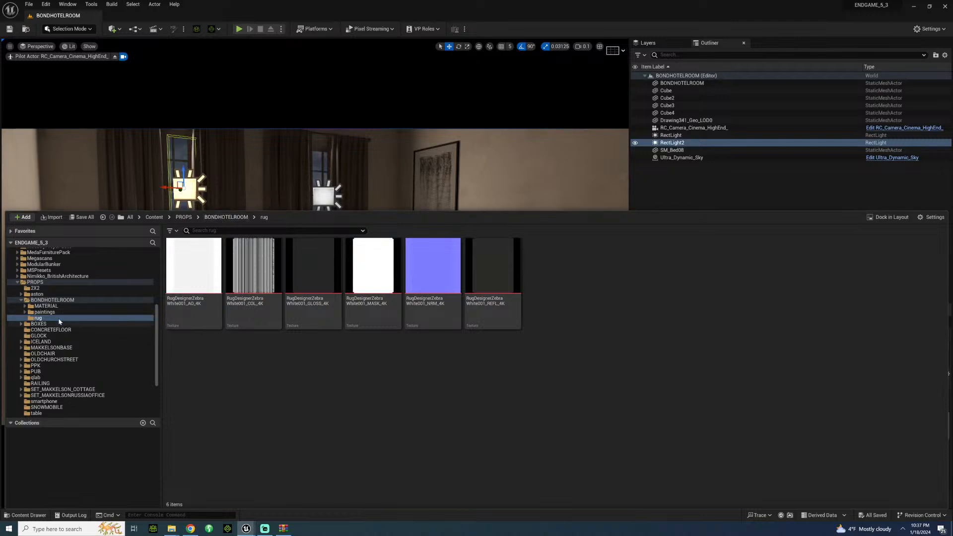
Step: Open the 007HOTELROOM_CARPET material from BONDHOTELROOM's MATERIAL/CARPET content folder
click(50, 307)
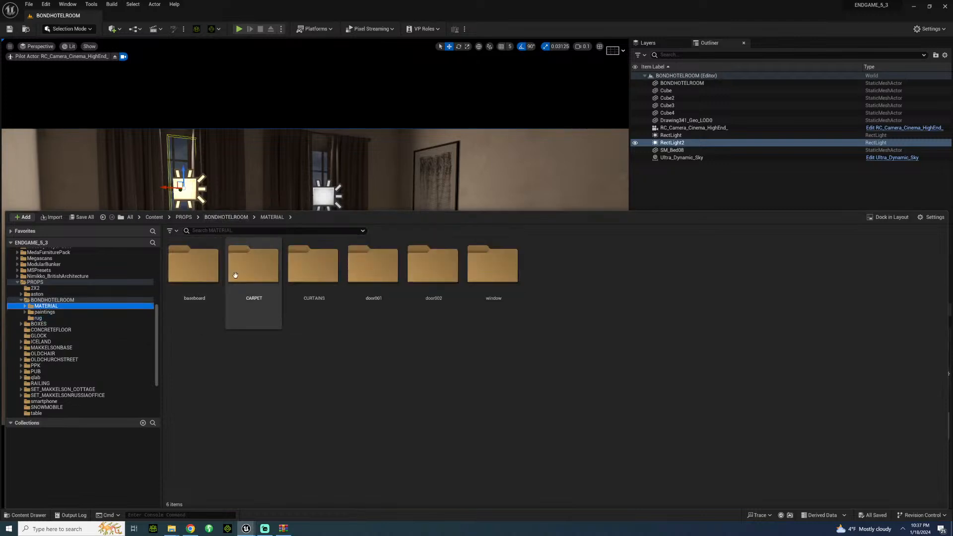
click(252, 268)
double_click(252, 268)
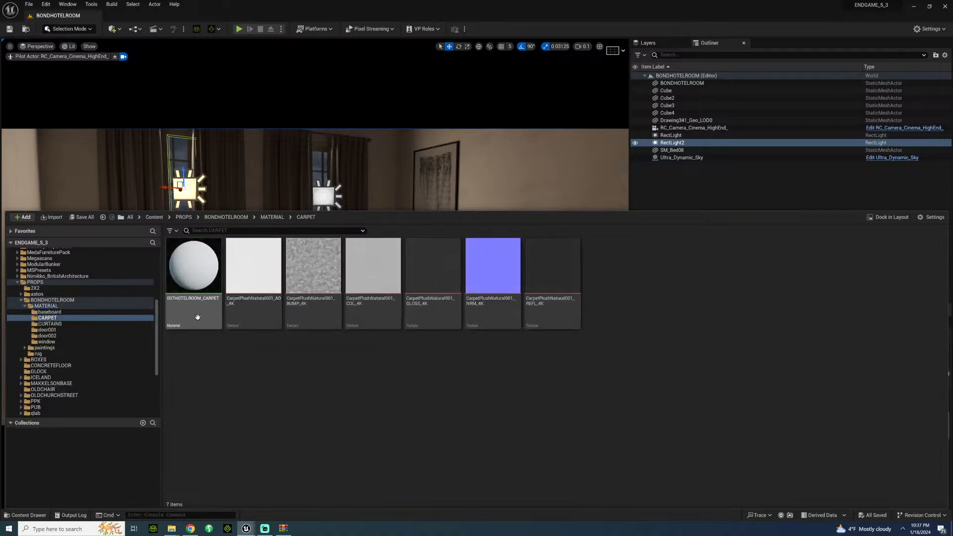
click(195, 275)
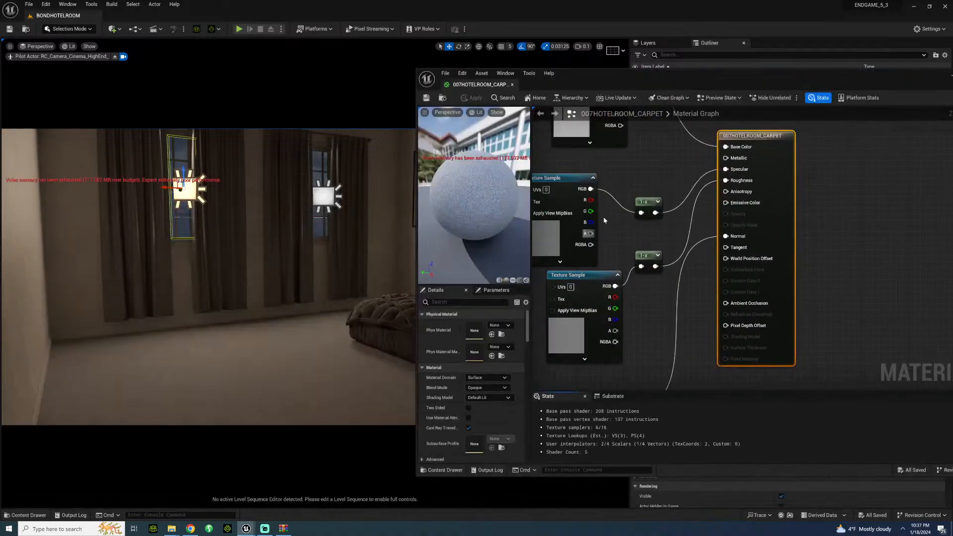
Step: Examine the carpet material's two texture samples that feed Specular and Roughness, keeping the material editor open
right_drag(637, 161, 730, 160)
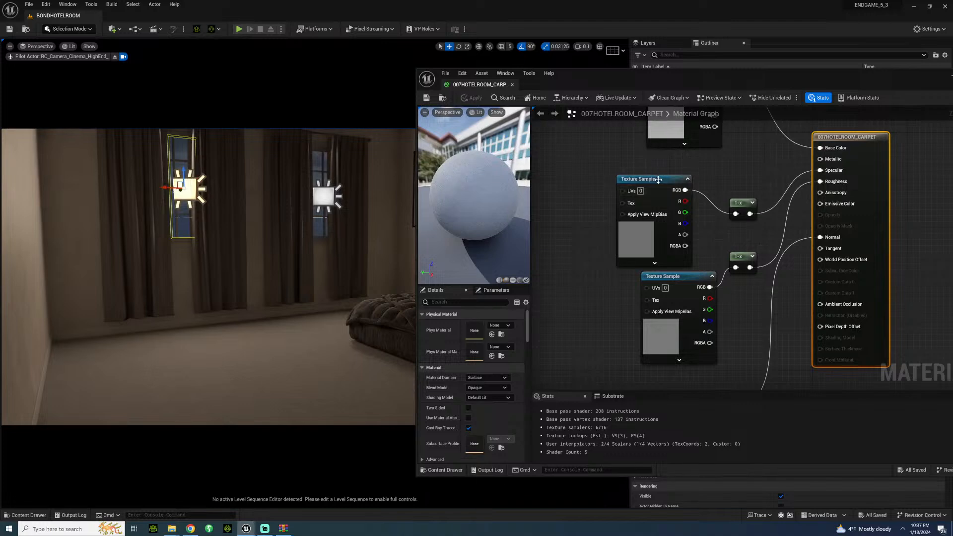
drag(658, 179, 676, 173)
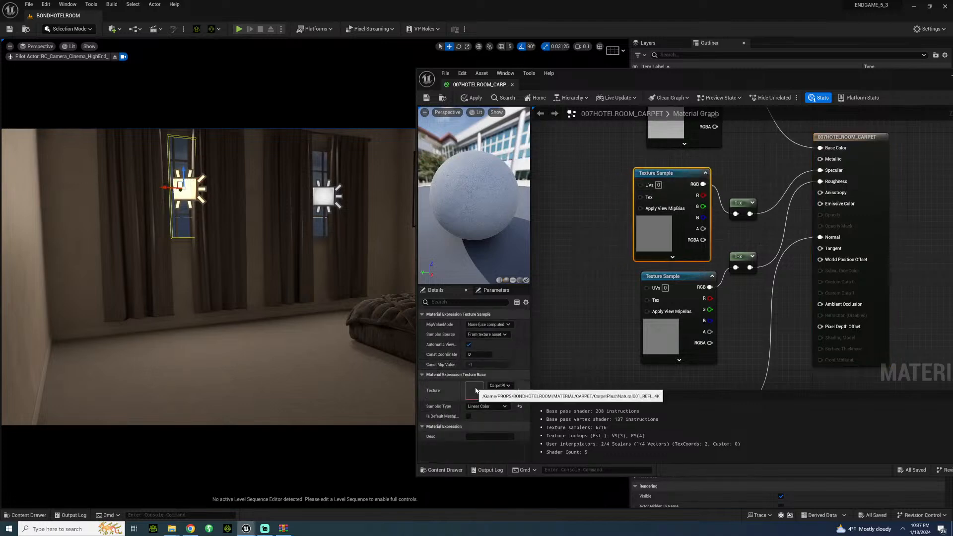
click(689, 286)
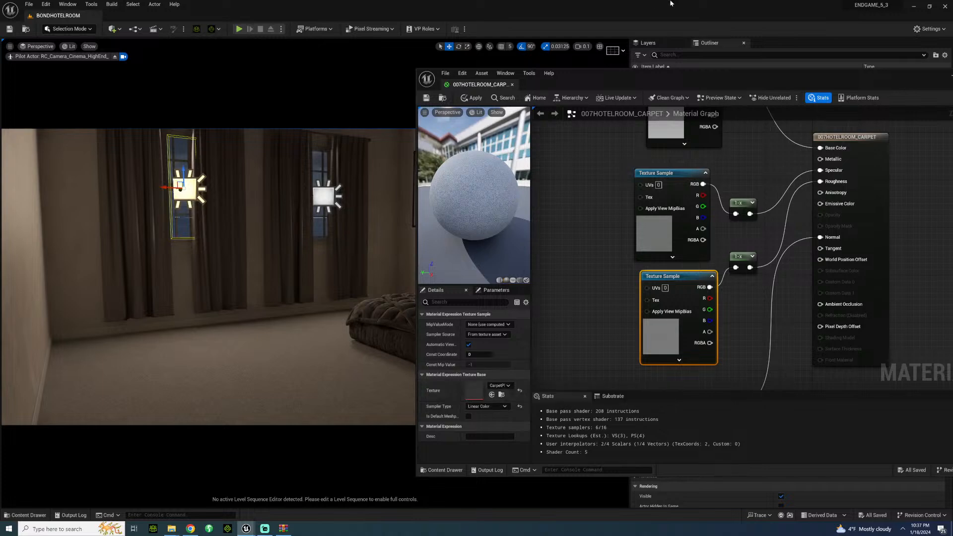
click(512, 85)
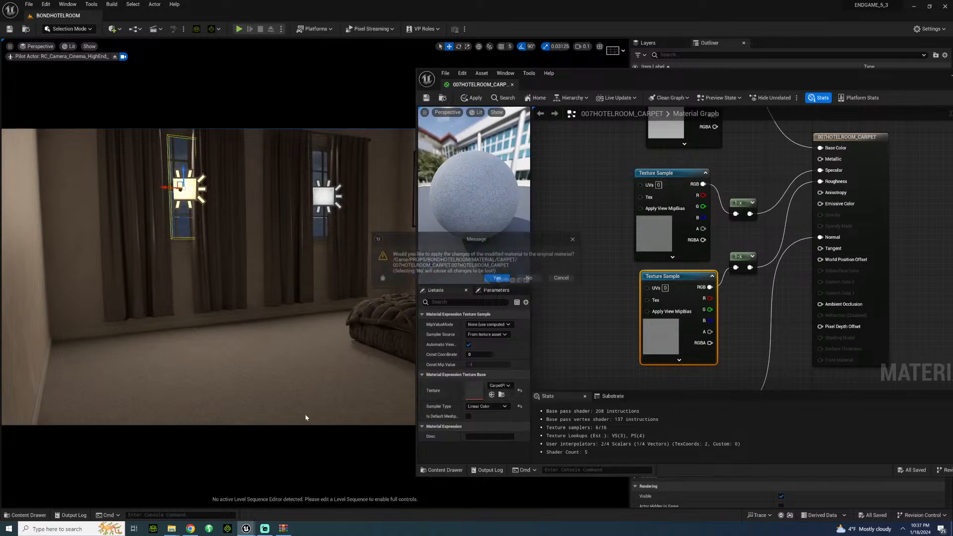
click(574, 240)
click(647, 218)
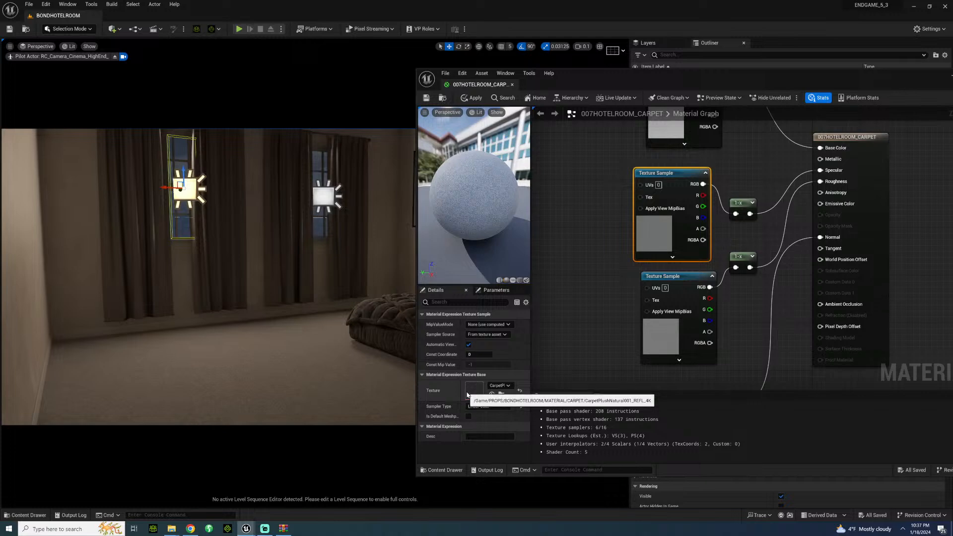
click(675, 297)
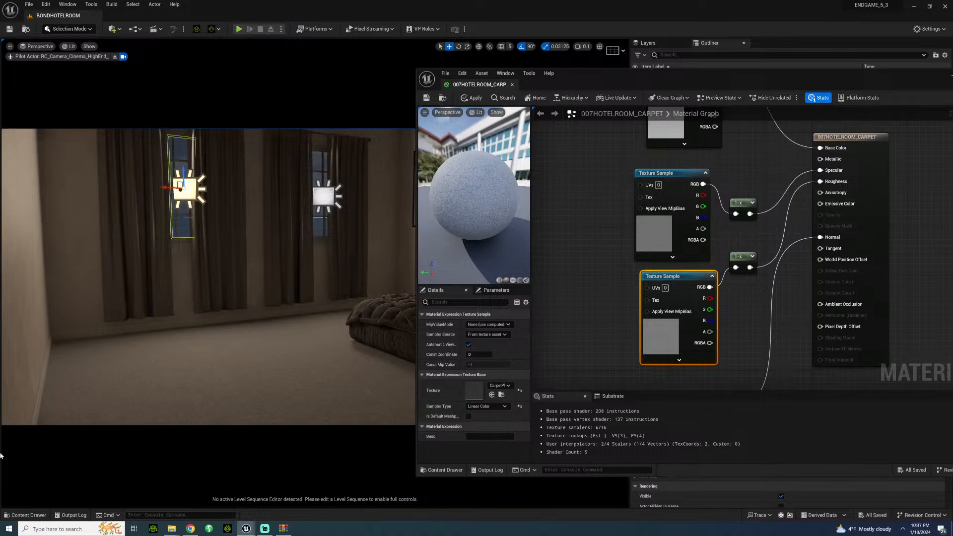
Step: Return to the rug content folder and minimize the carpet material editor window
click(28, 515)
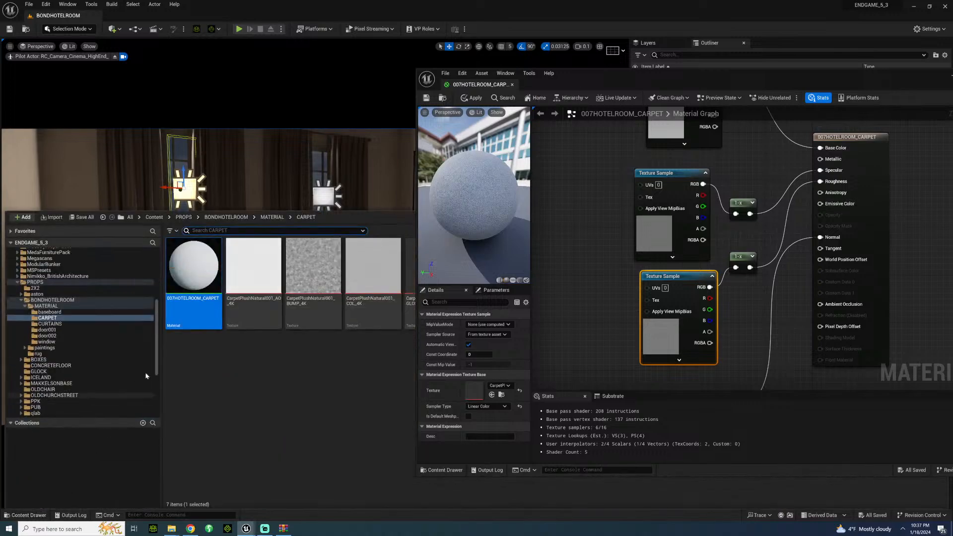
click(37, 354)
click(170, 529)
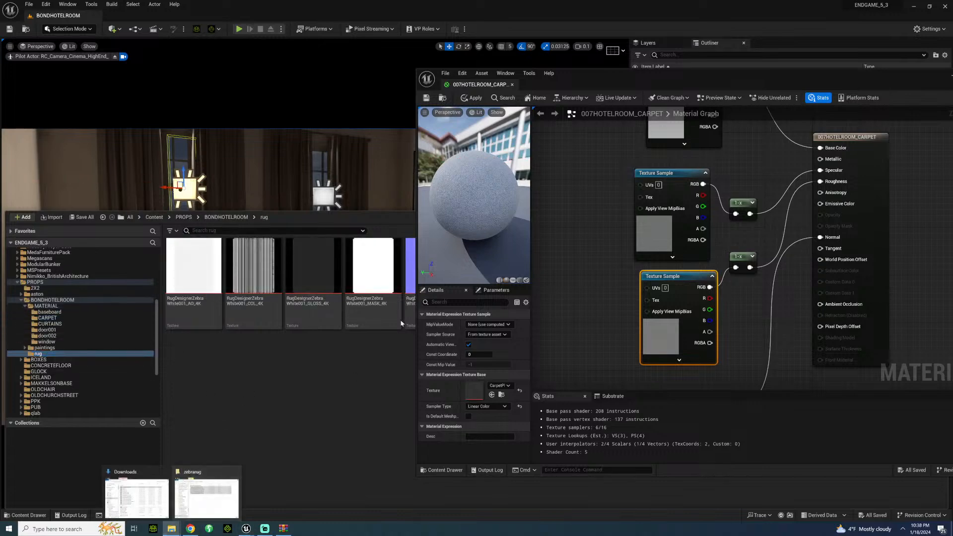
drag(918, 79, 673, 65)
click(708, 61)
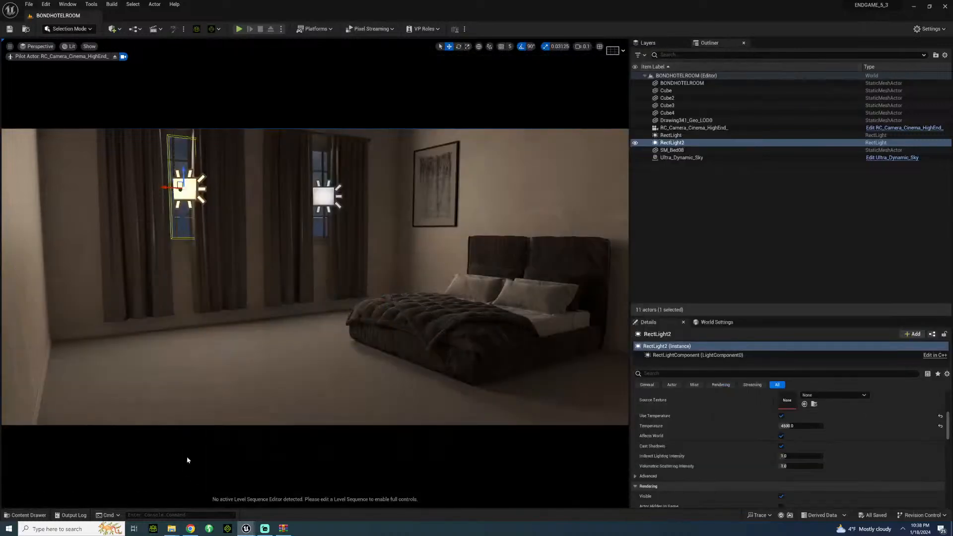
Step: Import the RugDesignerZebraWhite001 3D object from the zebrarug folder into the rug content folder with default options, and dismiss the message log
click(44, 515)
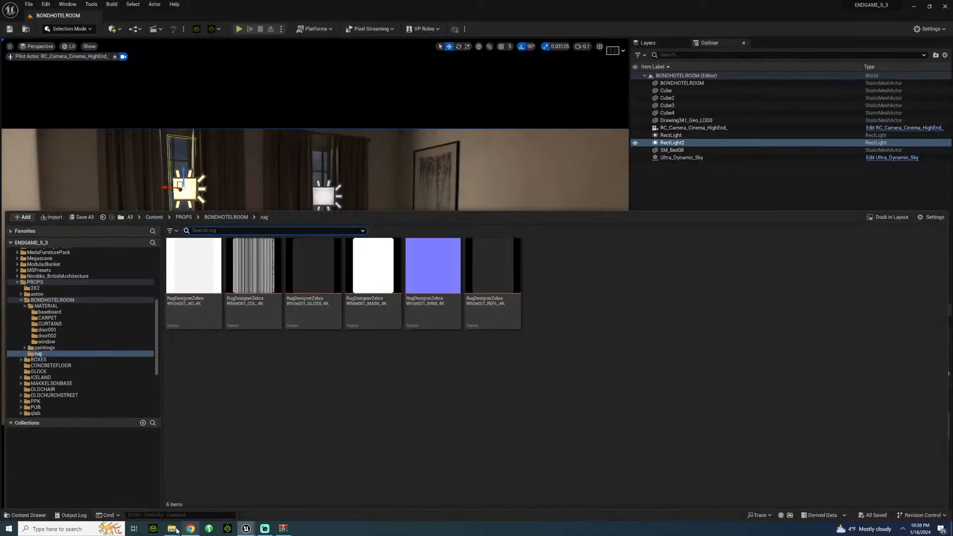
mouse_move(176, 529)
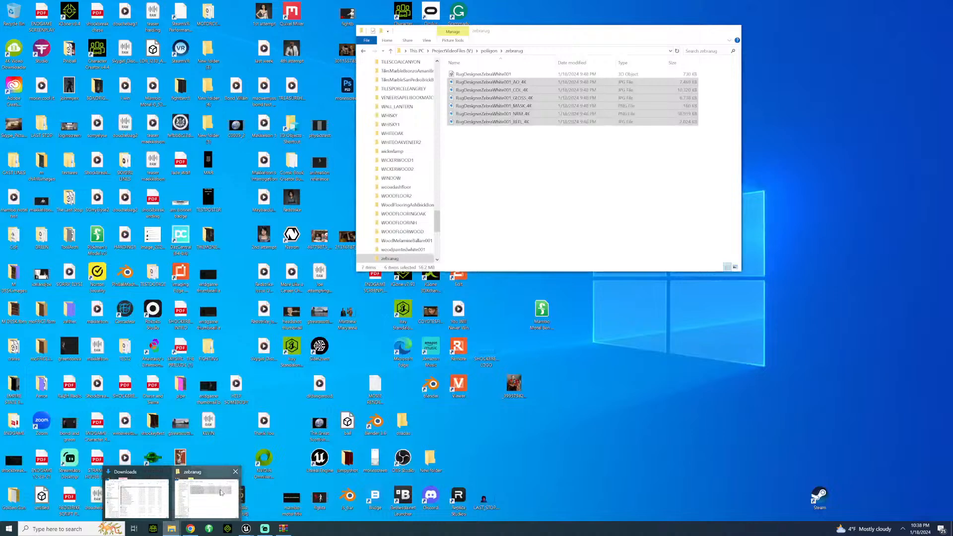
click(221, 502)
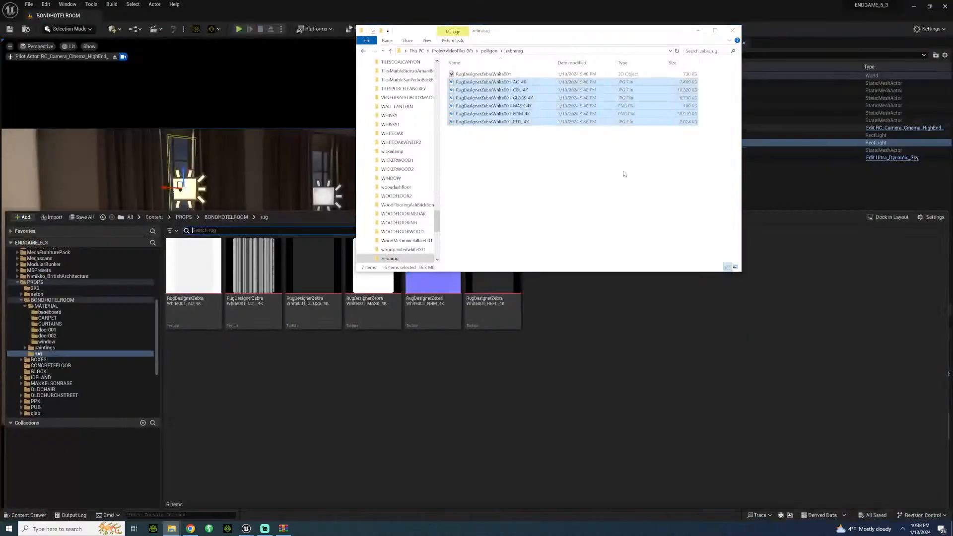
click(496, 76)
drag(496, 76, 546, 373)
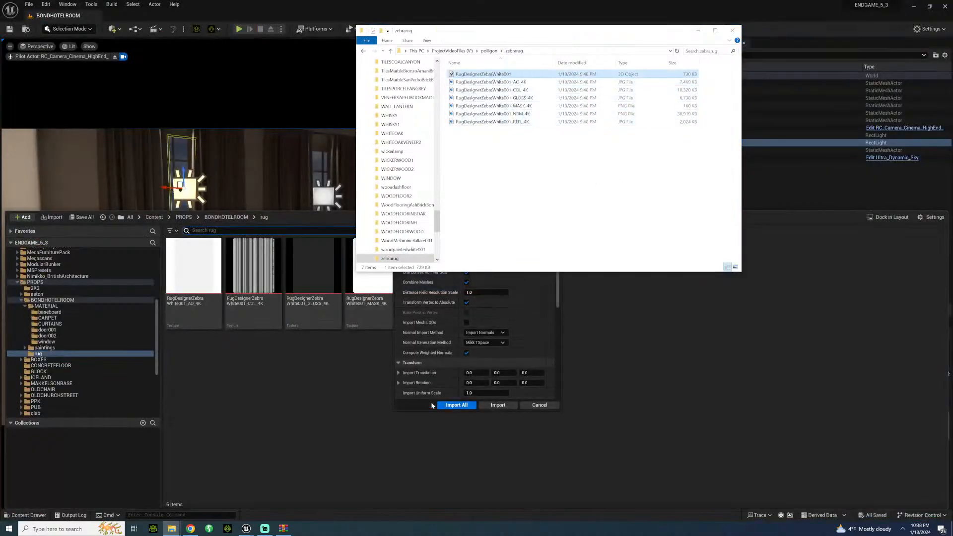
click(456, 405)
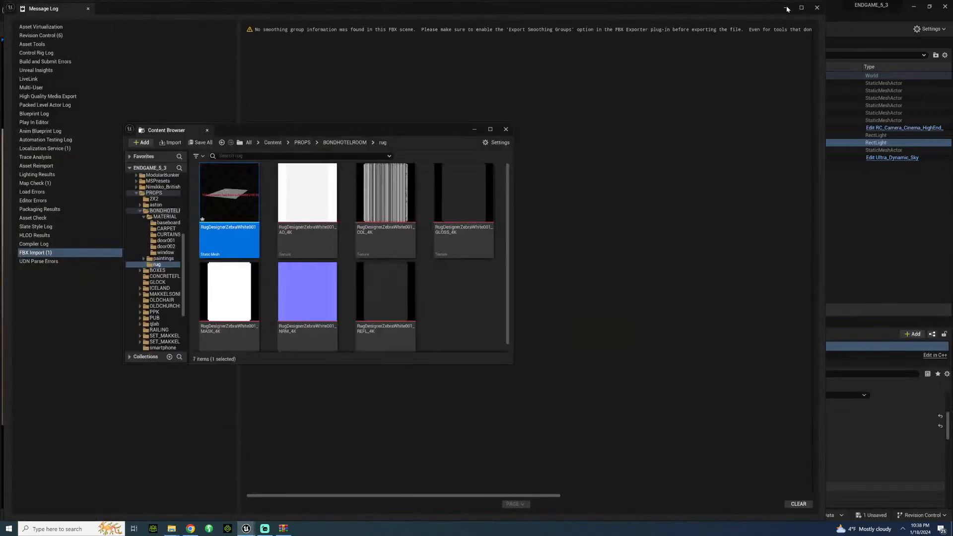
click(787, 8)
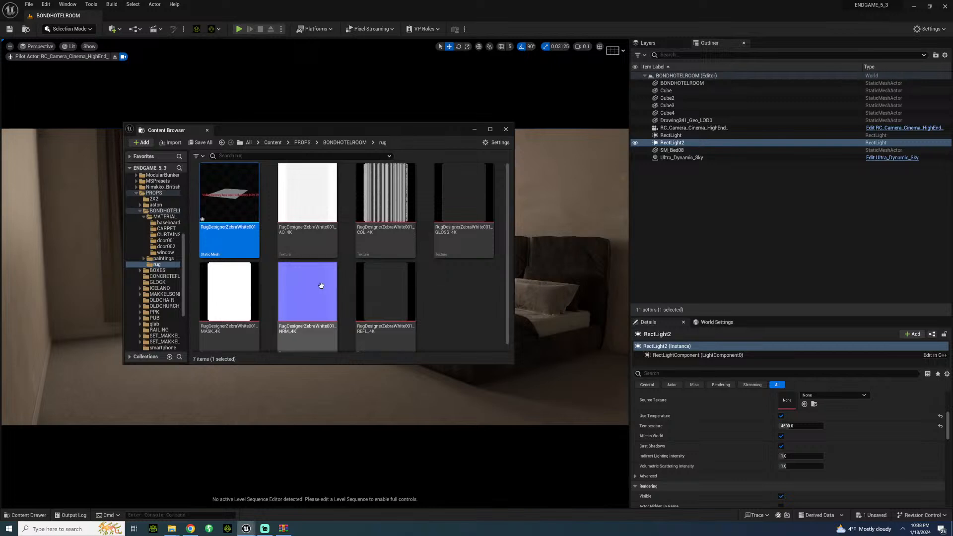
Step: Create a new material in the rug content folder and name it 007hotelroomat_rug
right_click(454, 294)
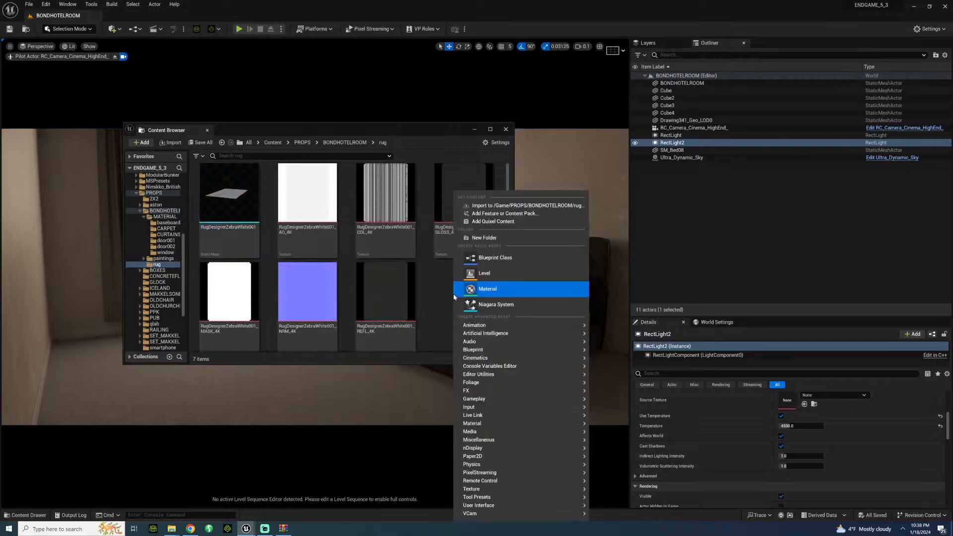
click(494, 295)
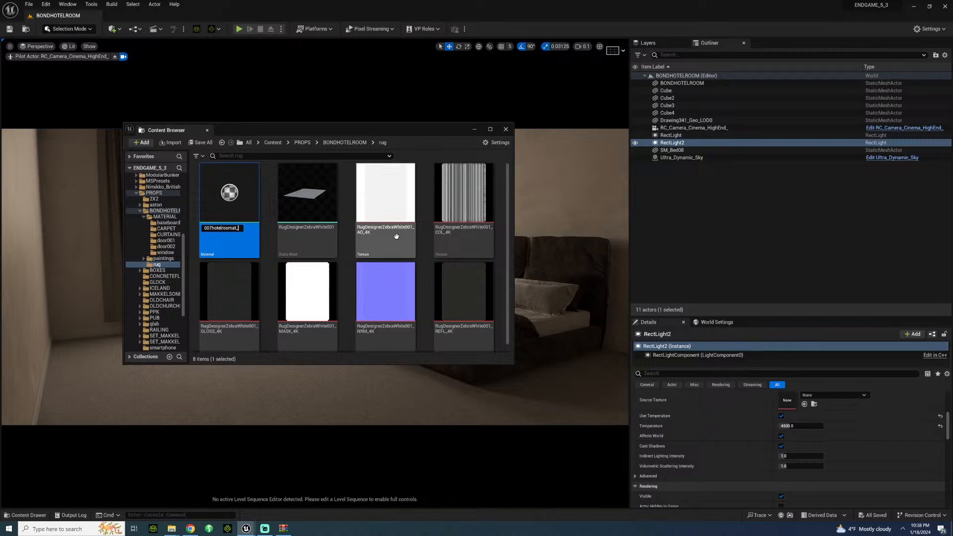
key(Return)
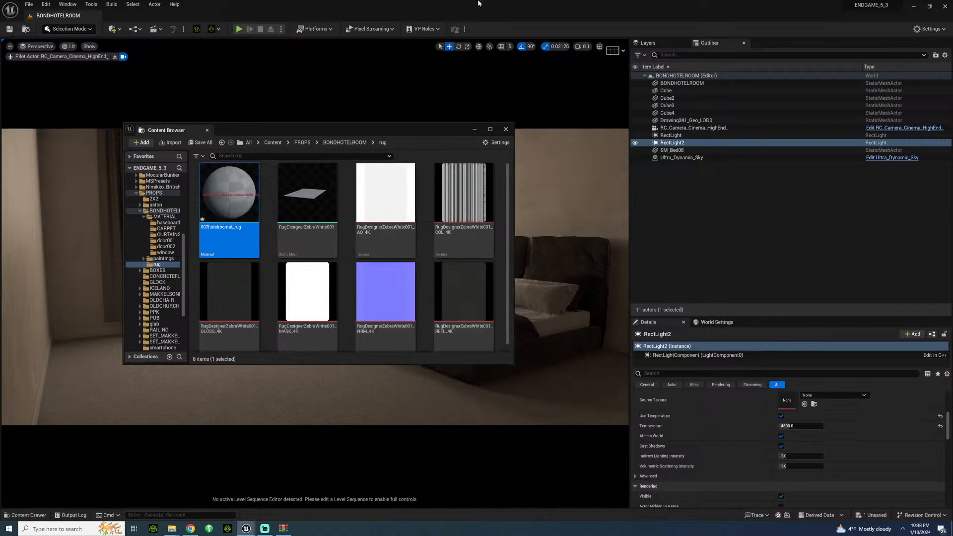
Step: Open the 007hotelroomat_rug material, set its blend mode to Masked, and save it
double_click(245, 194)
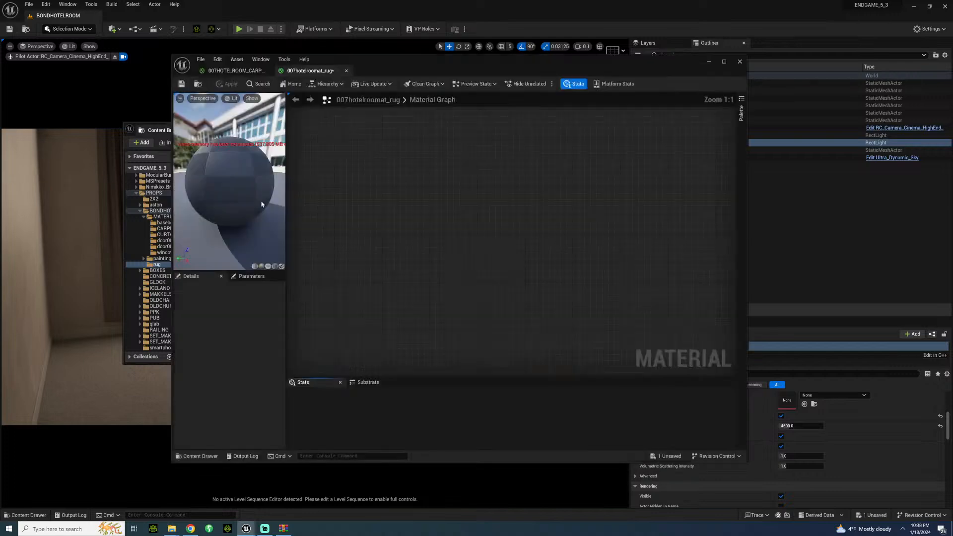
drag(527, 129, 236, 419)
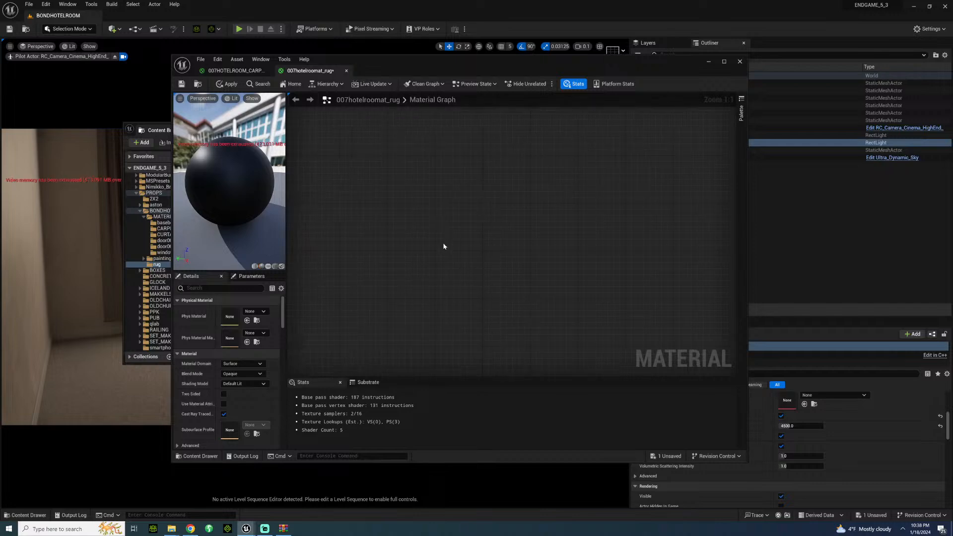
scroll(465, 251, down, 6)
scroll(470, 275, up, 8)
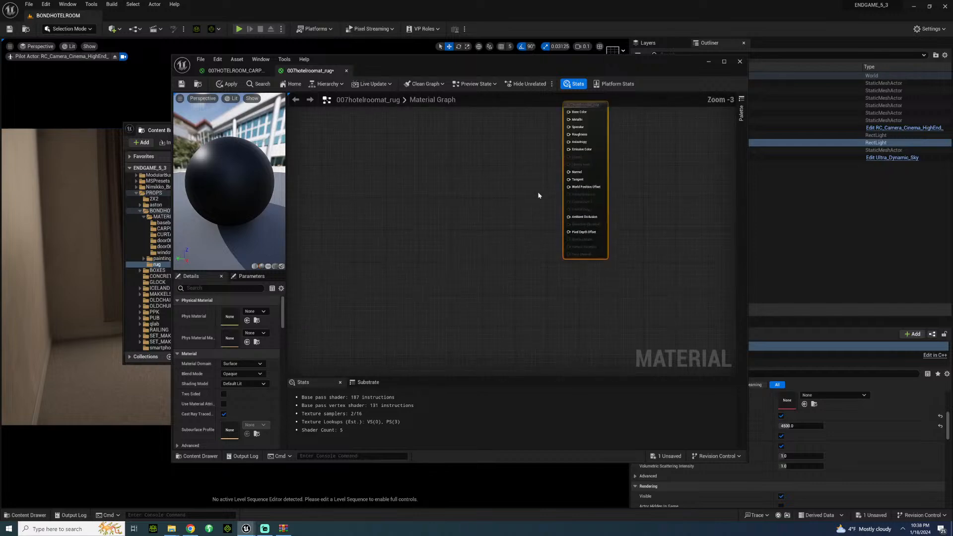
right_drag(533, 181, 473, 264)
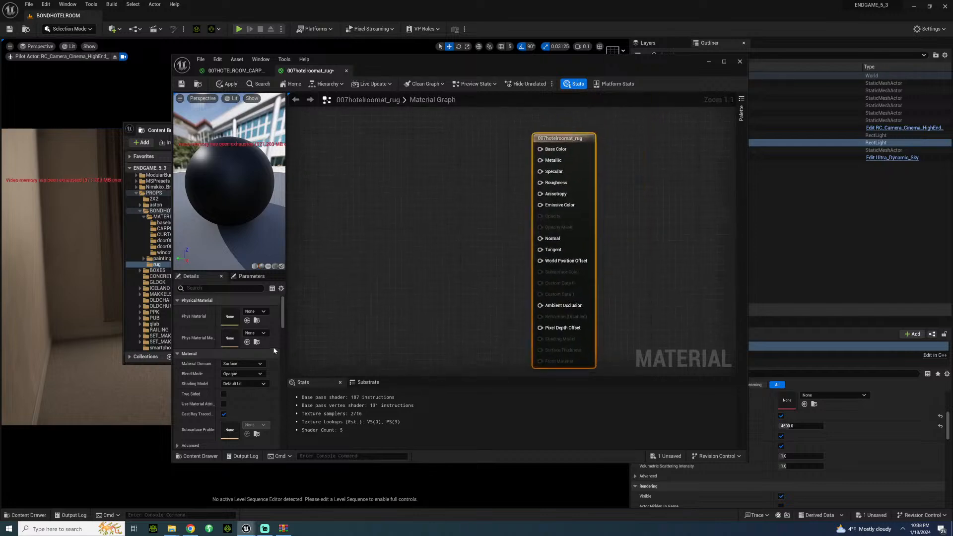
click(260, 375)
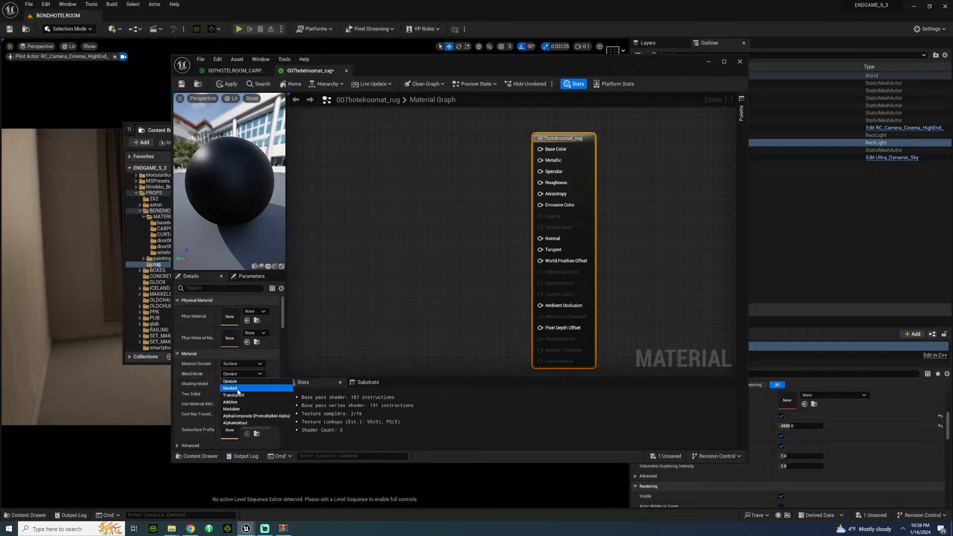
click(236, 392)
click(180, 85)
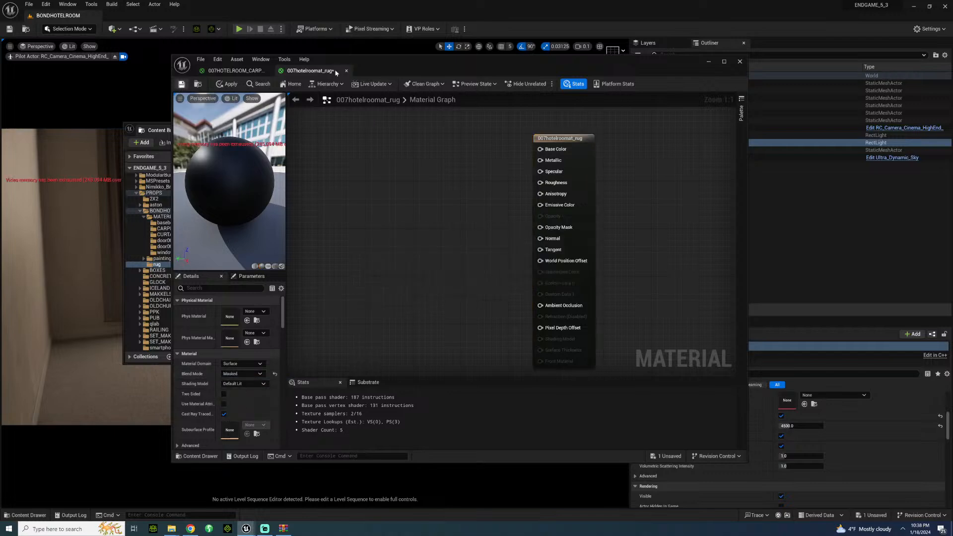
Step: Add the rug's MASK_4K texture to the rug material graph and connect its RGB output to Opacity Mask
drag(319, 61, 535, 69)
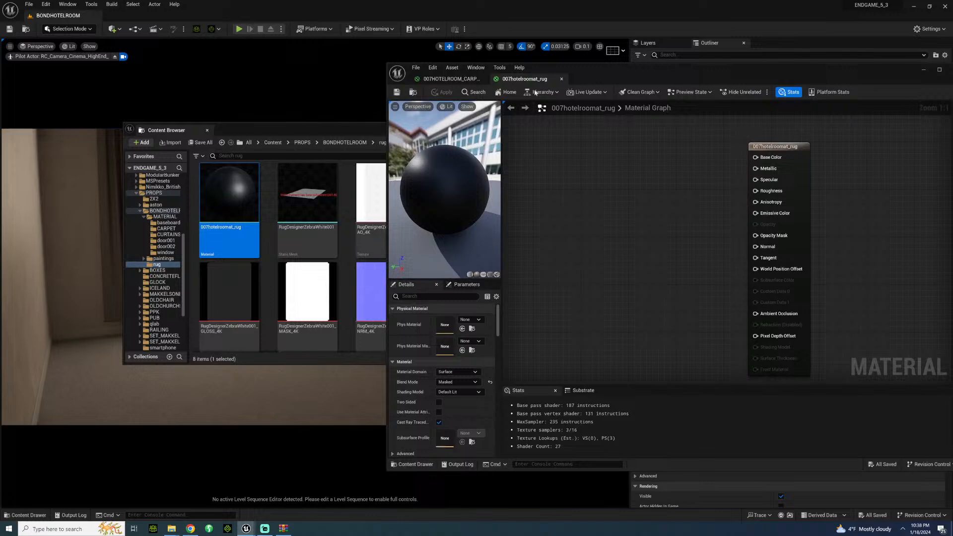
click(321, 127)
click(320, 311)
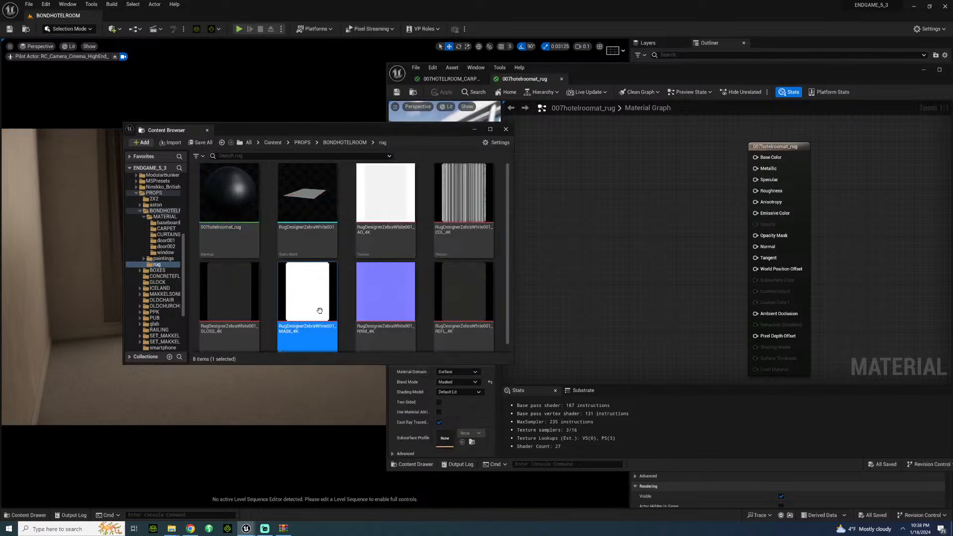
drag(320, 311, 626, 206)
drag(688, 217, 756, 249)
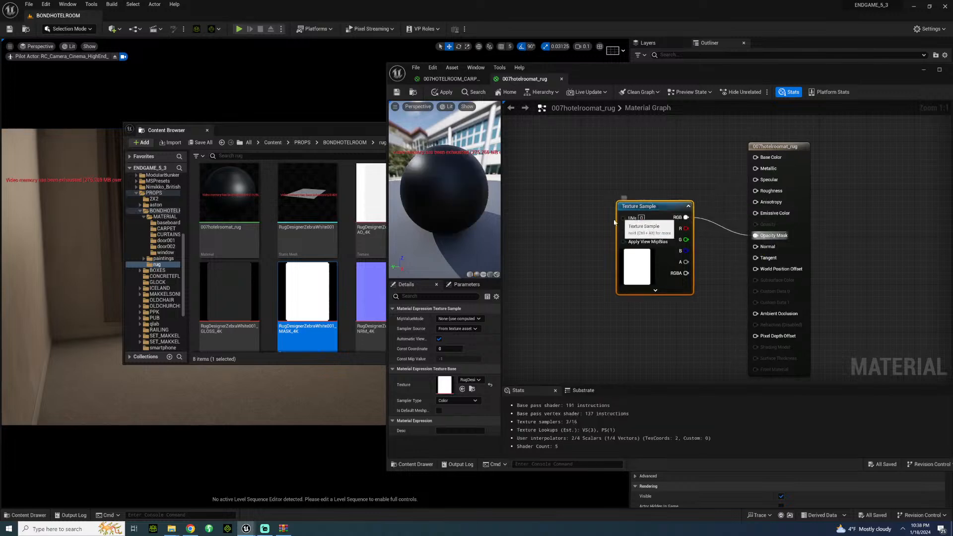
drag(668, 238, 593, 274)
Step: Add the rug's AO_4K texture below the mask sample and connect its RGB output to Ambient Occlusion
click(349, 130)
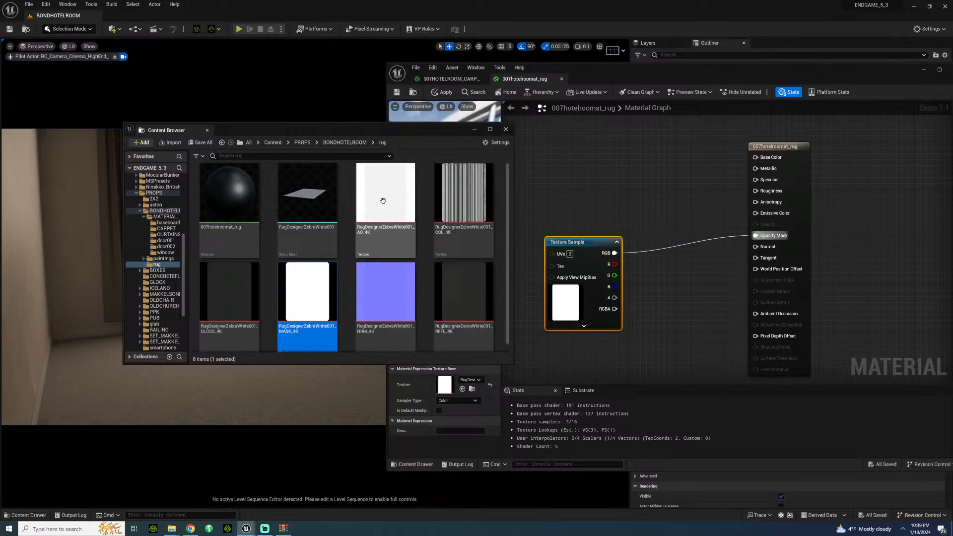
drag(377, 209, 546, 355)
right_drag(648, 320, 639, 278)
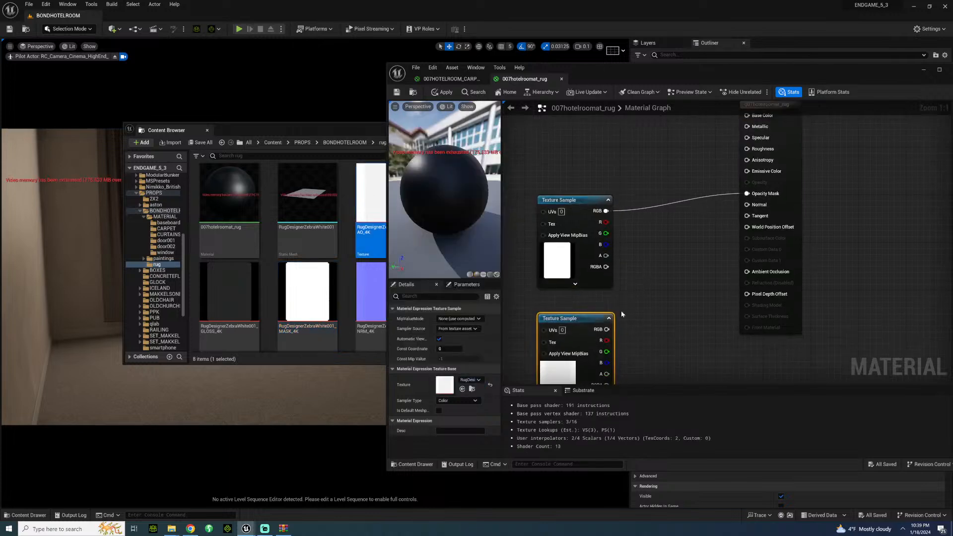
drag(607, 329, 748, 274)
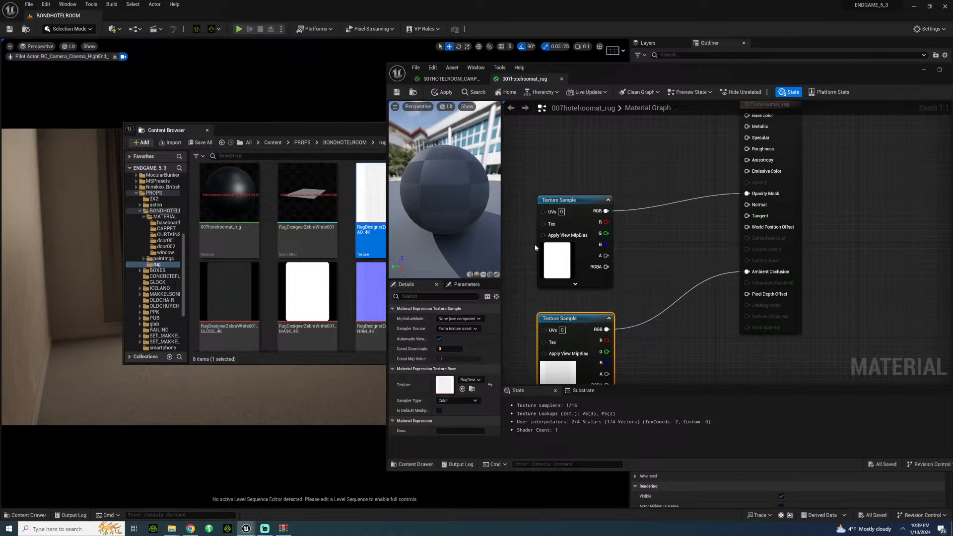
Step: Add the rug's NRM_4K texture, connect its RGB output to Normal, and arrange its node below the mask sample
click(339, 123)
drag(385, 298, 579, 145)
right_drag(669, 142, 683, 163)
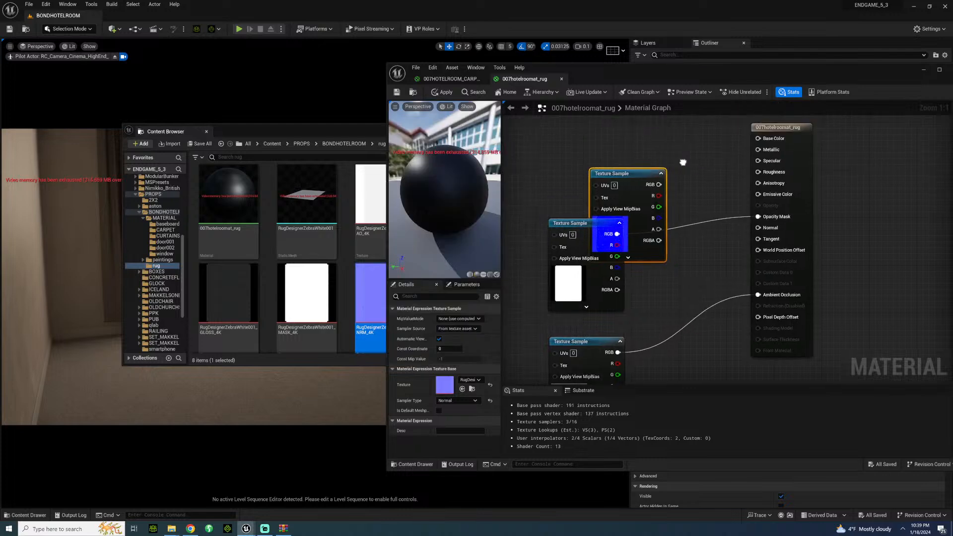
drag(623, 176, 759, 227)
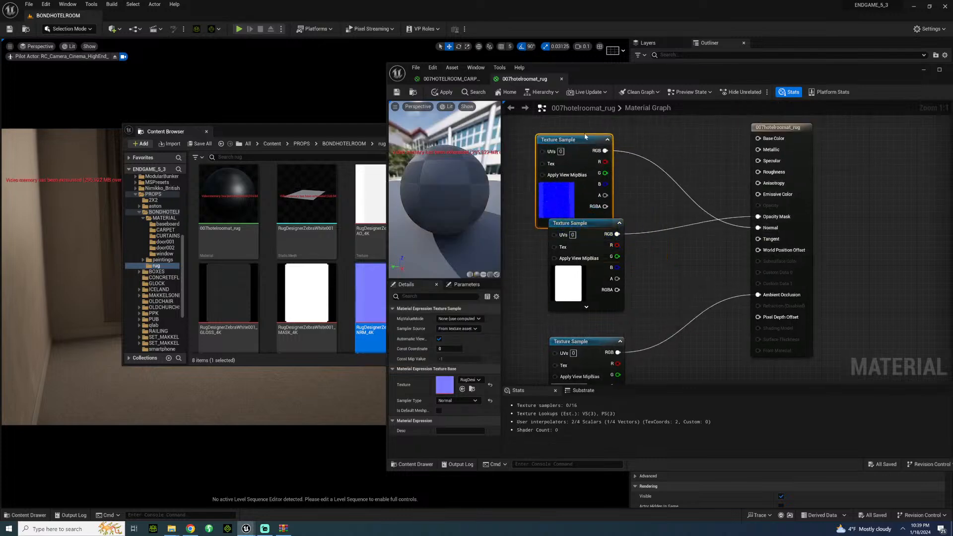
mouse_move(583, 138)
mouse_down()
mouse_move(591, 250)
mouse_move(586, 145)
mouse_up()
drag(592, 256, 594, 240)
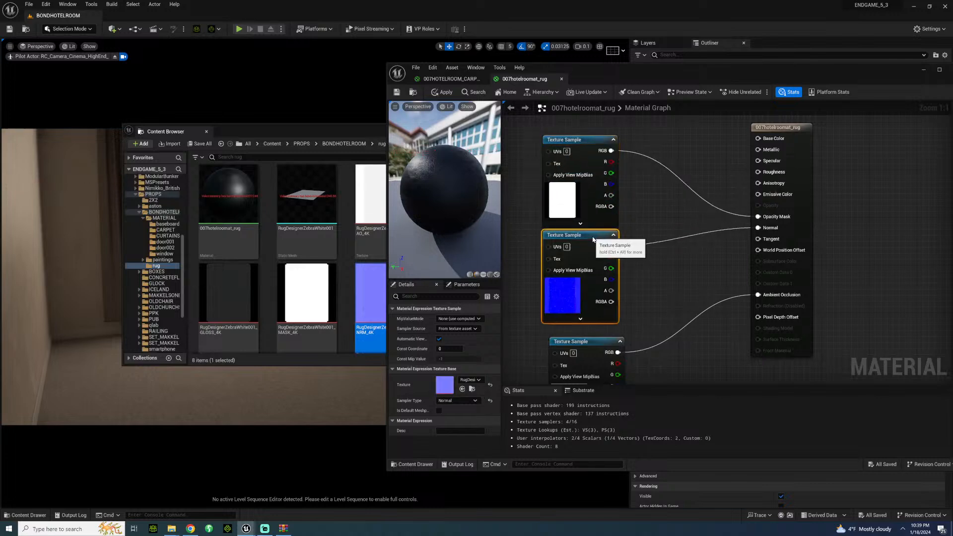
Step: Add the rug's REFL_4K texture and connect its RGB output through a new OneMinus node to Specular
right_drag(656, 229, 672, 301)
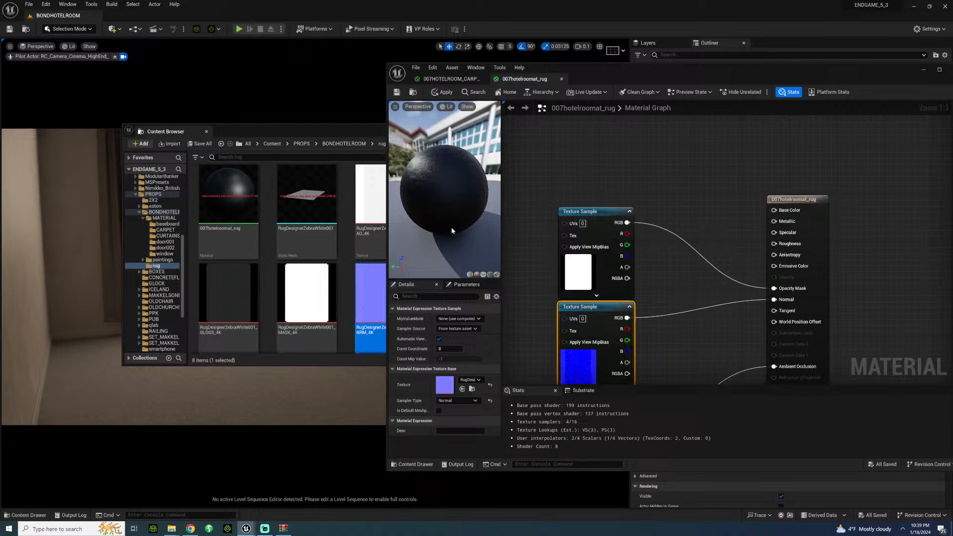
click(340, 130)
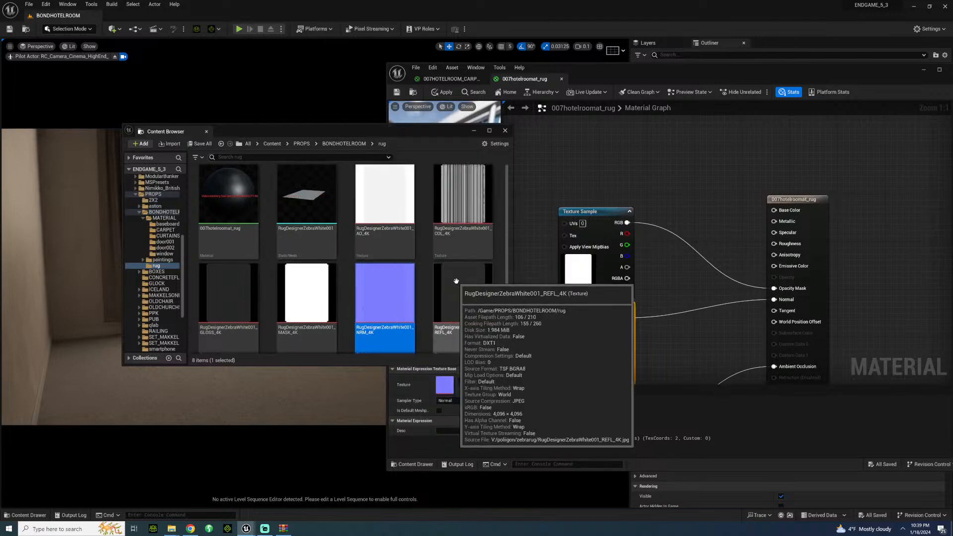
drag(464, 285, 600, 125)
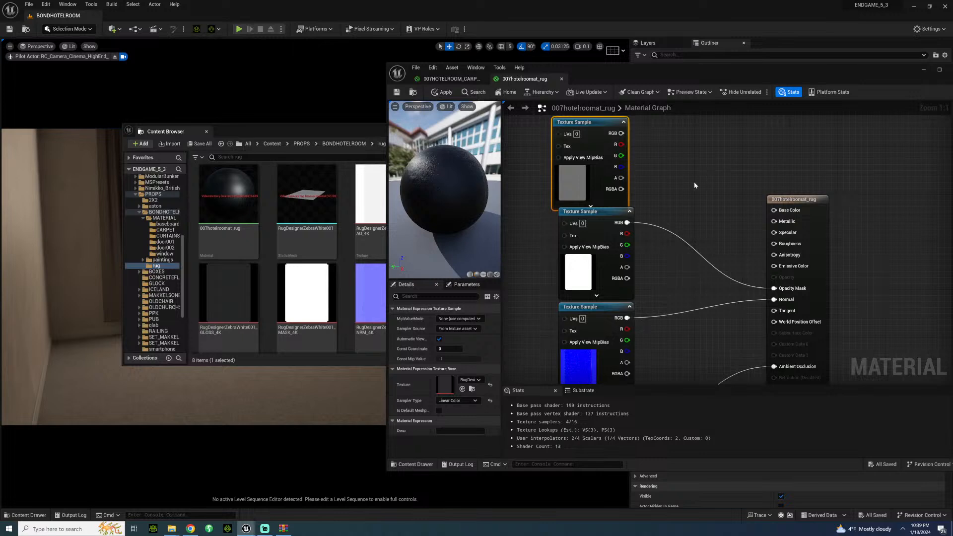
right_click(719, 168)
text(o)
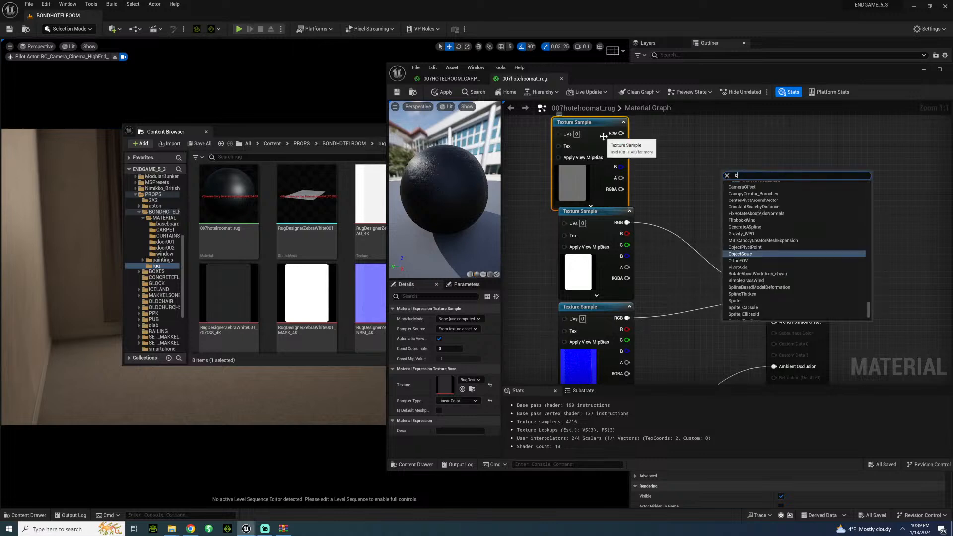
text(neminu)
key(Return)
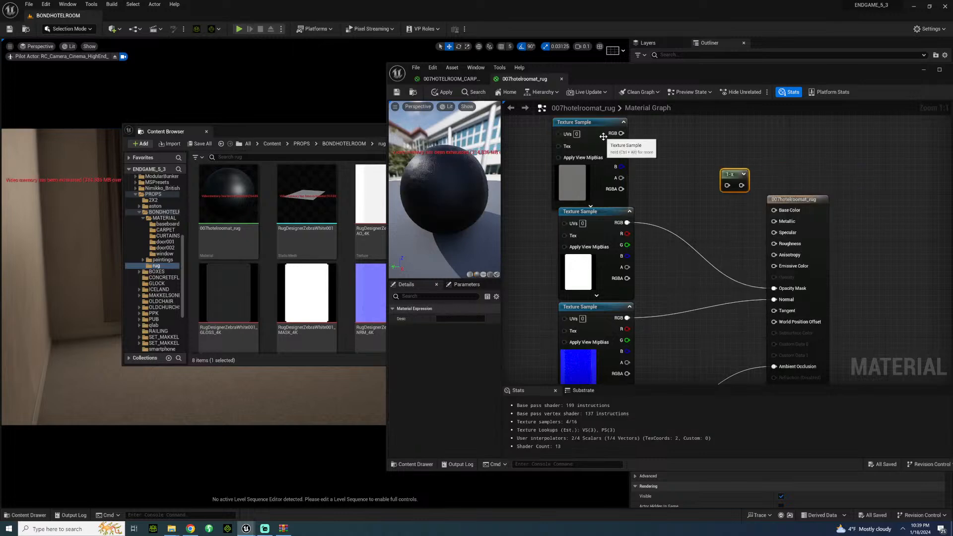
drag(619, 137, 780, 235)
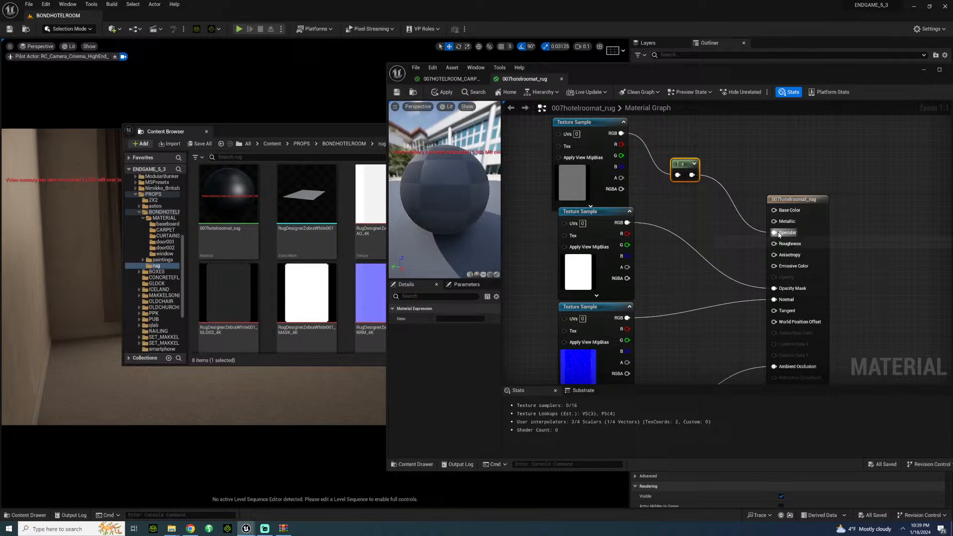
Step: Check which texture feeds Specular in the 007HOTELROOM_CARPET material, then return to the rug material
click(447, 78)
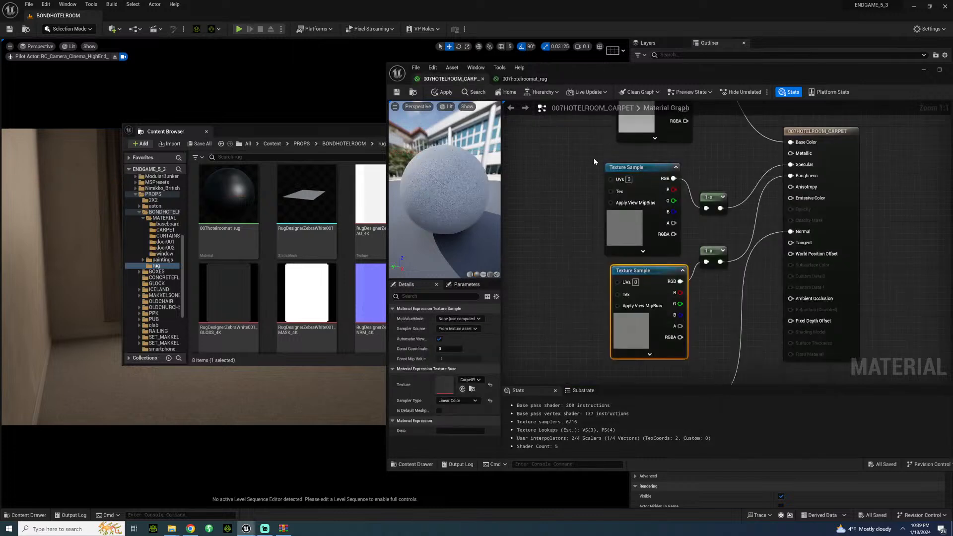
right_drag(595, 161, 563, 254)
click(614, 266)
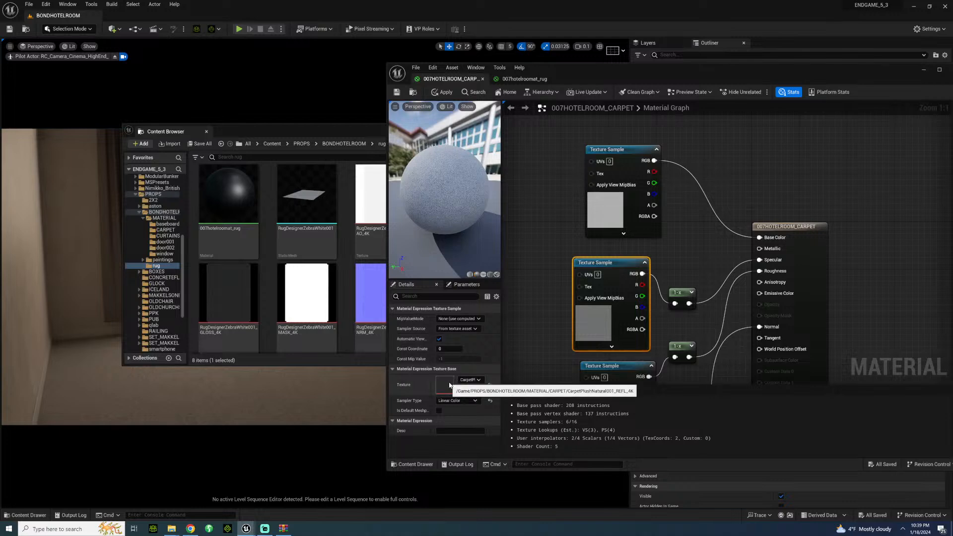
click(522, 79)
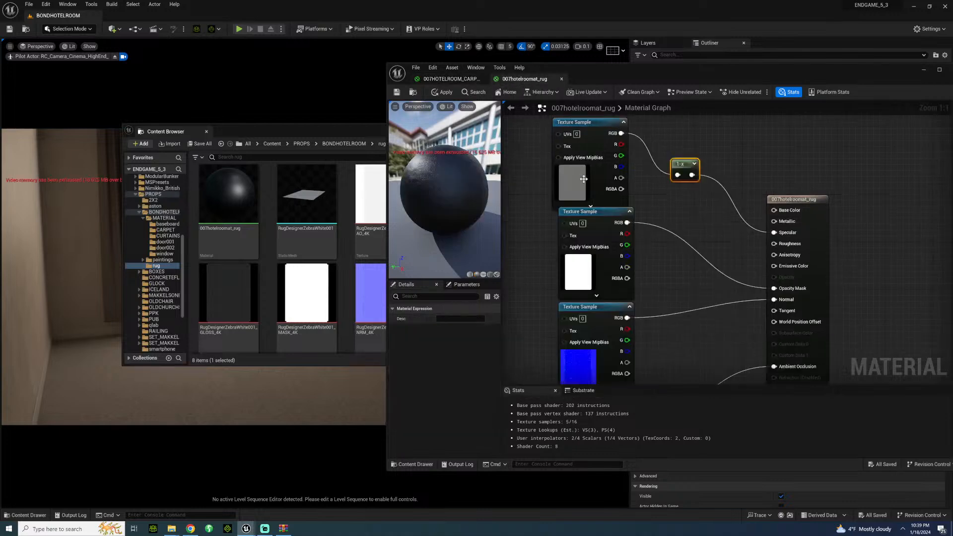
Step: Add the rug's GLOSS_4K texture to the material graph and position its node between the REFL_4K and MASK_4K samples
right_drag(674, 139, 687, 183)
click(610, 174)
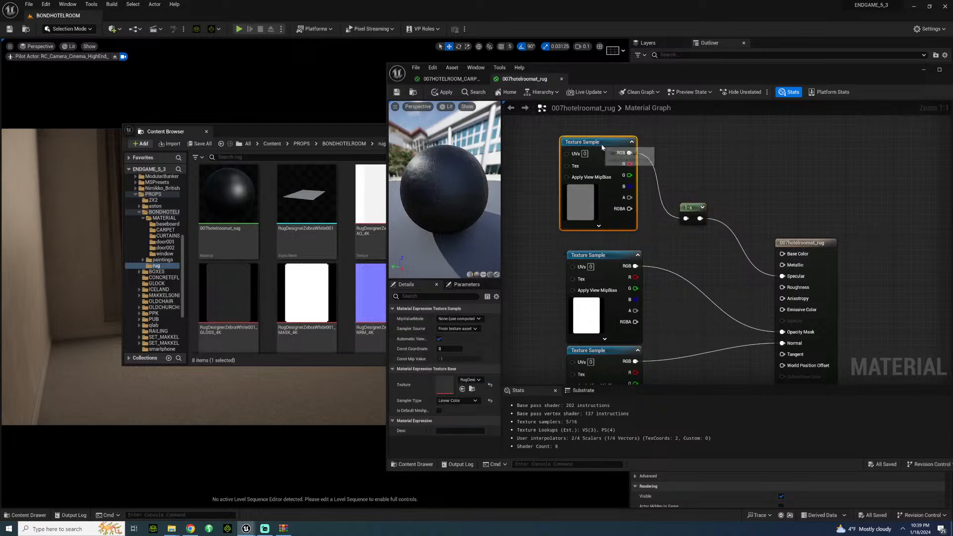
click(347, 293)
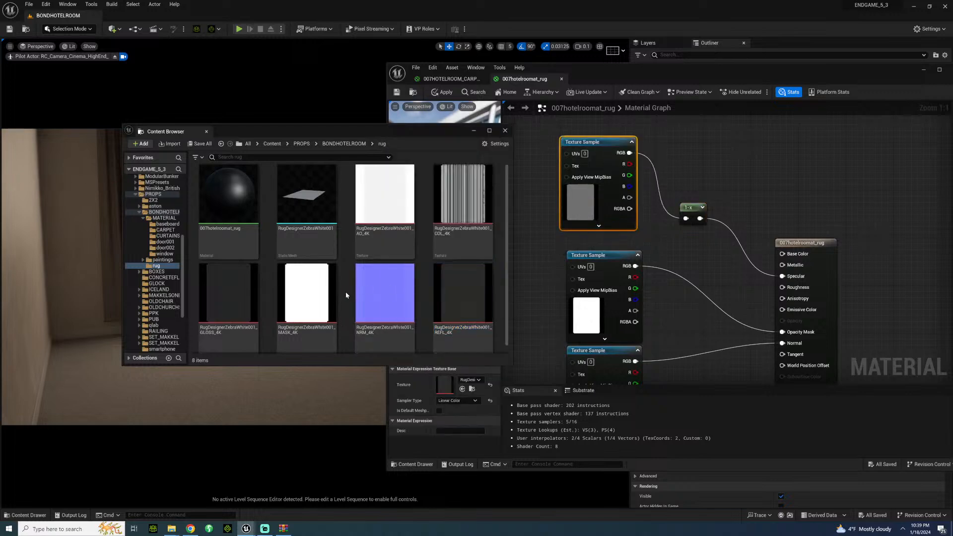
drag(231, 293, 531, 238)
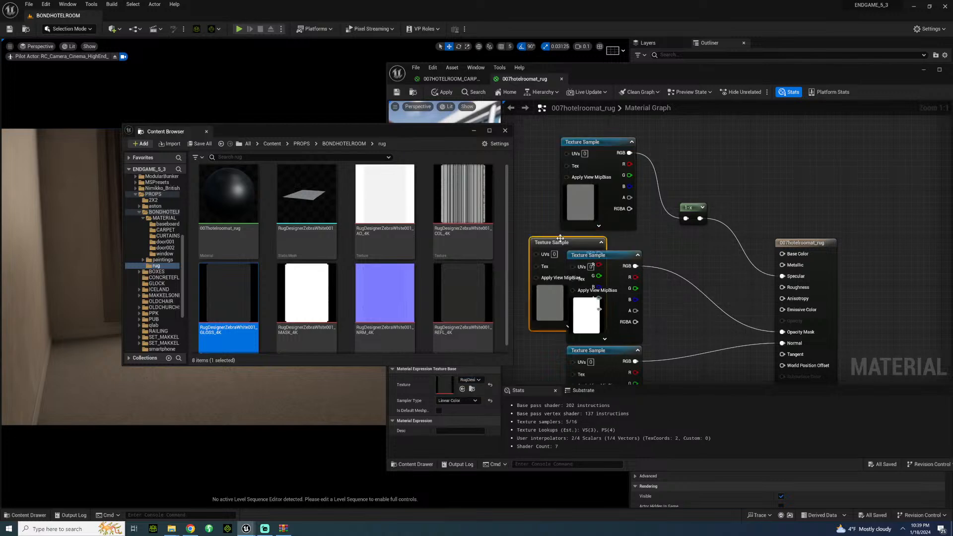
click(608, 142)
drag(608, 142, 589, 106)
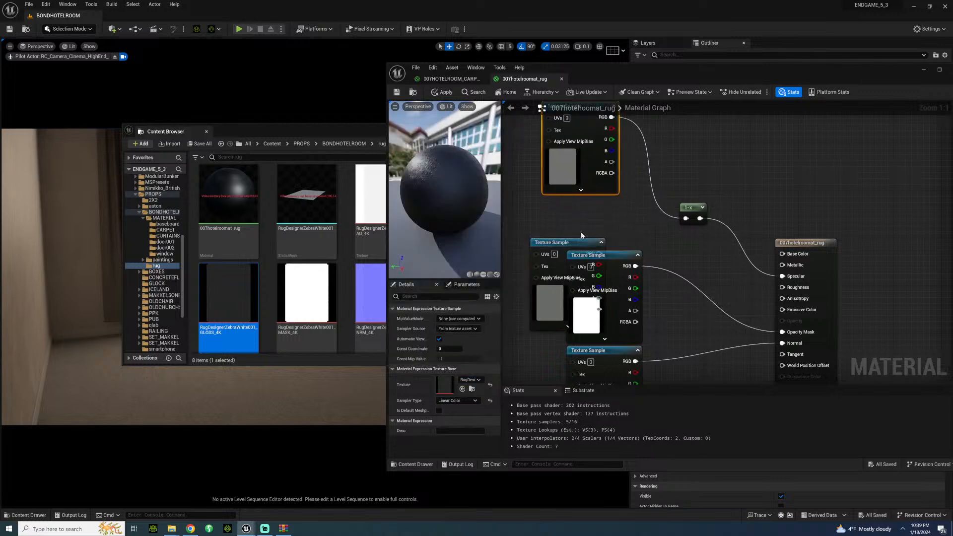
drag(579, 240, 589, 200)
Step: Duplicate the OneMinus node and connect the gloss sample's RGB output through the copy to Roughness
click(693, 206)
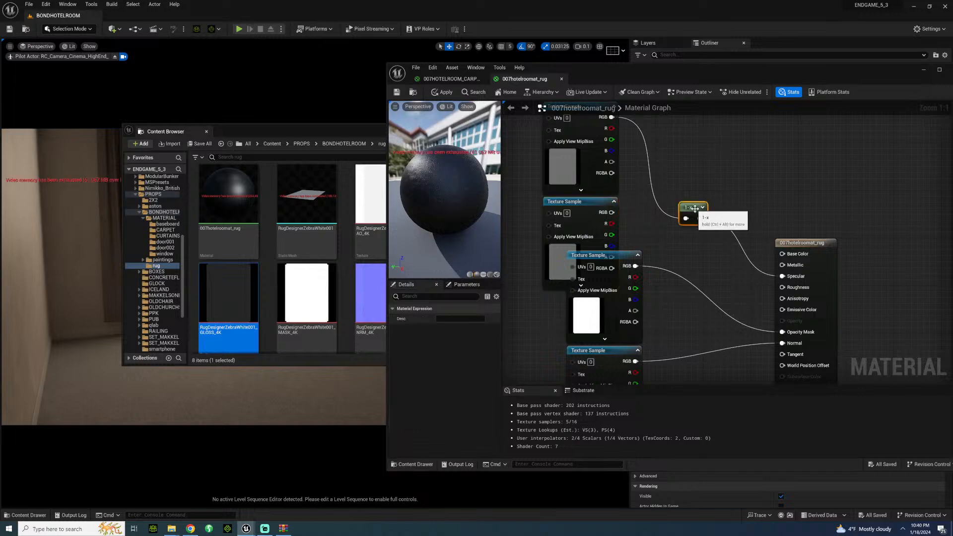
key(ctrl+d)
drag(710, 238, 689, 250)
drag(612, 212, 783, 288)
Step: Line up the reflection and gloss texture samples in one column
right_drag(683, 154, 719, 209)
drag(605, 176, 611, 153)
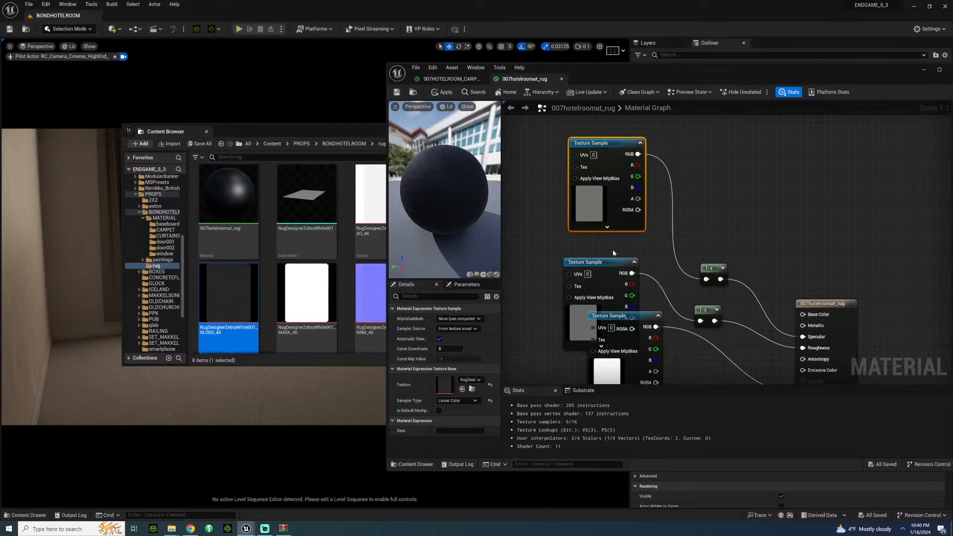
drag(620, 268, 625, 244)
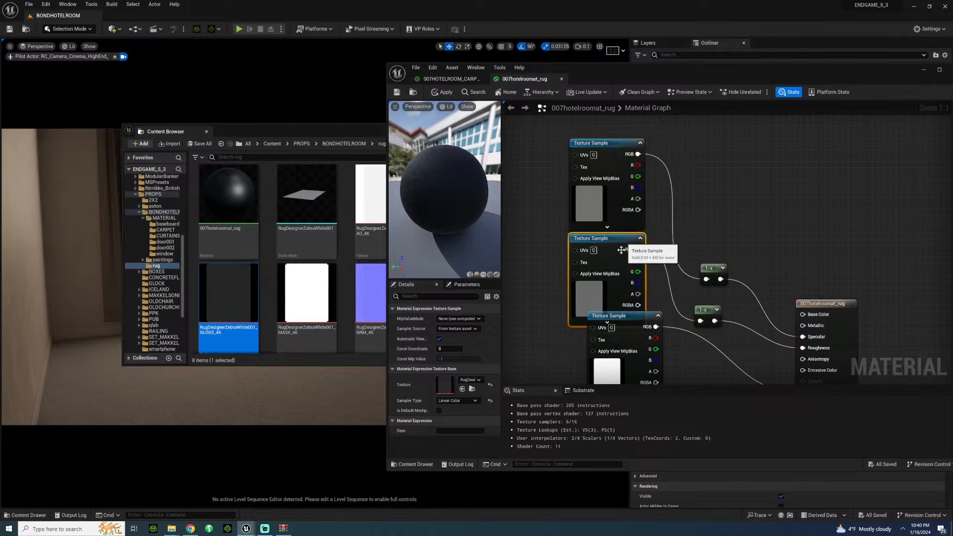
right_drag(621, 249, 654, 137)
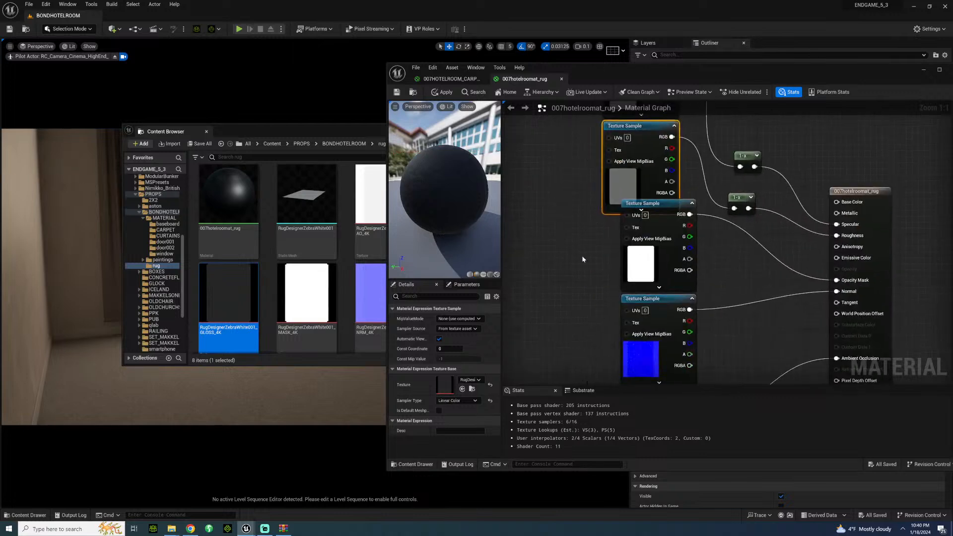
Step: Align the mask, normal and ambient occlusion samples below the gloss sample and even out the column's spacing
drag(654, 312, 635, 335)
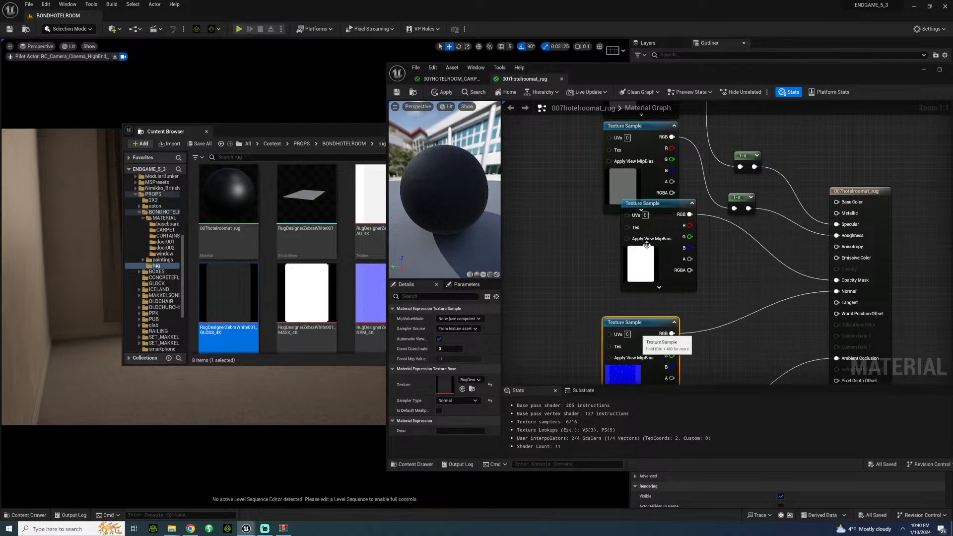
drag(670, 199, 657, 216)
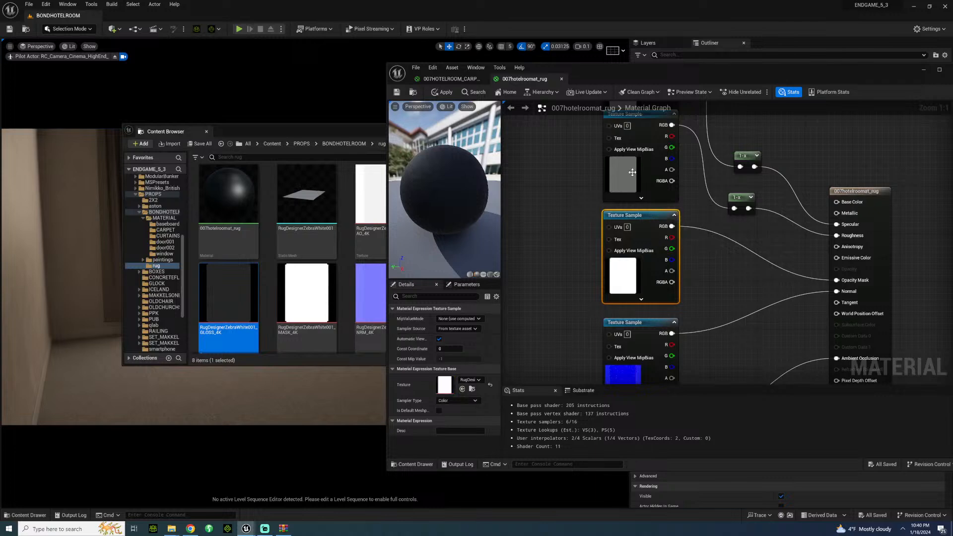
drag(643, 126, 643, 132)
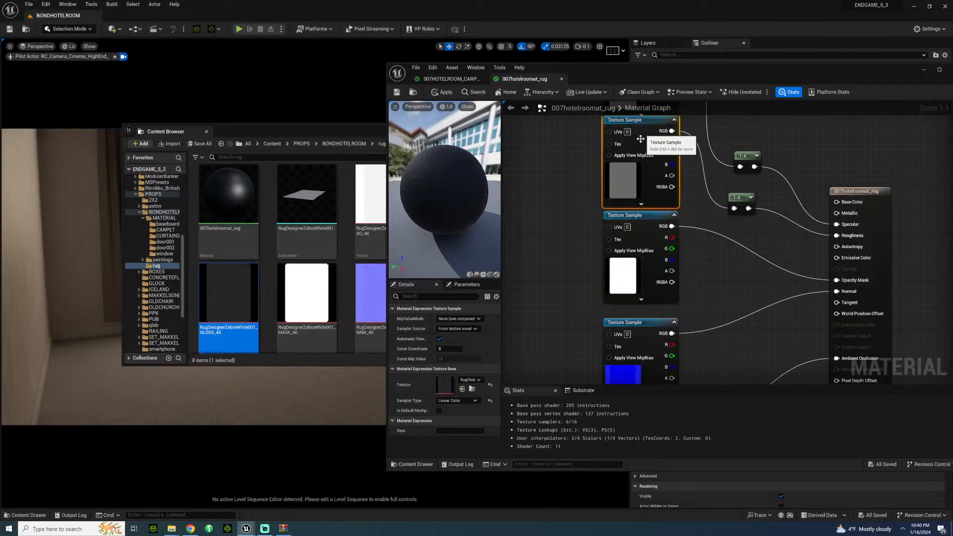
mouse_move(647, 230)
mouse_down()
mouse_move(649, 248)
mouse_move(646, 235)
mouse_up()
right_drag(586, 246, 587, 227)
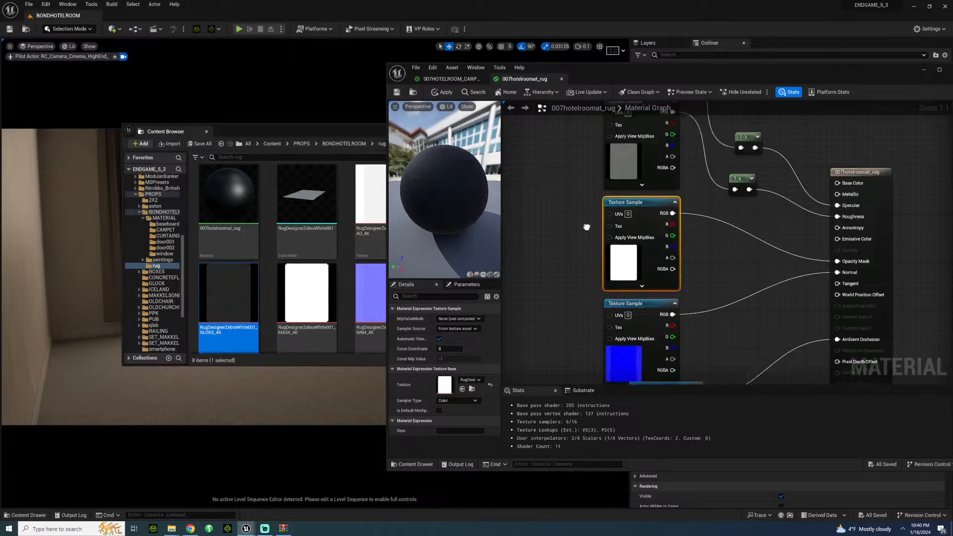
scroll(586, 227, down, 2)
click(633, 346)
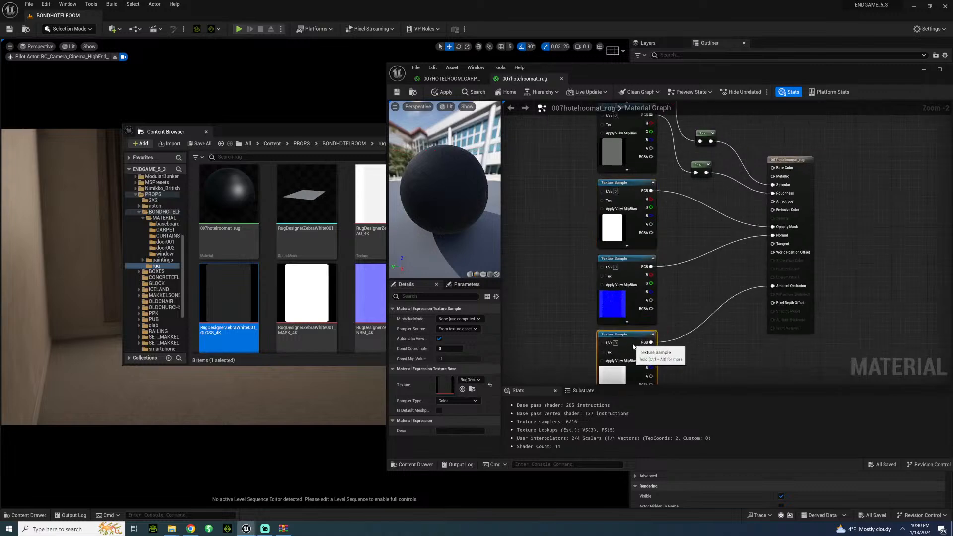
right_drag(751, 126, 735, 270)
drag(616, 205, 614, 199)
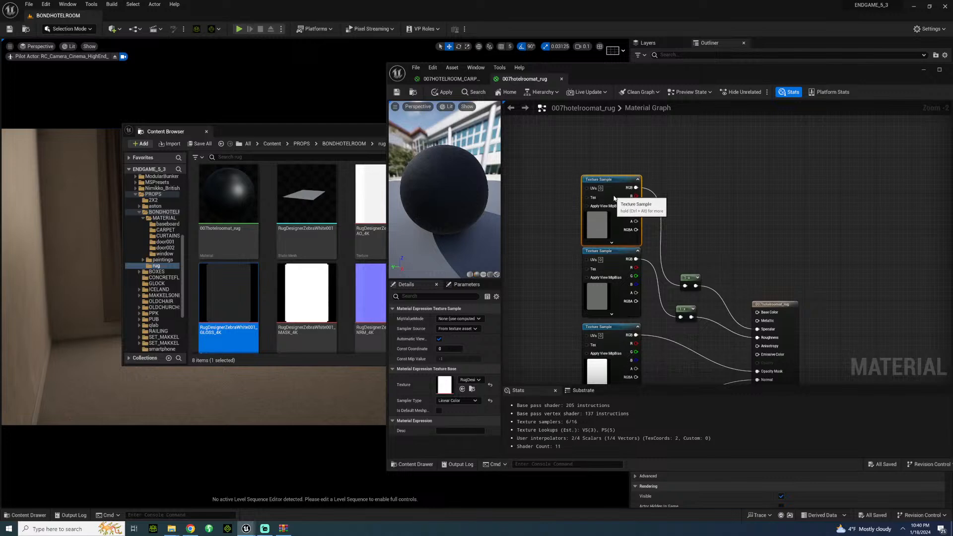
Step: Add the rug's COL_4K texture above the other samples and connect its RGB output to Base Color
click(715, 165)
click(300, 294)
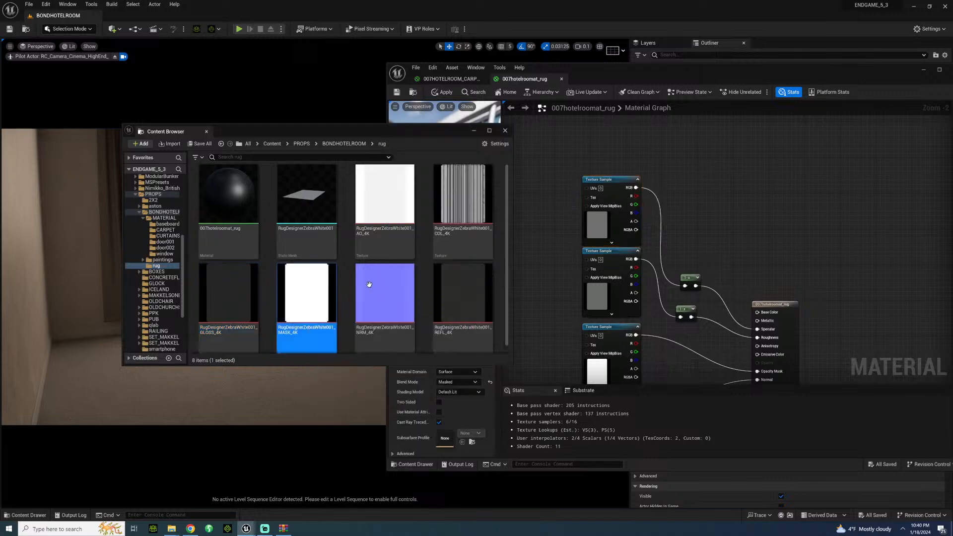
drag(468, 202, 581, 117)
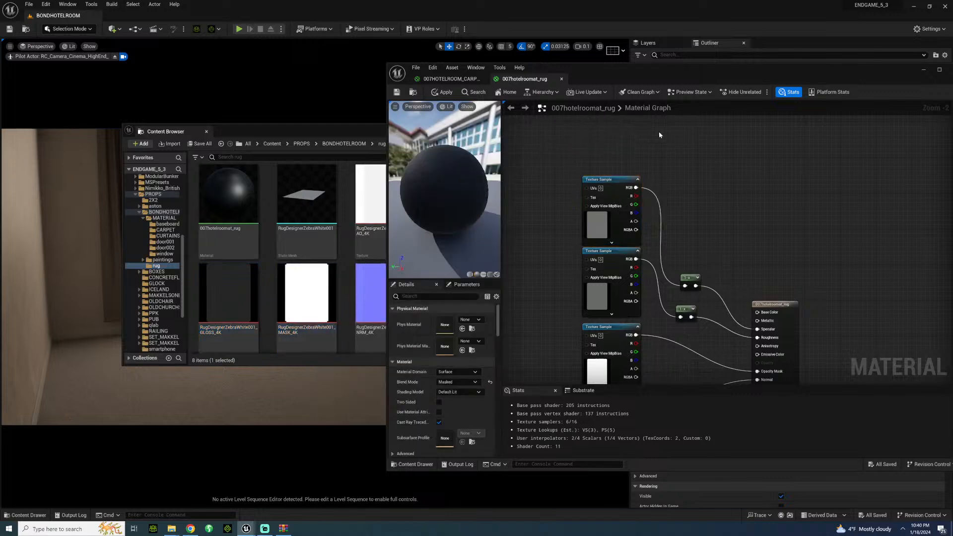
right_drag(659, 135, 671, 189)
click(380, 147)
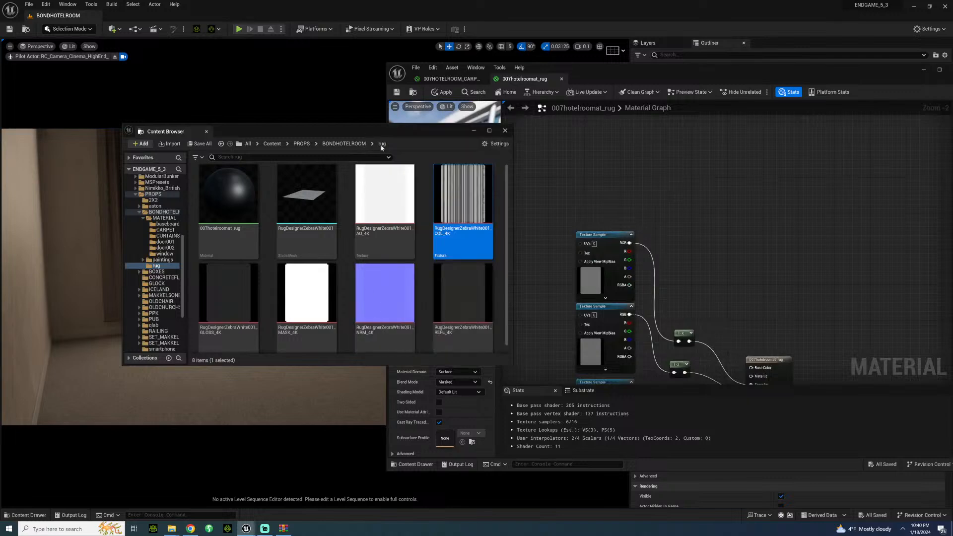
drag(471, 200, 576, 165)
click(602, 164)
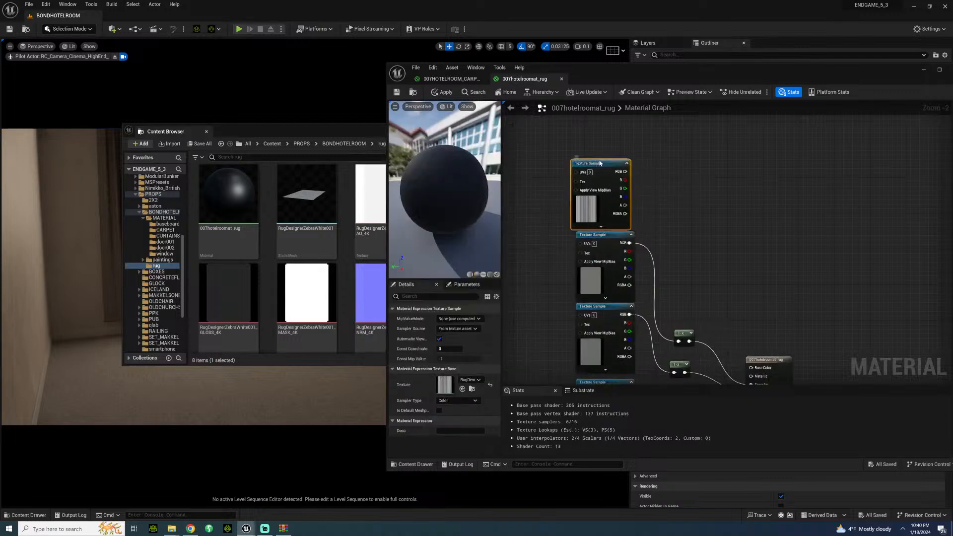
right_drag(604, 163, 561, 128)
drag(551, 115, 674, 311)
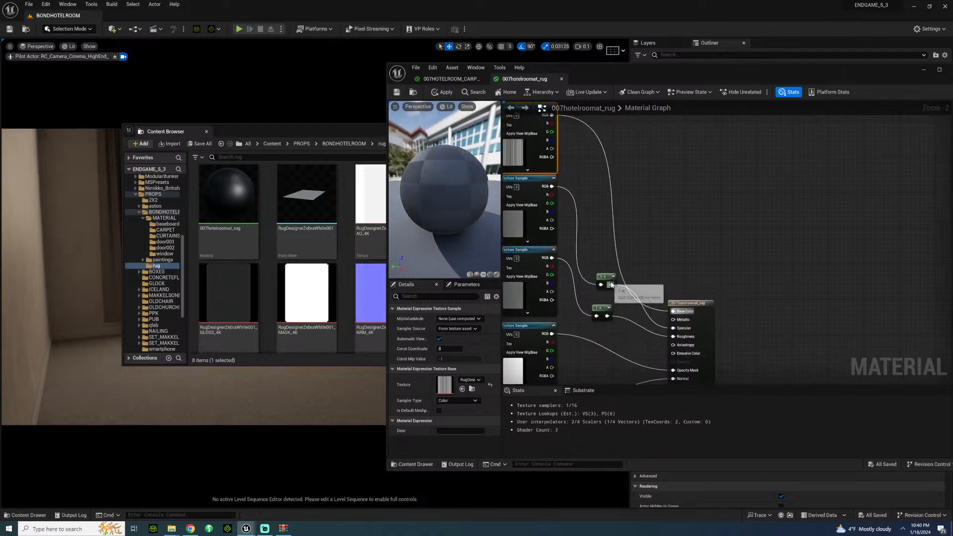
Step: Tidy the two OneMinus nodes, save the rug material and close its editor
drag(608, 277, 602, 312)
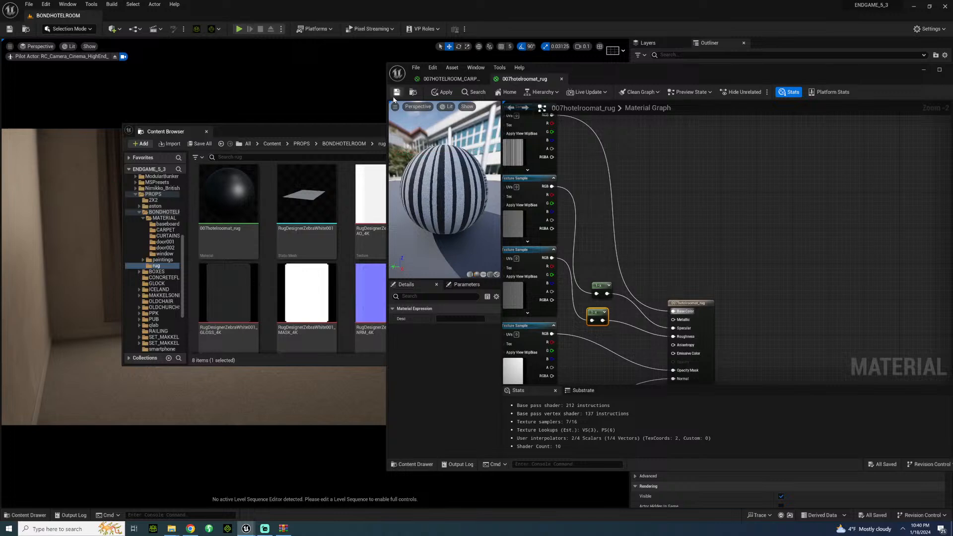
click(397, 92)
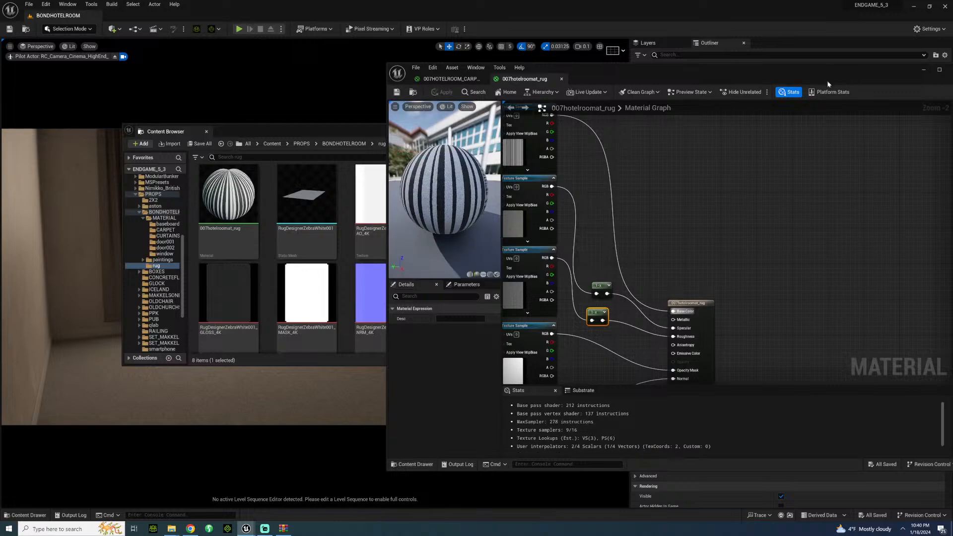
drag(866, 78, 721, 116)
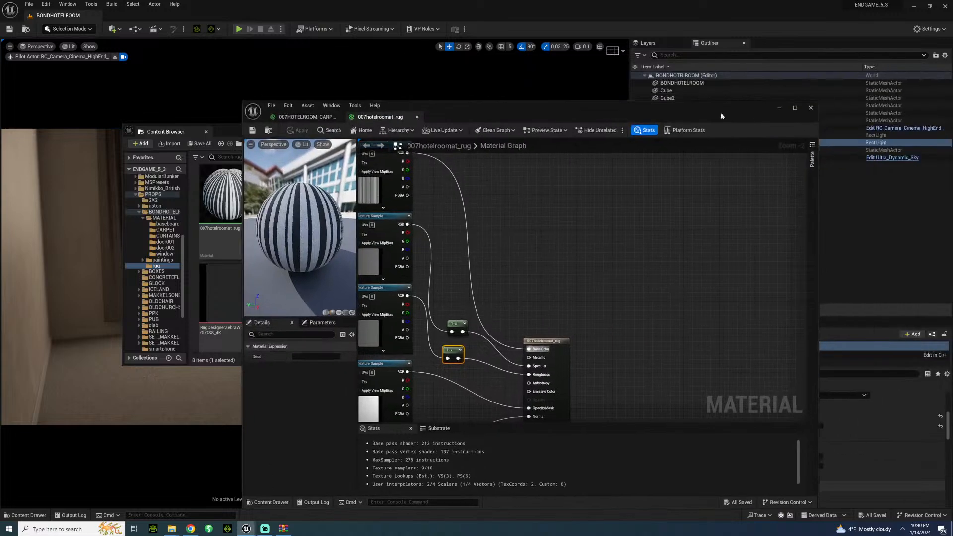
click(811, 109)
Step: Place the RugDesignerZebraWhite001 mesh on the floor in front of the windows and apply the 007hotelroomat_rug material to it
click(496, 279)
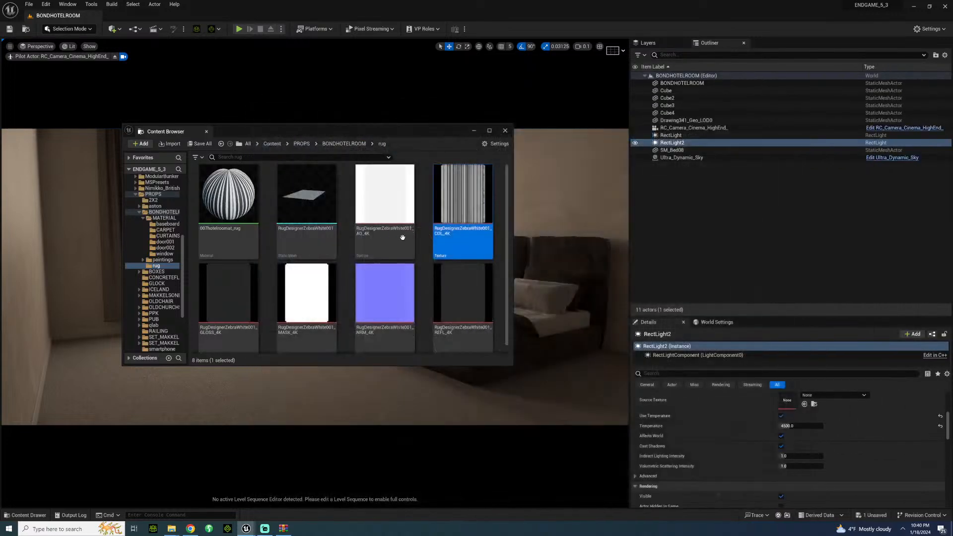
drag(347, 136, 637, 124)
click(596, 188)
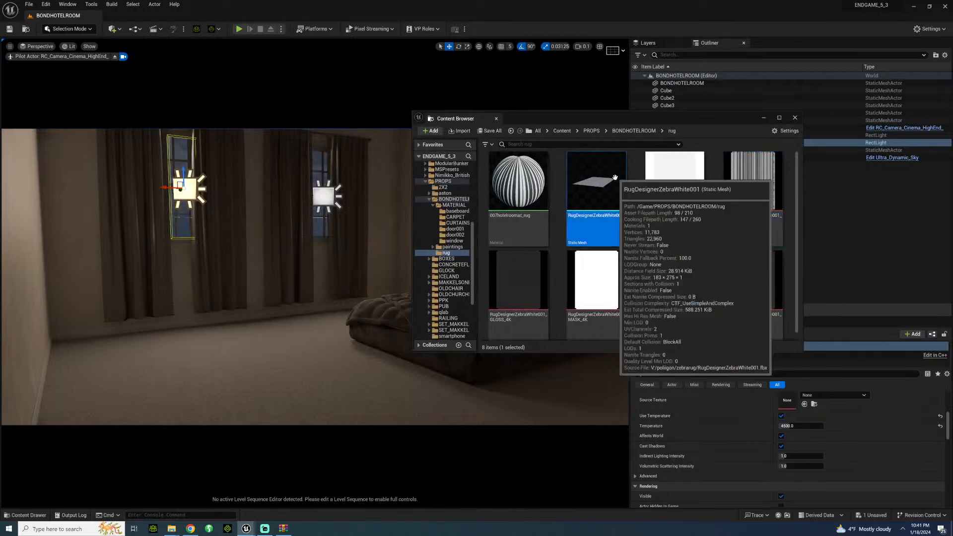
drag(282, 374, 264, 382)
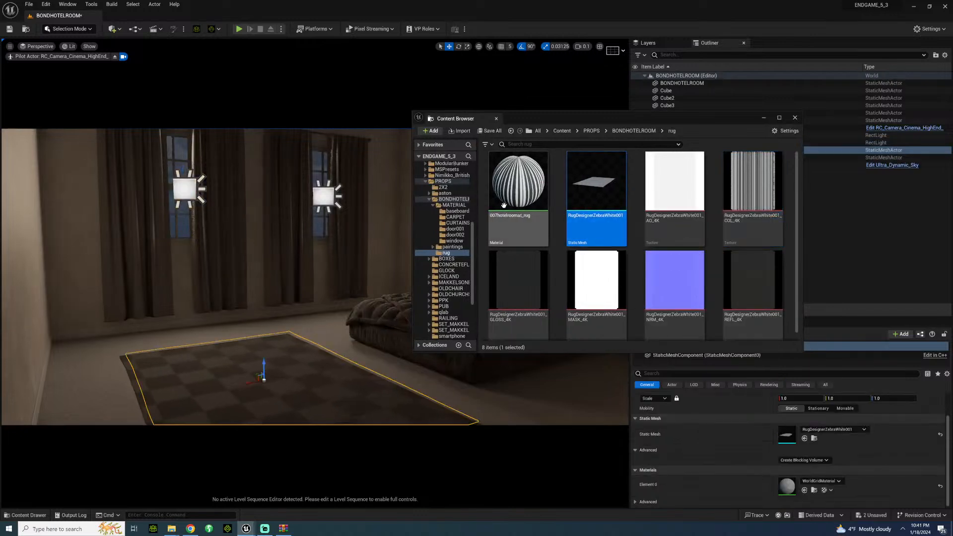
drag(518, 184, 286, 370)
click(300, 323)
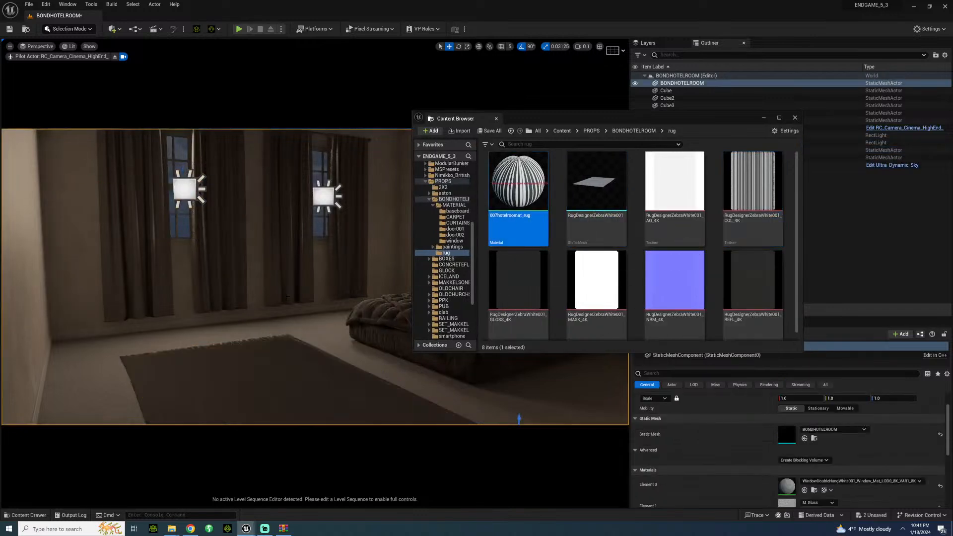
mouse_move(300, 323)
right_down()
mouse_move(300, 387)
mouse_move(377, 288)
right_up()
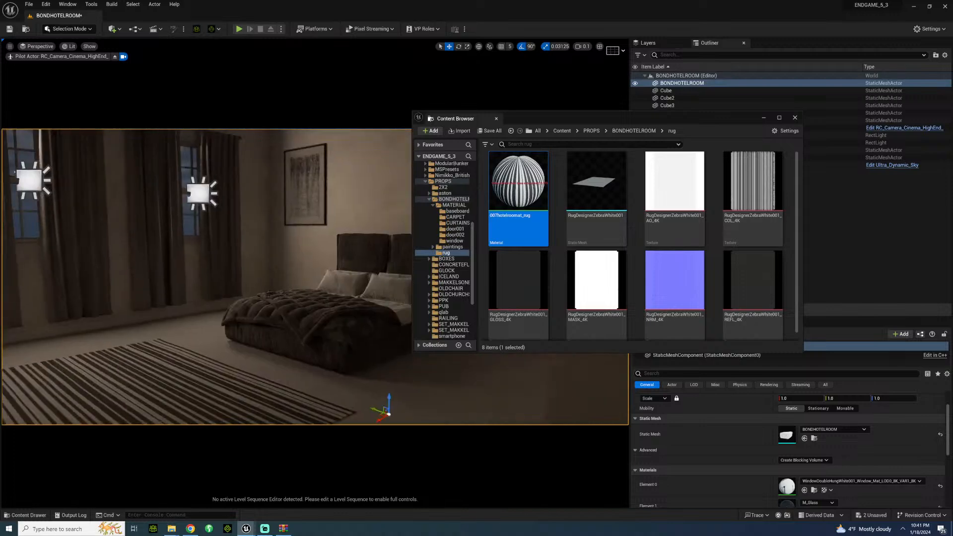
click(796, 118)
Step: Shift the zebra rug across the floor, slightly farther from the windows
right_drag(259, 267, 237, 304)
click(256, 254)
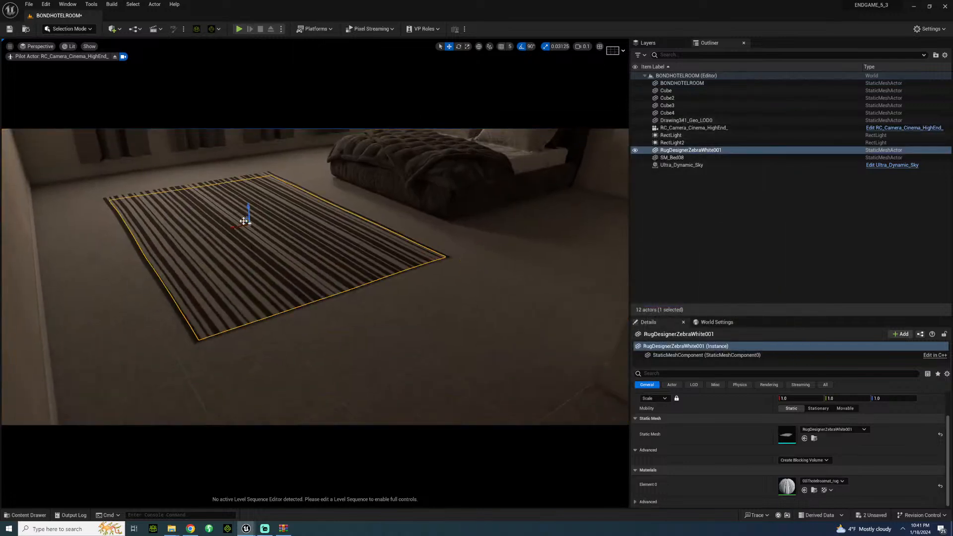
mouse_move(242, 220)
mouse_down()
mouse_move(255, 225)
mouse_move(244, 235)
mouse_up()
click(348, 338)
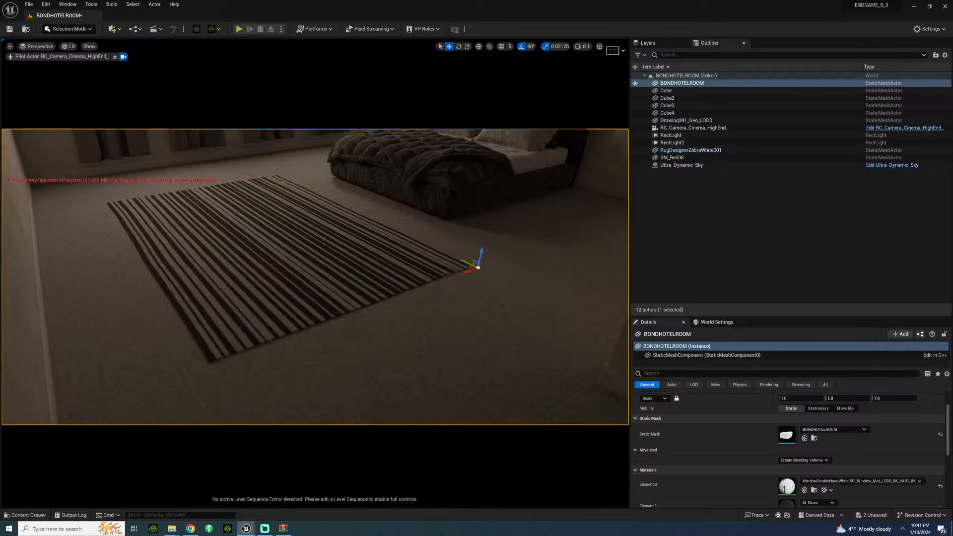
right_drag(347, 337, 379, 328)
Step: Try shifting the rug along the foot of the bed, and undo that move
click(474, 357)
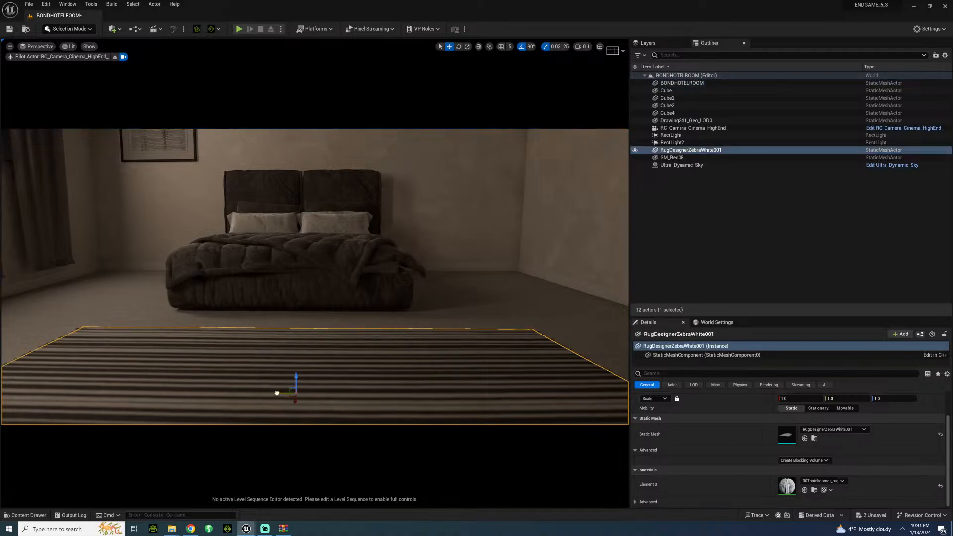
drag(277, 394, 266, 398)
right_drag(362, 349, 391, 209)
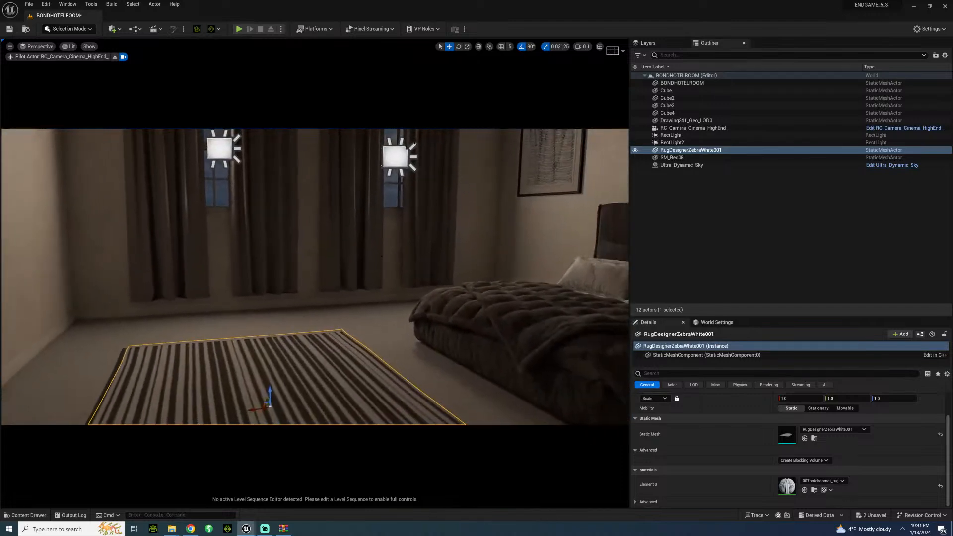
key(ctrl+z)
key(ctrl+z)
key(ctrl+z)
key(ctrl+z)
key(ctrl+z)
key(ctrl+z)
key(ctrl+z)
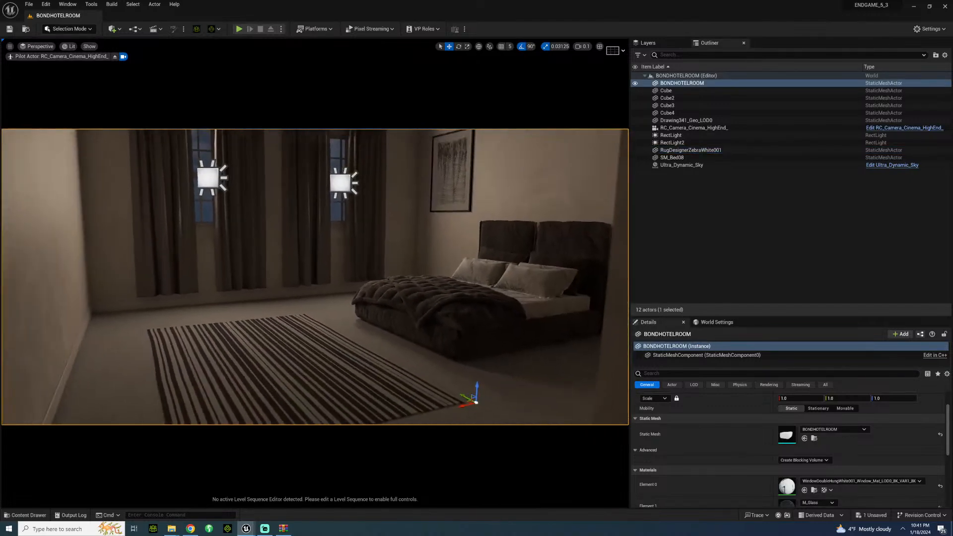
Step: Examine the wall drawing, the bed and the empty floor beside it from closer views
click(461, 204)
right_drag(354, 264, 439, 270)
key(w)
key(a)
key(w)
key(s)
key(s)
key(s)
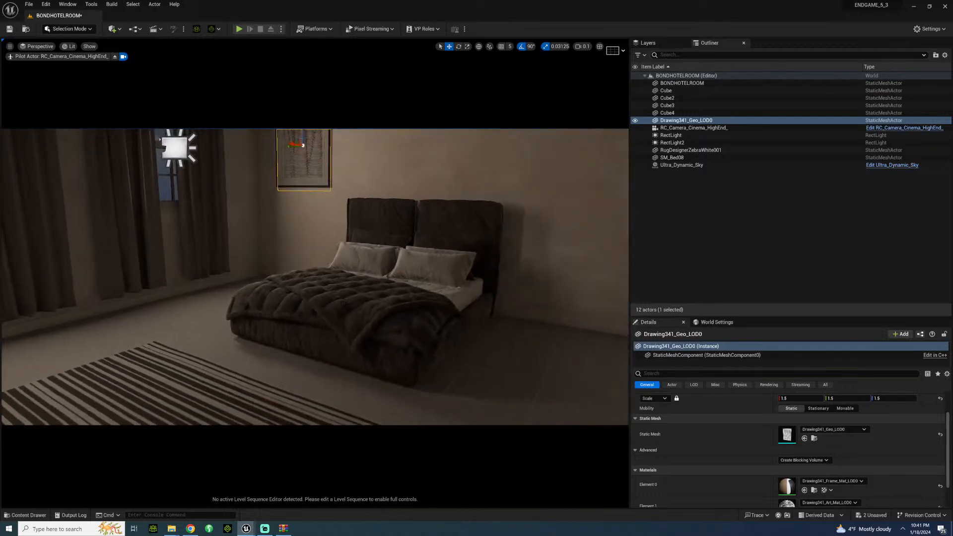
right_drag(439, 270, 464, 300)
key(w)
Step: Place the SM_SideTable-Creek1-Round mesh from MedaFurniturePack's SmallTables folder on the floor between the curtains and the bed
click(27, 516)
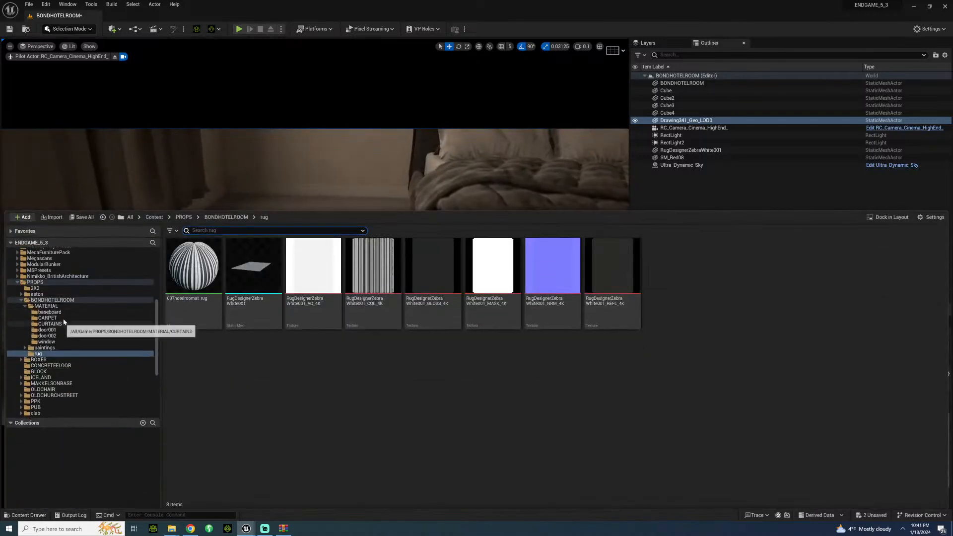
scroll(62, 317, up, 2)
scroll(41, 310, up, 2)
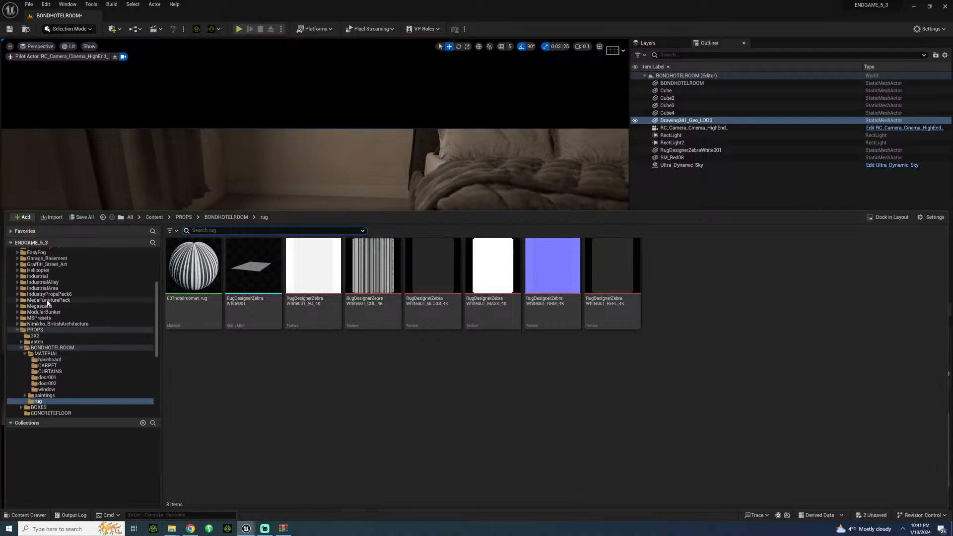
click(46, 300)
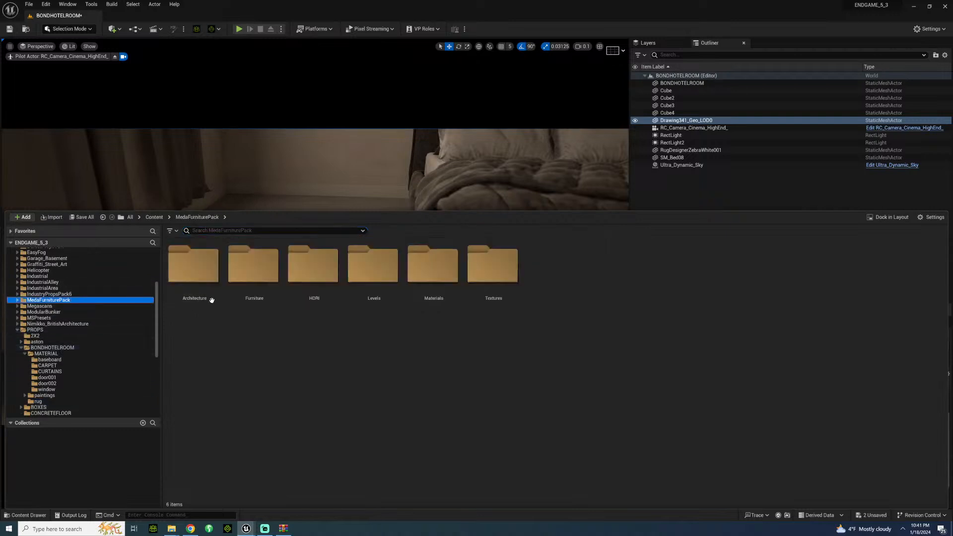
double_click(248, 283)
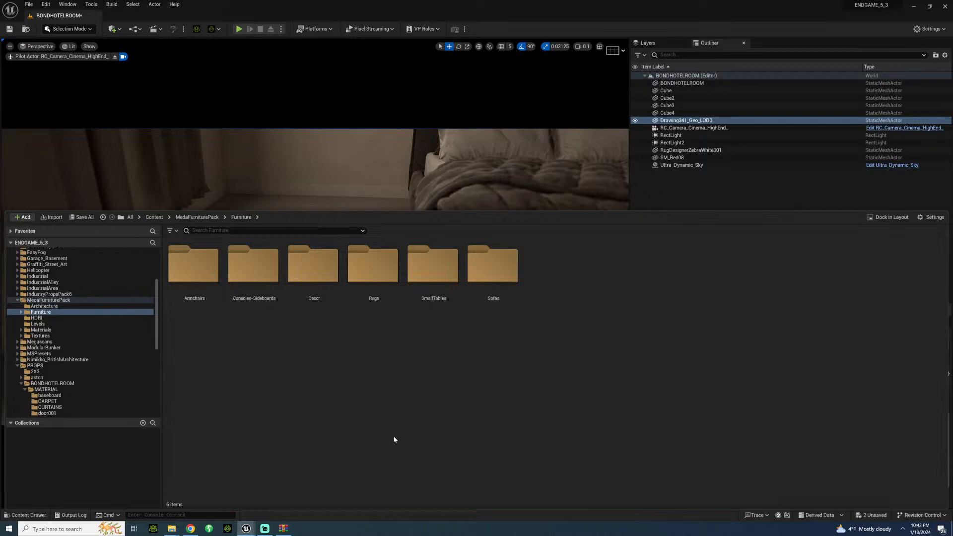
double_click(428, 275)
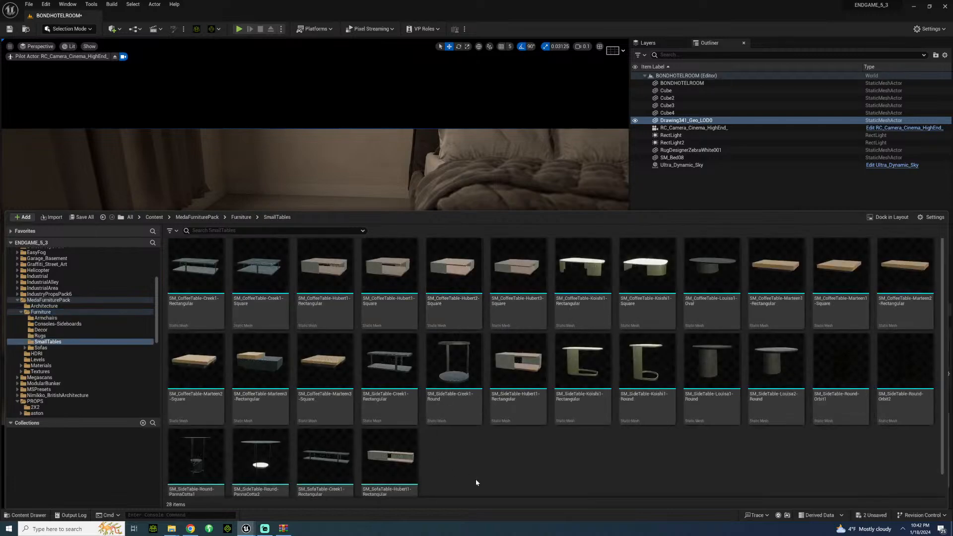
drag(463, 398, 375, 201)
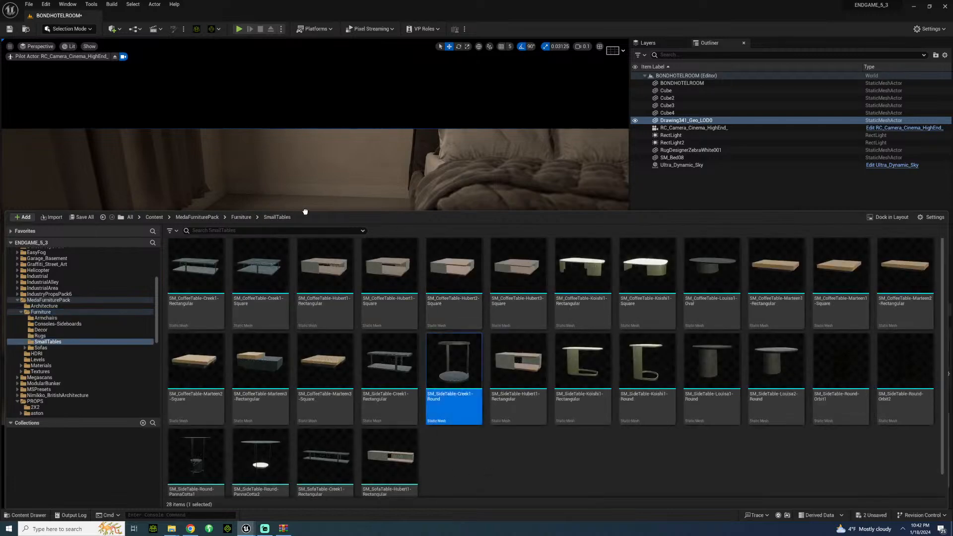
drag(306, 212, 314, 202)
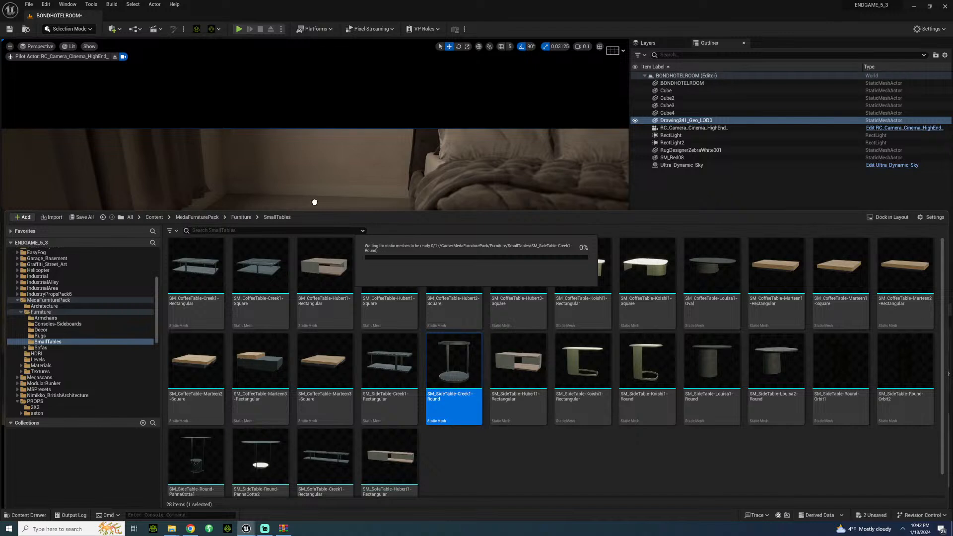
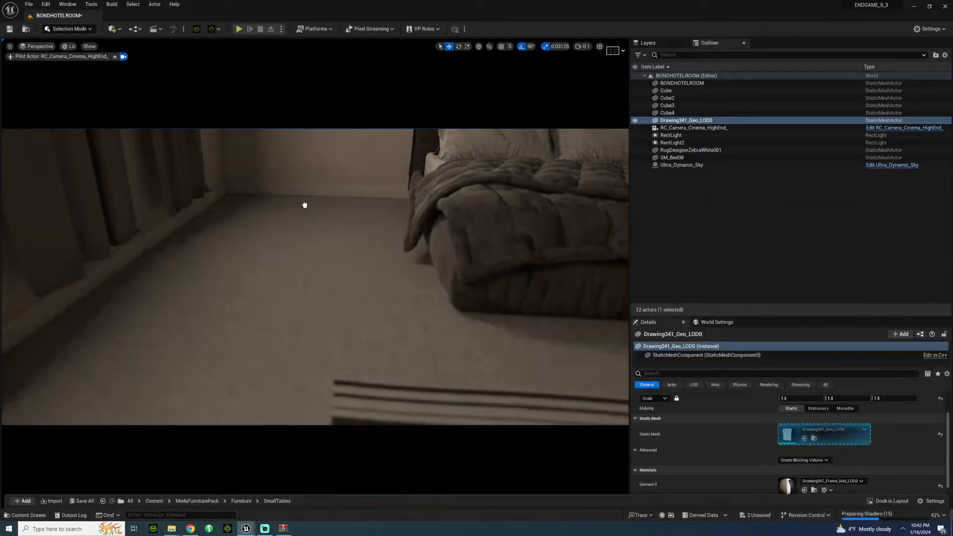
Step: Inspect the placed SM_SideTable-Creek1-Round beside the bed up close and delete it from the level
click(319, 213)
click(285, 224)
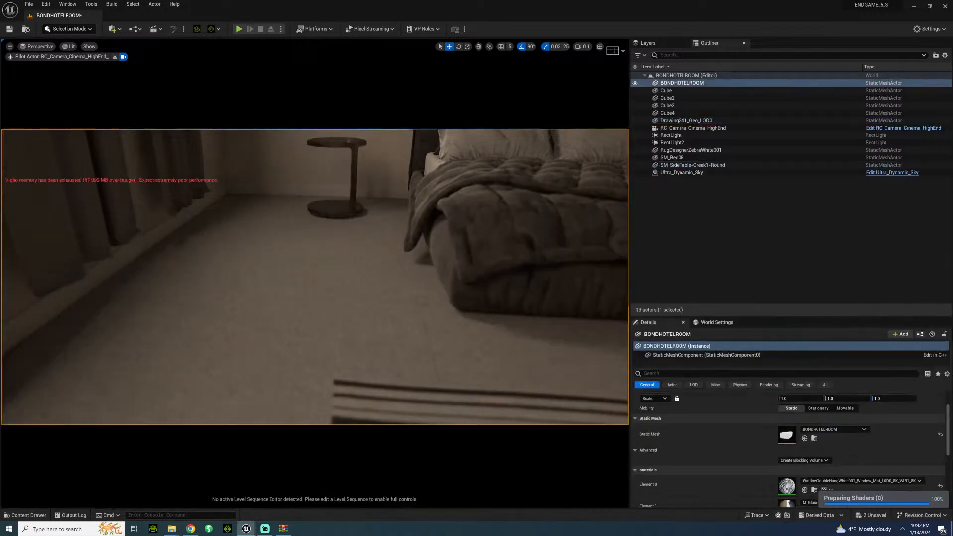
right_drag(285, 223, 283, 179)
key(w)
key(w)
key(s)
key(w)
key(s)
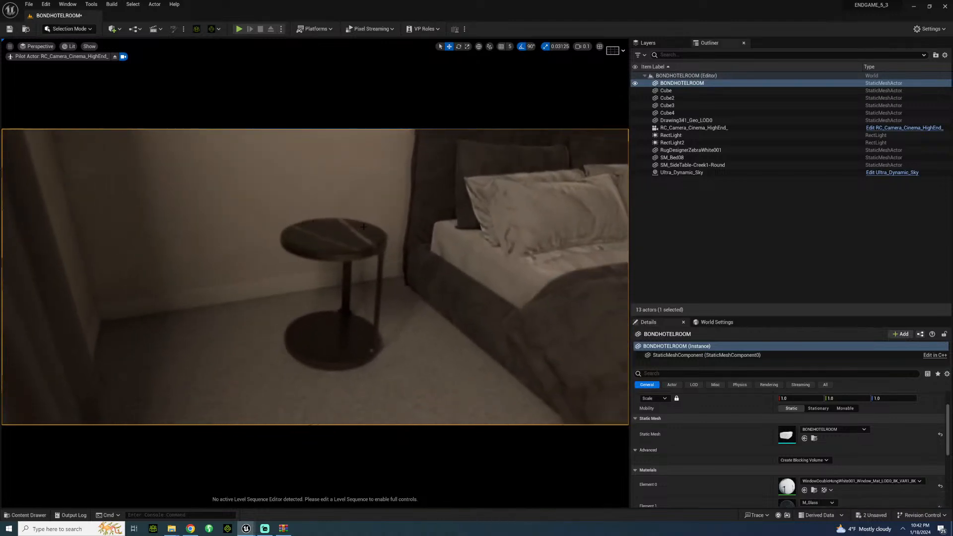
click(330, 325)
key(Delete)
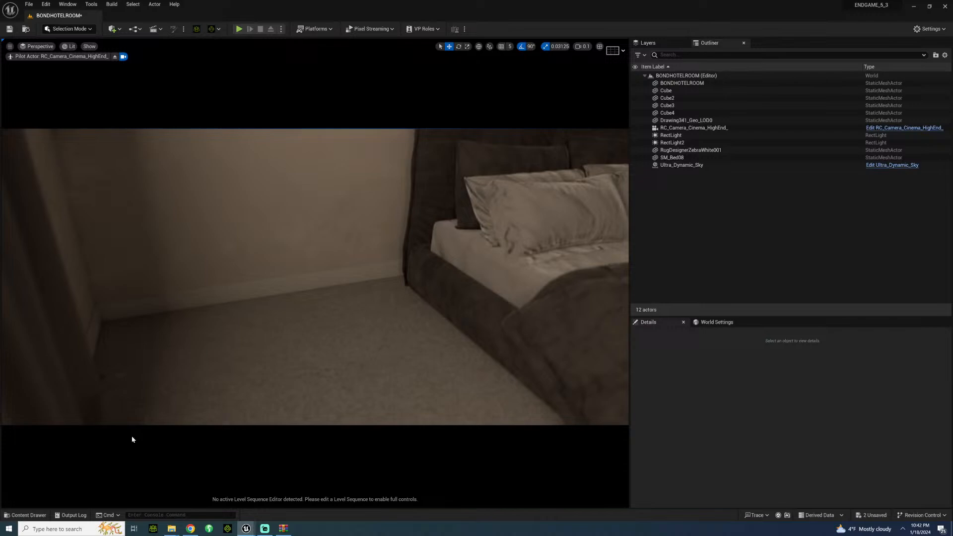
Step: Try SM_SideTable-Round-Orbit1 from the SmallTables folder on the floor beside the bed, and delete it
click(25, 516)
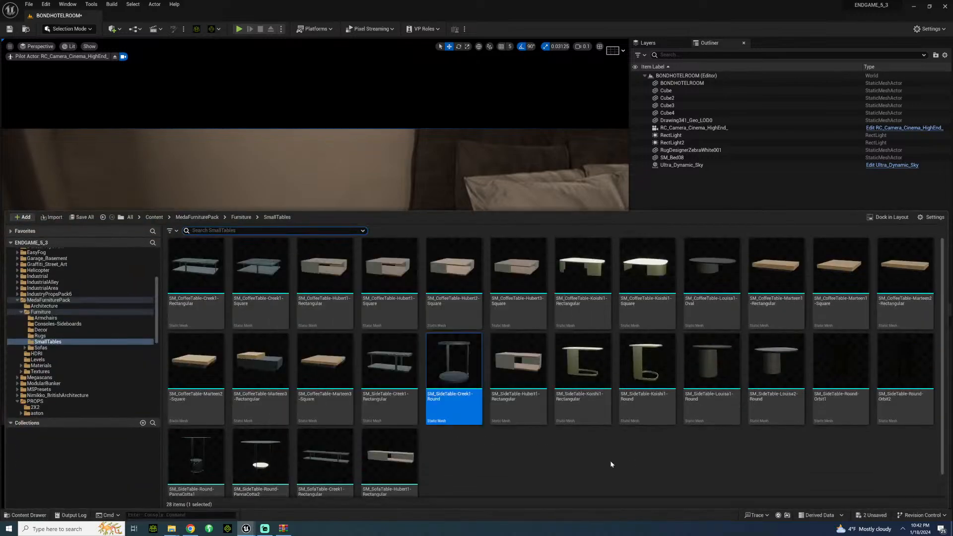
click(839, 363)
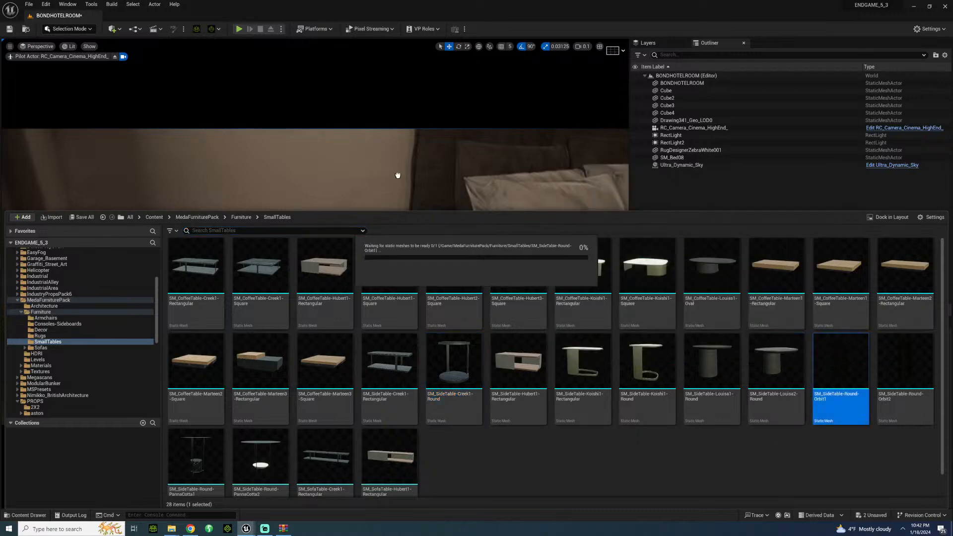
drag(397, 175, 360, 319)
click(305, 319)
mouse_move(305, 319)
right_down()
mouse_move(315, 314)
mouse_move(304, 300)
mouse_move(314, 320)
right_up()
click(314, 320)
key(Delete)
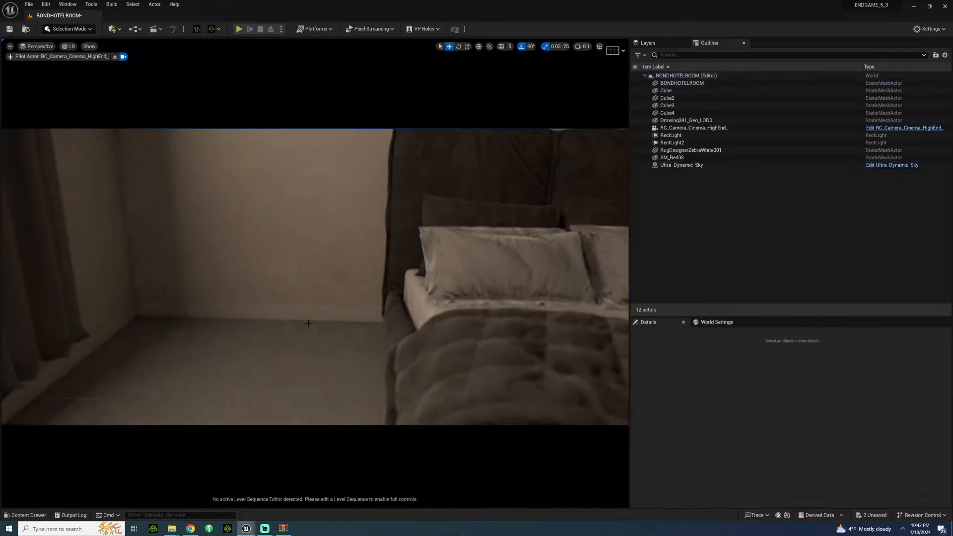
Step: Place the SM_SideTable-Louisa1-Round mesh from the SmallTables folder on the floor between the curtains and the bed
click(24, 516)
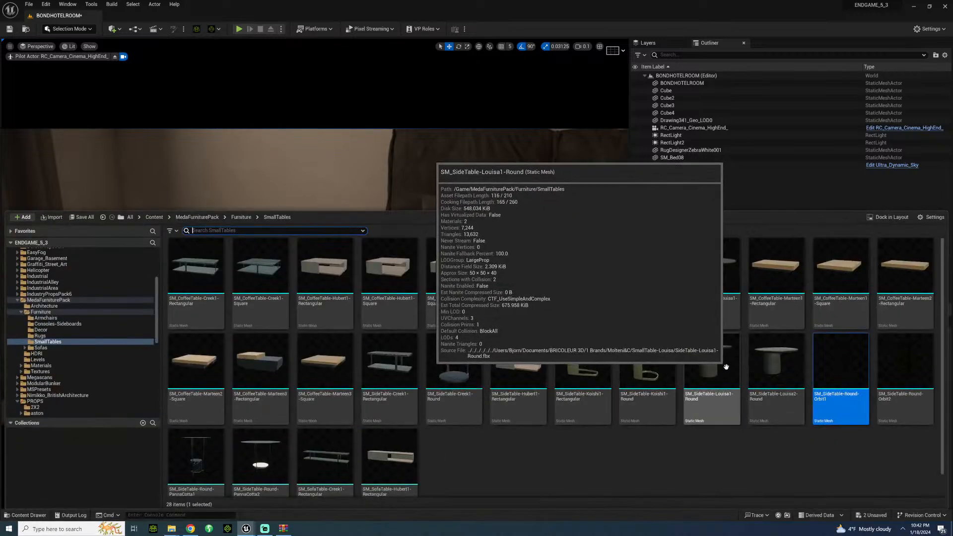
drag(726, 370, 486, 191)
drag(387, 153, 315, 343)
click(294, 363)
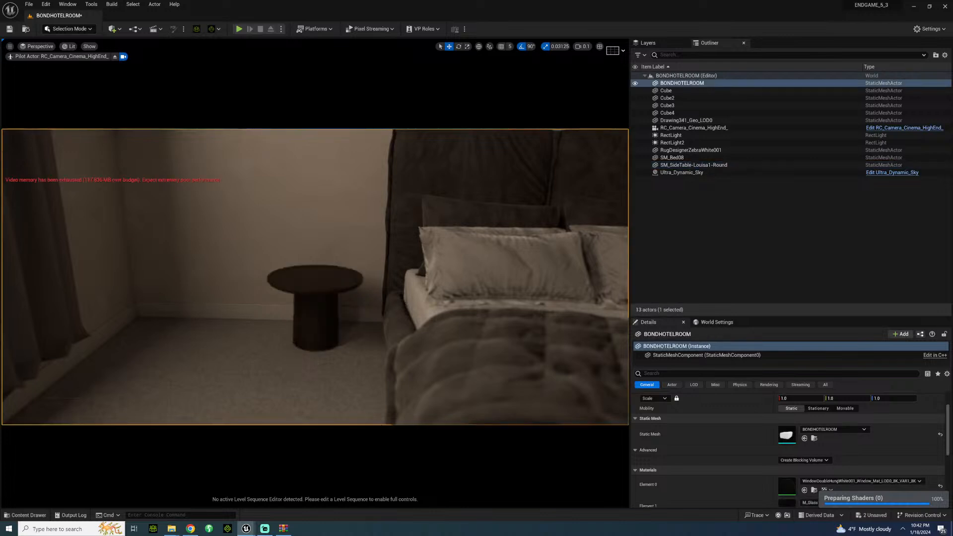
Step: Adjust the Louisa1 round side table's position beside the headboard on the window side of the bed
click(333, 326)
mouse_move(334, 326)
right_down()
mouse_move(278, 317)
mouse_move(333, 326)
right_up()
key(d)
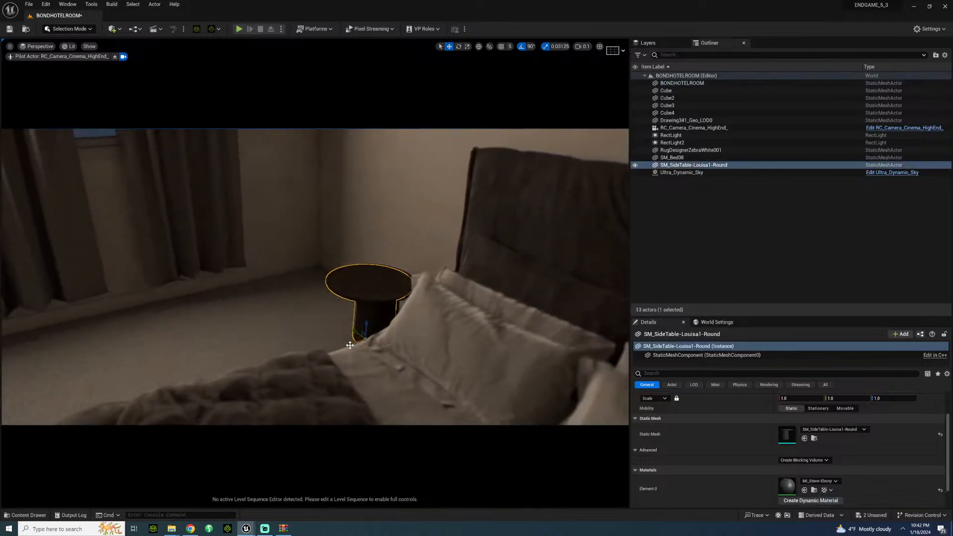
click(320, 333)
right_drag(321, 333, 405, 333)
key(w)
key(s)
Step: Duplicate the Louisa1 round side table to the opposite side of the bed and save the level
click(151, 284)
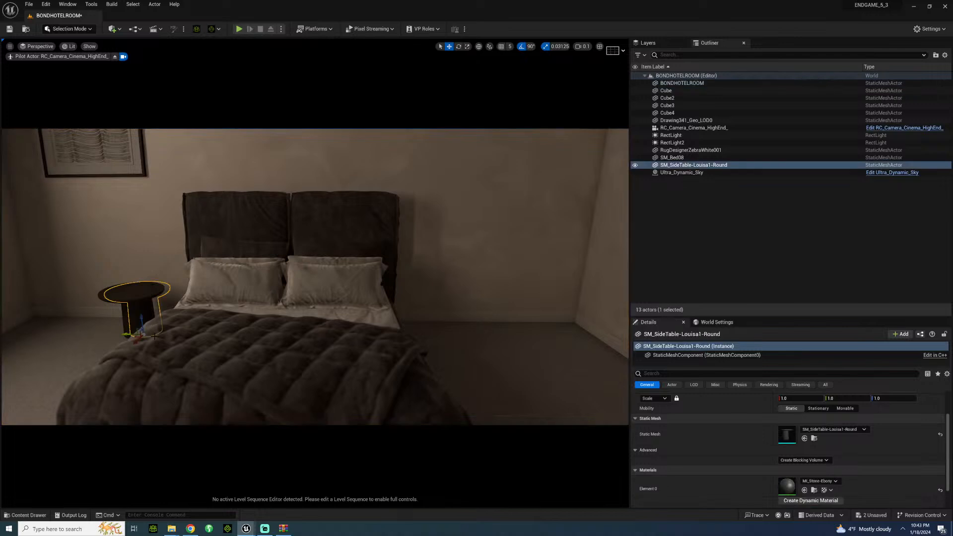
alt+drag(125, 335, 408, 334)
click(467, 335)
key(s)
right_drag(468, 336, 442, 308)
key(w)
key(ctrl+s)
key(a)
key(a)
key(s)
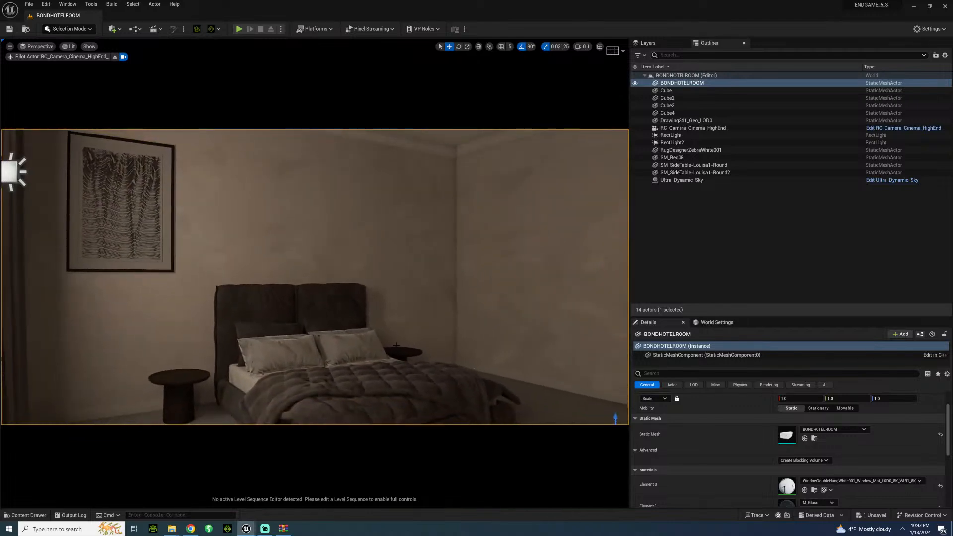
Step: Place SM_Sideboard-Vertigo2 from the Consoles-Sideboards folder on the floor near the wall opposite the windows
click(29, 515)
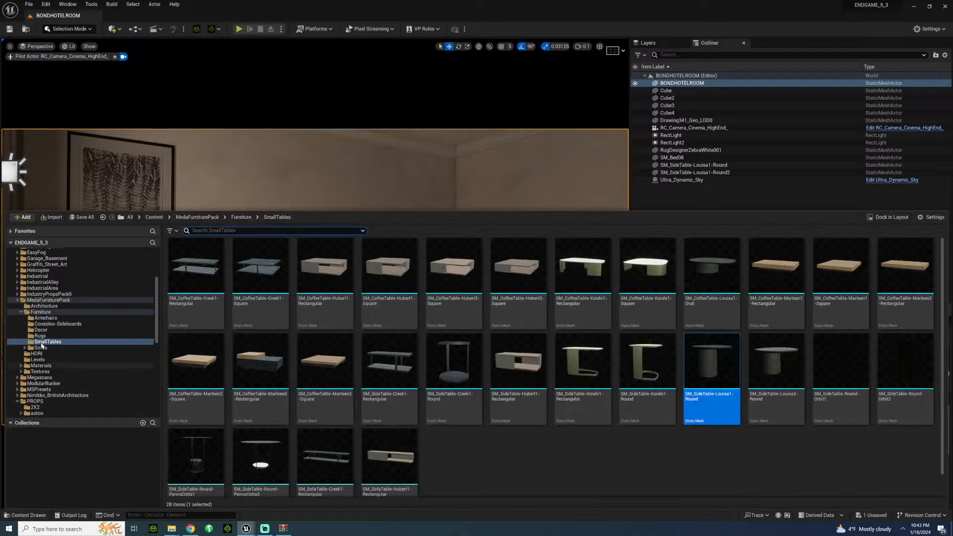
click(58, 324)
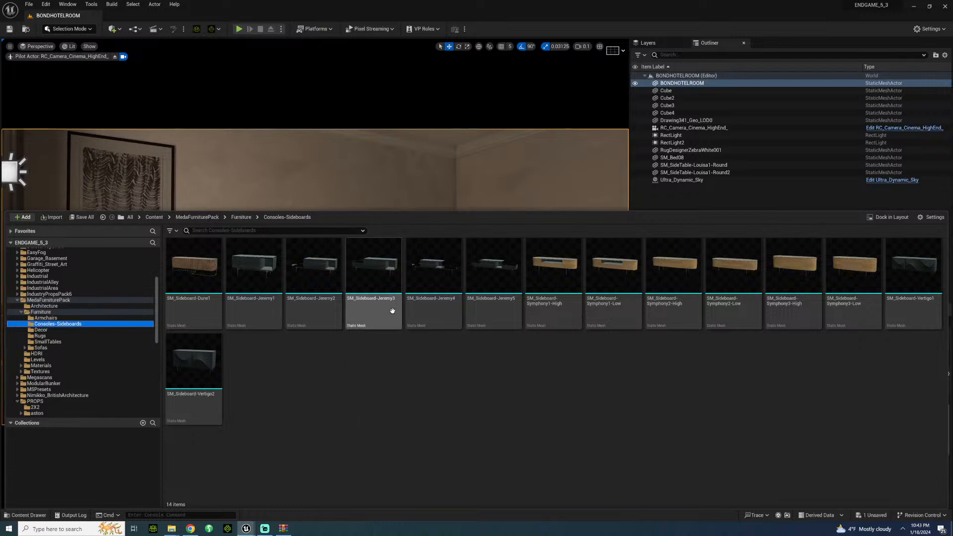
mouse_move(262, 282)
mouse_down()
mouse_move(249, 217)
mouse_move(260, 271)
mouse_up()
click(176, 371)
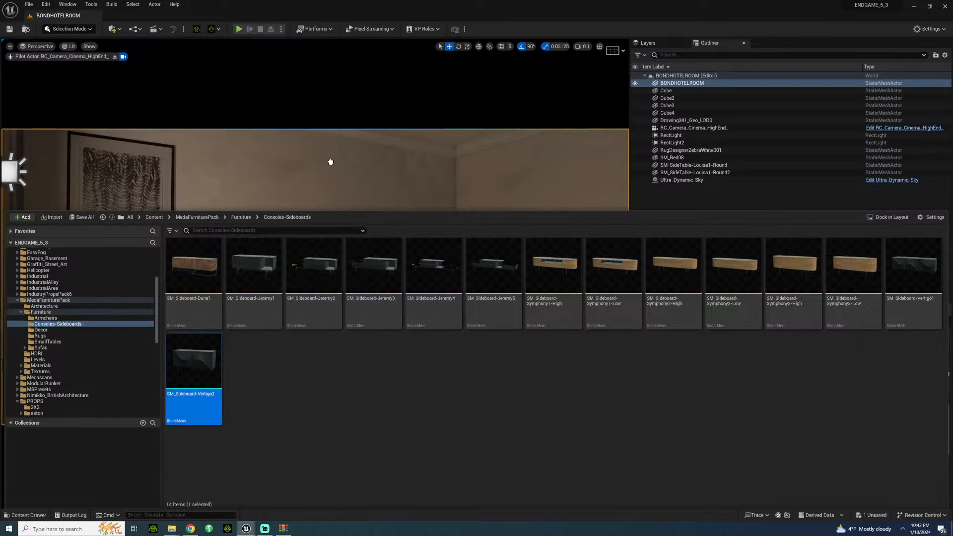
drag(330, 162, 336, 181)
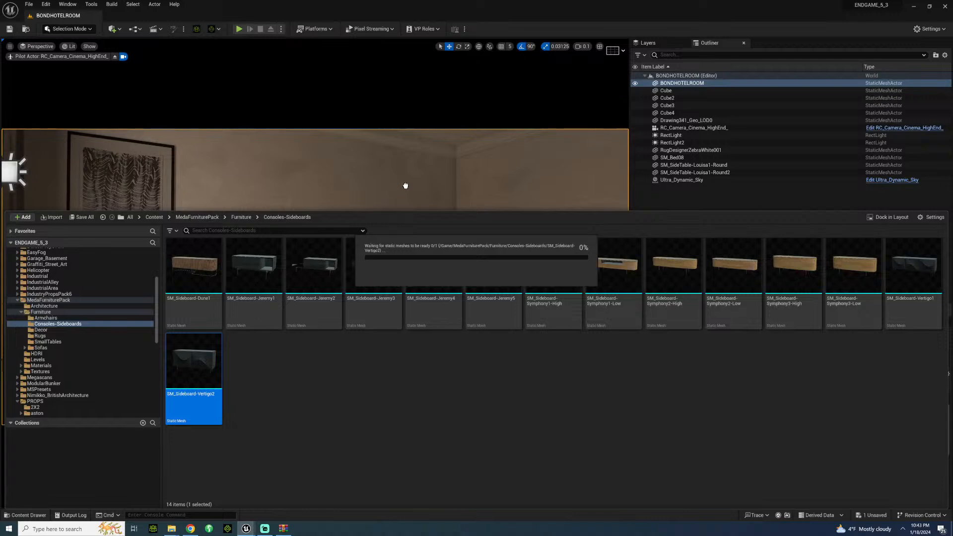
drag(406, 184, 522, 393)
Step: Move the Vertigo2 sideboard back against the wall opposite the windows
key(s)
right_drag(521, 394, 550, 409)
key(w)
key(w)
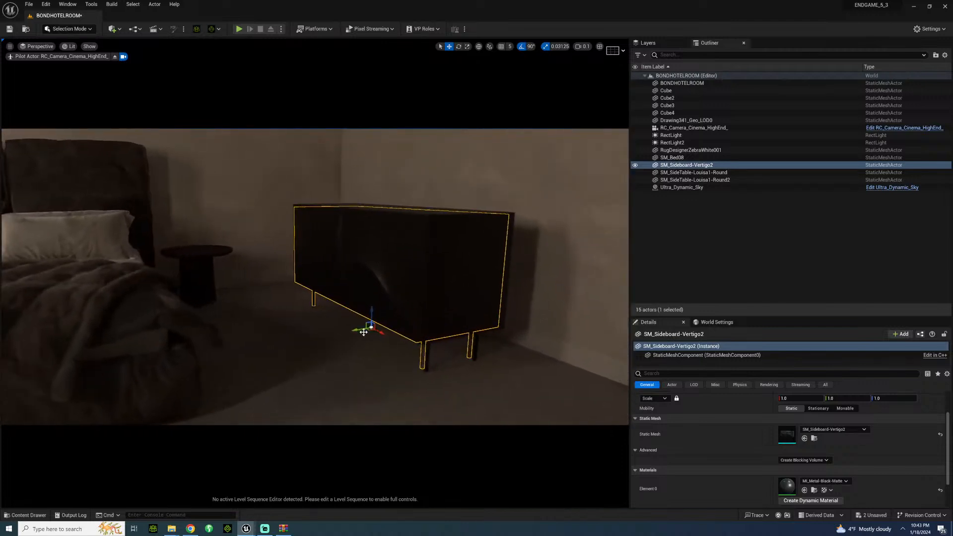
mouse_move(372, 327)
mouse_down()
mouse_move(386, 323)
mouse_move(382, 313)
mouse_up()
click(331, 363)
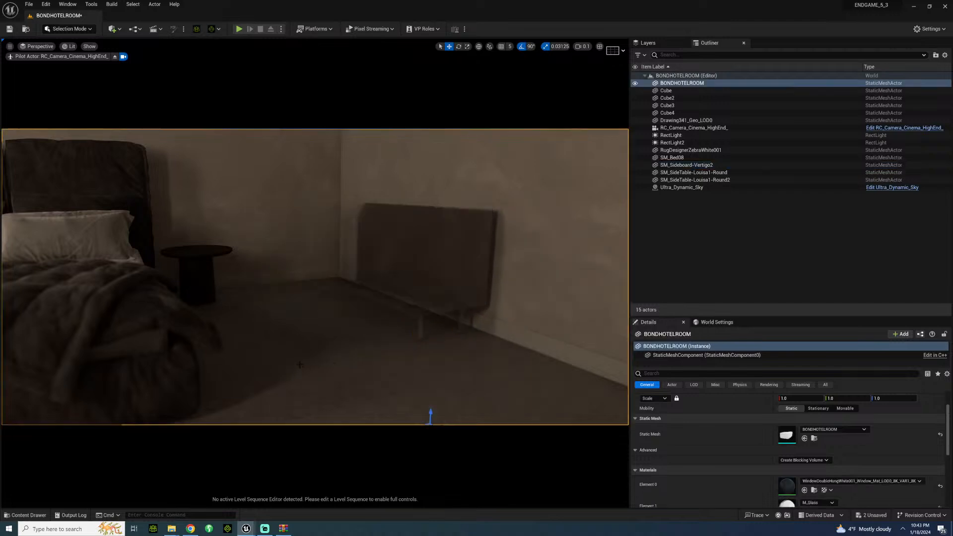
Step: Place SM_Sideboard-Jeremy2 from the Consoles-Sideboards folder on the zebra rug, near the wall facing the foot of the bed
right_drag(330, 363, 426, 367)
key(s)
key(a)
key(s)
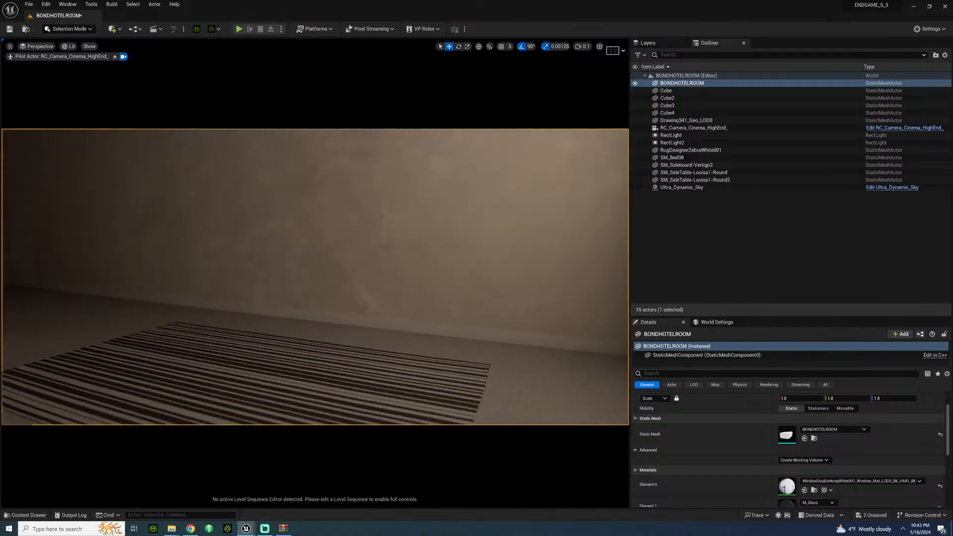
click(29, 519)
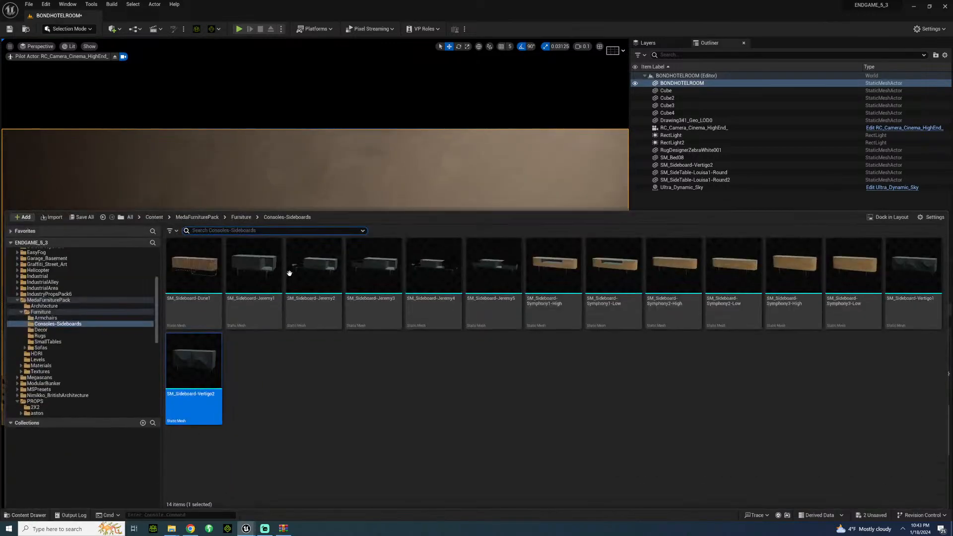
drag(301, 280, 264, 209)
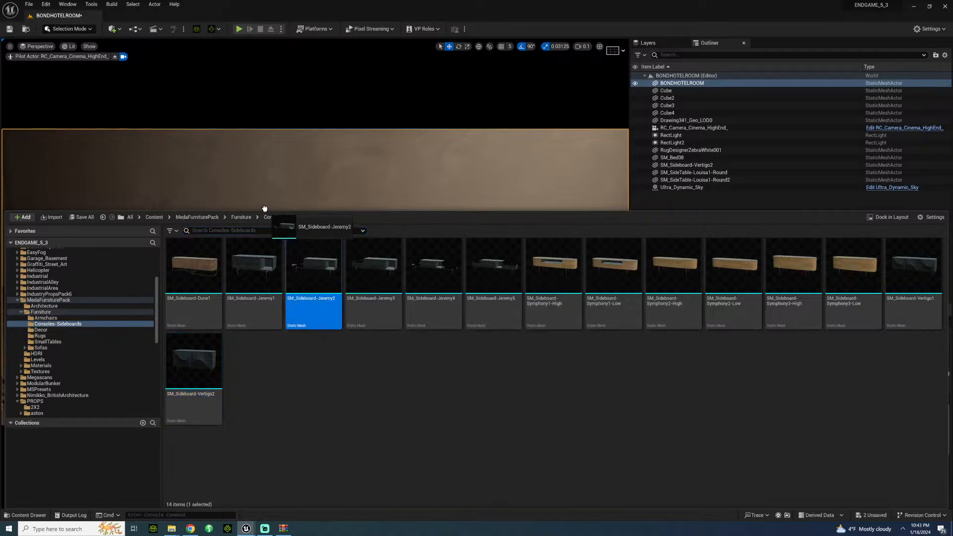
drag(222, 157, 343, 374)
Step: Move the Jeremy2 sideboard off the rug toward the wall and shift it slightly farther from the windows
right_drag(328, 278, 348, 315)
key(w)
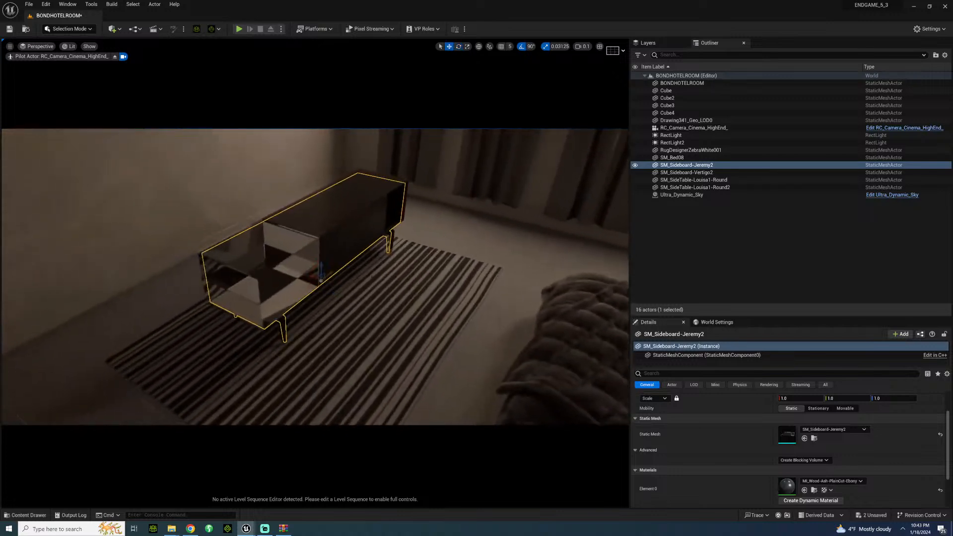
drag(314, 279, 245, 260)
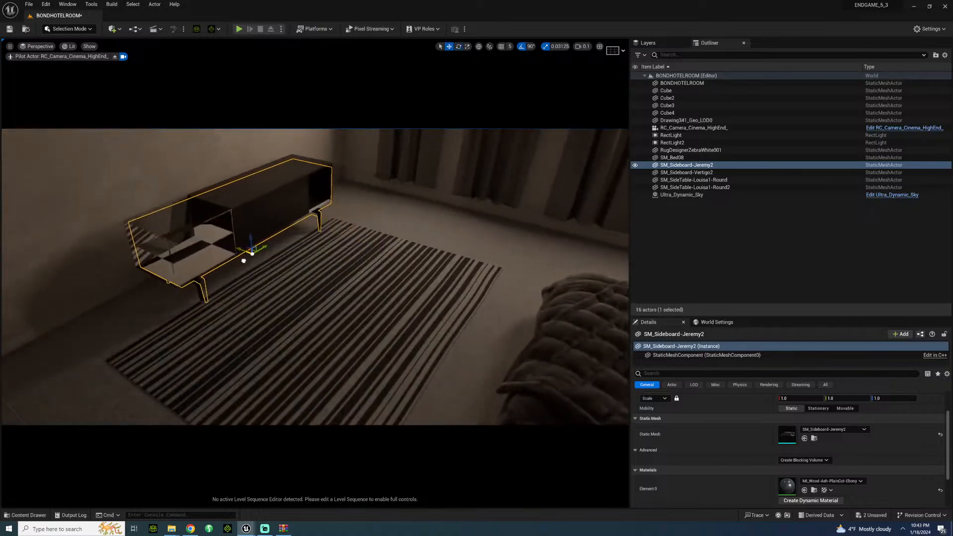
click(318, 302)
right_drag(318, 303, 304, 227)
click(343, 303)
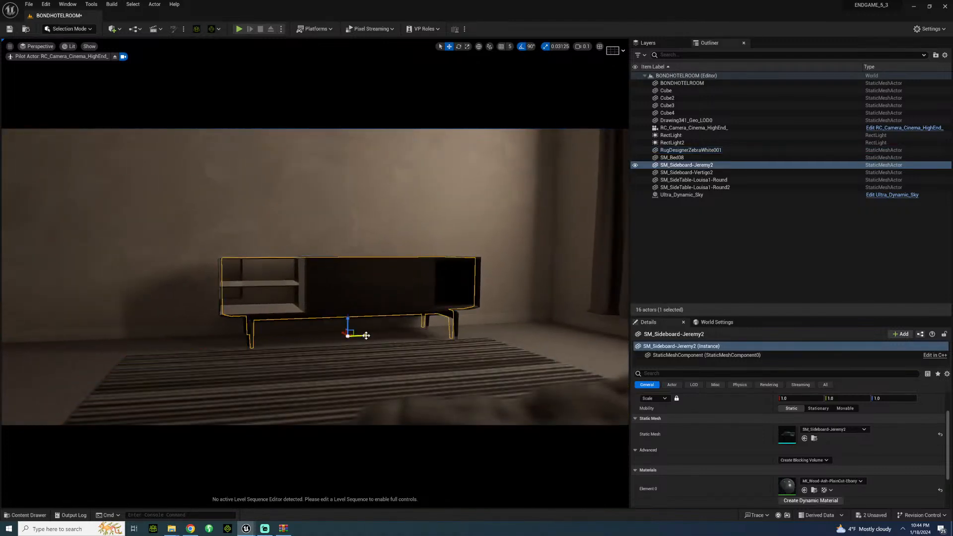
right_drag(367, 400, 357, 400)
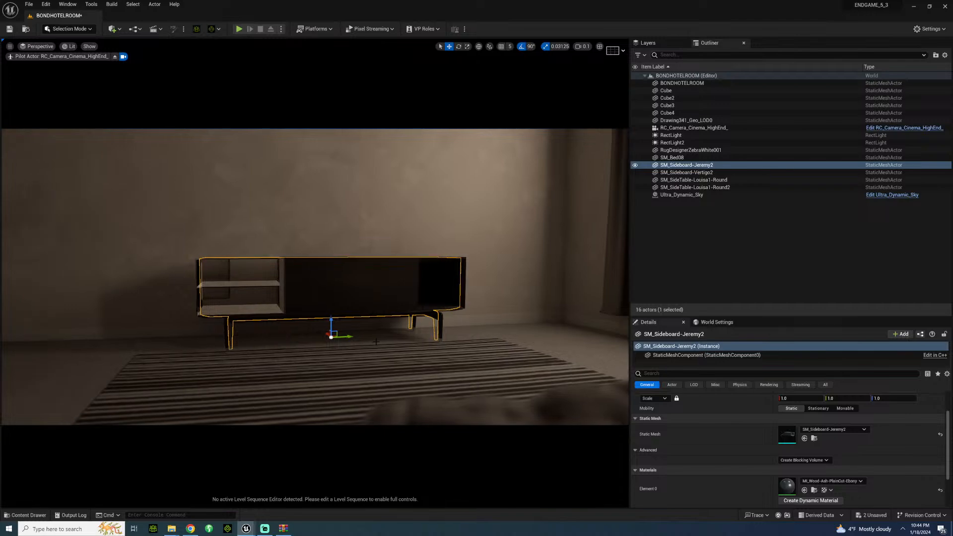
Step: Shift the zebra rug away from the Jeremy2 sideboard, toward the foot of the bed
click(521, 351)
key(f)
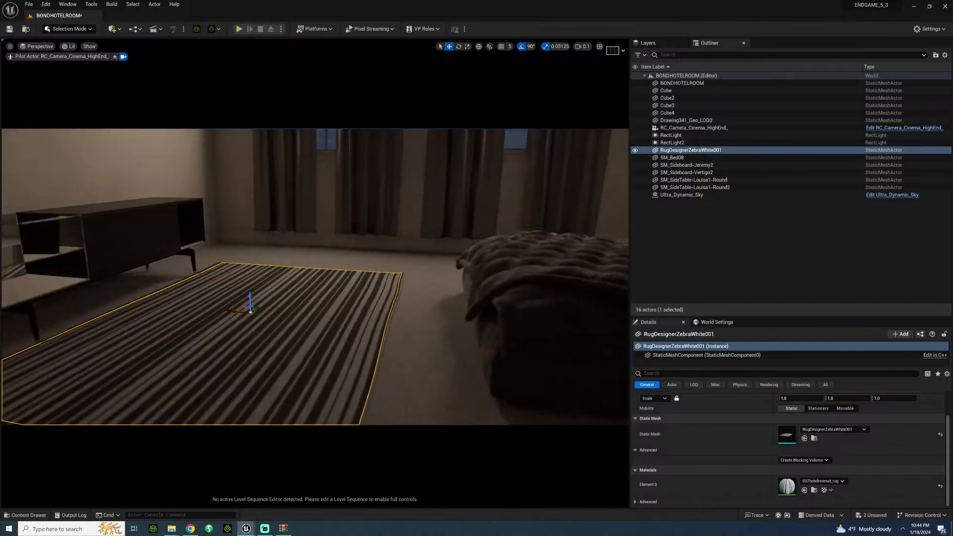
drag(234, 312, 258, 314)
Step: Move the round side table on the side away from the windows closer to the bed
click(440, 328)
right_drag(439, 328, 568, 312)
click(422, 336)
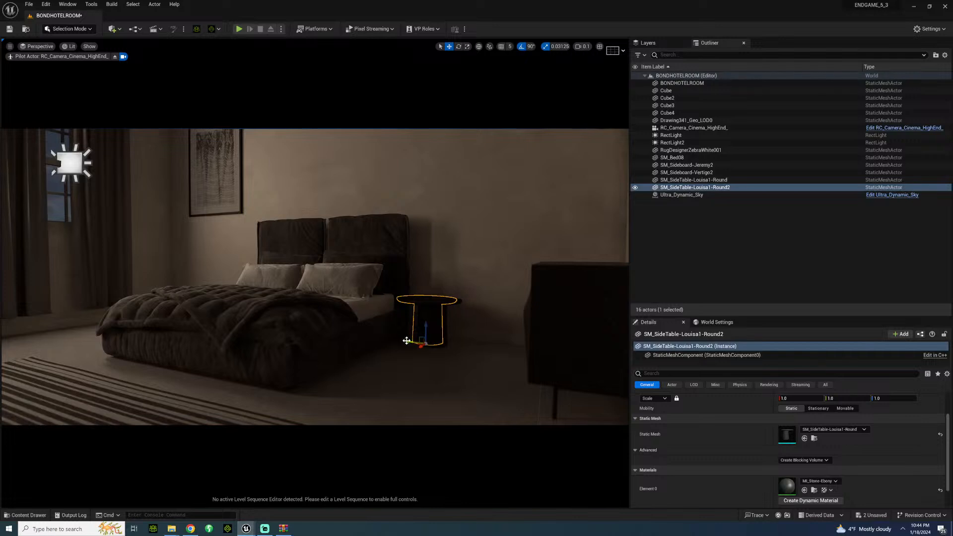
Step: Nudge the window-side round side table into place beside the headboard and save the level
click(317, 327)
right_drag(317, 327, 253, 328)
key(w)
right_drag(328, 304, 302, 320)
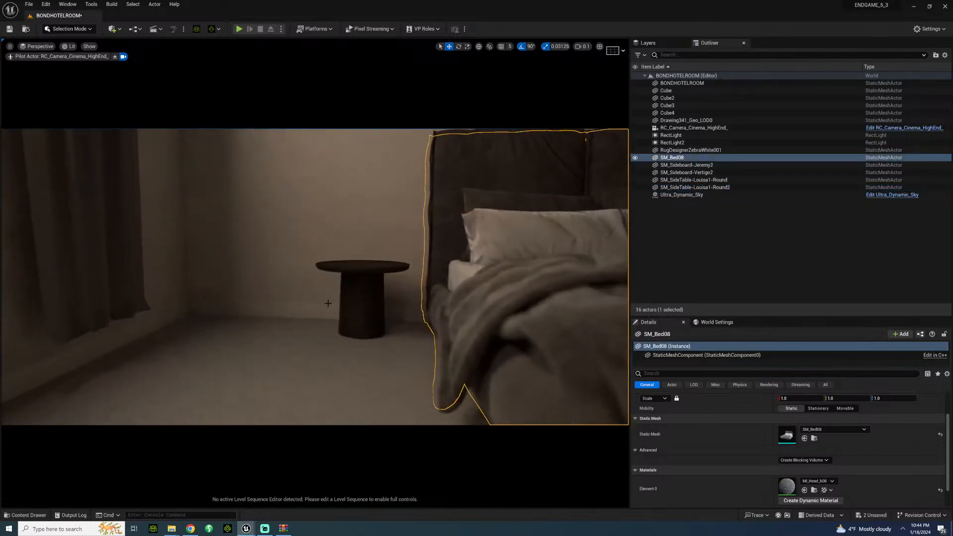
click(361, 300)
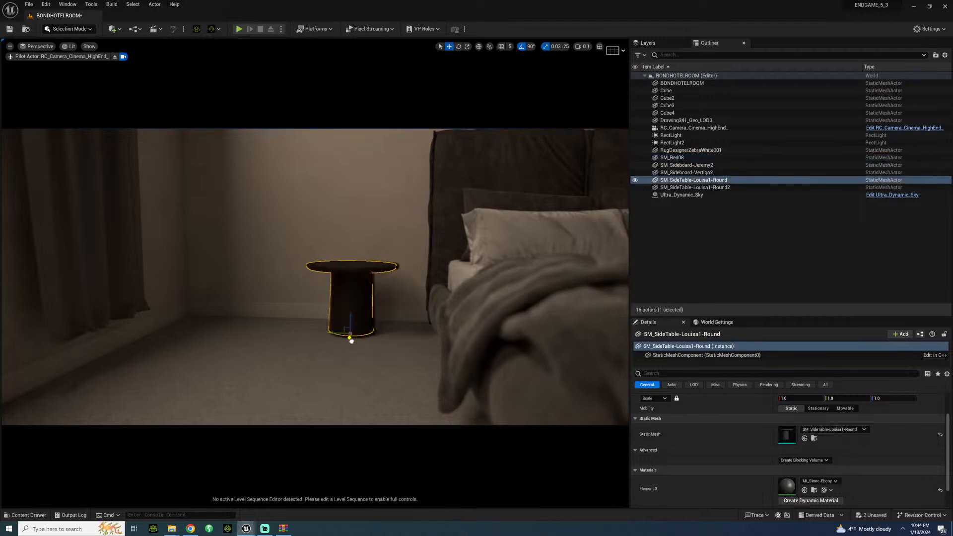
click(297, 307)
key(s)
right_drag(298, 307, 354, 255)
key(d)
key(s)
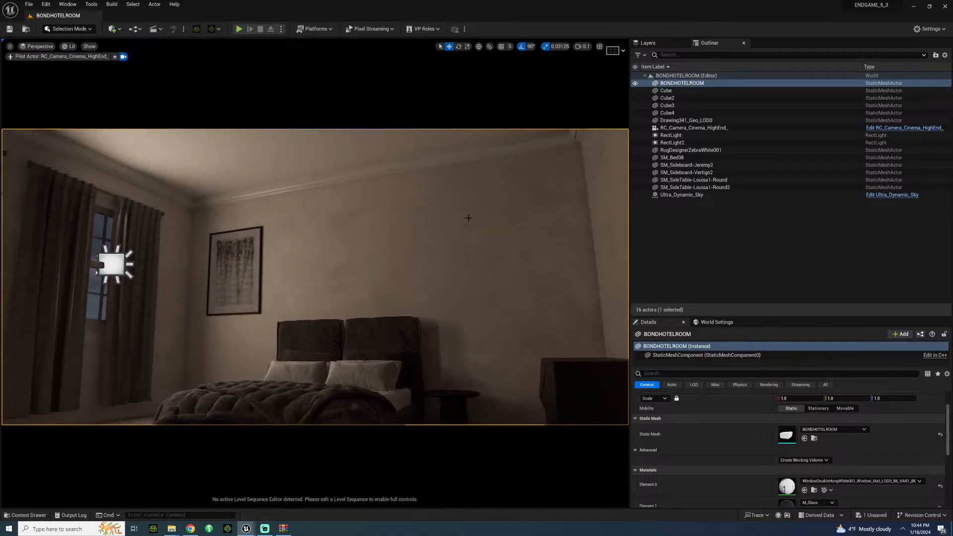
Step: Replace the MI_Glass_Bronzed material in Element 1 of the Jeremy2 sideboard with MI_Glass_02
key(s)
right_drag(468, 218, 378, 248)
key(d)
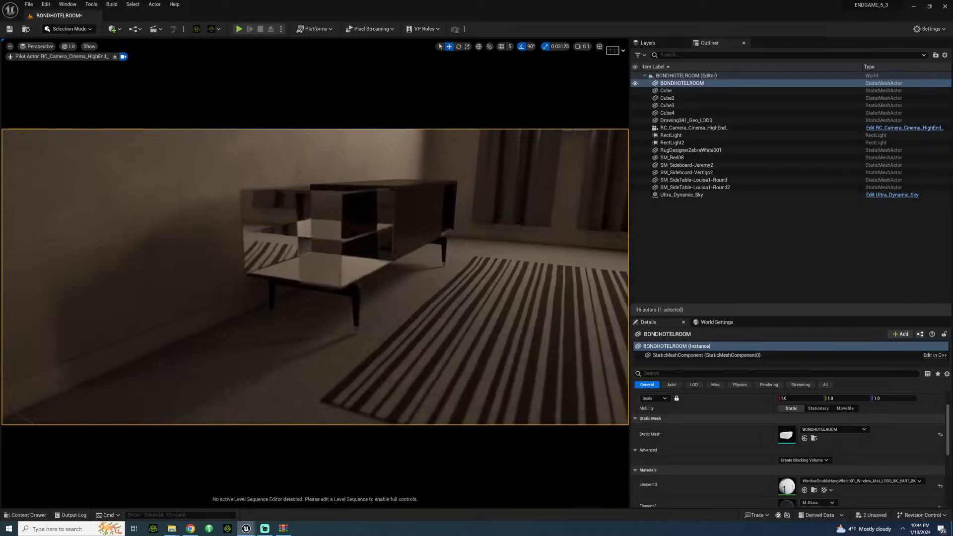
click(372, 276)
scroll(720, 422, down, 3)
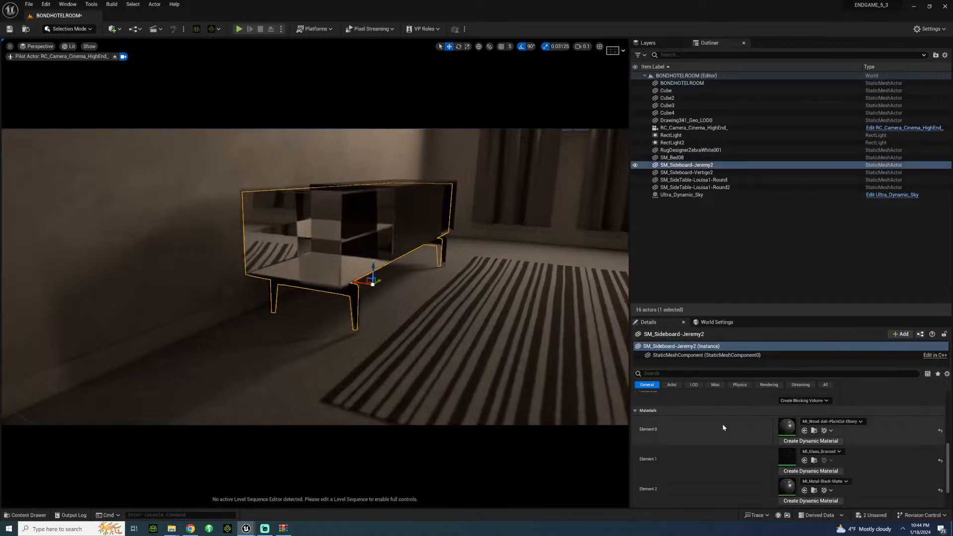
scroll(725, 430, down, 2)
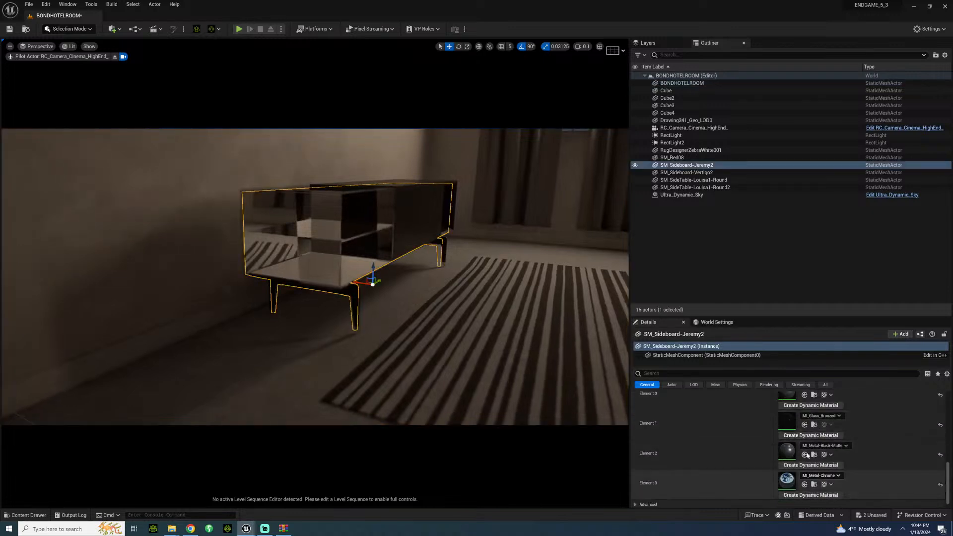
click(822, 415)
click(842, 346)
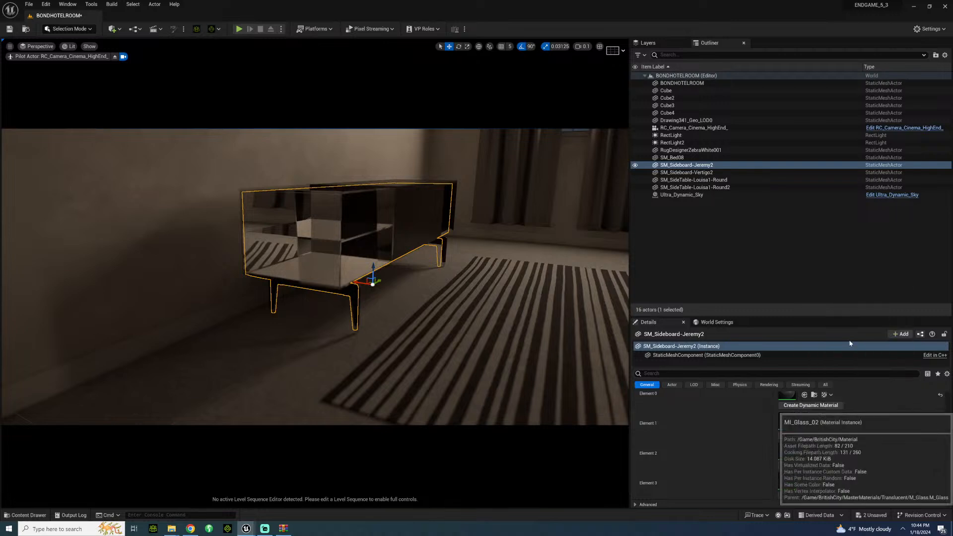
Step: Examine the new glass on the Jeremy2 sideboard from several angles
click(425, 292)
right_drag(425, 292, 374, 299)
key(a)
key(d)
key(w)
key(d)
key(s)
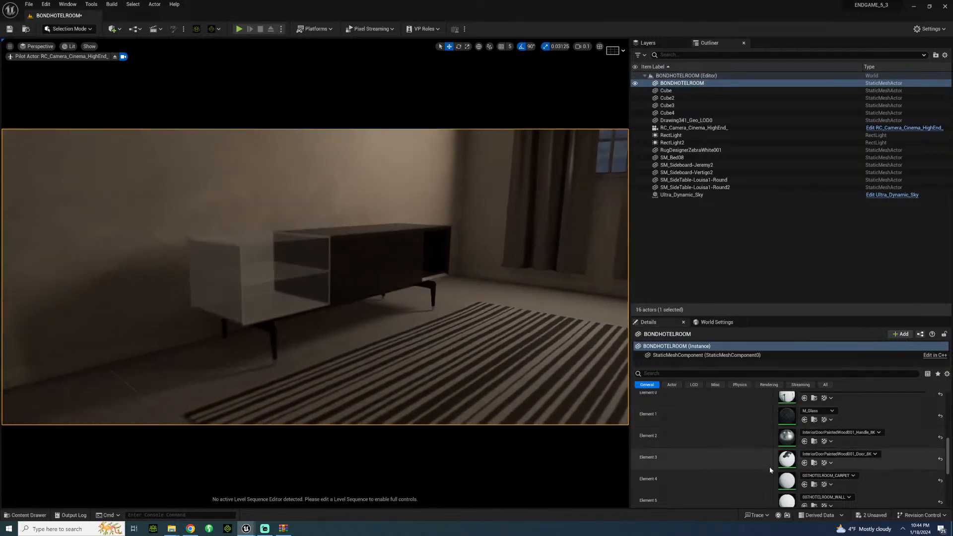
right_drag(572, 422, 563, 422)
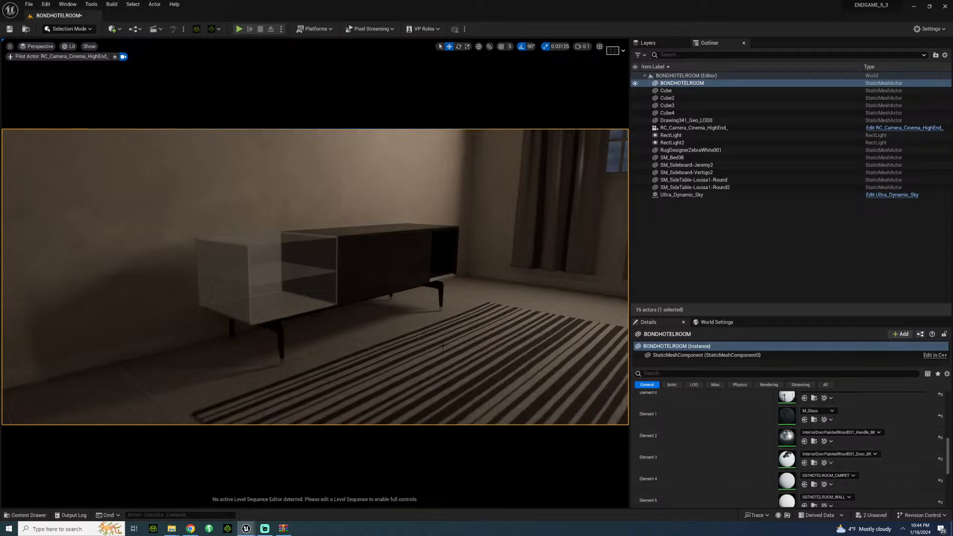
Step: Search the available materials for "ash" and "wood" to use on Element 1 of the Jeremy2 sideboard
click(326, 270)
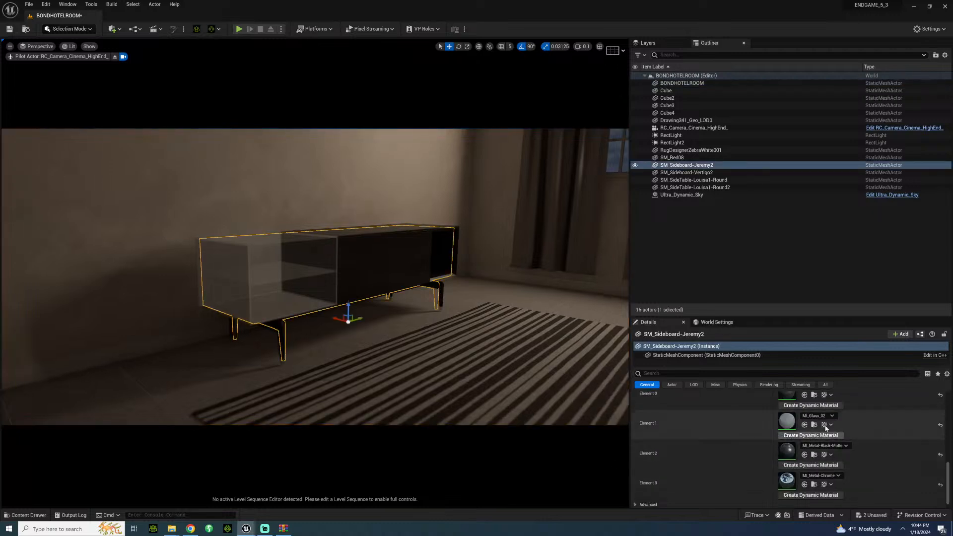
scroll(838, 439, up, 1)
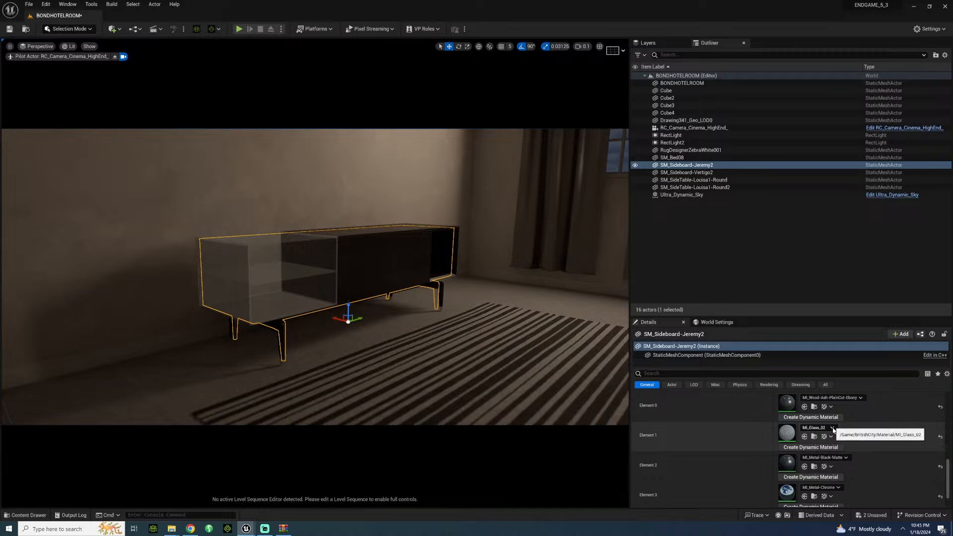
click(831, 428)
text(ash)
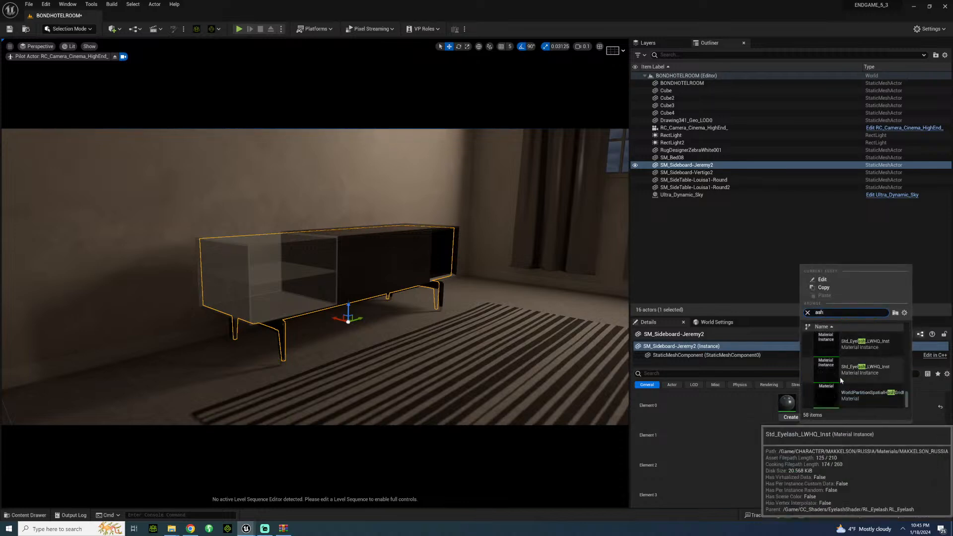
scroll(846, 386, up, 2)
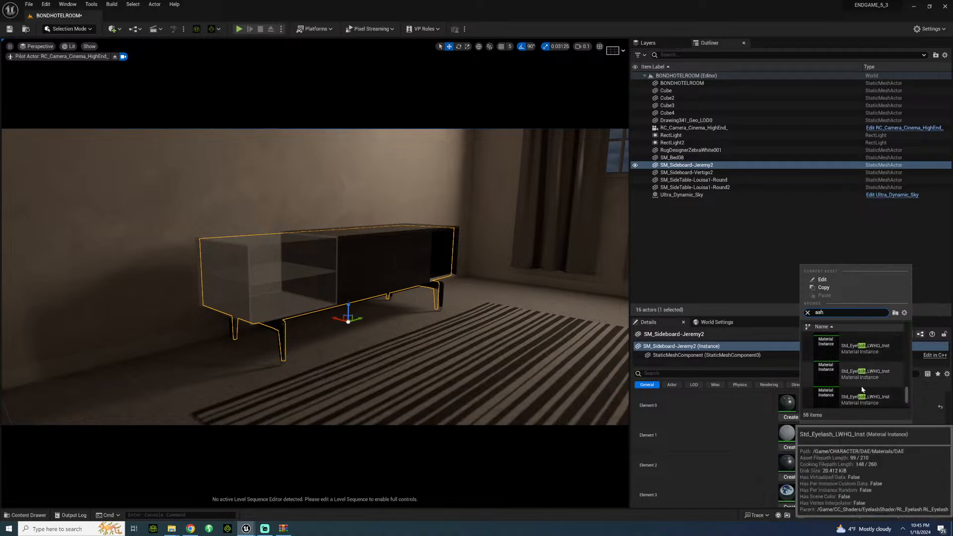
scroll(862, 378, up, 2)
scroll(862, 373, up, 1)
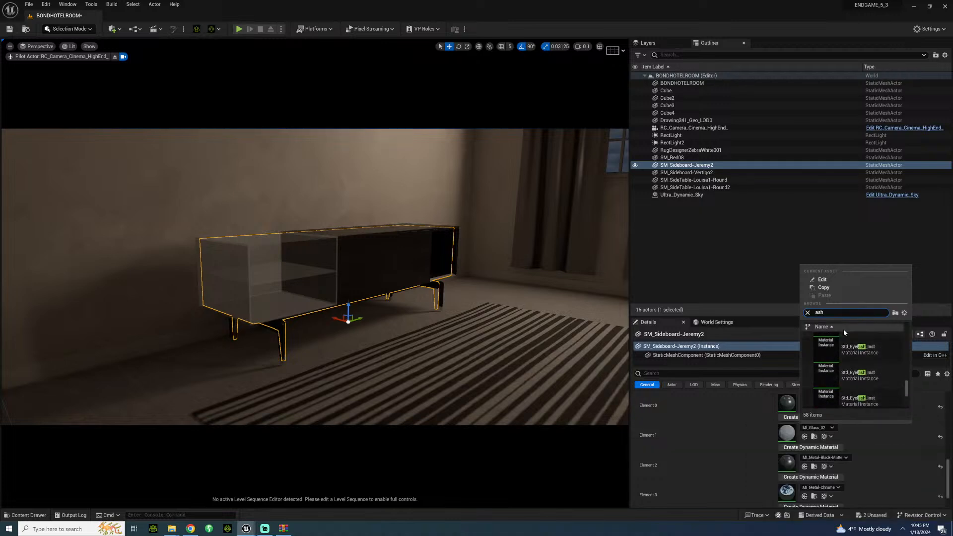
text(wood)
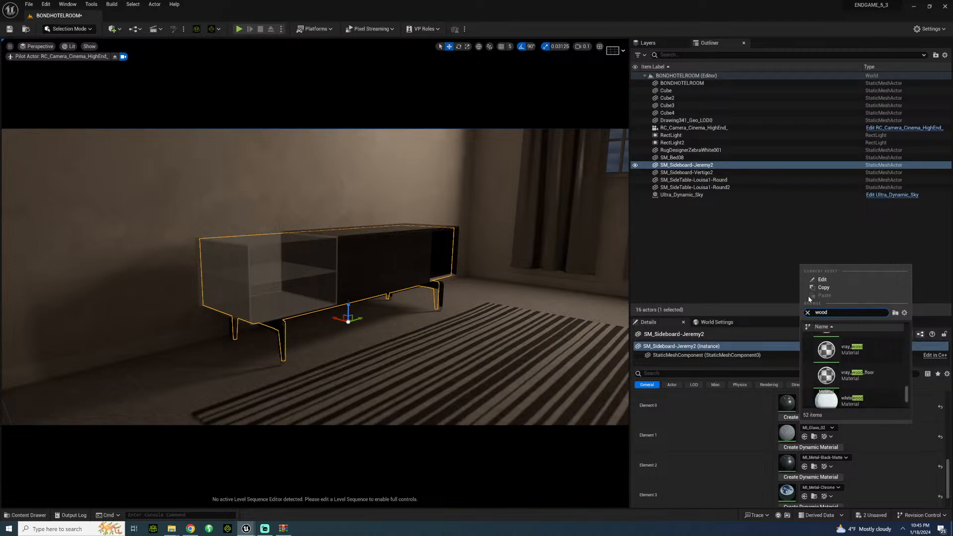
Step: Replace the glass in Element 1 of the Jeremy2 sideboard with its Element 0 material, MI_Wood-Ash-PlainCut-Ebony
click(731, 439)
click(815, 408)
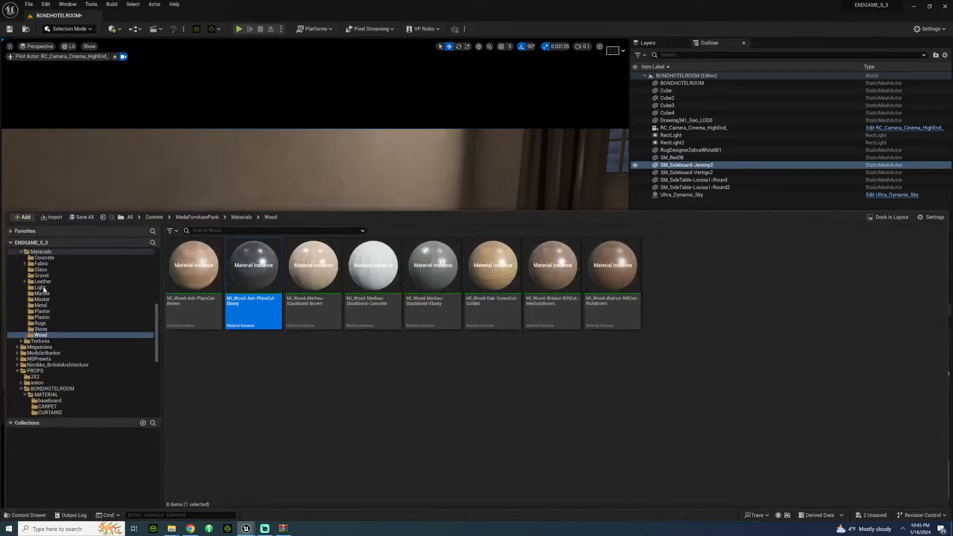
click(45, 512)
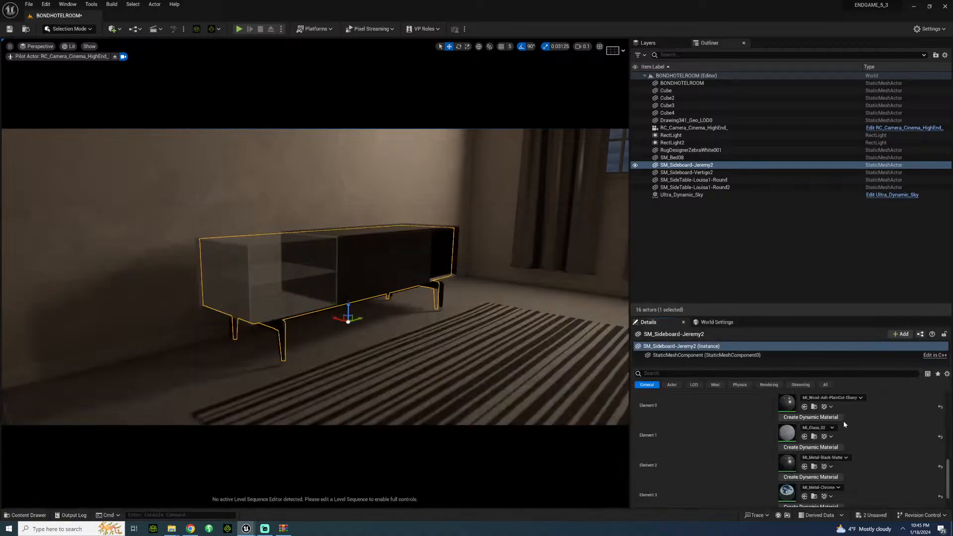
click(804, 438)
click(501, 278)
right_drag(359, 298, 400, 298)
click(287, 283)
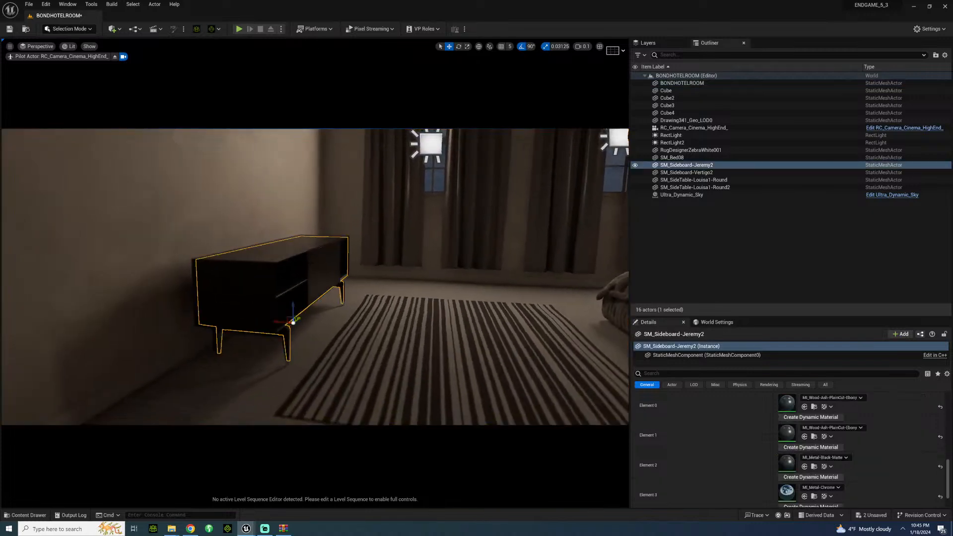
Step: Place SM_Armchair-Walter-1 from MedaFurniturePack's Armchairs folder on the floor between the Jeremy2 sideboard and the window curtains
click(343, 334)
mouse_move(342, 334)
right_down()
mouse_move(312, 335)
mouse_move(364, 322)
mouse_move(351, 322)
right_up()
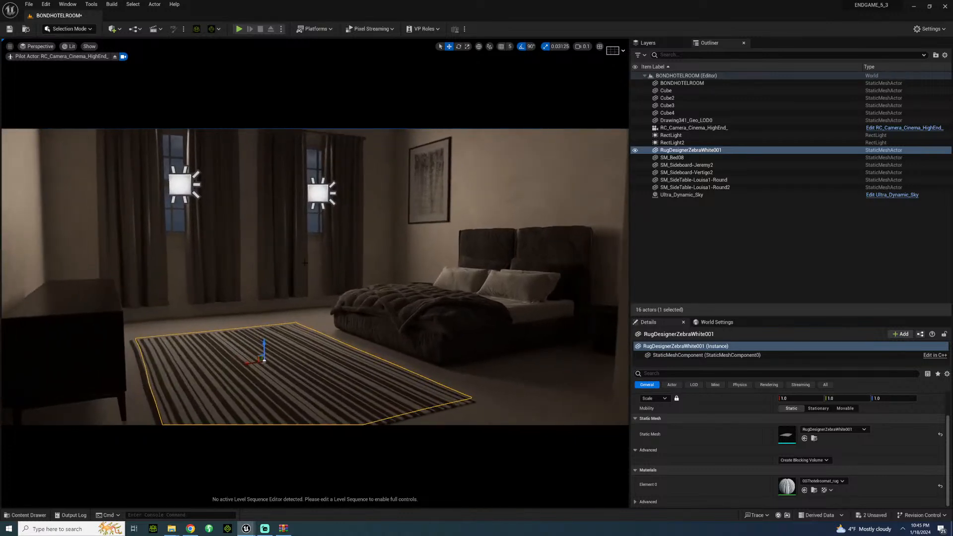
right_drag(305, 262, 174, 295)
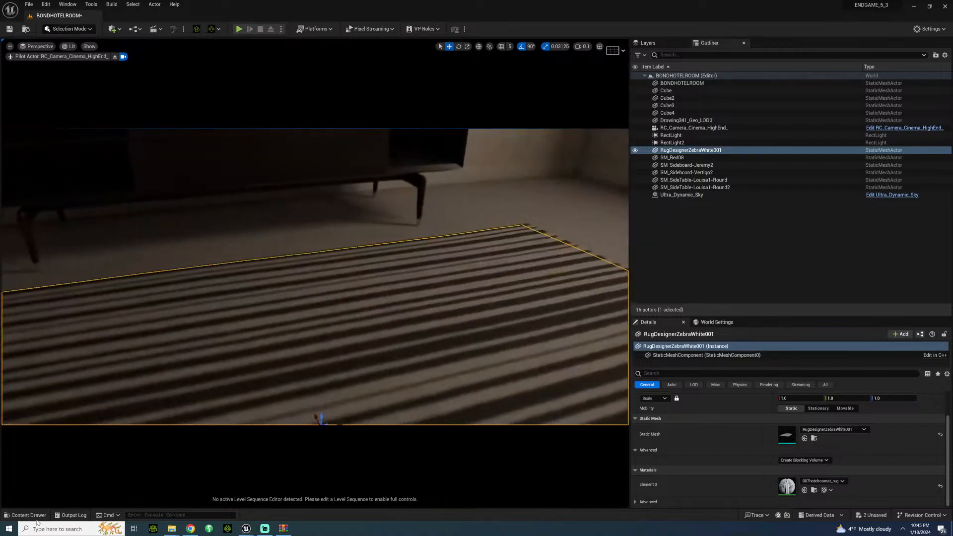
click(31, 515)
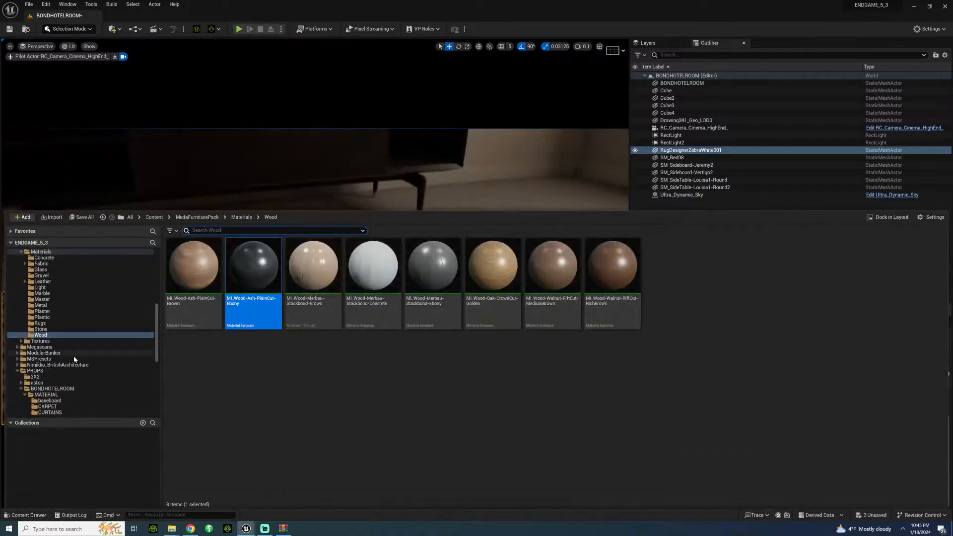
scroll(69, 355, up, 5)
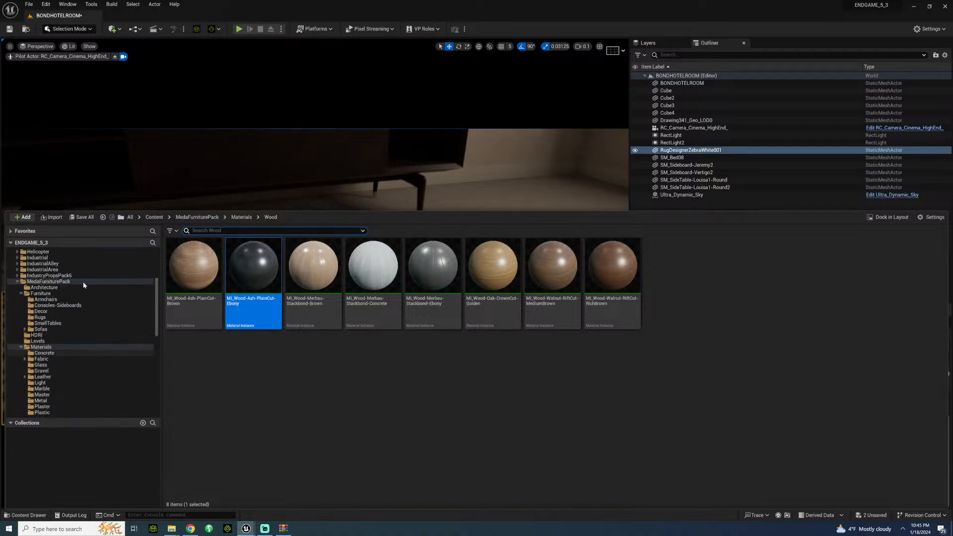
click(44, 294)
click(46, 299)
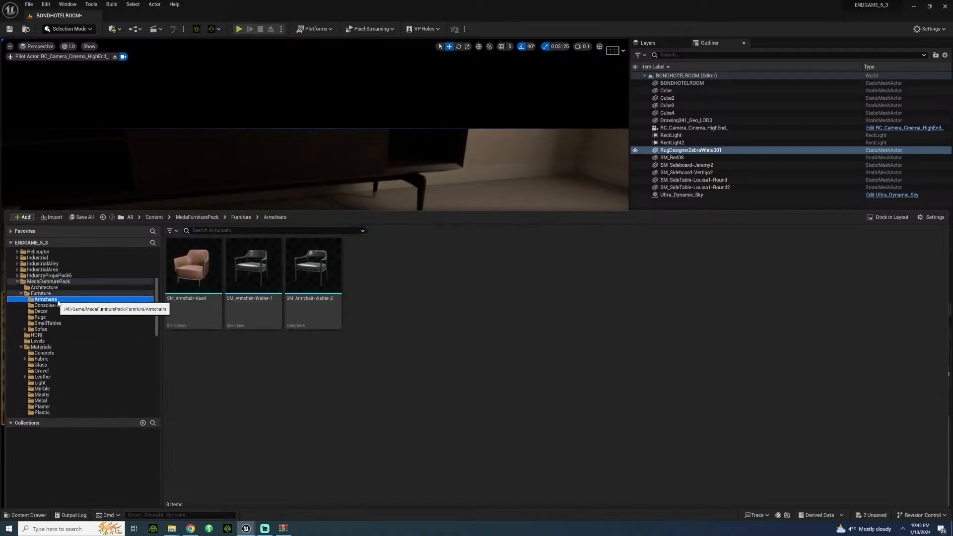
drag(270, 279, 517, 139)
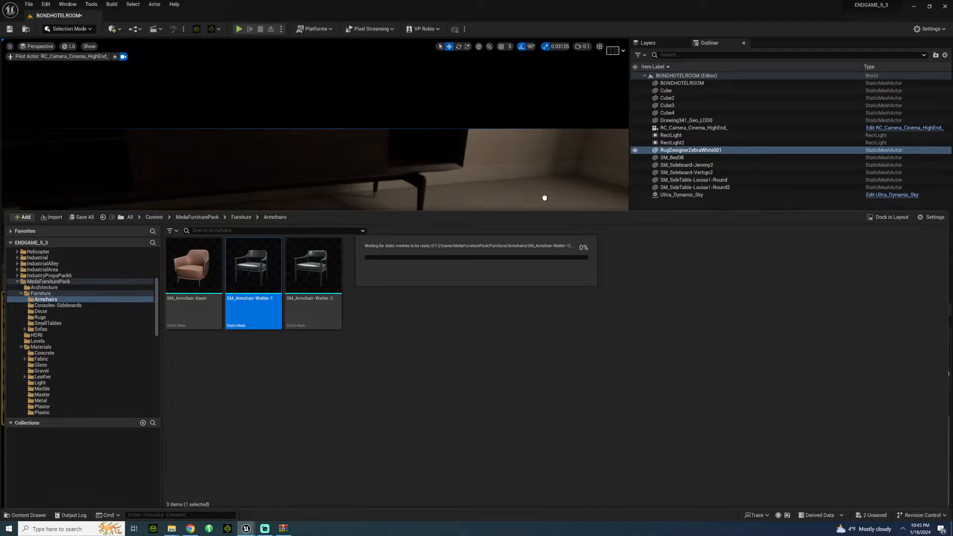
mouse_move(544, 198)
mouse_down()
mouse_move(537, 206)
mouse_move(559, 204)
mouse_move(543, 198)
mouse_up()
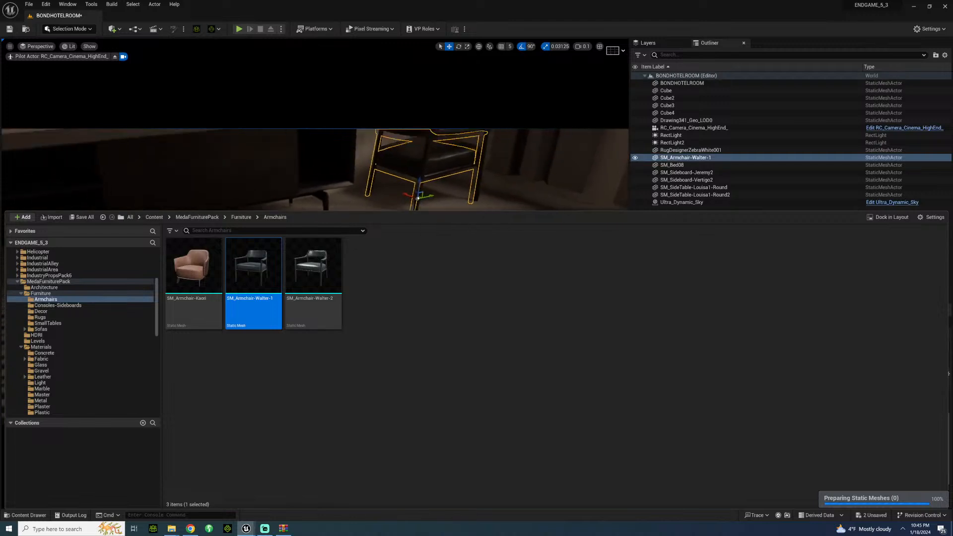
right_drag(542, 198, 578, 231)
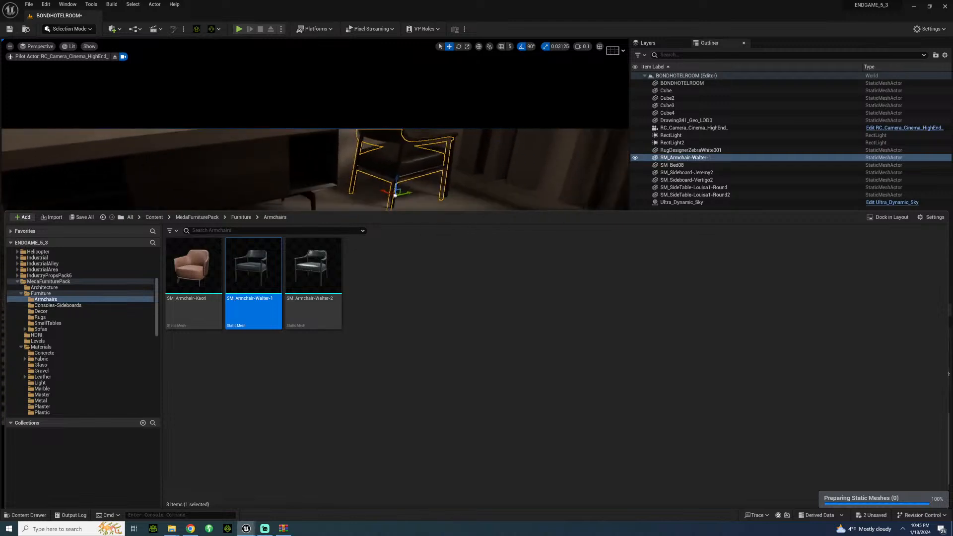
click(40, 516)
Step: Rotate the Walter armchair to face into the room, with rotation snapping turned off
key(e)
drag(391, 208, 418, 206)
click(522, 47)
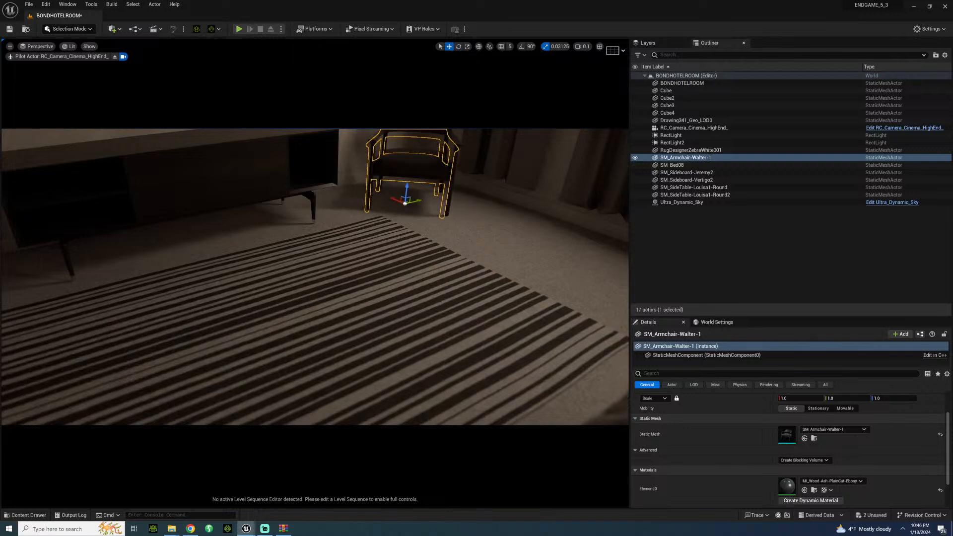
Step: Examine the room around the armchair, the Vertigo2 sideboard and the Jeremy2 sideboard for further furnishing
click(397, 278)
key(s)
right_drag(397, 278, 435, 209)
key(w)
key(a)
key(s)
right_drag(329, 299, 390, 301)
click(317, 241)
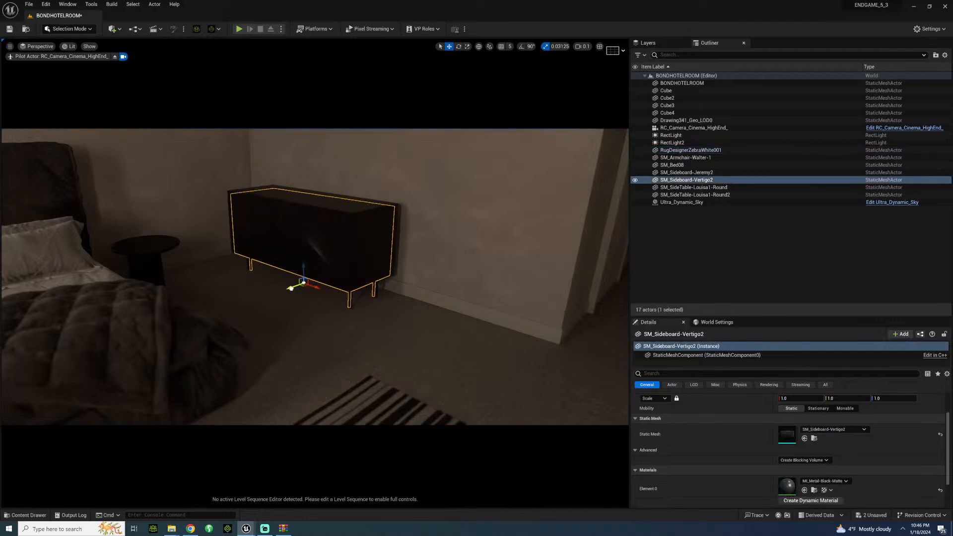
right_drag(322, 288, 447, 291)
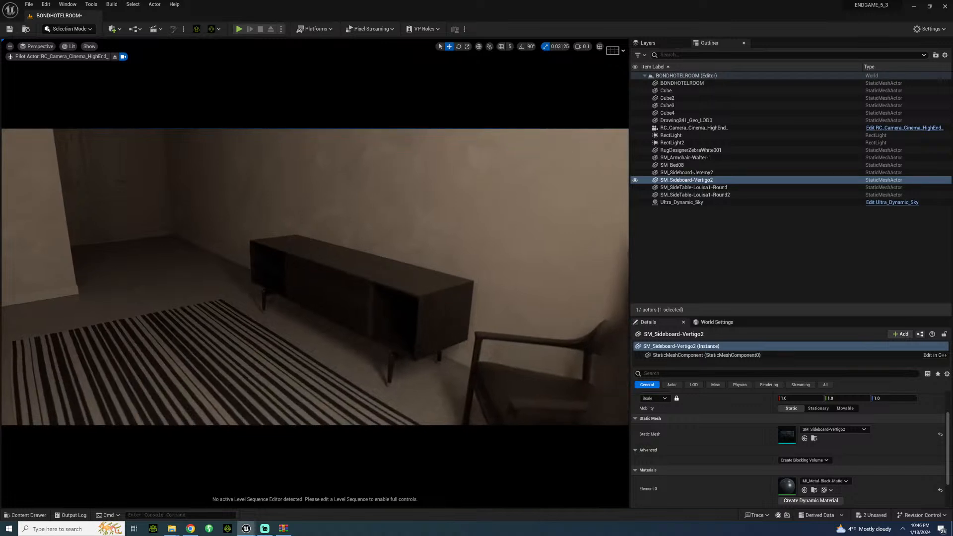
click(360, 285)
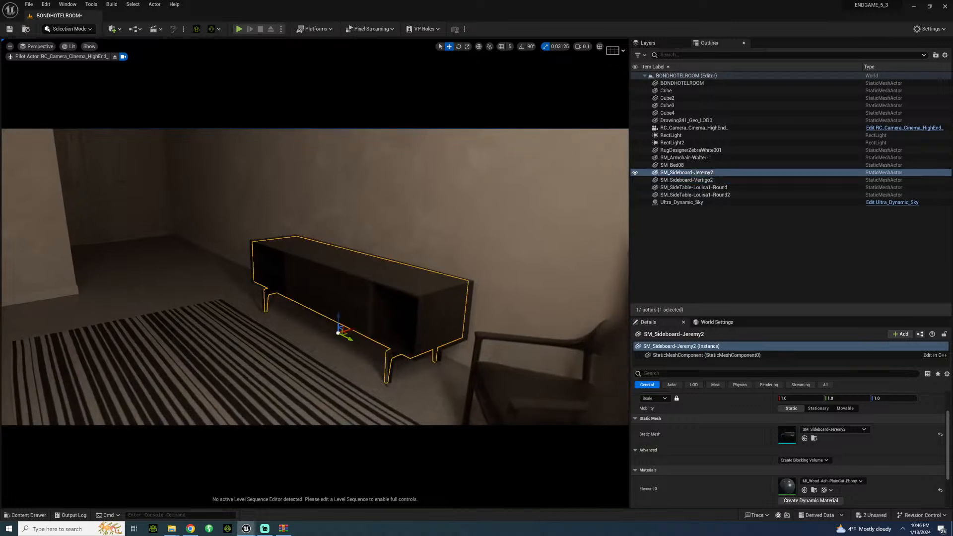
right_drag(359, 286, 154, 283)
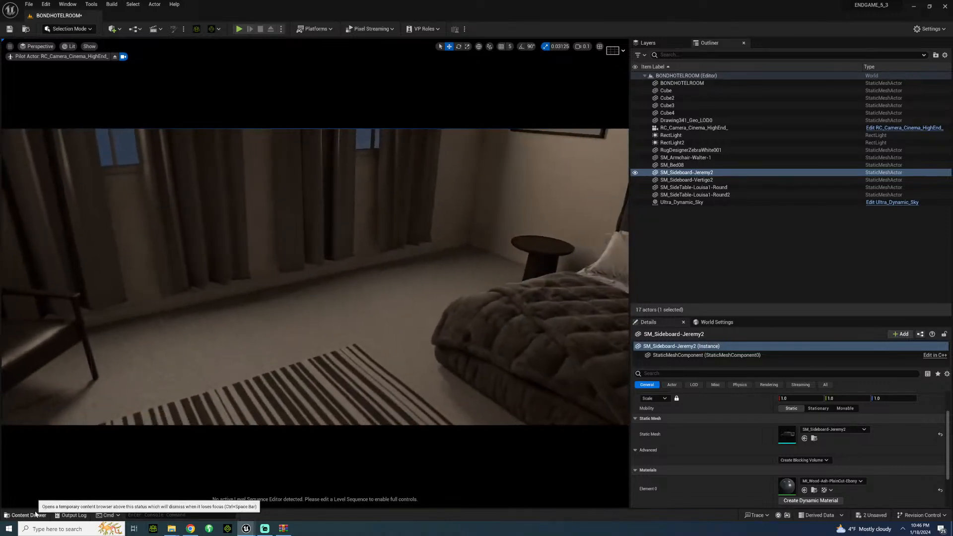
Step: Look through MedaFurniturePack's decor, small tables, rugs, sofas, cushions, armchairs and sideboards for more room props
click(28, 515)
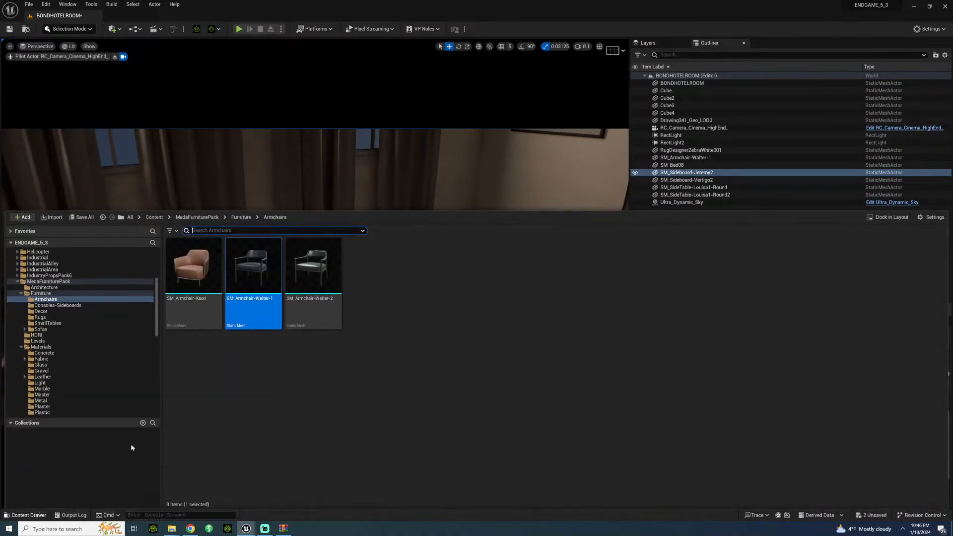
click(41, 312)
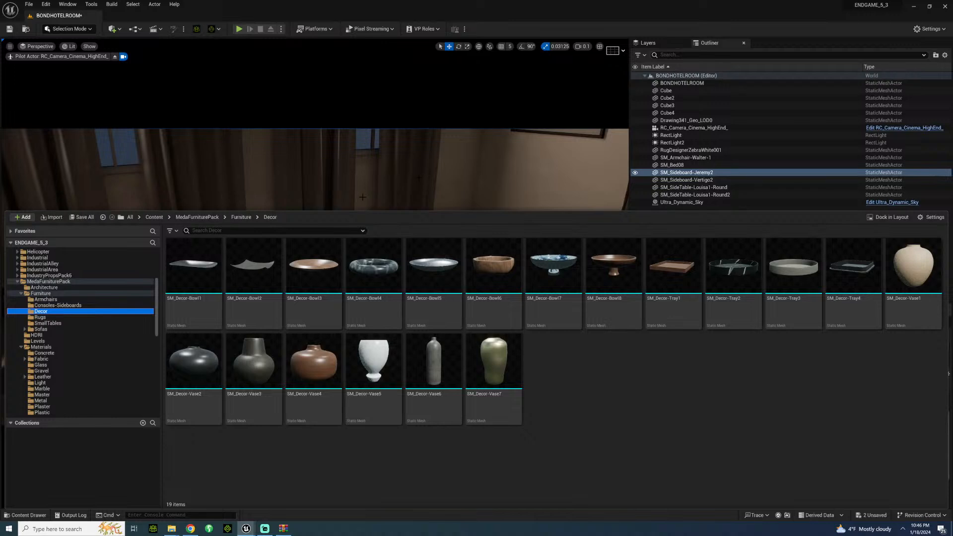
click(46, 323)
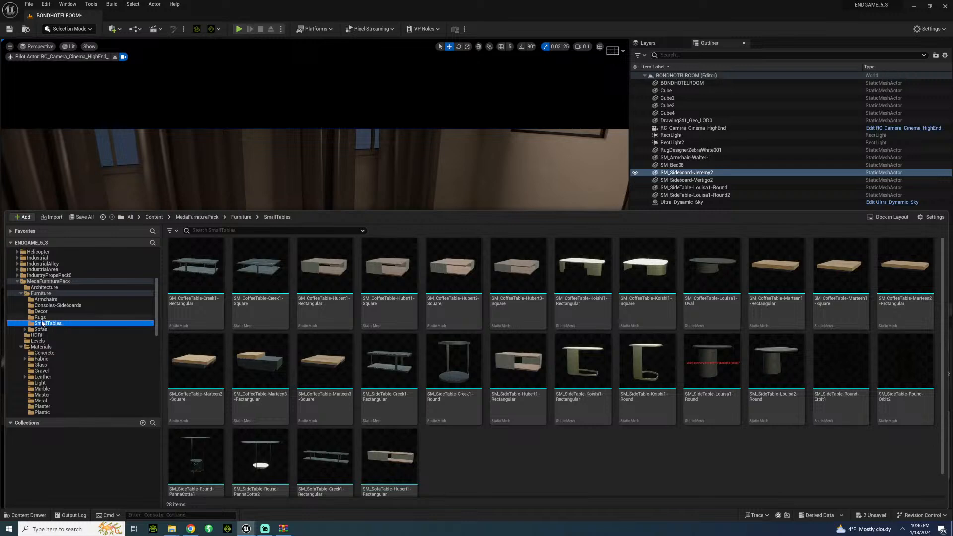
click(39, 318)
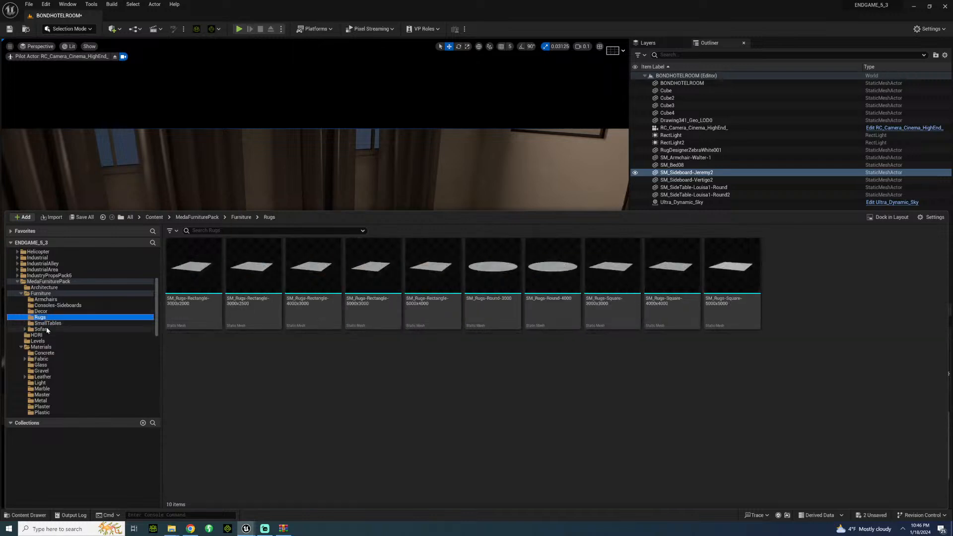
click(40, 329)
click(206, 256)
double_click(205, 256)
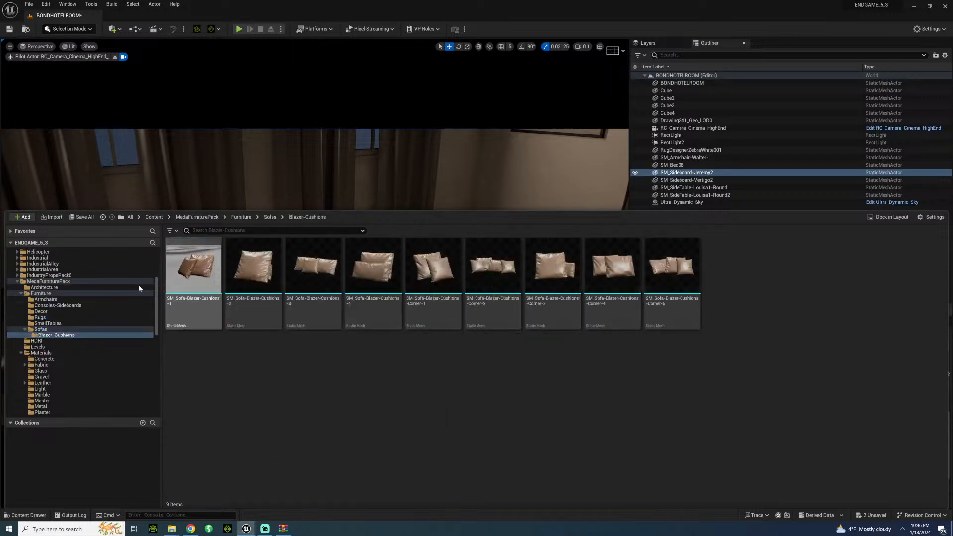
click(33, 330)
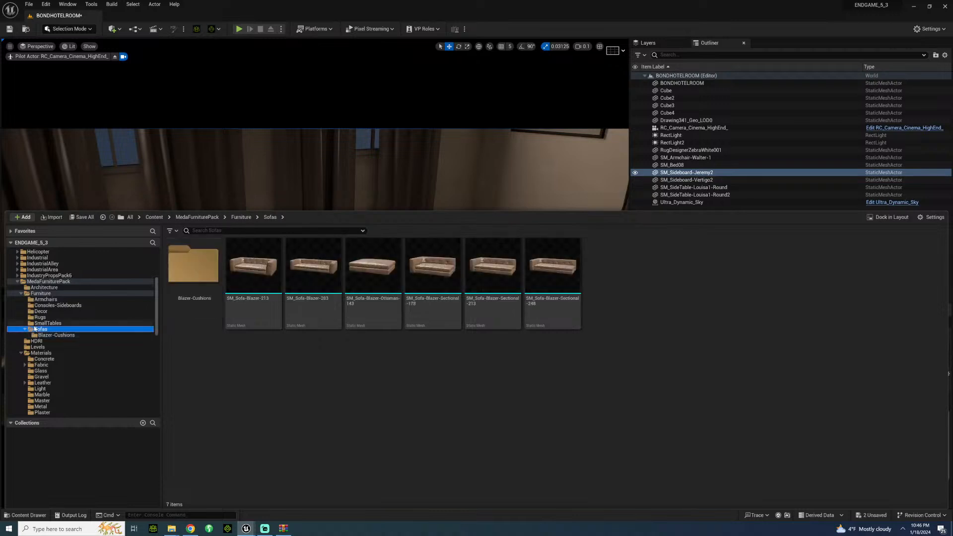
click(45, 300)
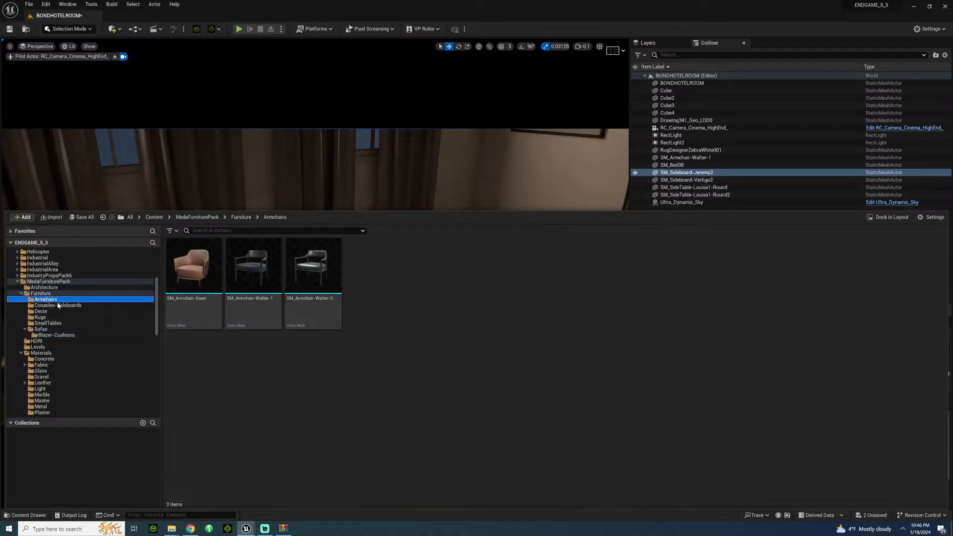
click(58, 306)
click(55, 312)
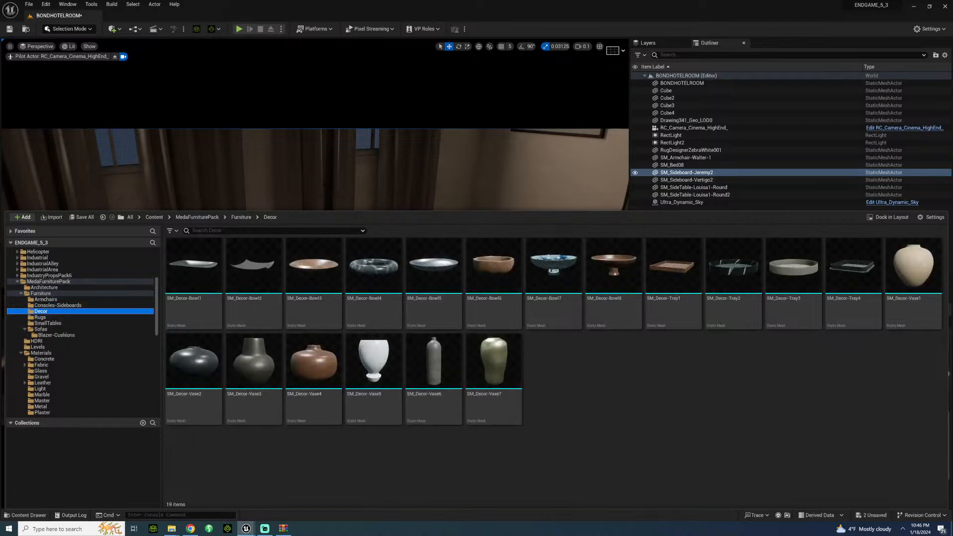
Step: Review the dressed room in a wide view covering the sideboard, armchair, rug, windows and bed
right_click(348, 171)
mouse_move(348, 171)
right_down()
mouse_move(198, 184)
mouse_move(486, 186)
mouse_move(621, 196)
mouse_move(627, 211)
mouse_move(570, 208)
mouse_move(357, 137)
mouse_move(278, 161)
mouse_move(359, 174)
right_up()
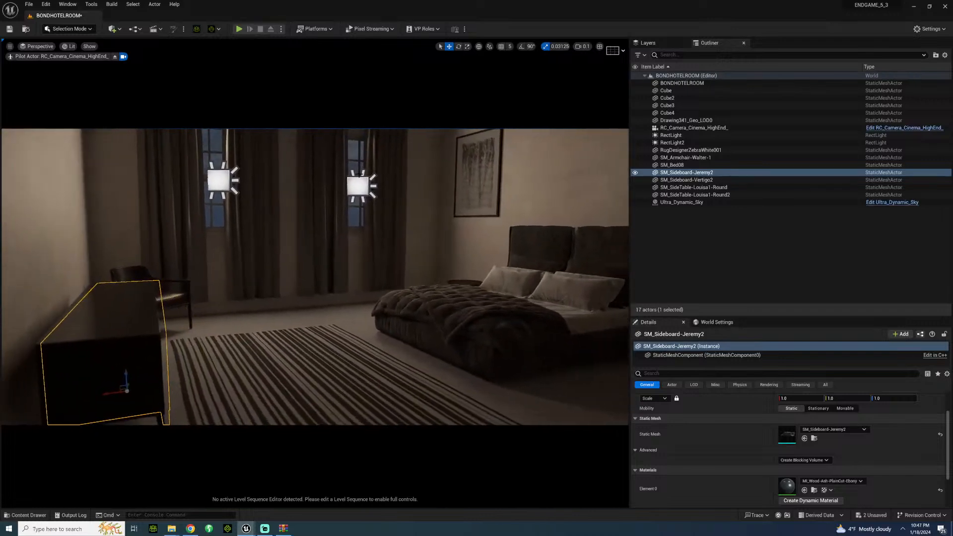
right_drag(315, 248, 176, 257)
click(221, 258)
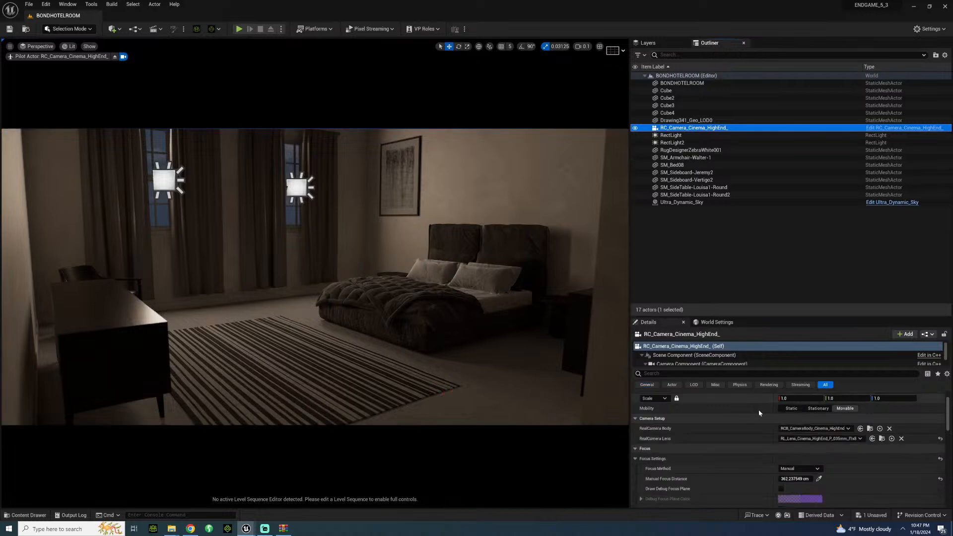
Step: Reframe the piloted cinema camera slightly and set its Manual Focus Distance by sampling a point on the bed
click(819, 479)
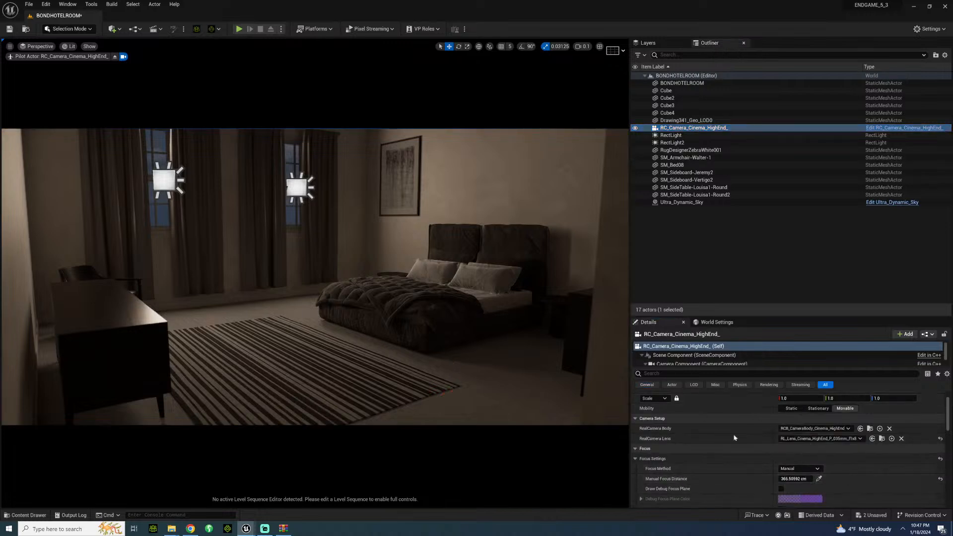
mouse_move(793, 480)
mouse_down()
mouse_move(821, 479)
mouse_move(800, 479)
mouse_up()
right_drag(427, 307, 469, 303)
key(w)
key(s)
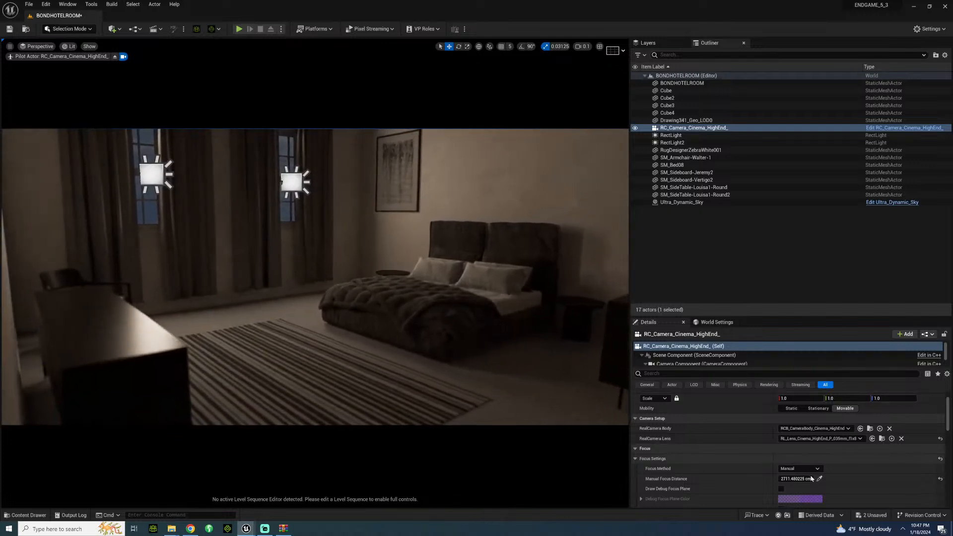
click(819, 479)
click(471, 319)
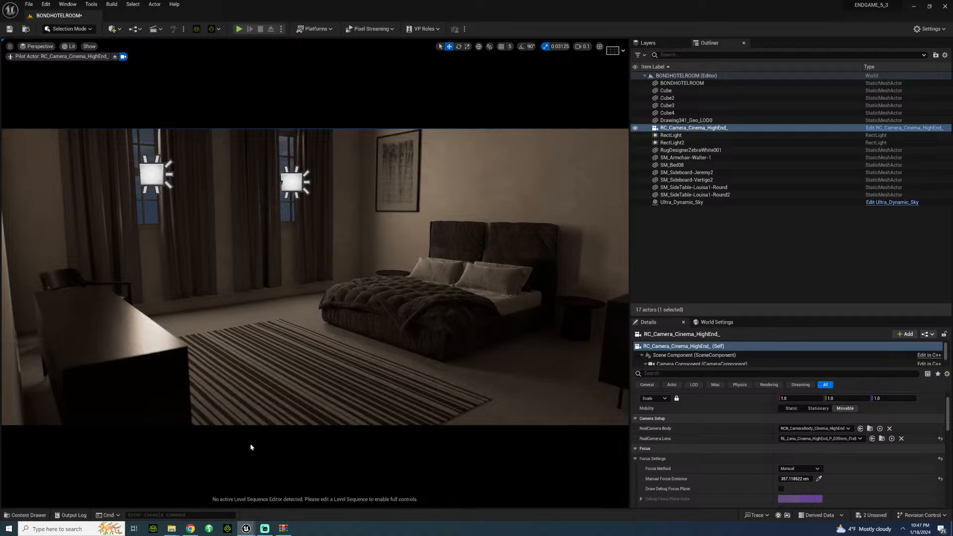
Step: Save the BONDHOTELROOM level, switch to the Poliigon website in Chrome and open its Decoration models category
key(ctrl+s)
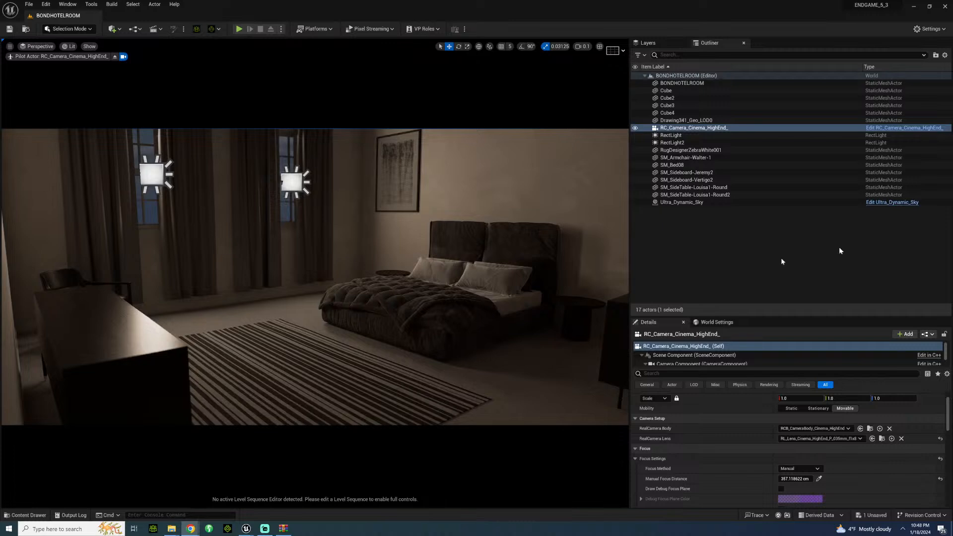
drag(782, 260, 328, 140)
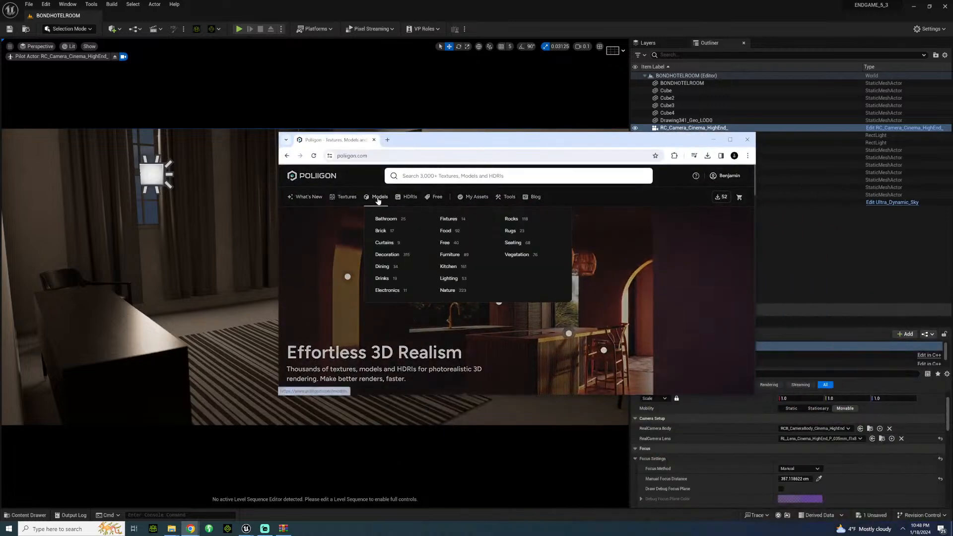
click(379, 200)
click(713, 140)
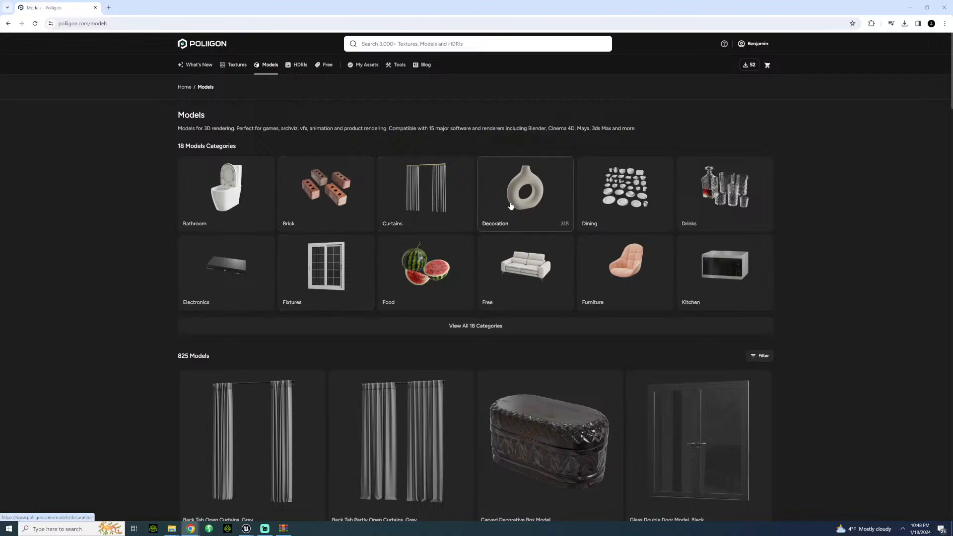
click(516, 213)
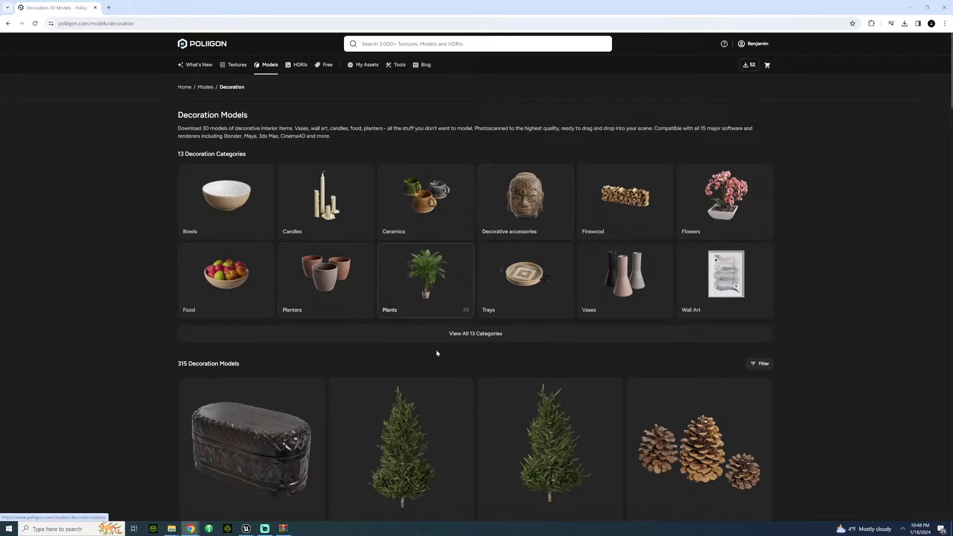
Step: Look through the first two pages of Poliigon's decoration models for props suited to the hotel room
scroll(437, 353, down, 12)
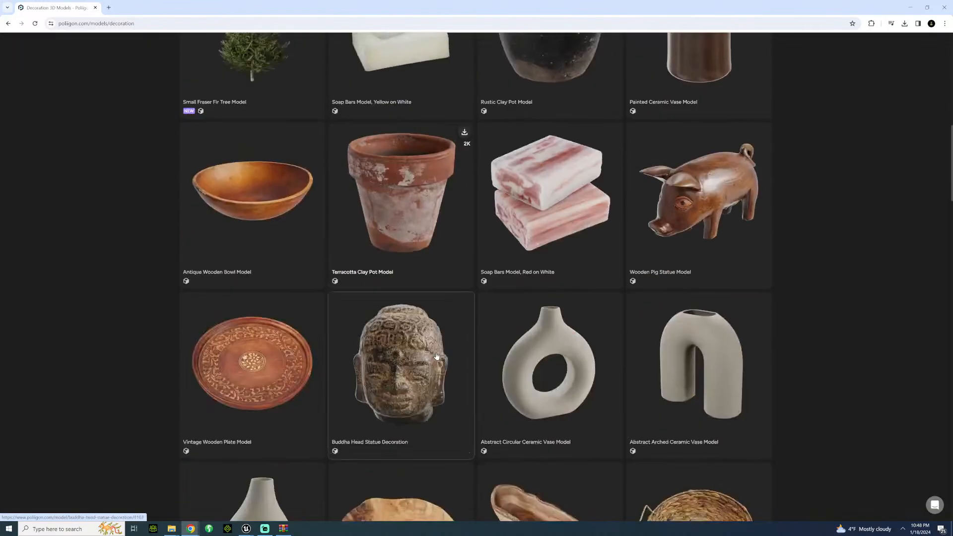
scroll(436, 357, down, 12)
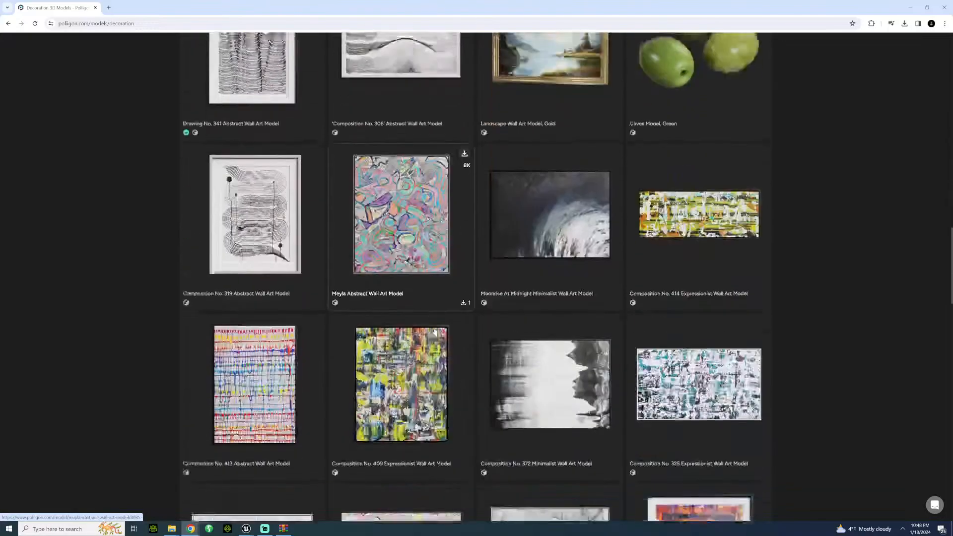
scroll(422, 338, down, 5)
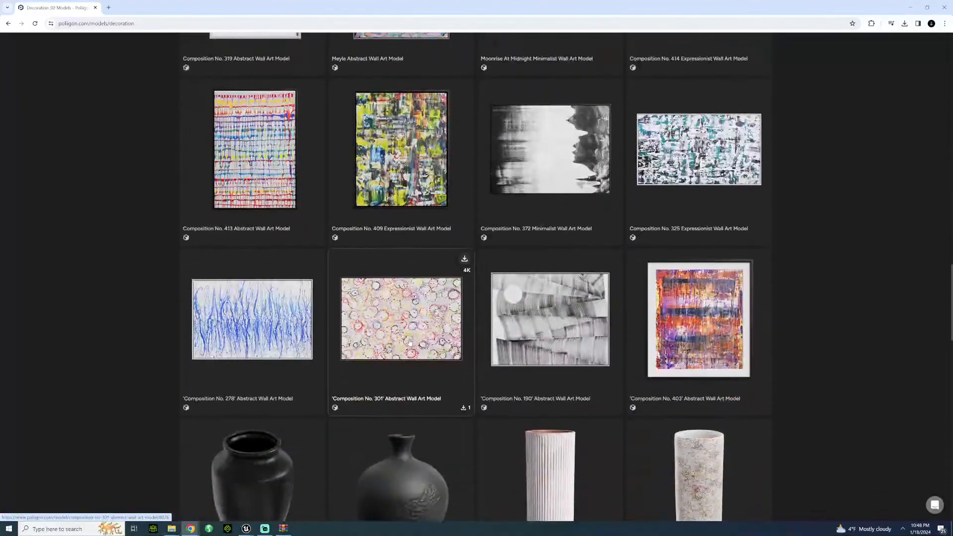
scroll(407, 342, down, 6)
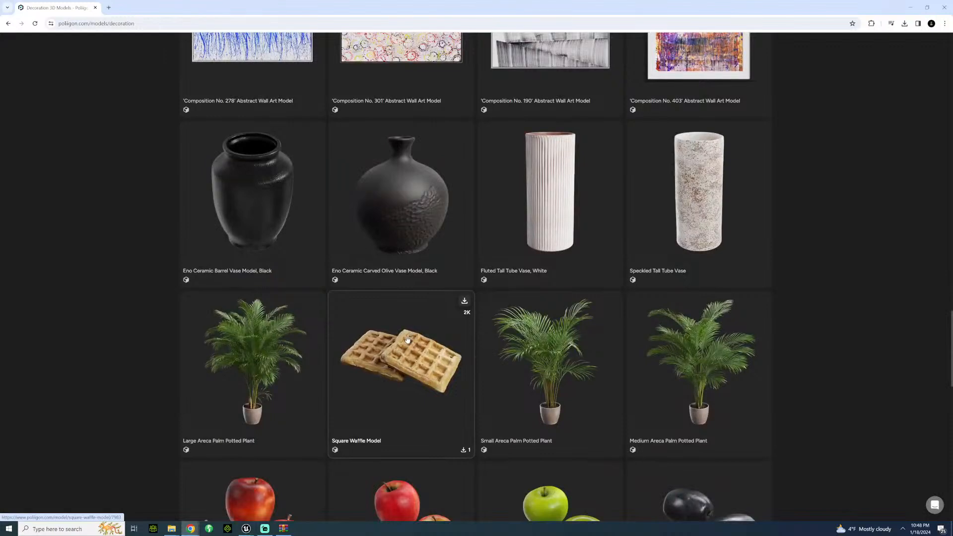
scroll(404, 342, down, 10)
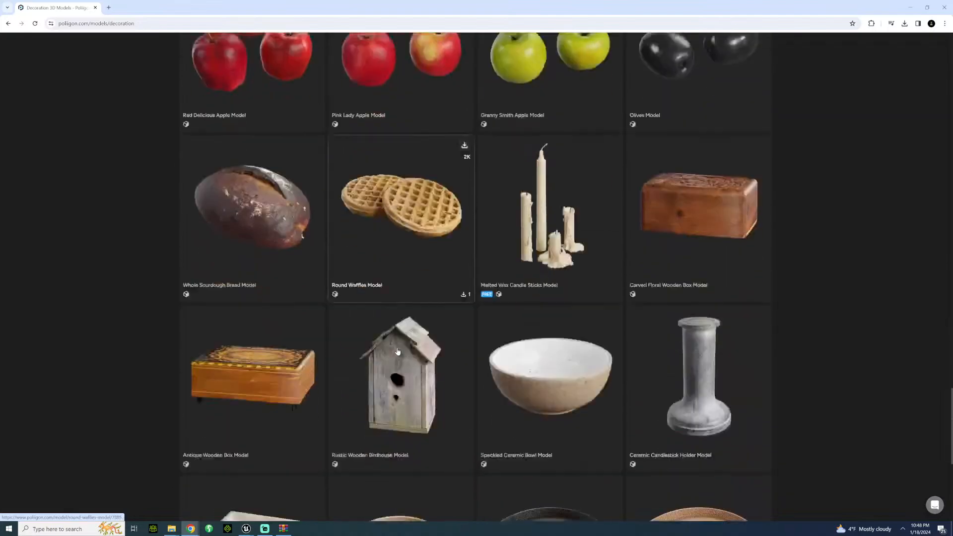
scroll(397, 351, down, 7)
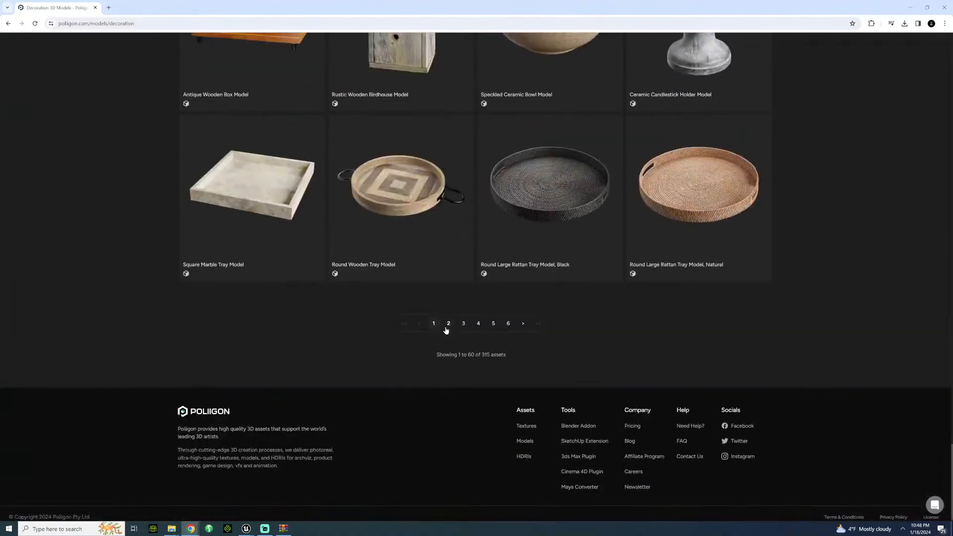
click(448, 325)
scroll(439, 332, down, 9)
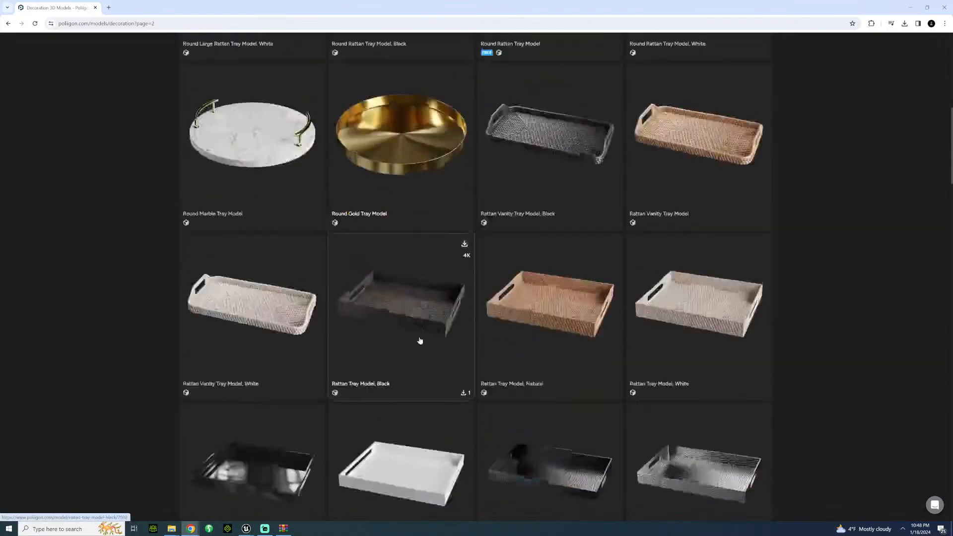
scroll(419, 341, down, 15)
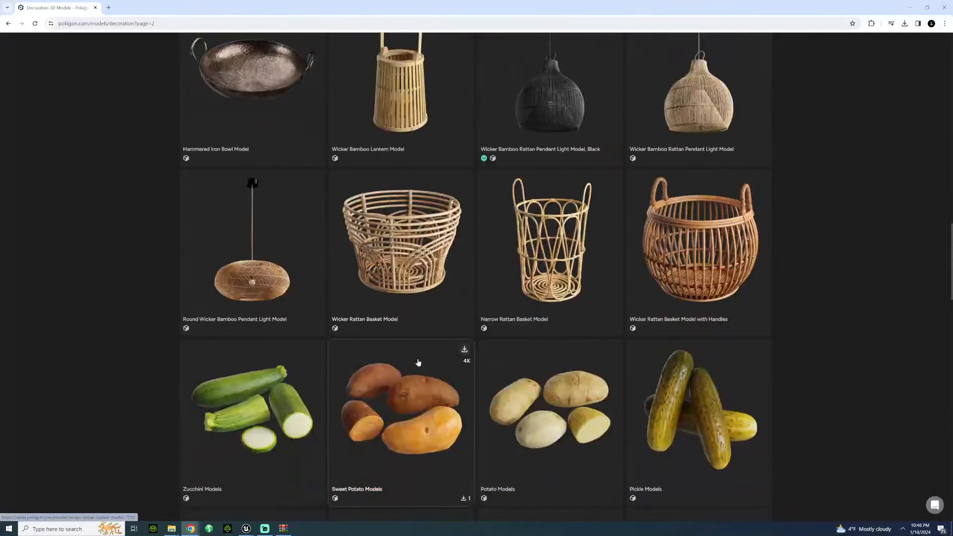
scroll(418, 363, down, 9)
scroll(412, 371, down, 14)
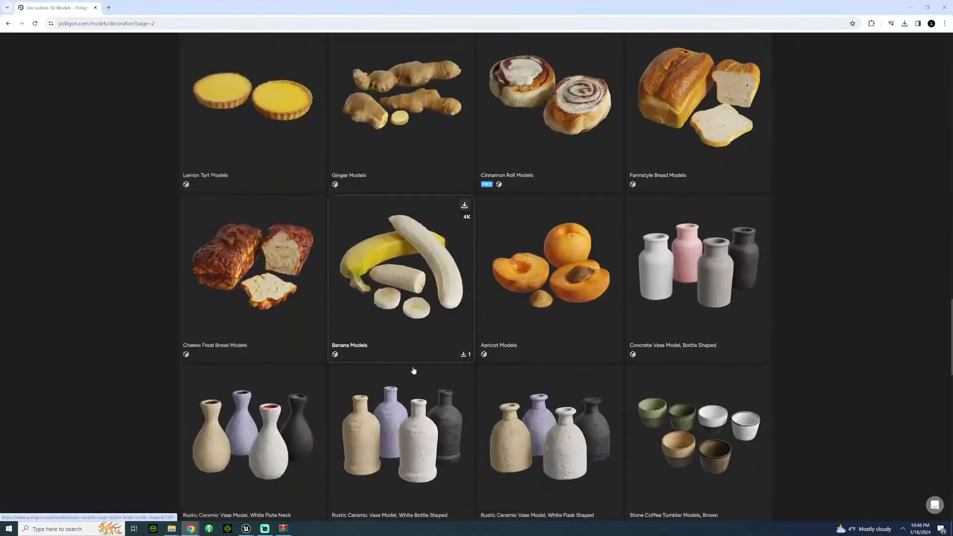
scroll(408, 374, down, 5)
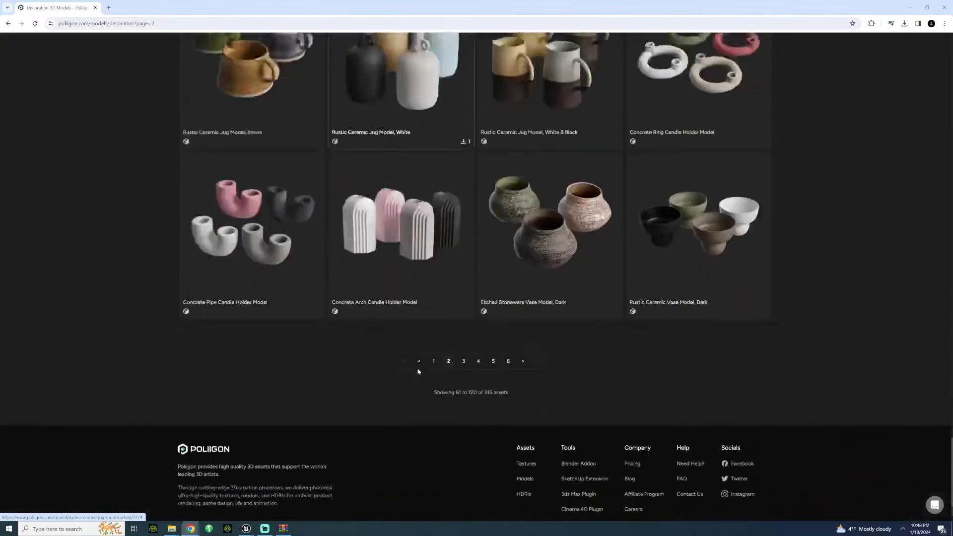
Step: Look through page 3 of the decoration models and check the start of page 5
click(463, 320)
scroll(464, 320, down, 10)
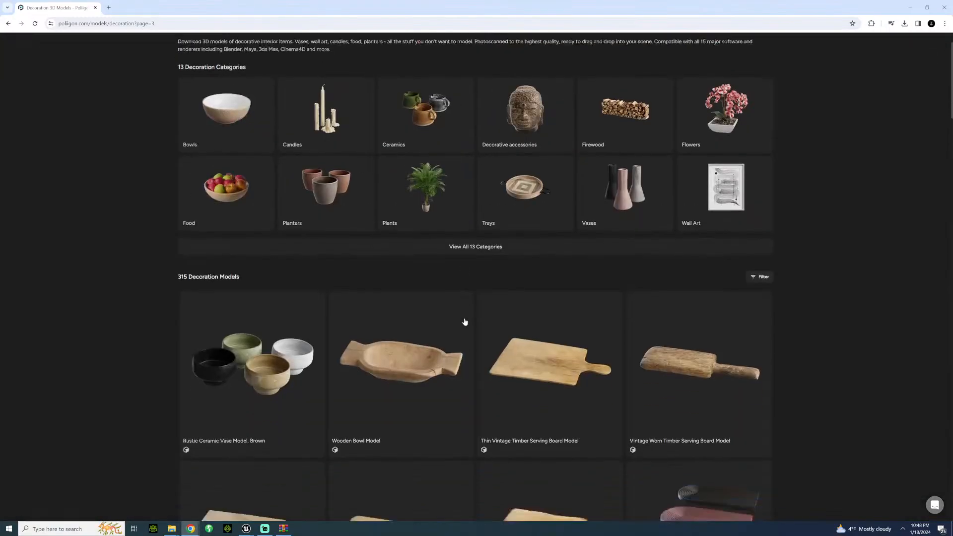
scroll(465, 322, down, 2)
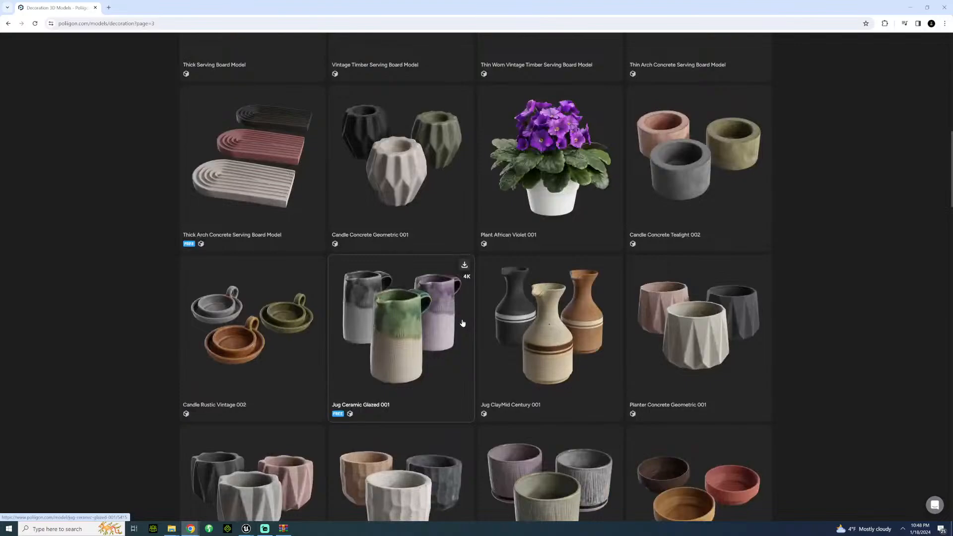
scroll(459, 323, down, 16)
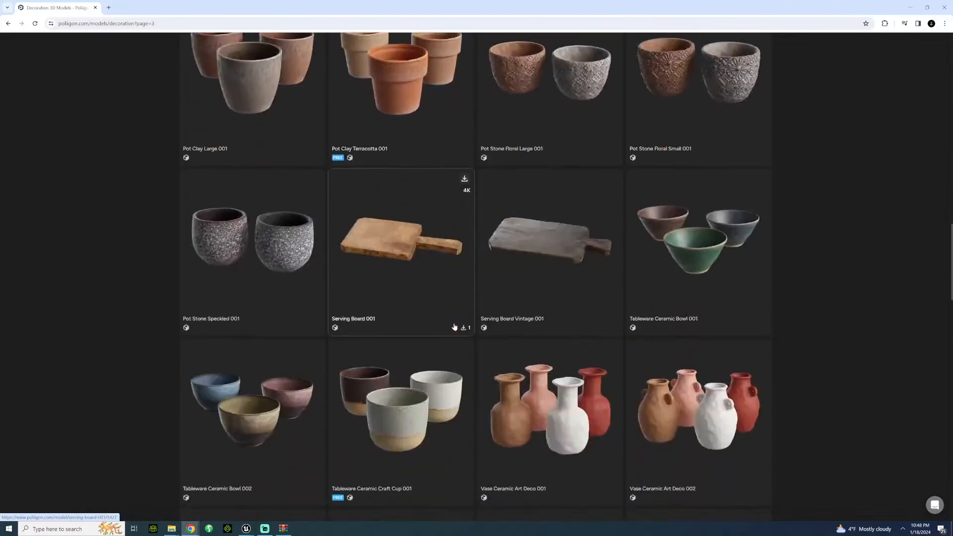
scroll(454, 327, down, 20)
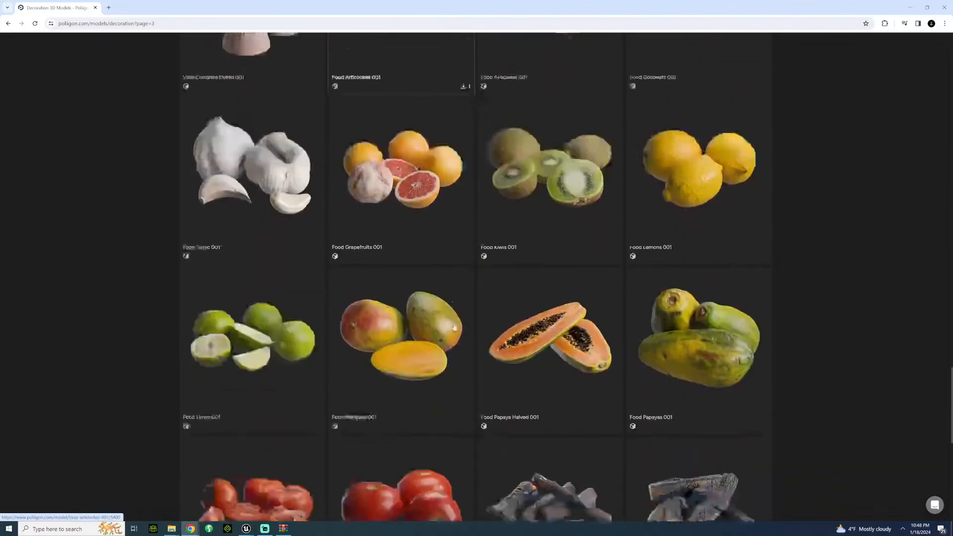
scroll(454, 327, down, 5)
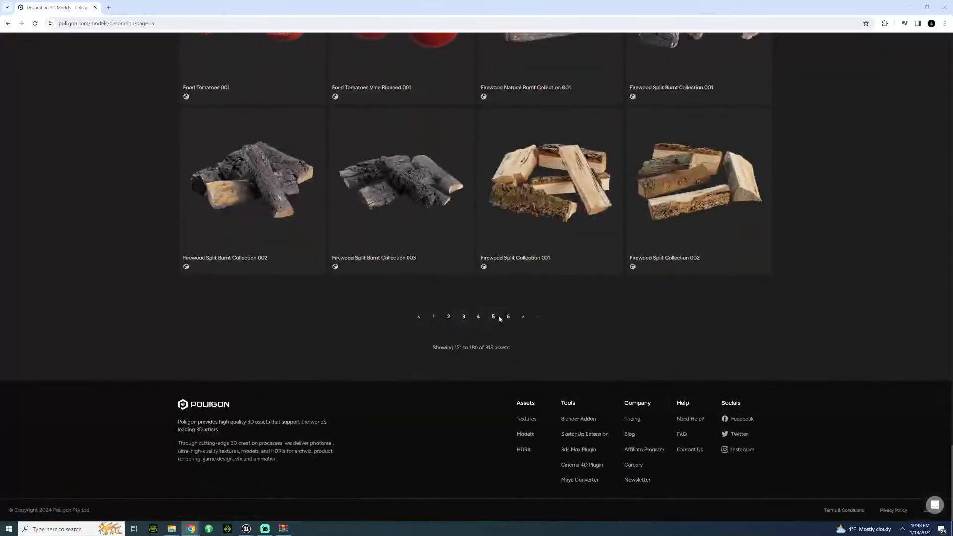
click(496, 317)
scroll(411, 168, up, 1)
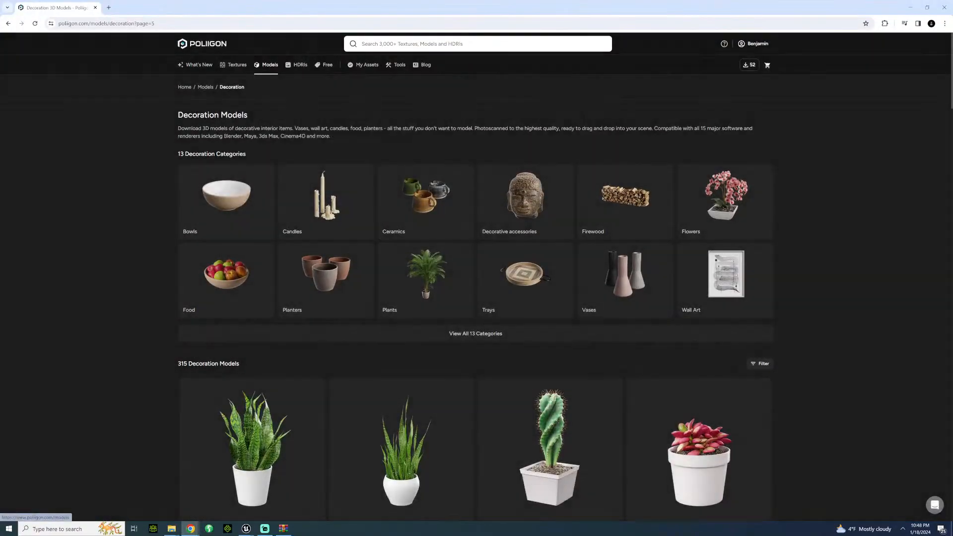
Step: Check Poliigon's Electronics models and look through the Lighting models for a table lamp for the room
mouse_move(270, 64)
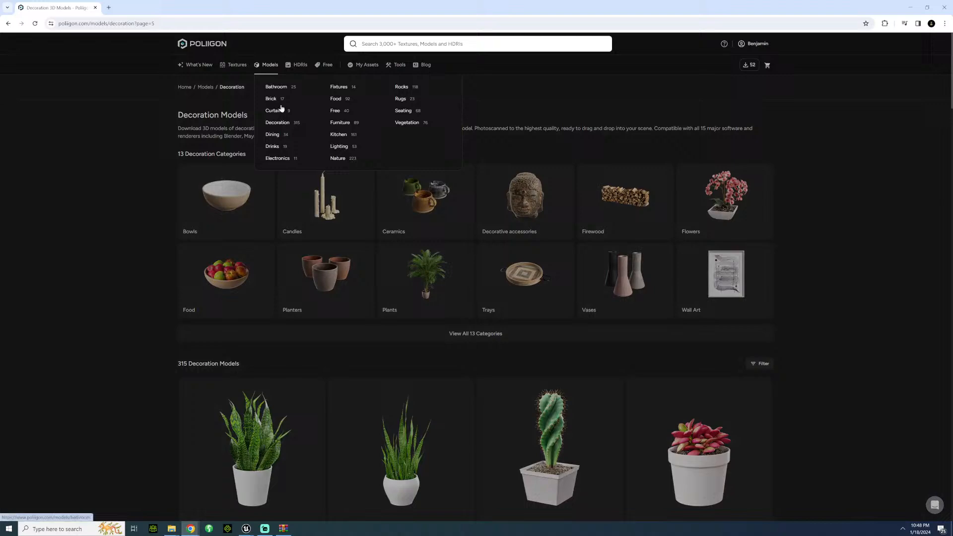
click(287, 155)
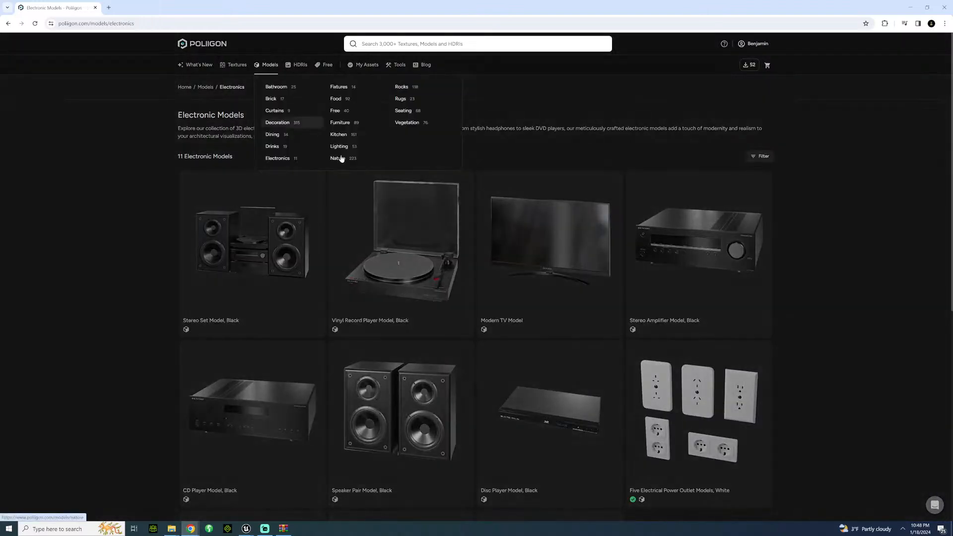
click(339, 149)
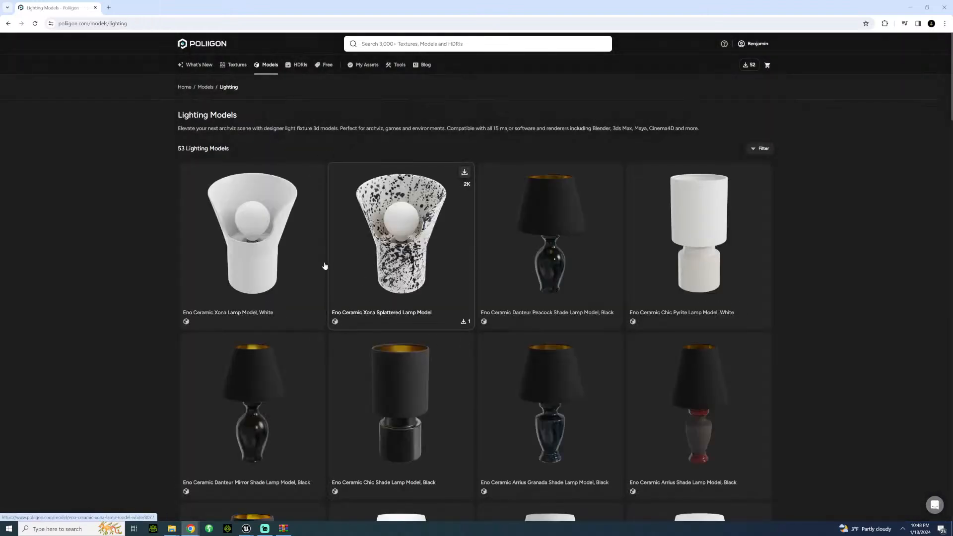
scroll(330, 271, down, 3)
scroll(317, 275, down, 9)
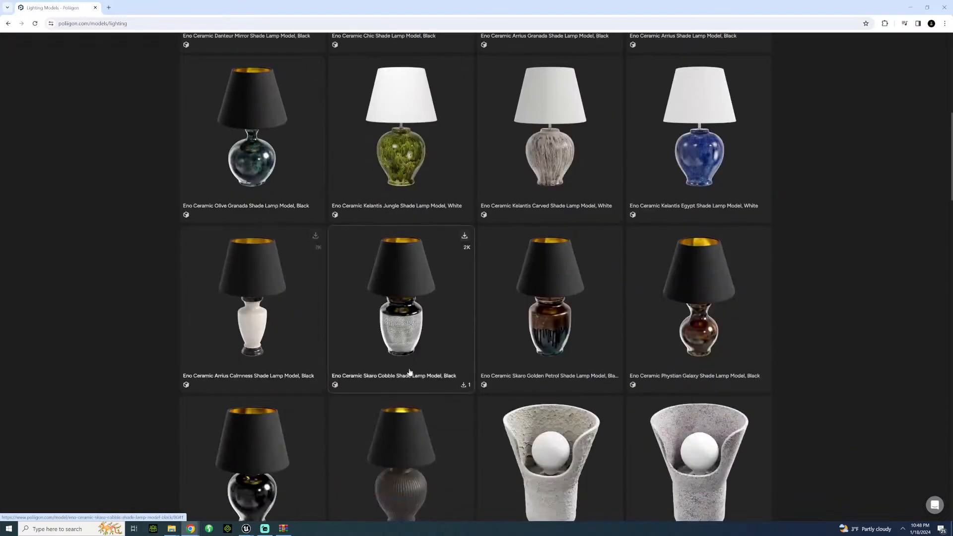
scroll(166, 327, down, 3)
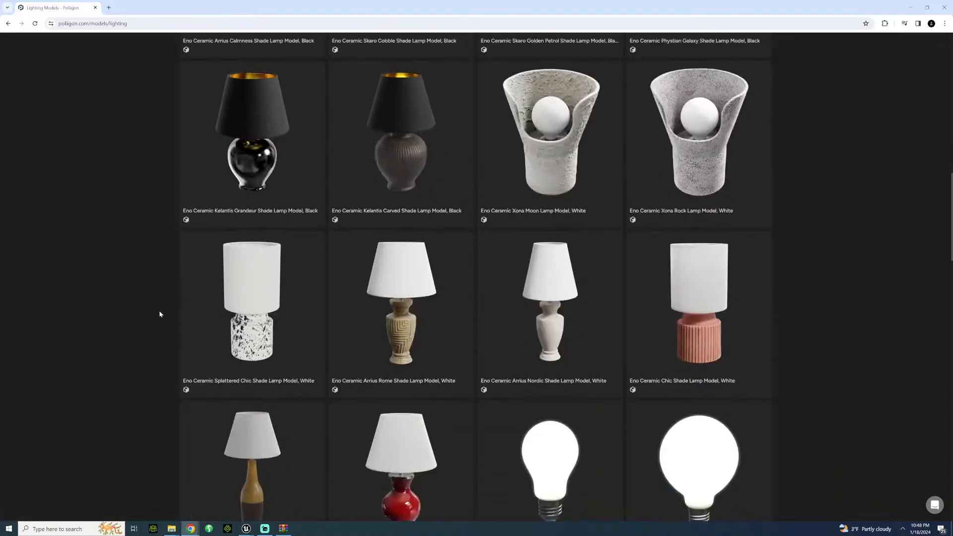
scroll(142, 263, down, 12)
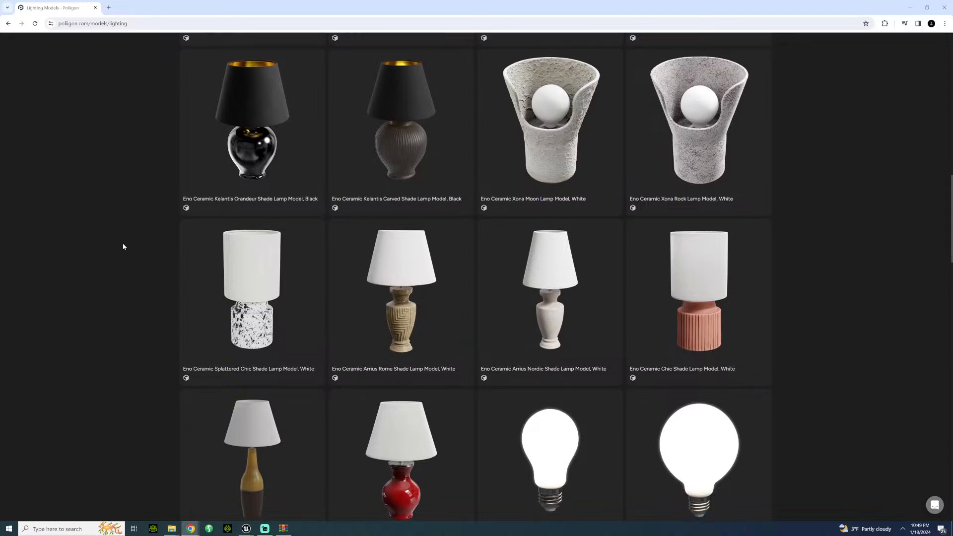
scroll(109, 249, down, 13)
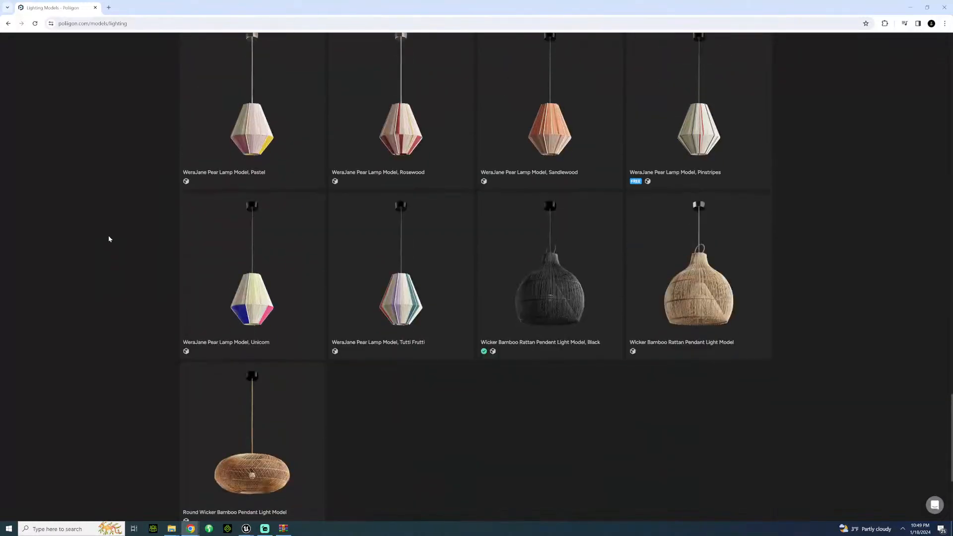
scroll(109, 237, up, 12)
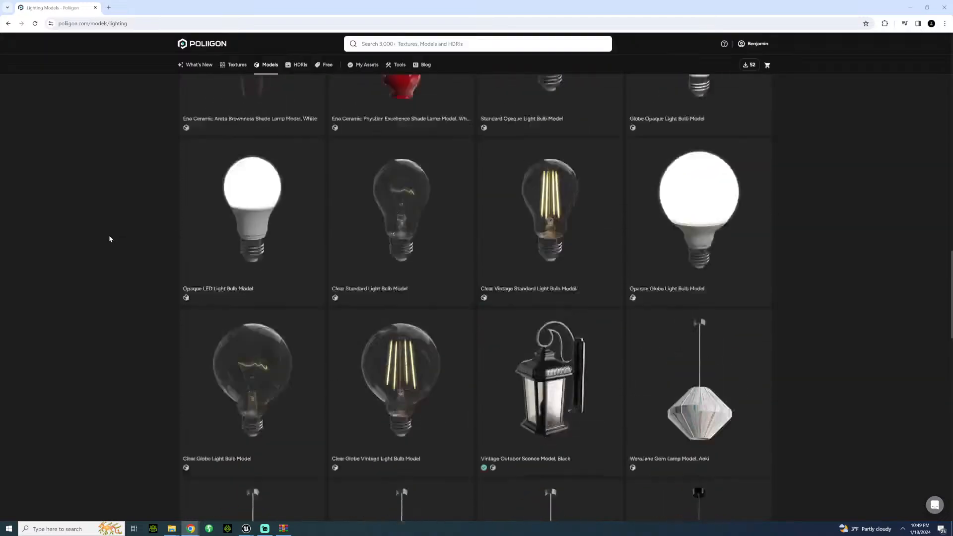
scroll(110, 239, up, 17)
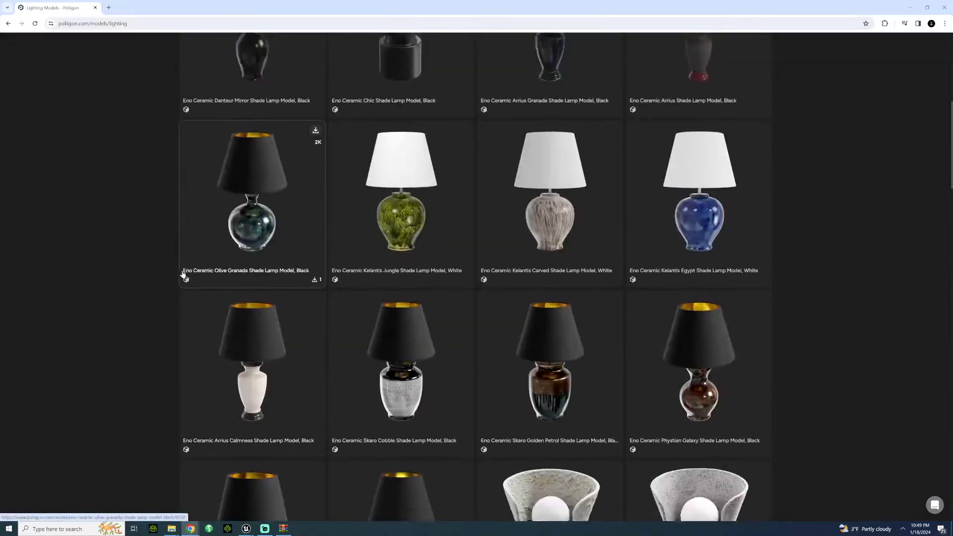
scroll(179, 272, down, 3)
scroll(177, 271, up, 11)
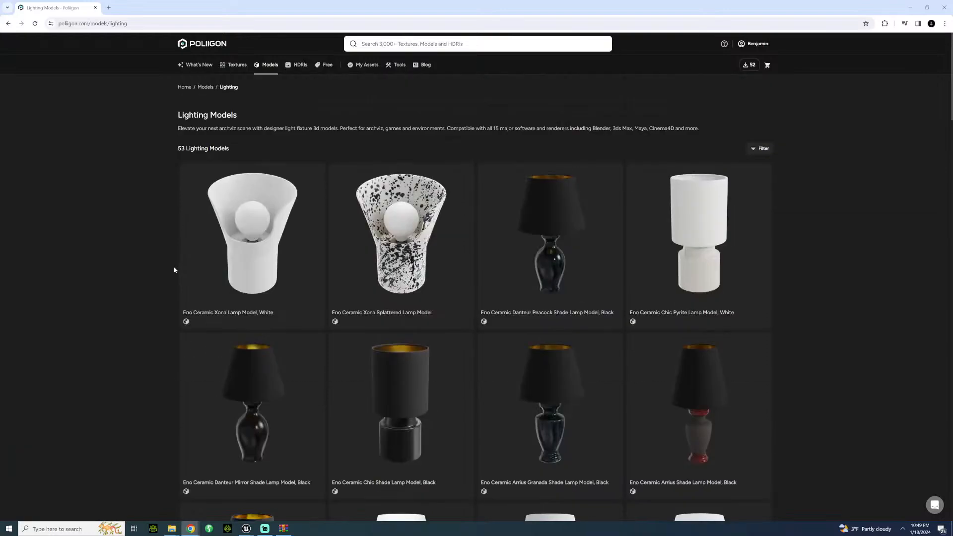
scroll(174, 269, down, 2)
Step: Purchase and download the Eno Ceramic Chic Shade Lamp Model, Black, with software set to All Others and without LOD files
click(383, 313)
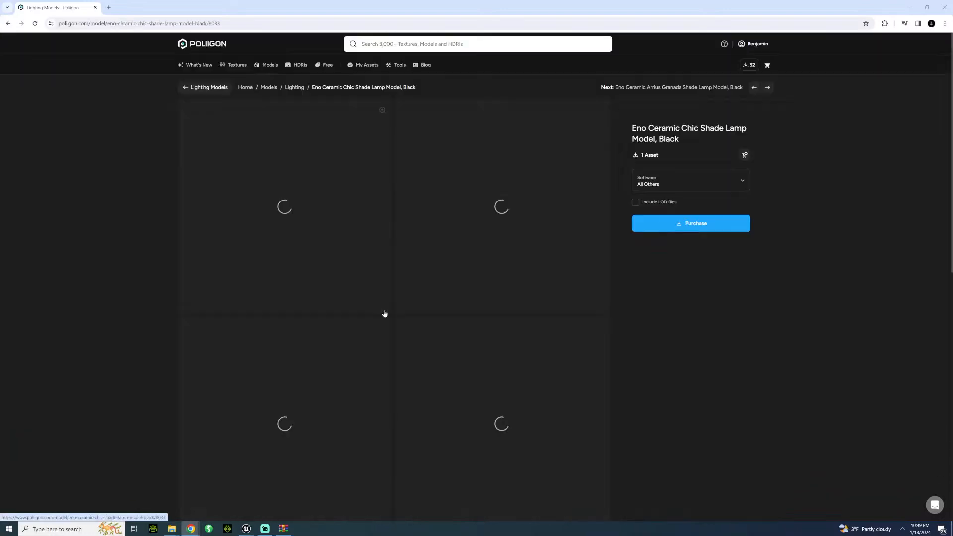
scroll(180, 296, down, 3)
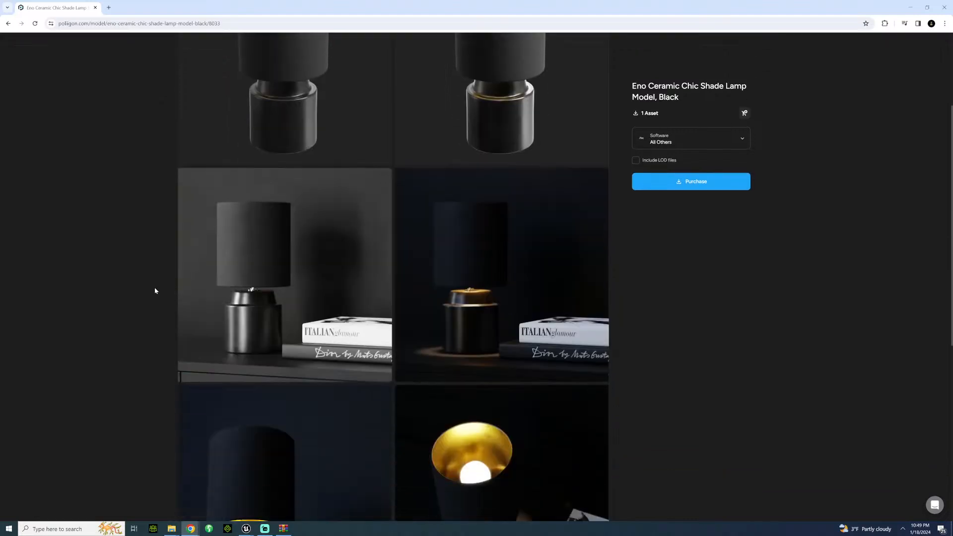
scroll(155, 290, up, 2)
click(661, 141)
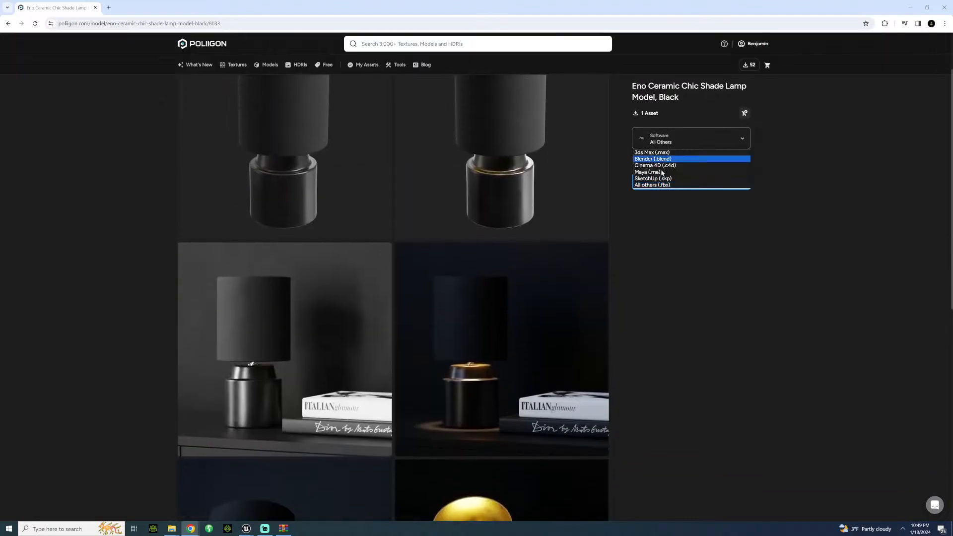
click(812, 147)
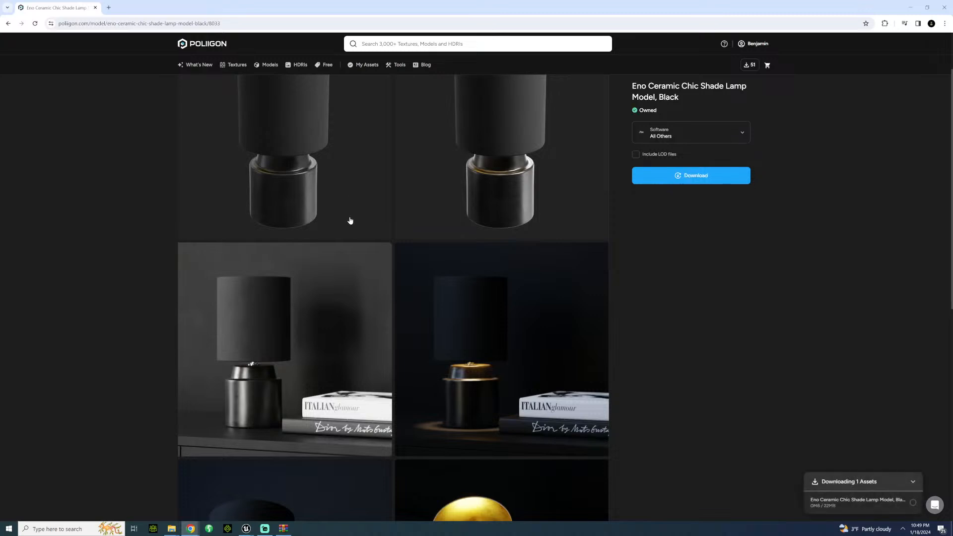
scroll(95, 226, down, 2)
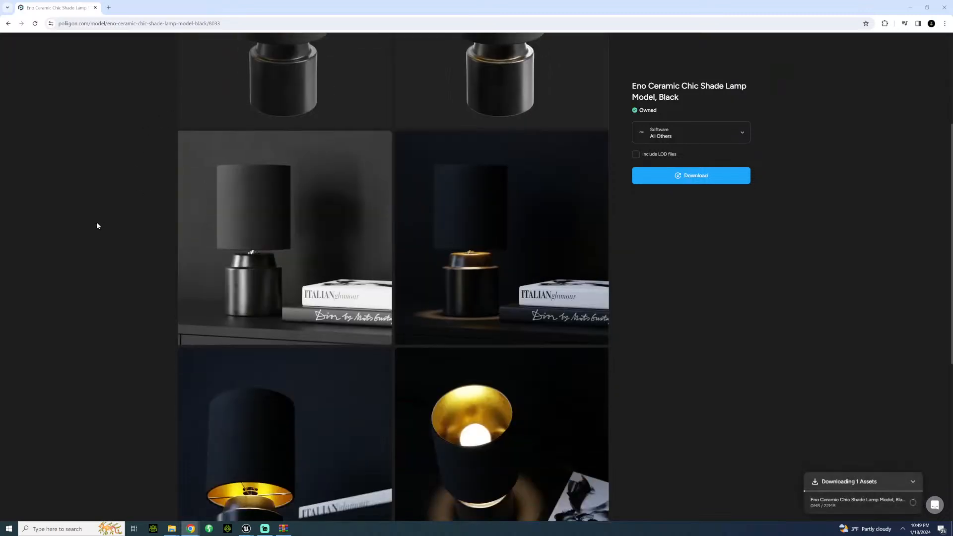
Step: Download the black lamp model again, open the ChicBlack001.zip archive, and dismiss the licence reminder and multiple-download prompt
scroll(96, 226, up, 3)
scroll(95, 228, up, 1)
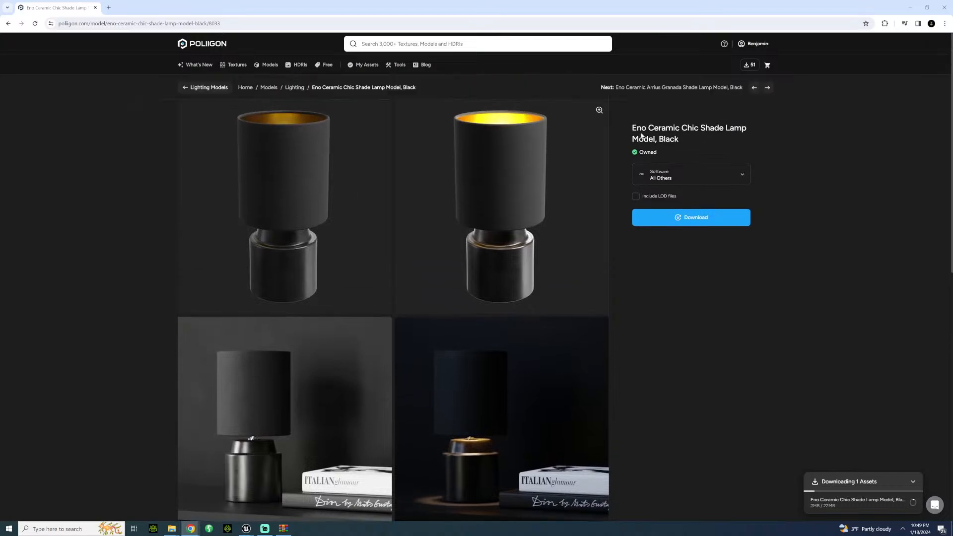
click(685, 223)
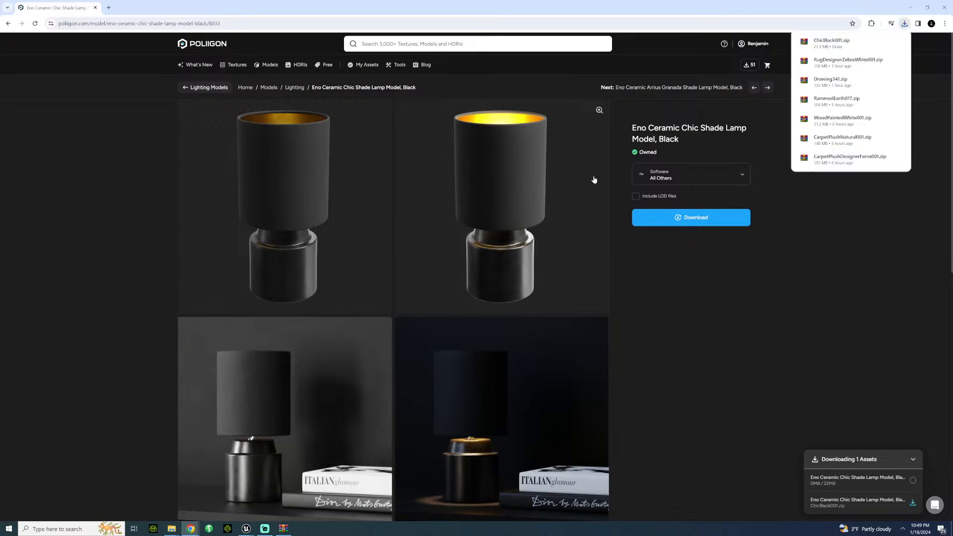
click(828, 44)
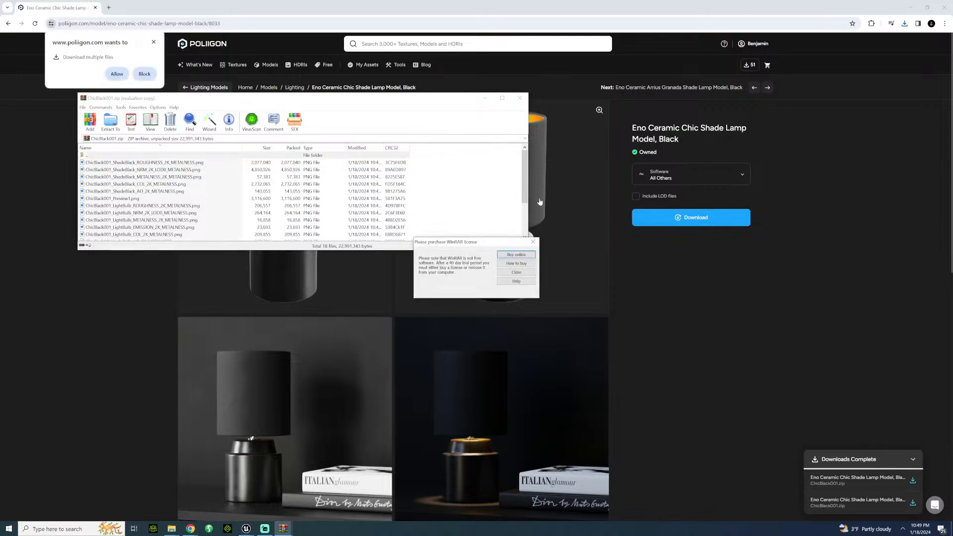
click(534, 242)
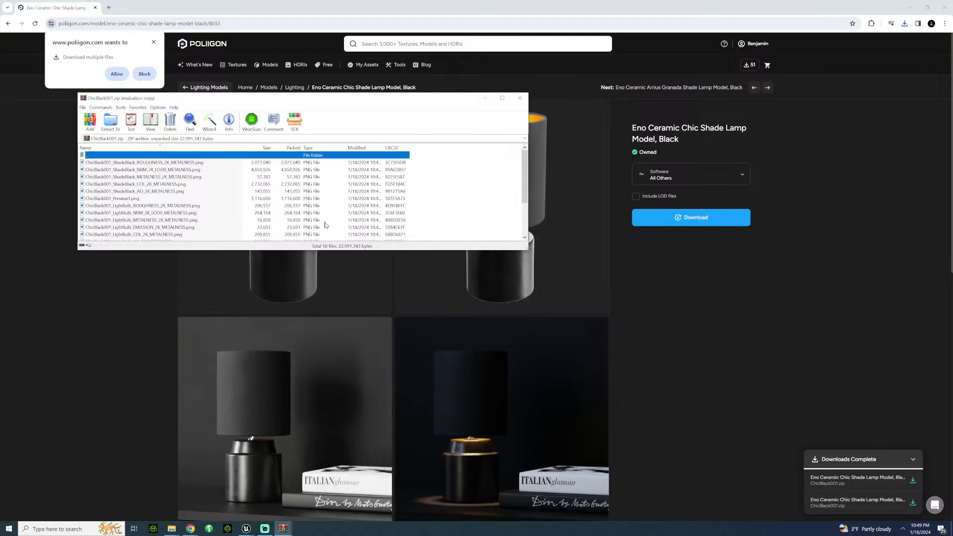
click(155, 41)
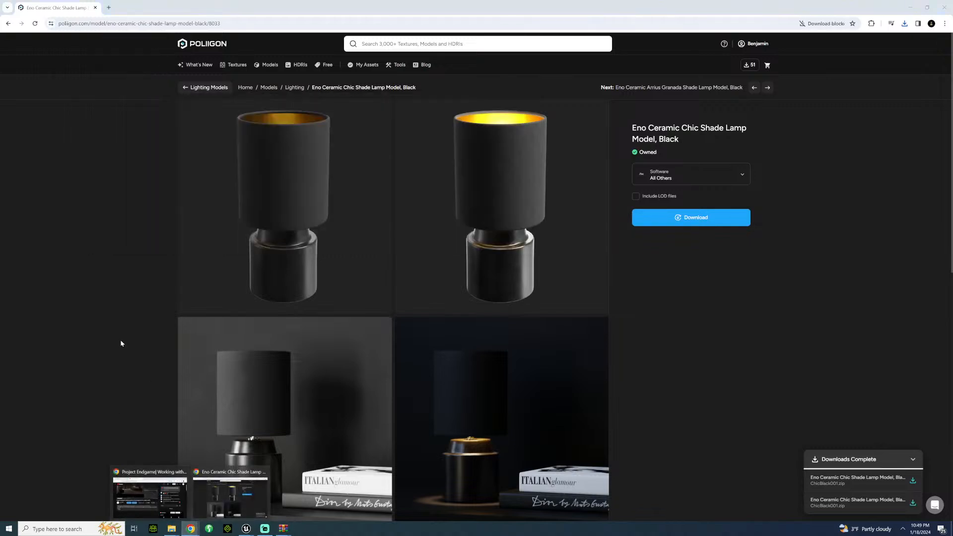
Step: Bring up the ChicBlack001.zip archive and create a folder named ChicBlackLamp in the poliigon folder on the ProjectVideoFiles drive
mouse_move(283, 528)
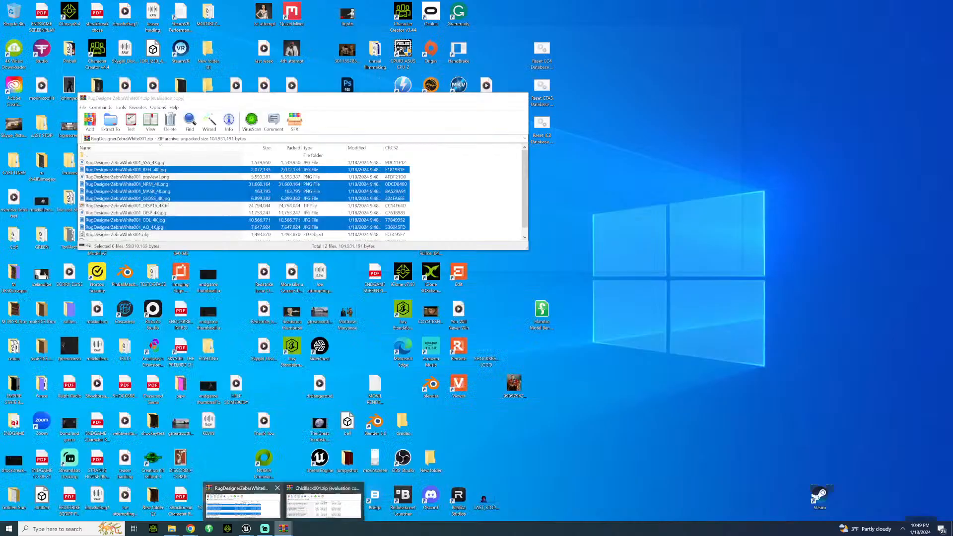
click(306, 506)
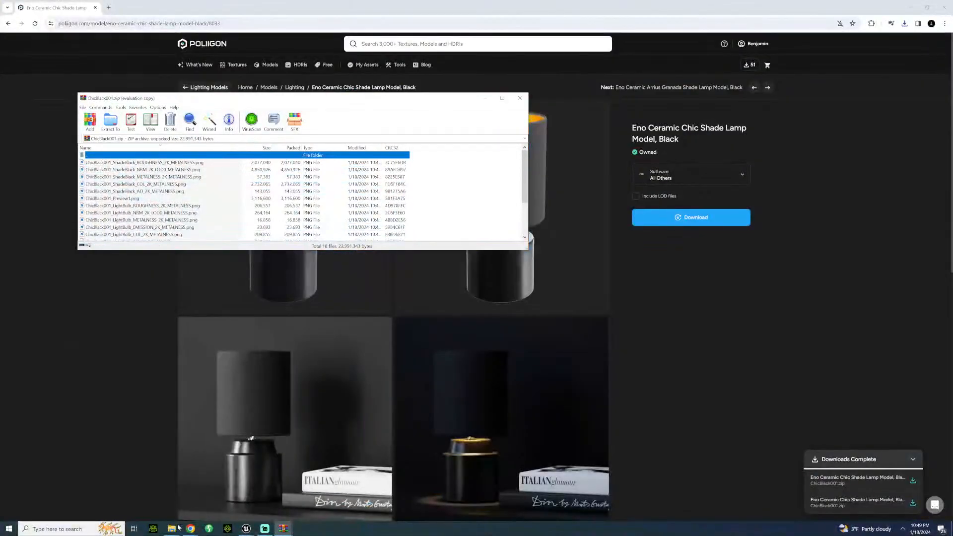
click(175, 528)
click(192, 496)
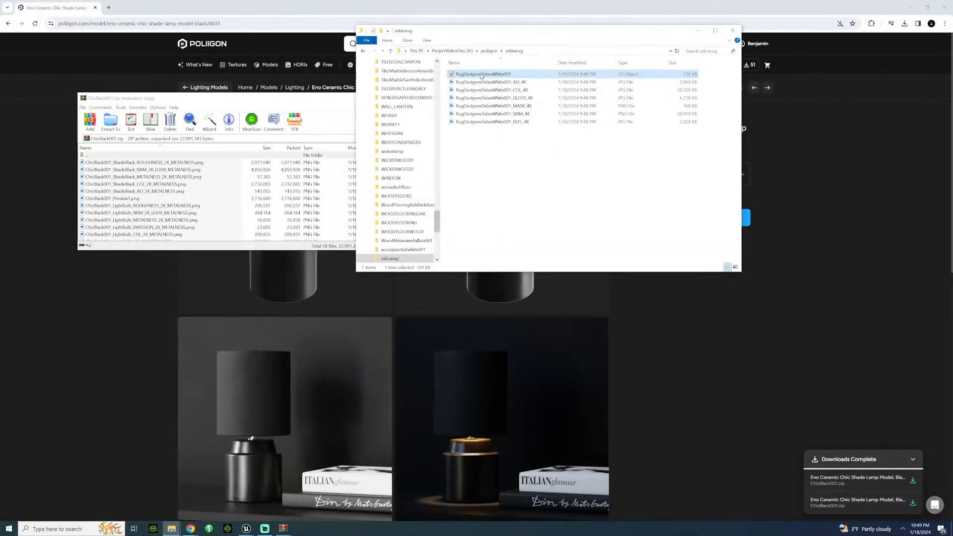
click(490, 51)
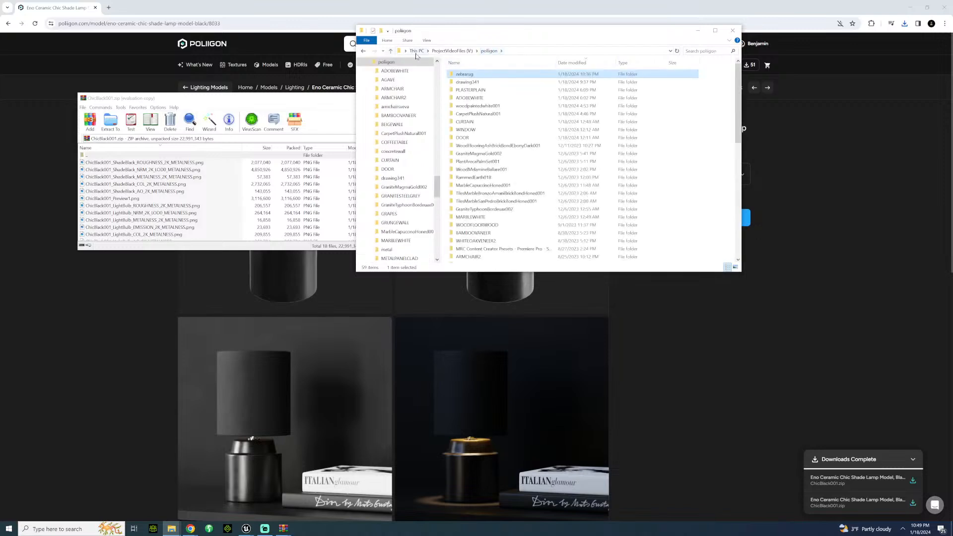
click(381, 31)
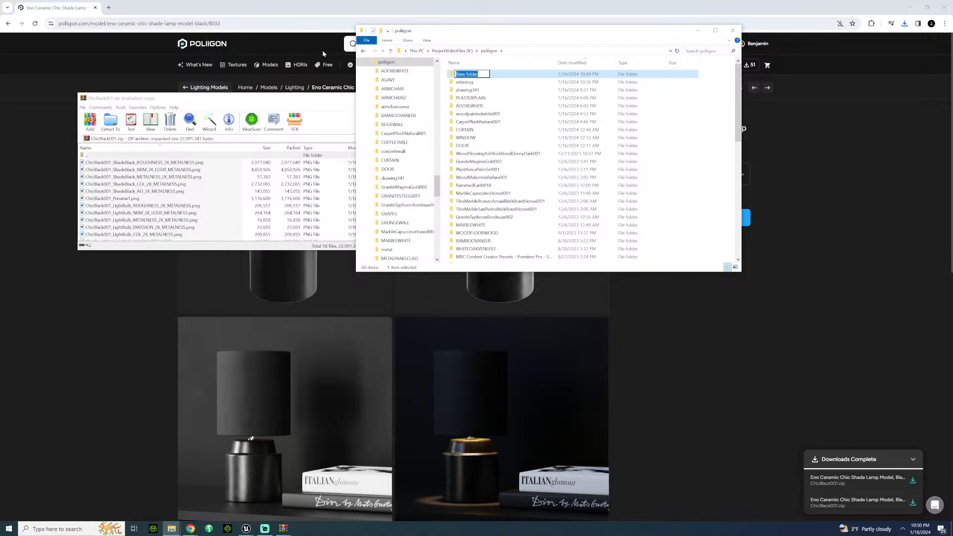
text(ChicBlackLamp)
key(Return)
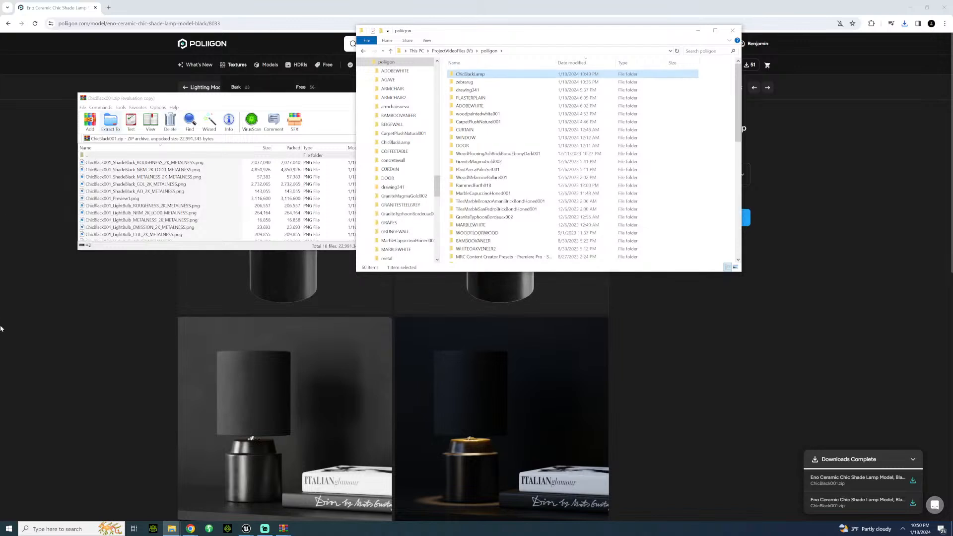
Step: Extract all files from ChicBlack001.zip into the ChicBlackLamp folder and close the archive
click(164, 168)
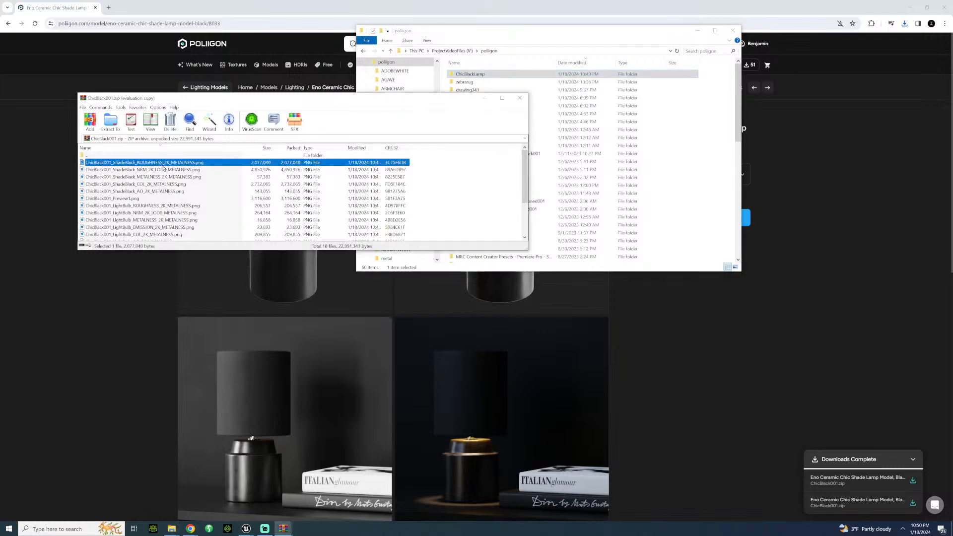
scroll(152, 203, down, 2)
key(ctrl+a)
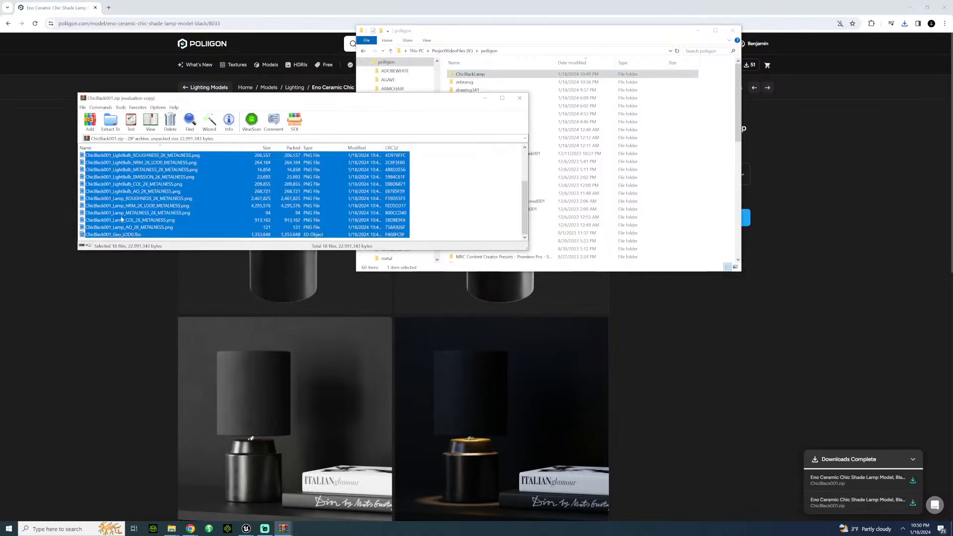
drag(369, 157, 474, 76)
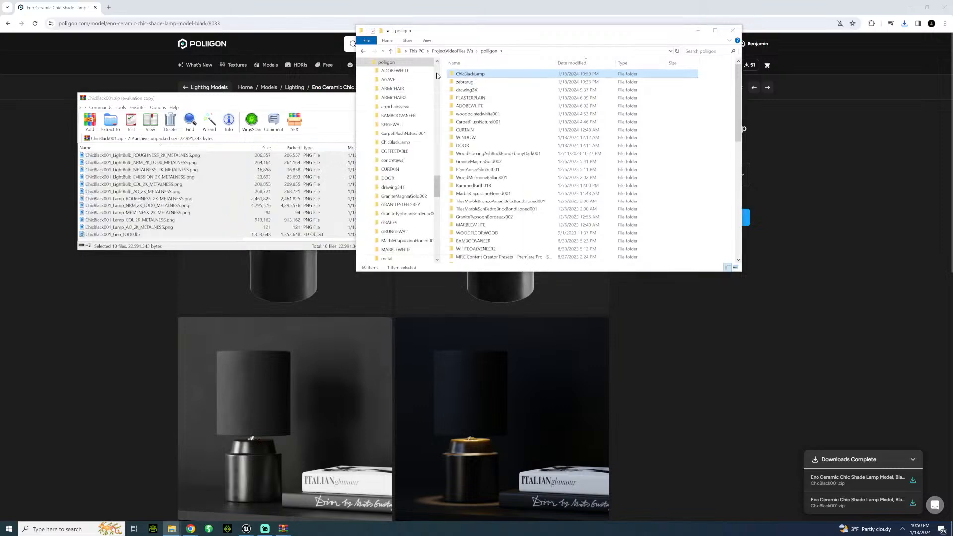
click(304, 98)
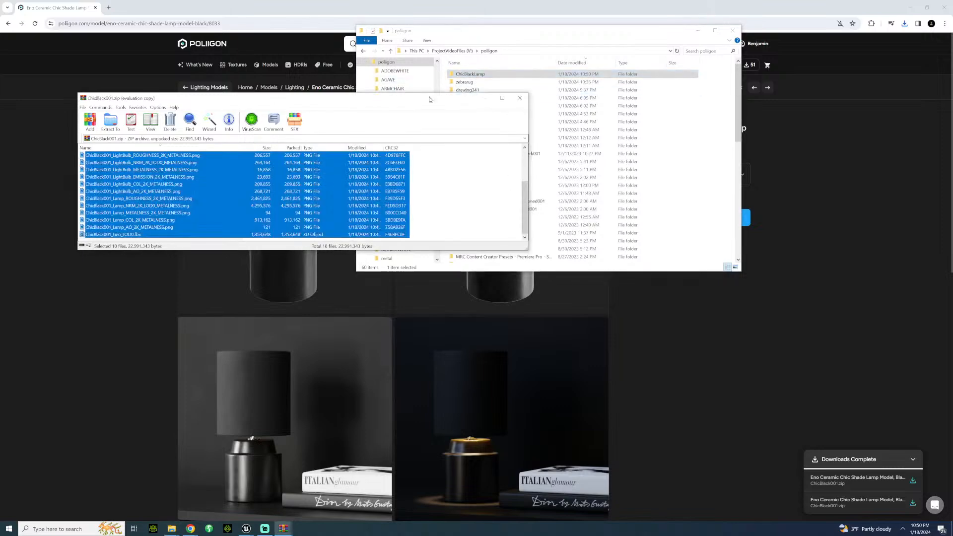
click(519, 98)
Step: Switch to the ENDGAME_5_3 project in Unreal Engine and open the PROPS/BONDHOTELROOM content folder
mouse_move(248, 527)
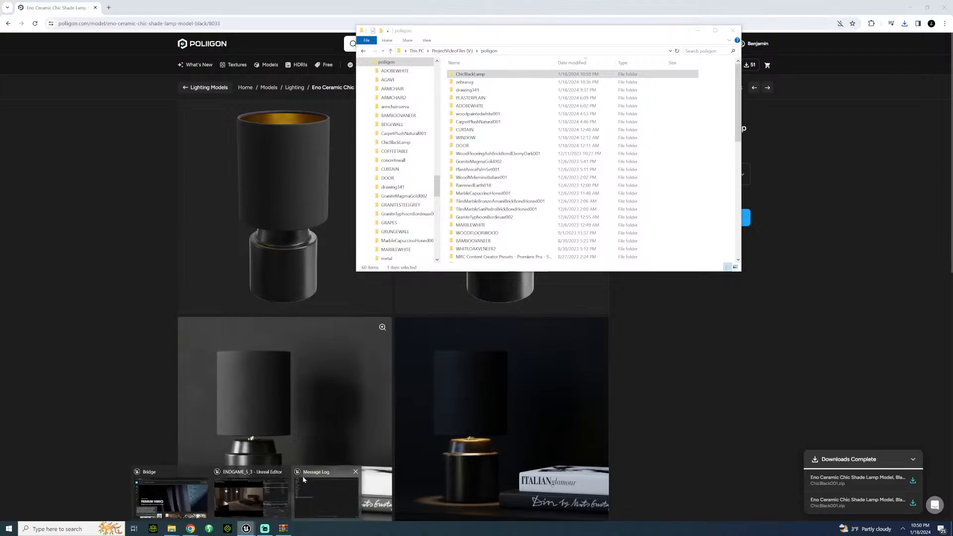
click(242, 491)
click(48, 515)
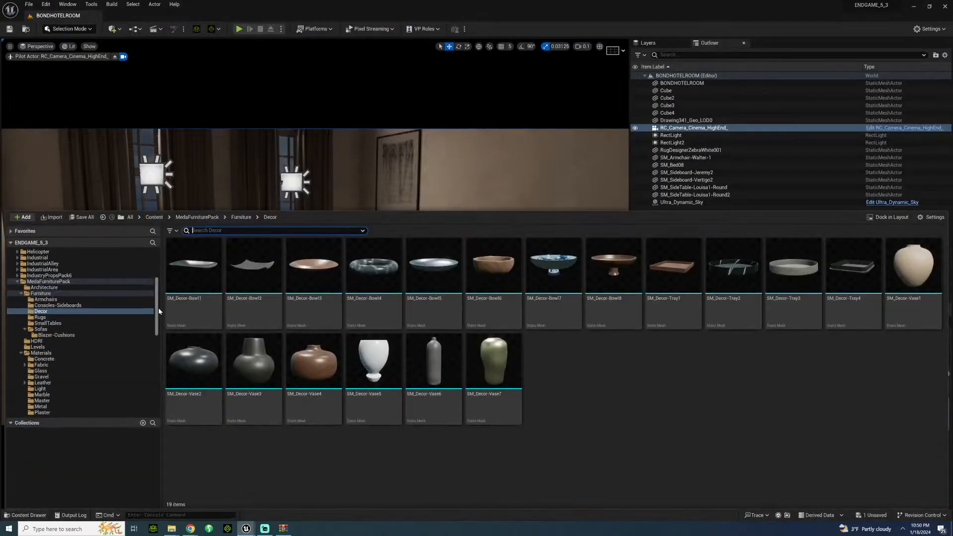
drag(157, 308, 142, 363)
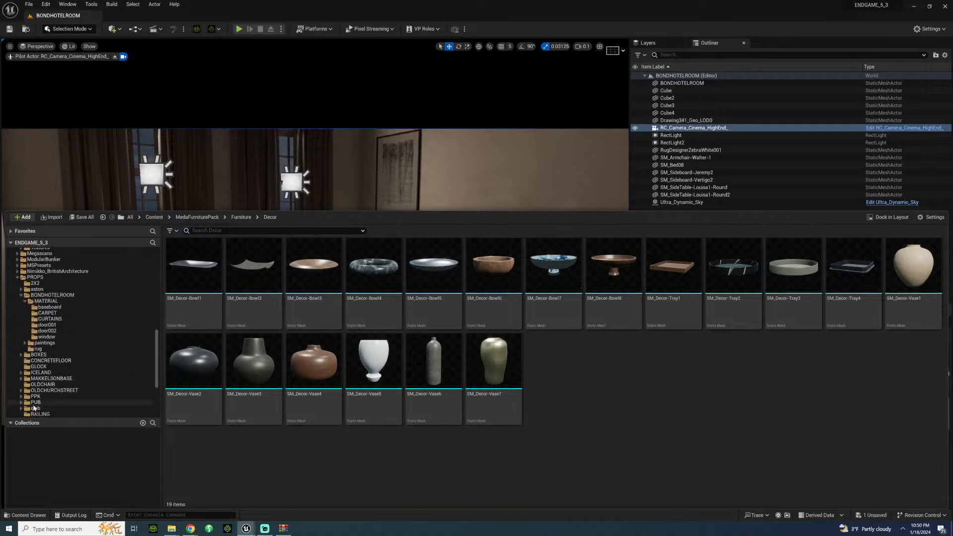
scroll(46, 406, down, 2)
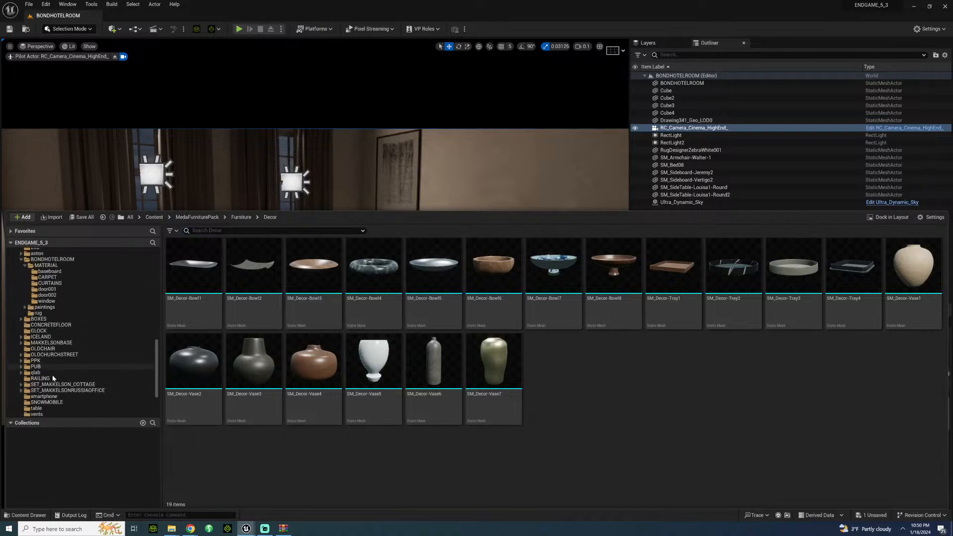
scroll(49, 368, down, 1)
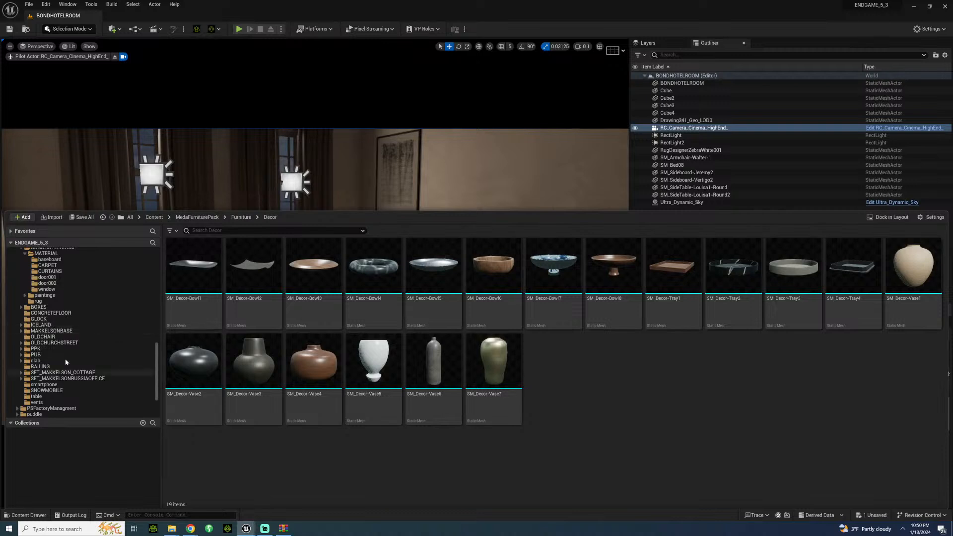
scroll(74, 357, up, 2)
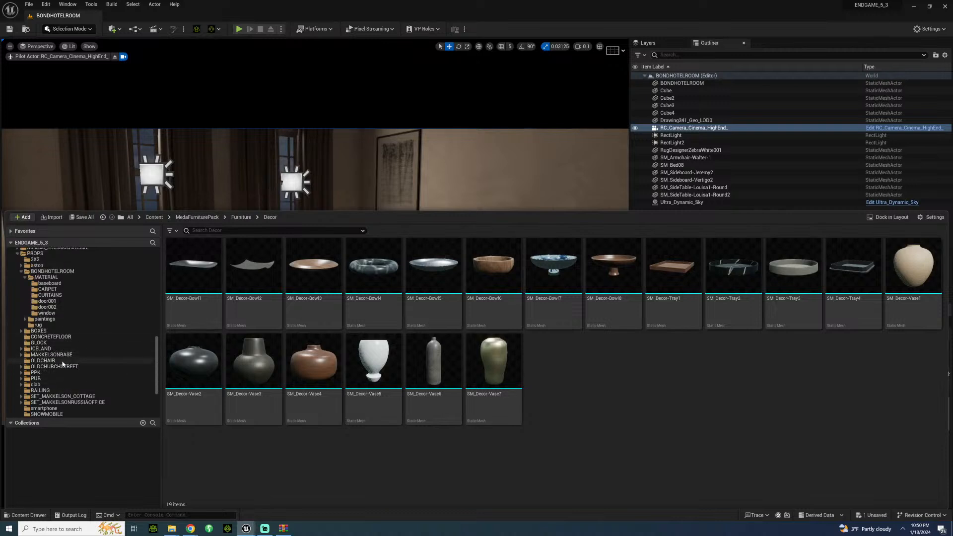
scroll(60, 362, up, 5)
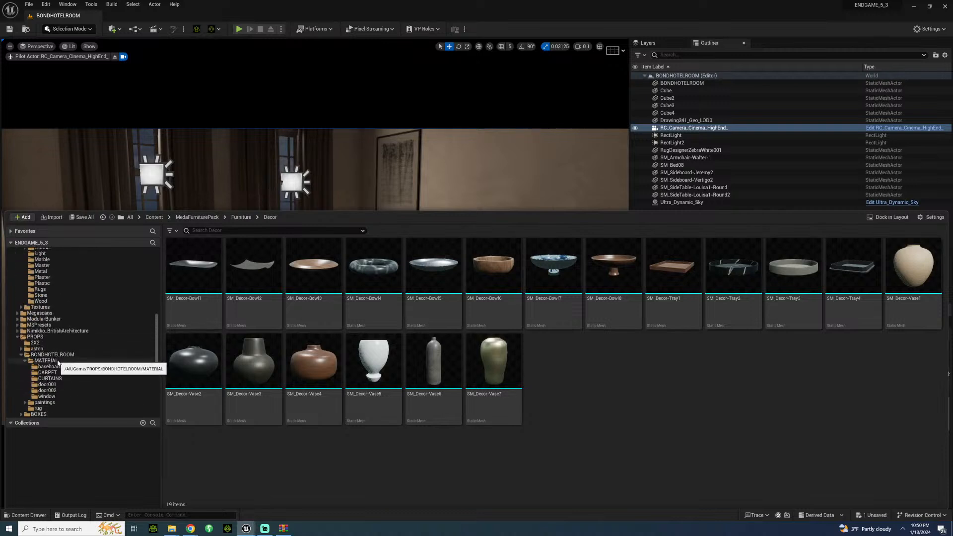
click(52, 354)
Step: Create a folder named lamp inside BONDHOTELROOM and open it
right_click(323, 407)
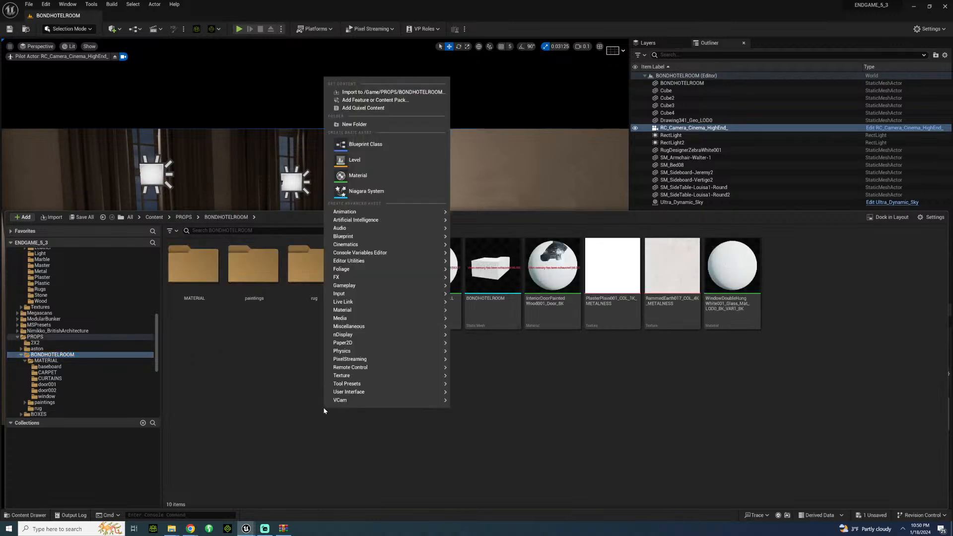
click(351, 125)
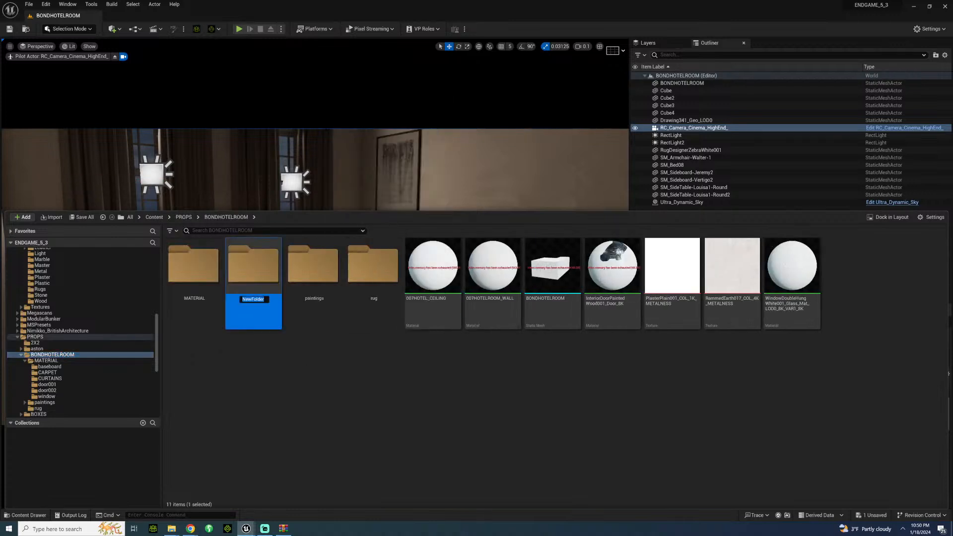
text(lamp)
key(Return)
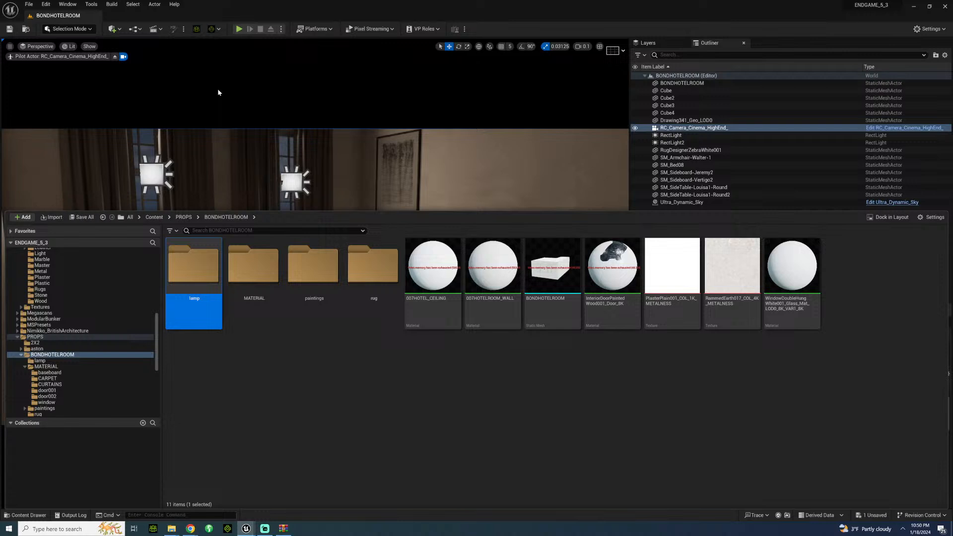
double_click(194, 318)
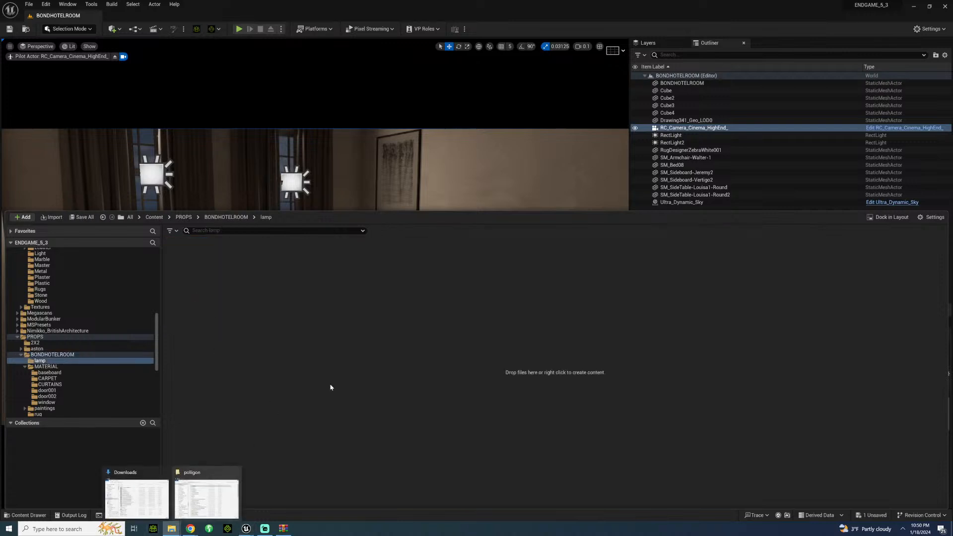
Step: Import the ChicBlack001_Geo_LOD0 model from the ChicBlackLamp folder into the lamp folder as a static mesh with the default FBX options
click(206, 499)
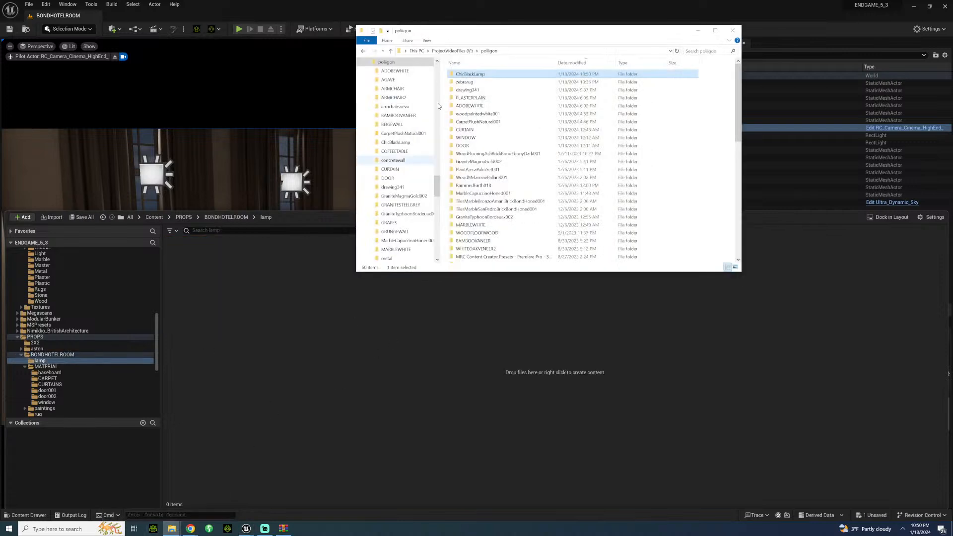
double_click(629, 73)
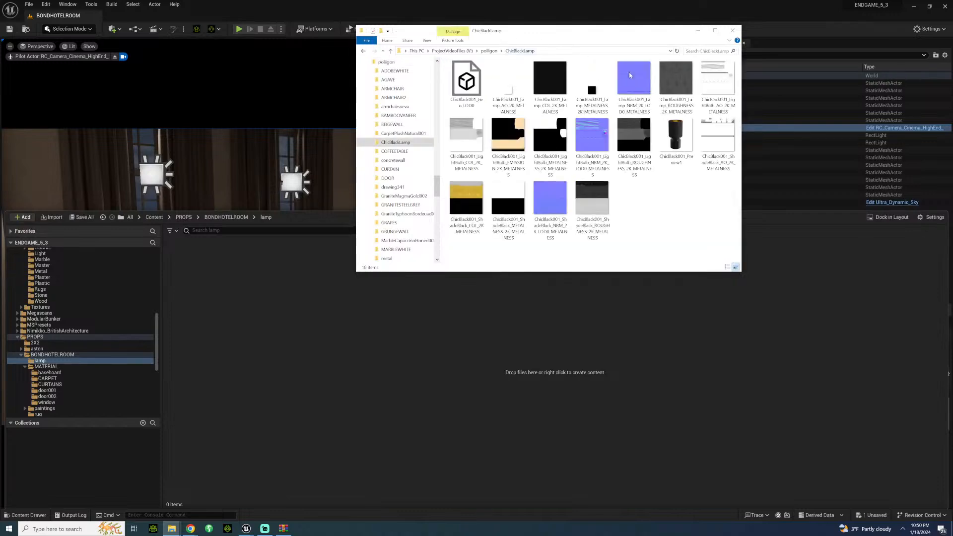
drag(562, 37, 774, 153)
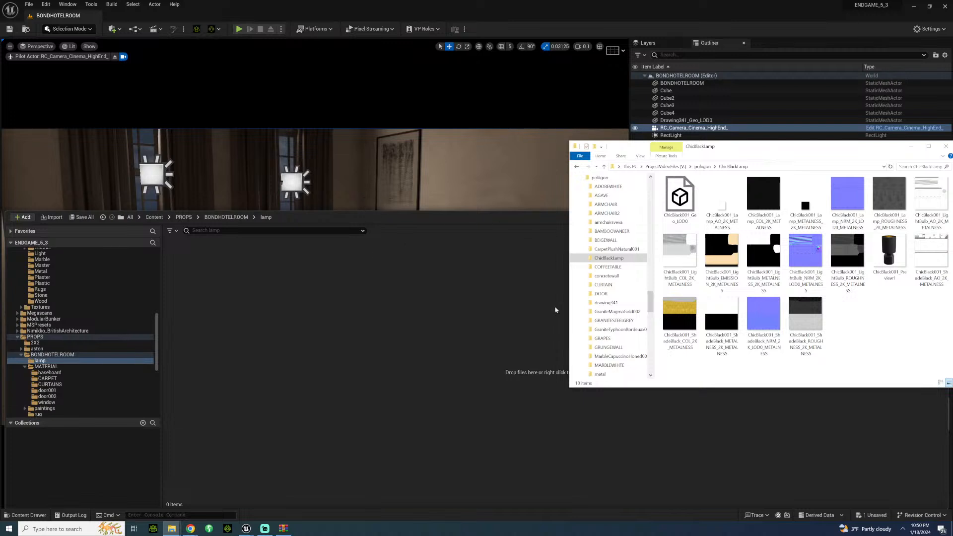
drag(673, 208, 332, 361)
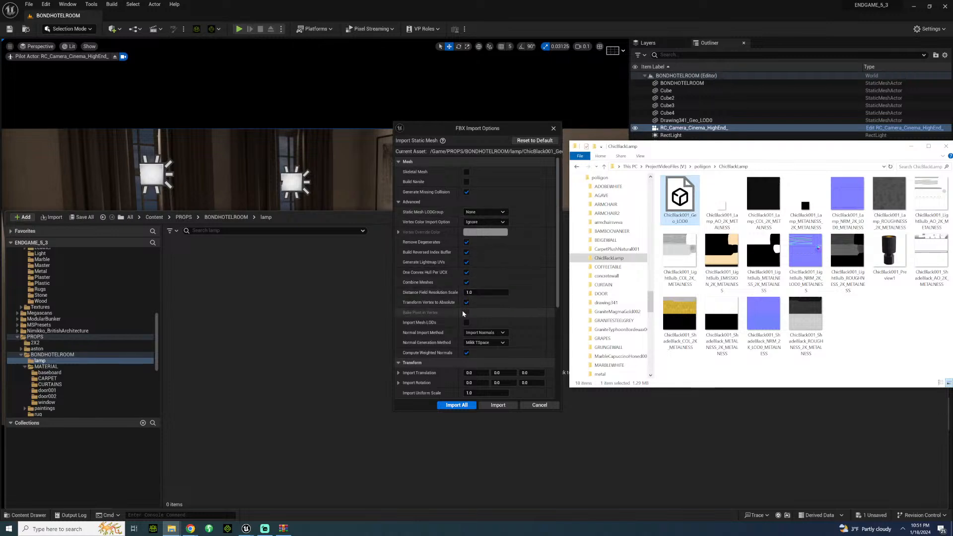
click(466, 405)
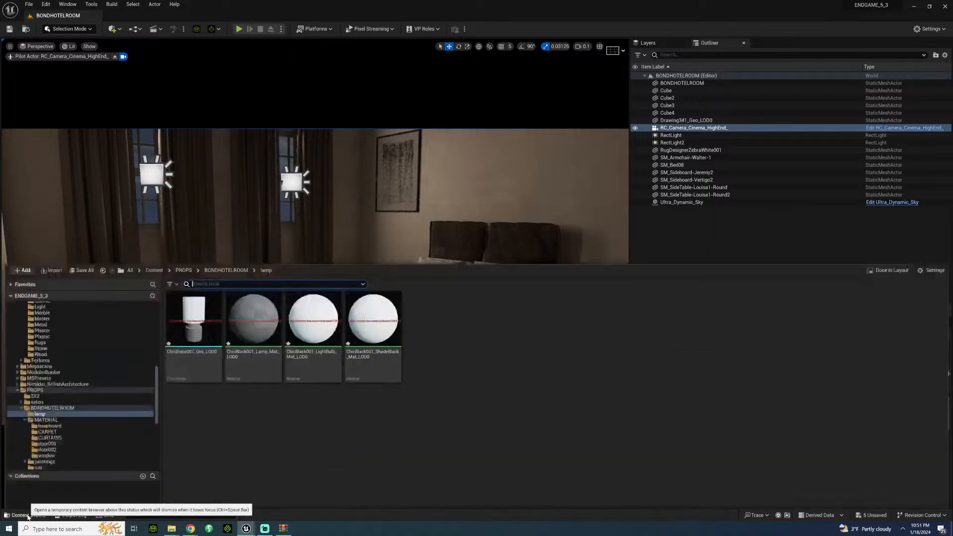
Step: Select the imported lamp mesh and its lamp, light bulb and shade materials in the lamp folder and save them
click(40, 515)
click(207, 280)
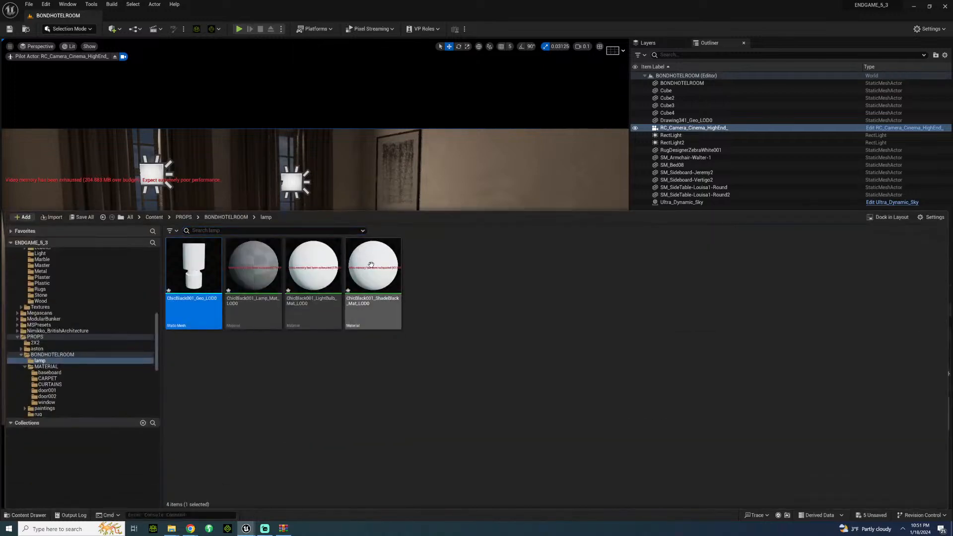
shift+drag(382, 279, 408, 319)
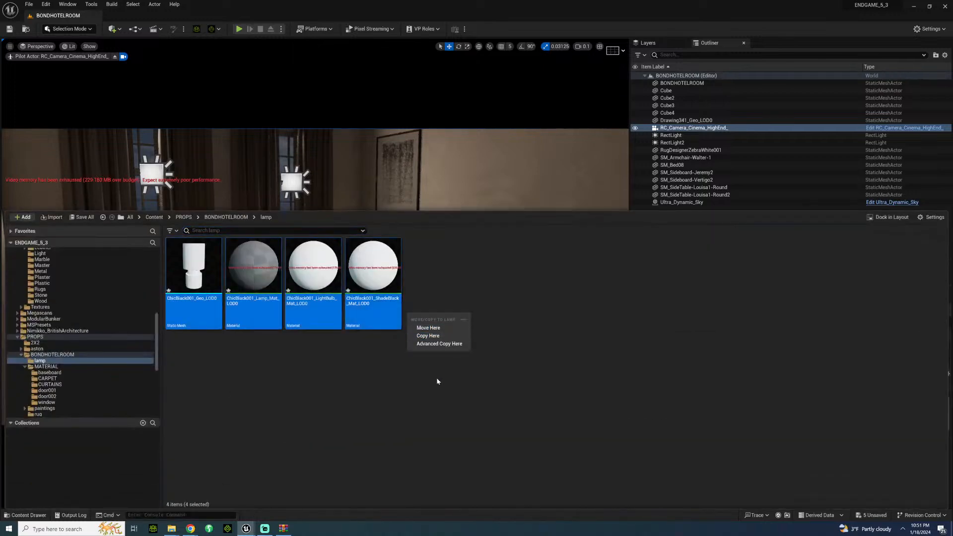
click(500, 300)
click(381, 282)
shift+click(202, 274)
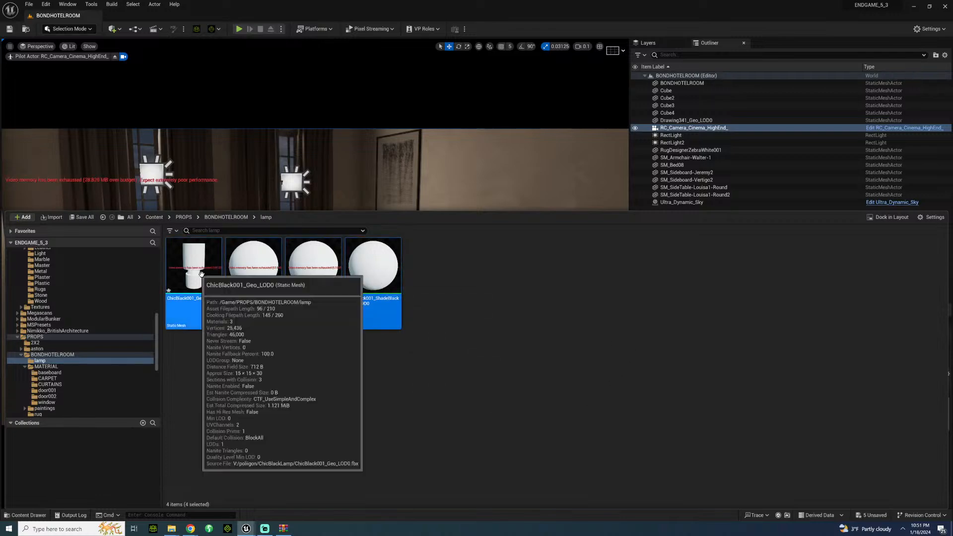
click(408, 373)
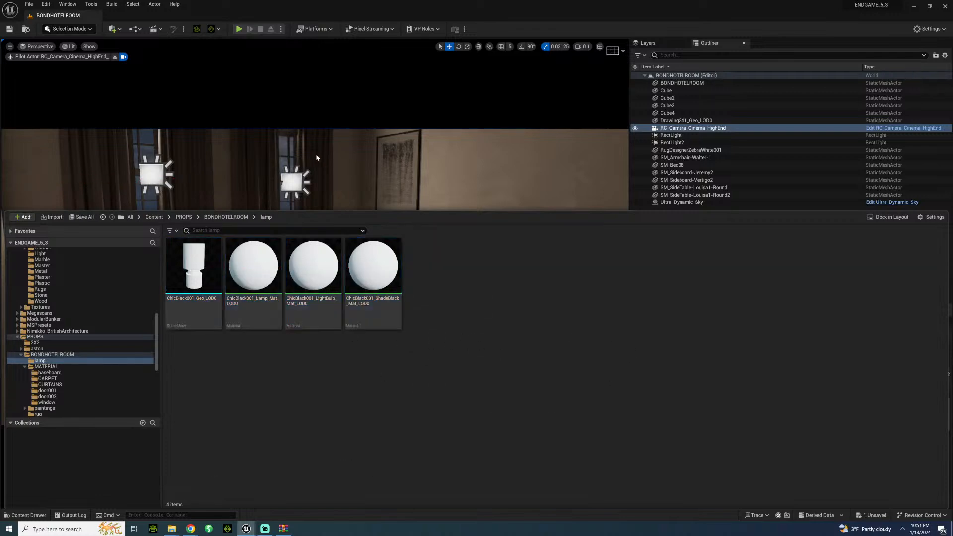
Step: Place the ChicBlack001_Geo_LOD0 lamp mesh on the round side table beside the bed
right_drag(392, 171, 403, 203)
key(w)
key(w)
right_drag(328, 343, 134, 318)
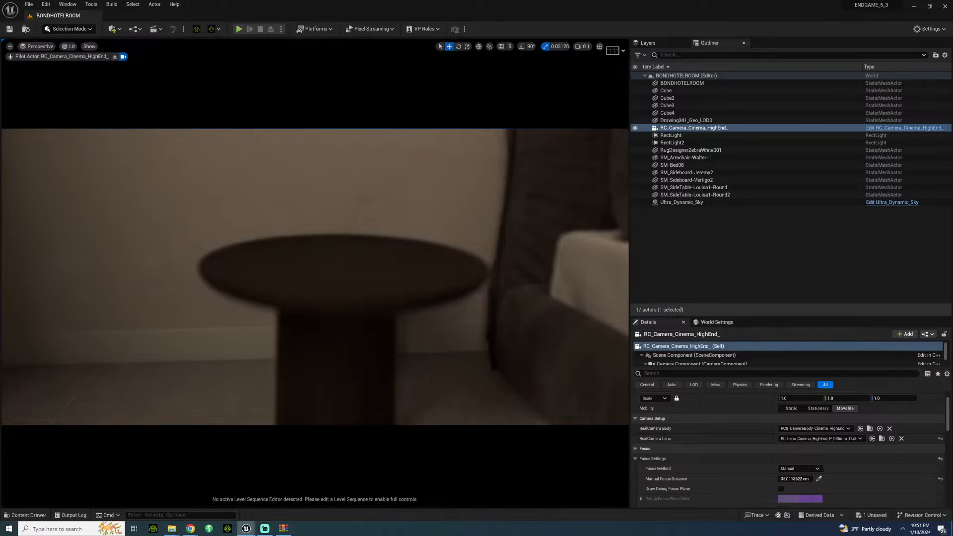
click(35, 523)
click(4, 516)
click(10, 515)
mouse_move(293, 144)
right_down()
mouse_move(313, 154)
mouse_move(271, 158)
mouse_move(283, 153)
right_up()
key(w)
key(s)
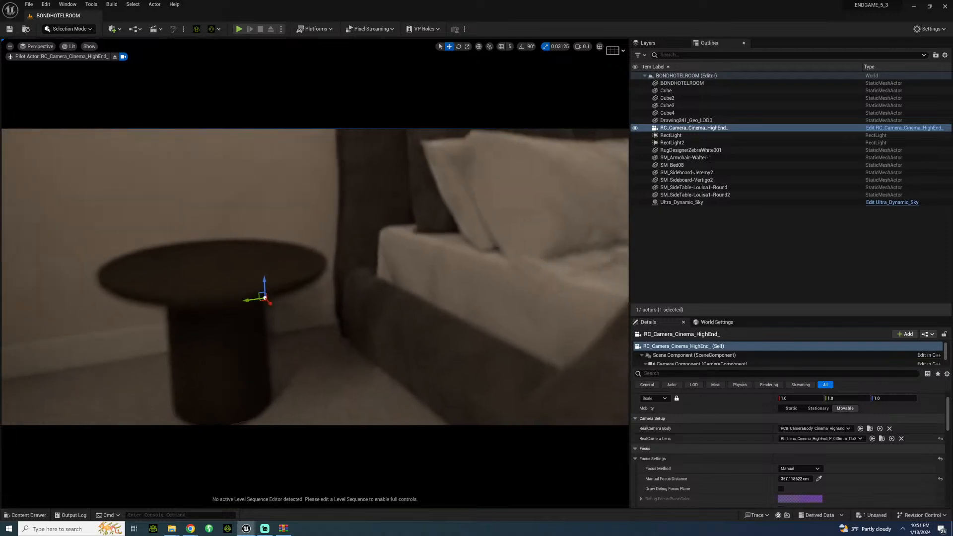
click(27, 515)
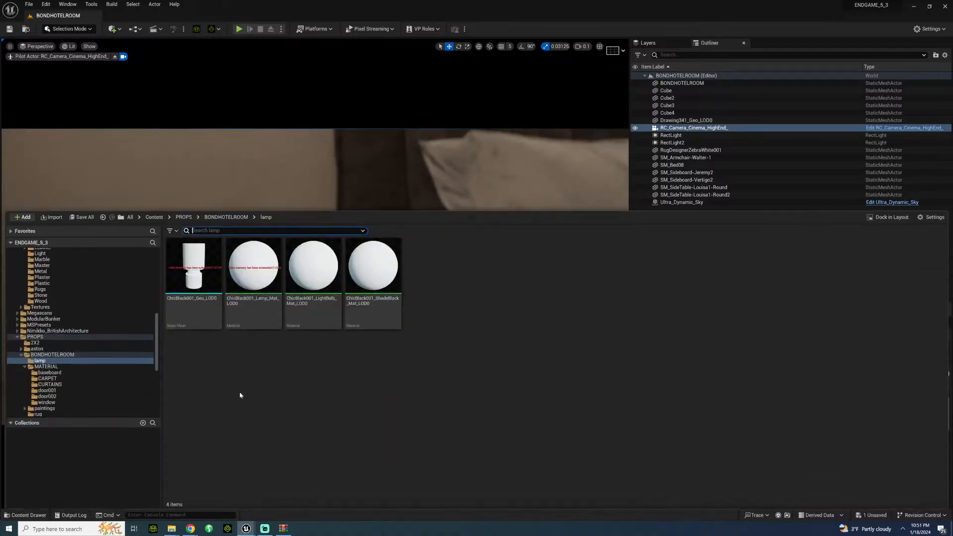
drag(216, 296, 389, 289)
key(s)
right_drag(283, 174, 298, 180)
click(33, 515)
key(s)
click(40, 517)
key(s)
right_drag(75, 465, 74, 468)
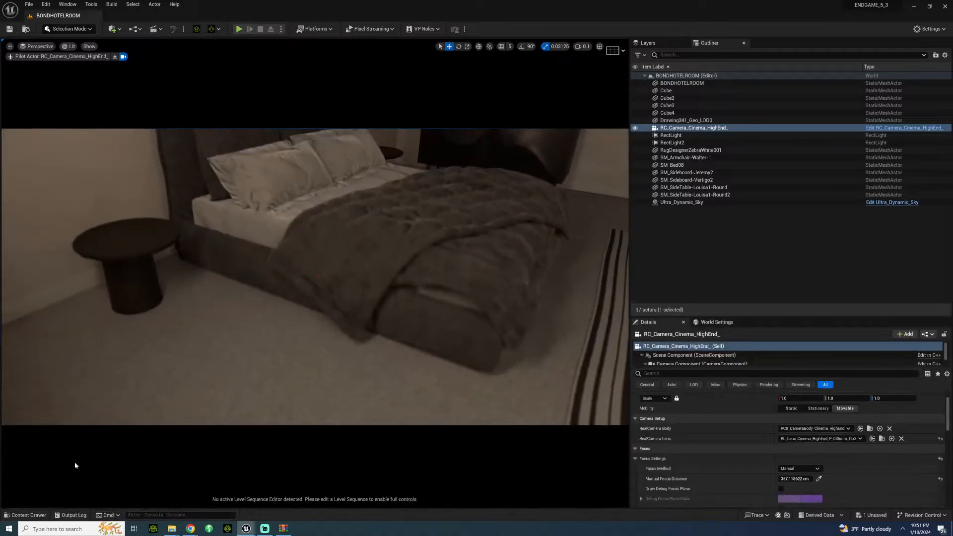
click(35, 517)
drag(191, 263, 133, 234)
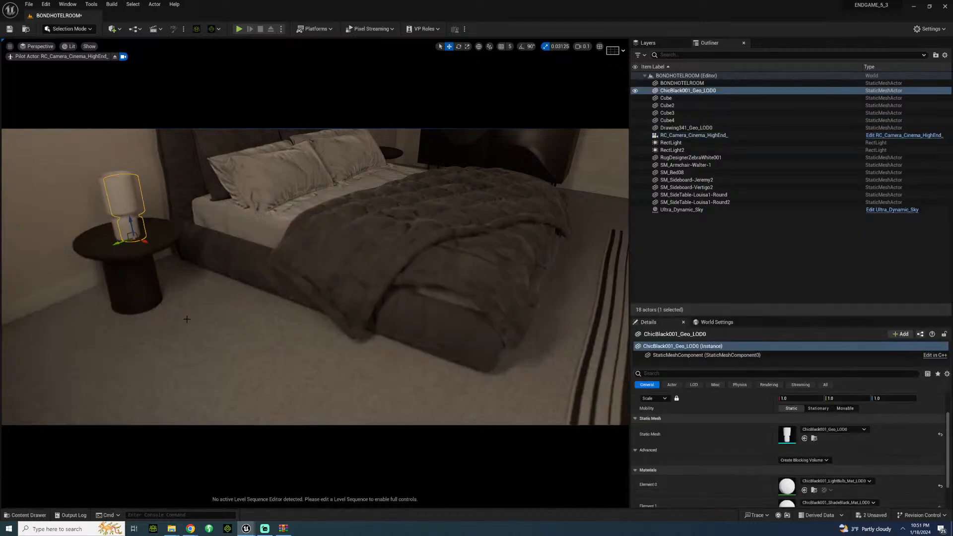
Step: Focus the RC_Camera_Cinema_HighEnd camera on the lamp and nudge the lamp slightly back on the side table
click(186, 319)
right_drag(187, 319, 192, 284)
key(w)
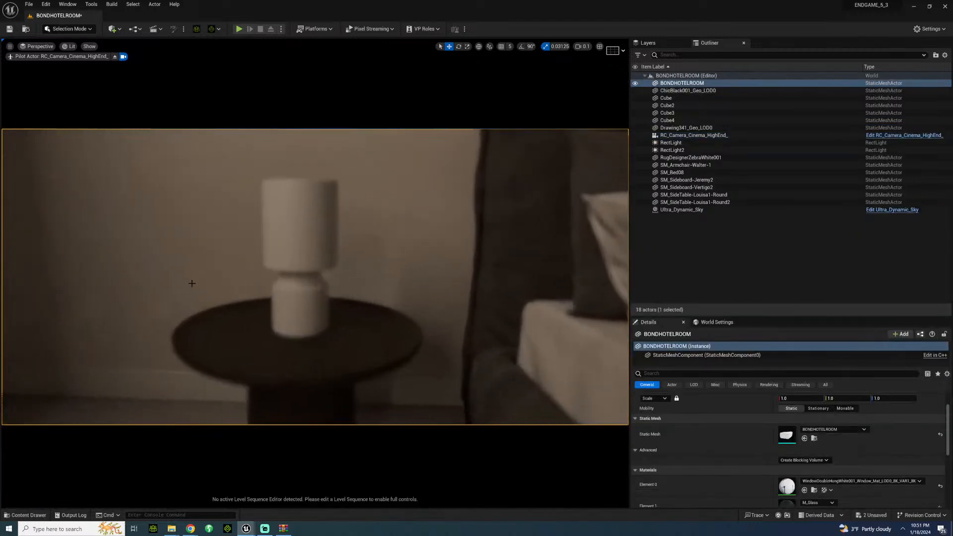
click(683, 128)
click(682, 136)
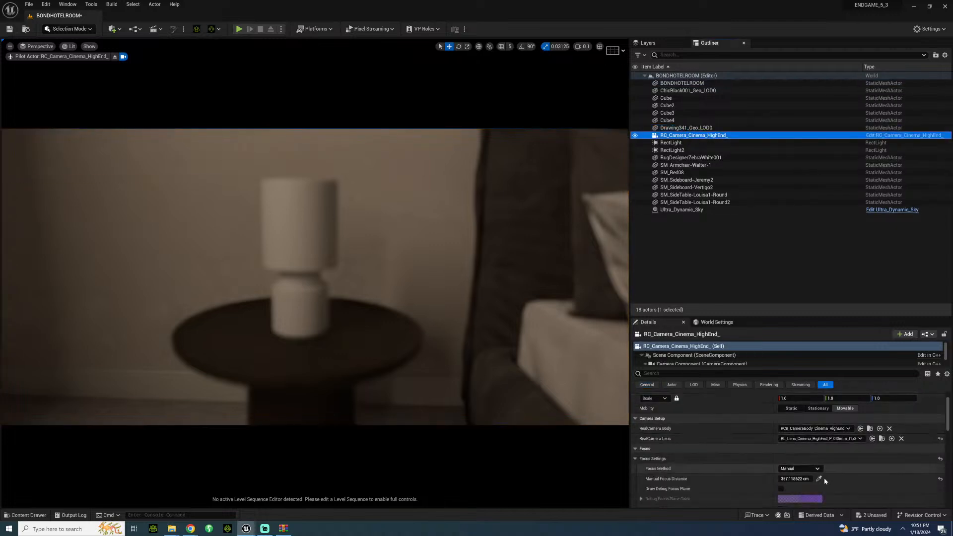
click(676, 76)
click(300, 324)
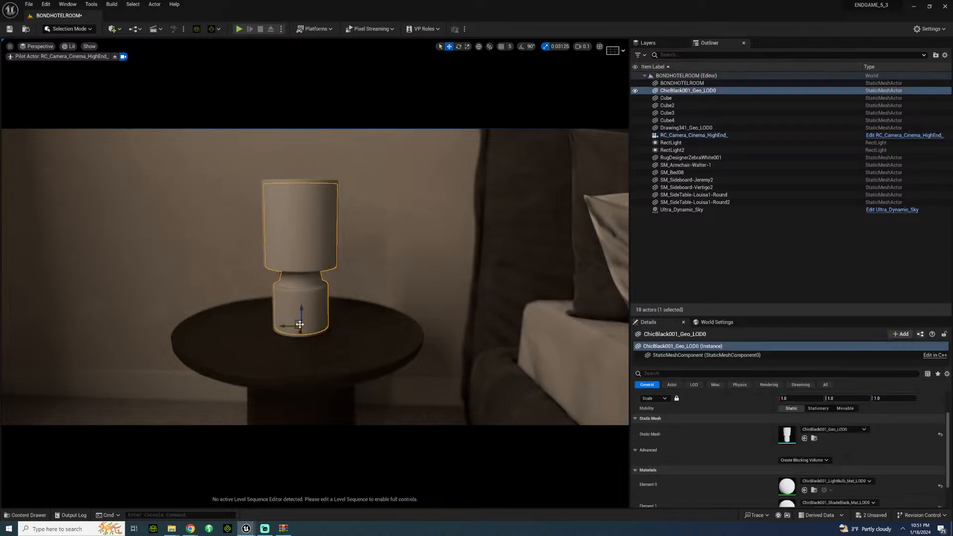
drag(299, 334, 310, 326)
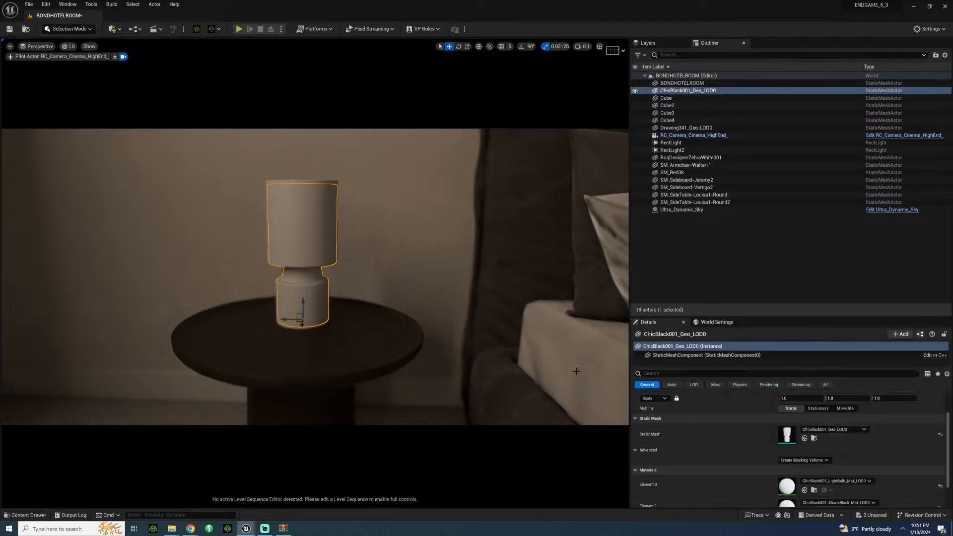
Step: Import the ChicBlack001_Lamp COL, METALNESS, NRM and ROUGHNESS 2K textures from the ChicBlackLamp folder into the lamp content folder
scroll(758, 412, down, 2)
click(814, 403)
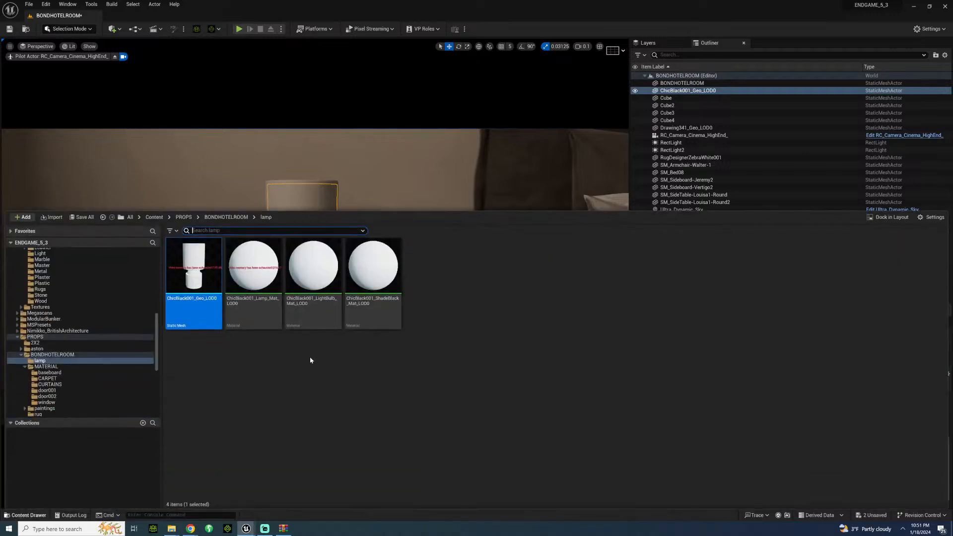
mouse_move(170, 530)
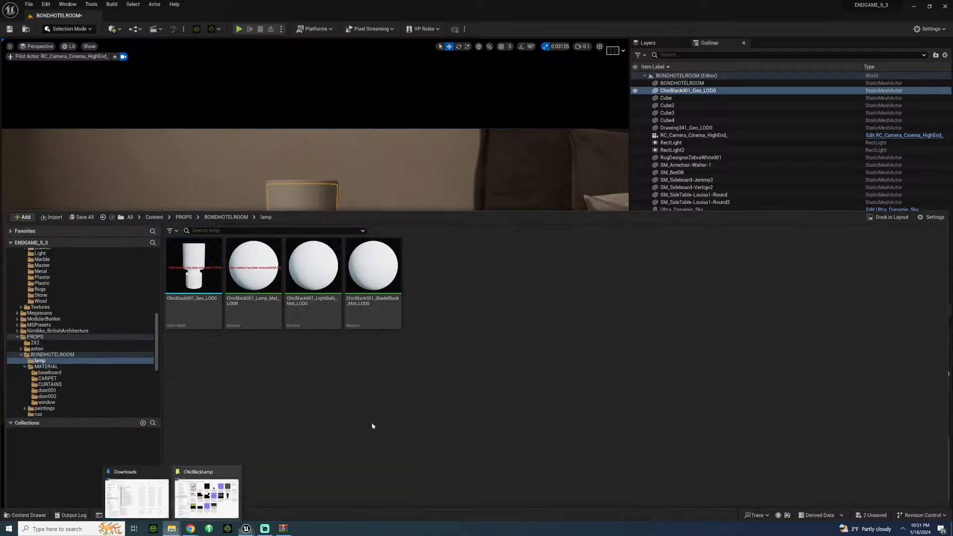
click(221, 499)
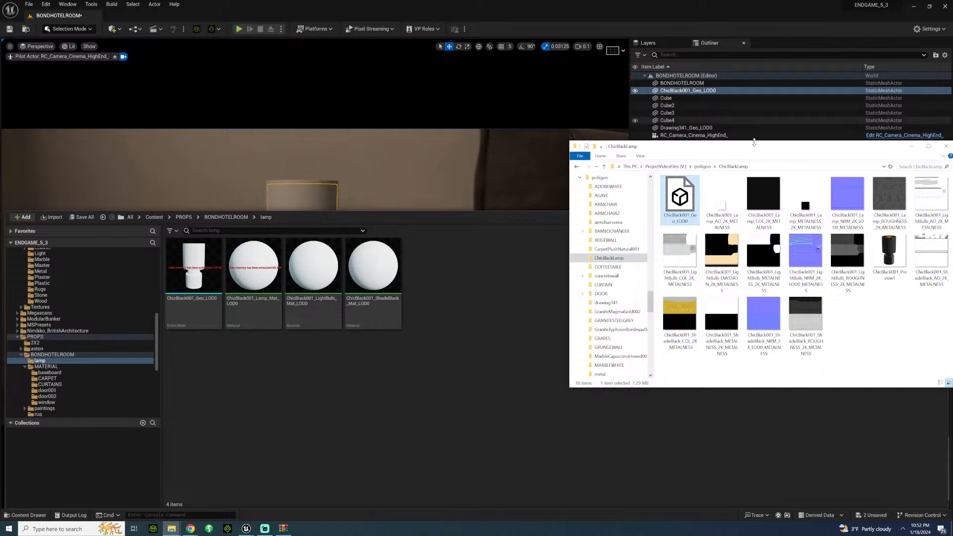
click(767, 191)
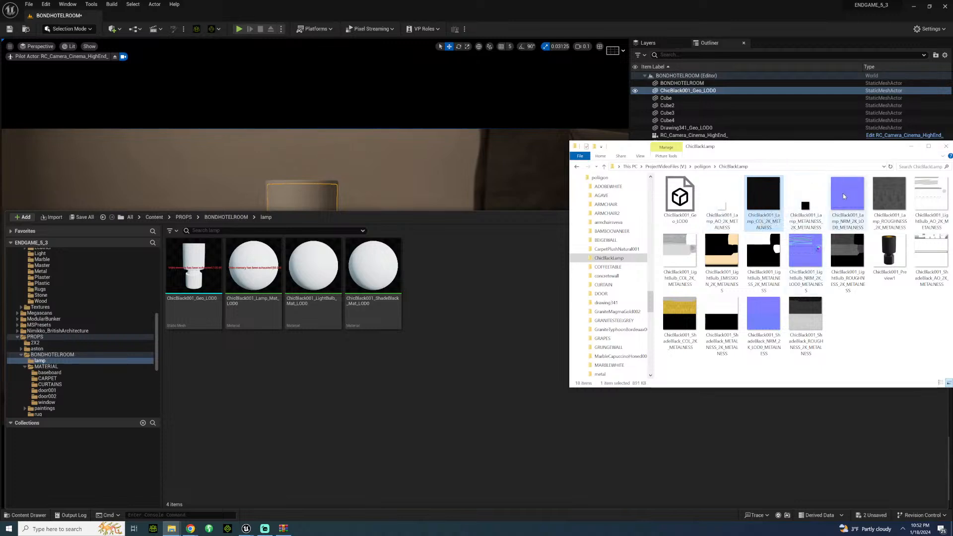
ctrl+click(880, 199)
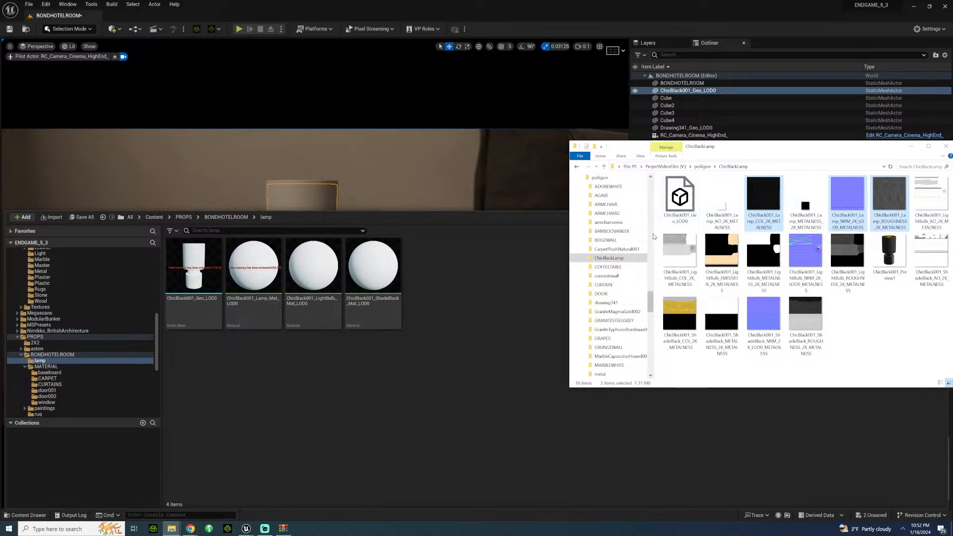
drag(787, 149, 693, 147)
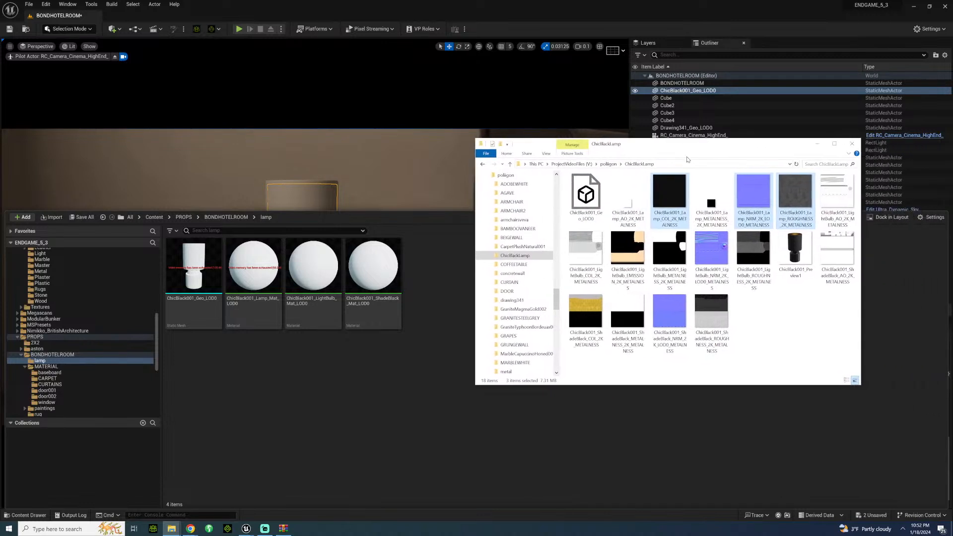
ctrl+click(713, 202)
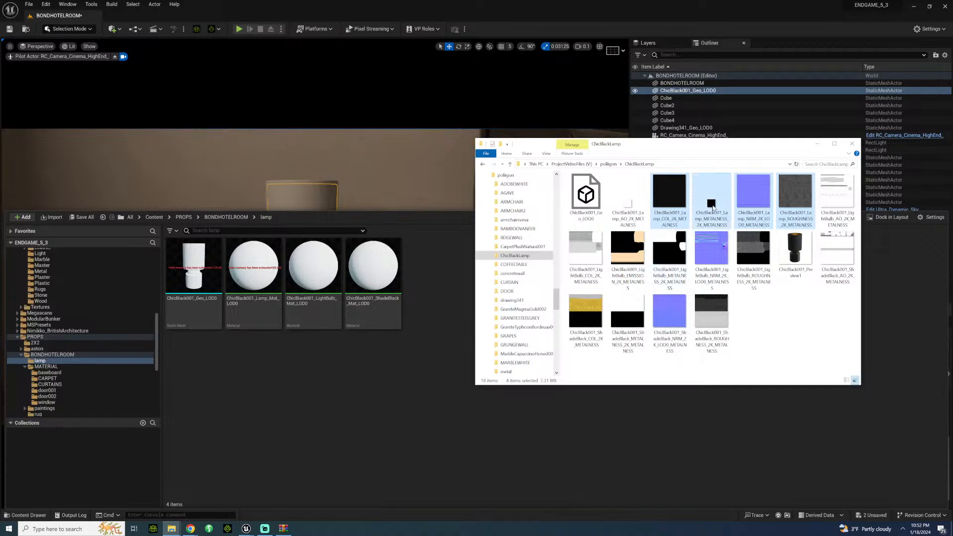
drag(712, 207, 365, 423)
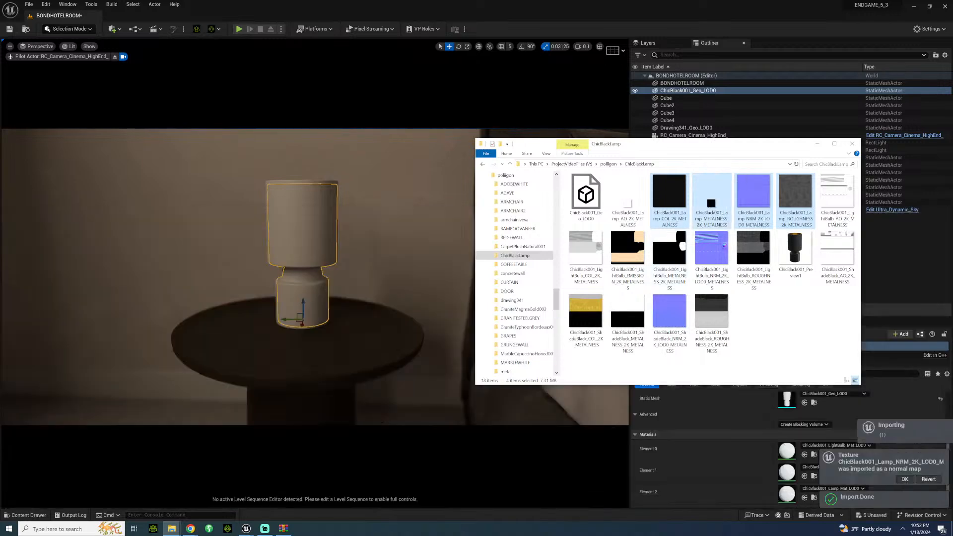
Step: Turn off sRGB for the ChicBlack001_Lamp metalness texture and save it
click(30, 516)
click(328, 397)
double_click(372, 268)
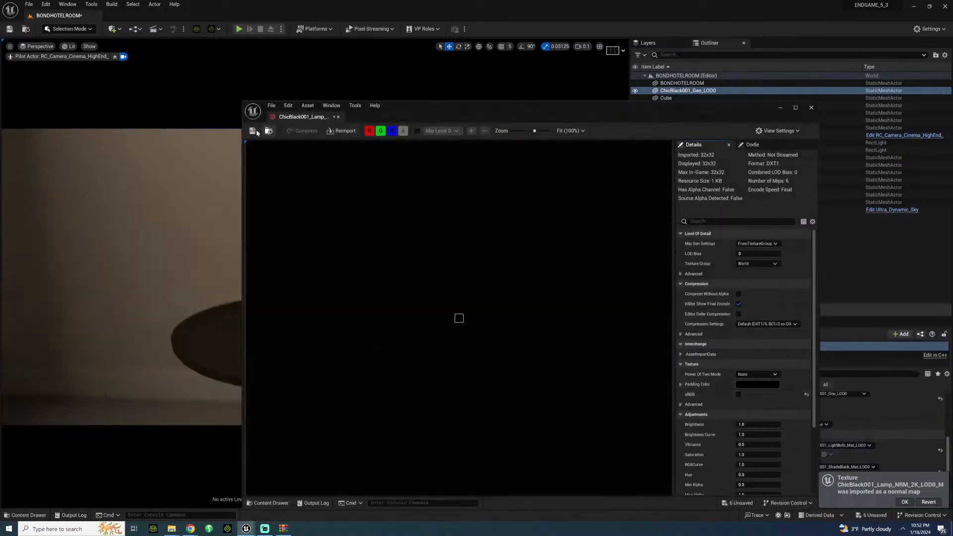
click(338, 117)
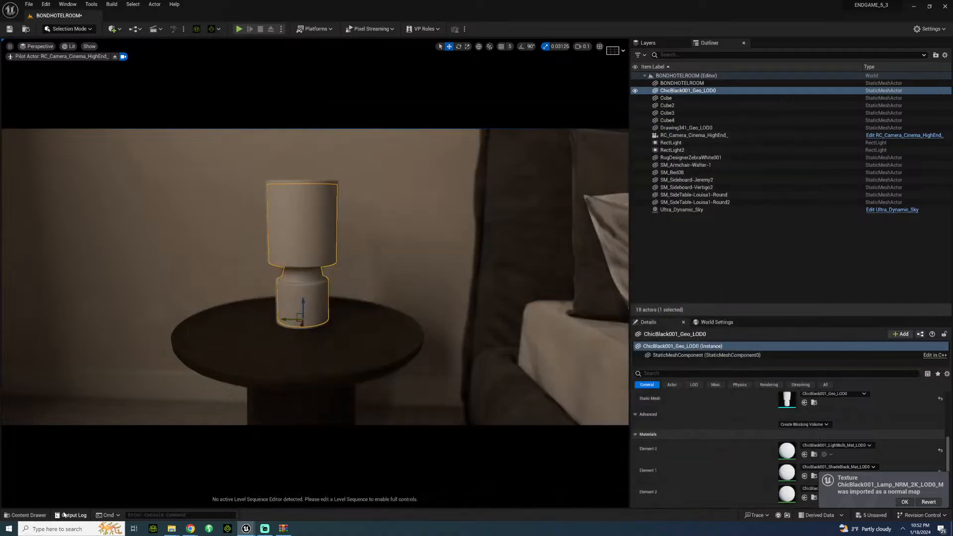
Step: Turn off sRGB for the ChicBlack001_Lamp roughness texture and save it
click(27, 515)
double_click(491, 278)
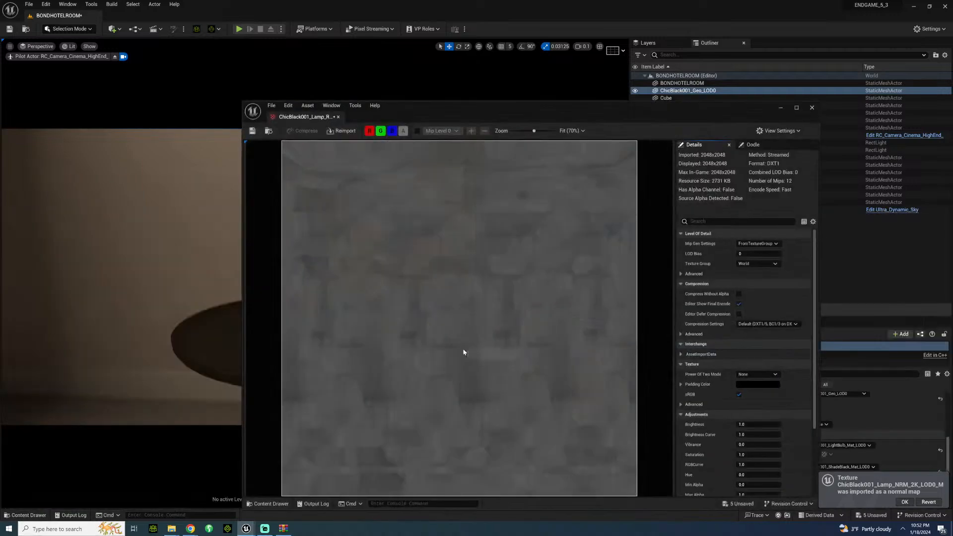
click(739, 394)
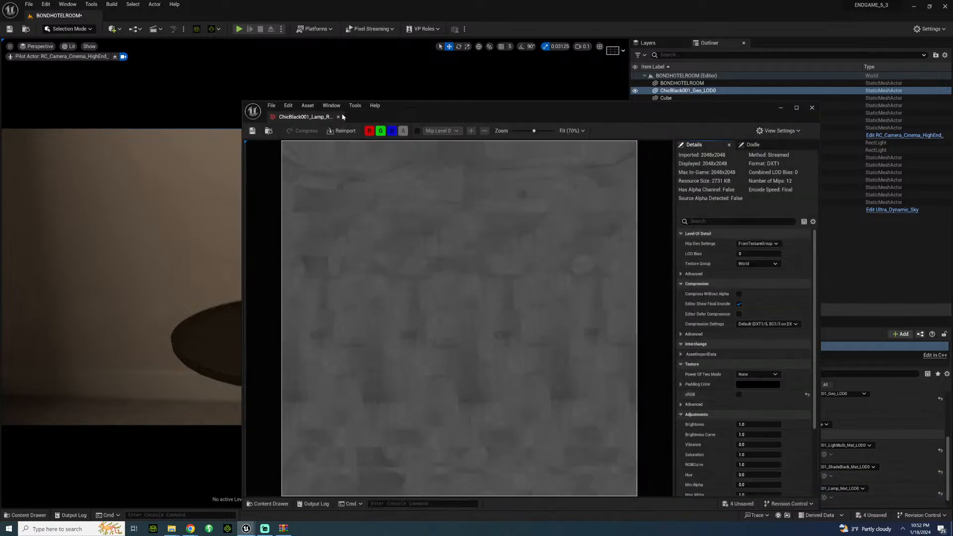
click(338, 117)
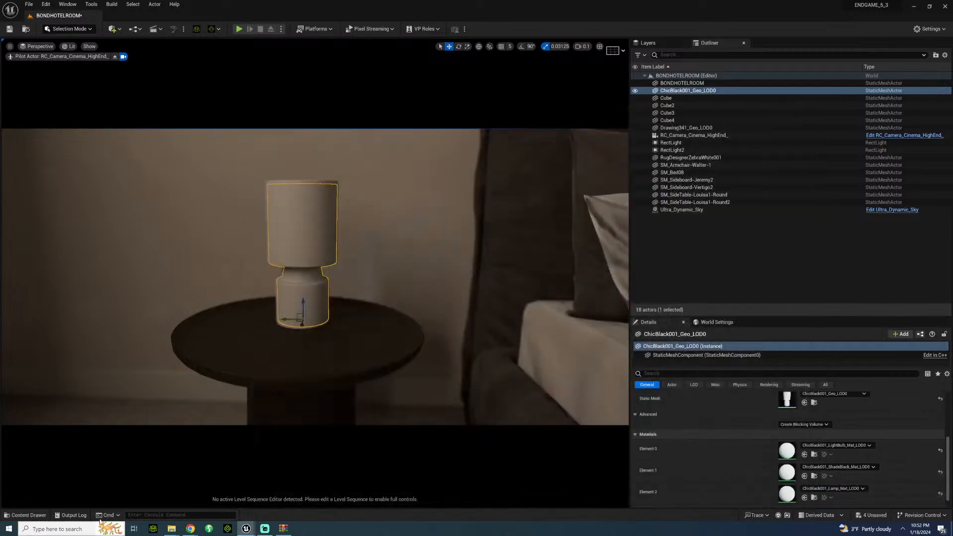
Step: Open the ChicBlack001_Lamp normal map and colour textures and save each one
click(30, 515)
double_click(423, 297)
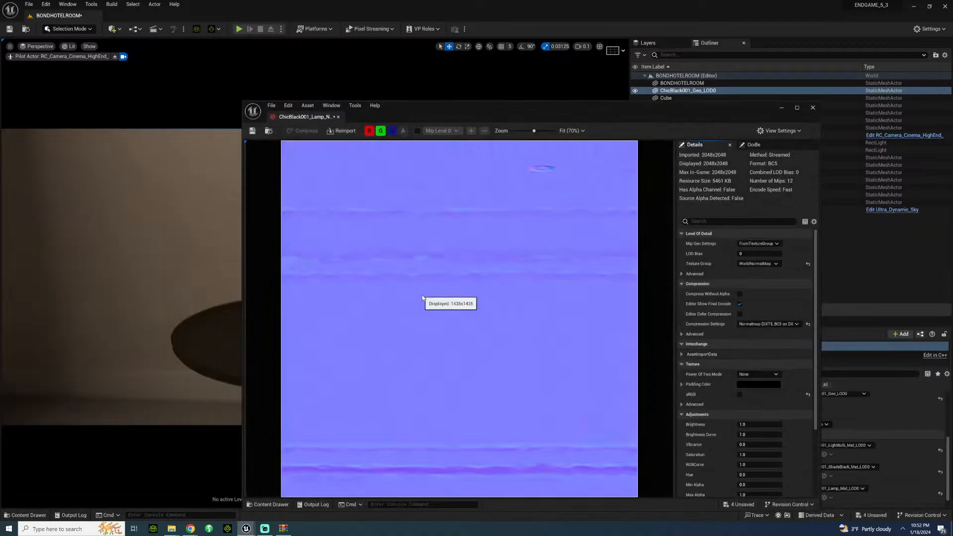
click(253, 132)
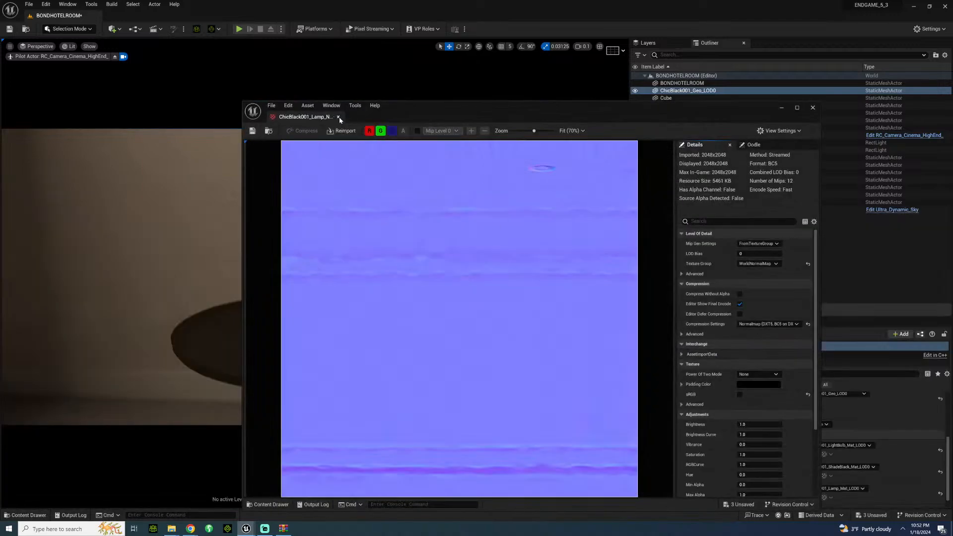
click(338, 117)
click(27, 514)
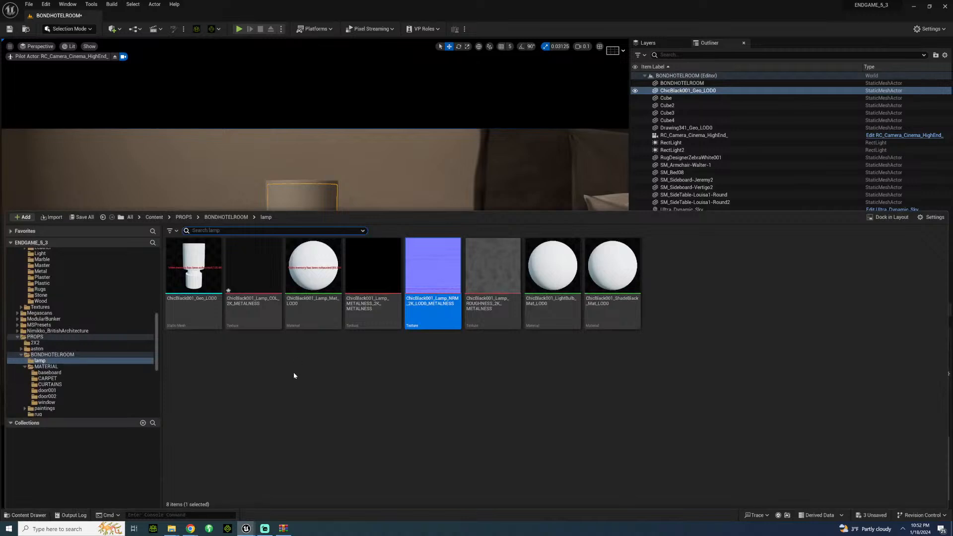
click(231, 288)
double_click(234, 292)
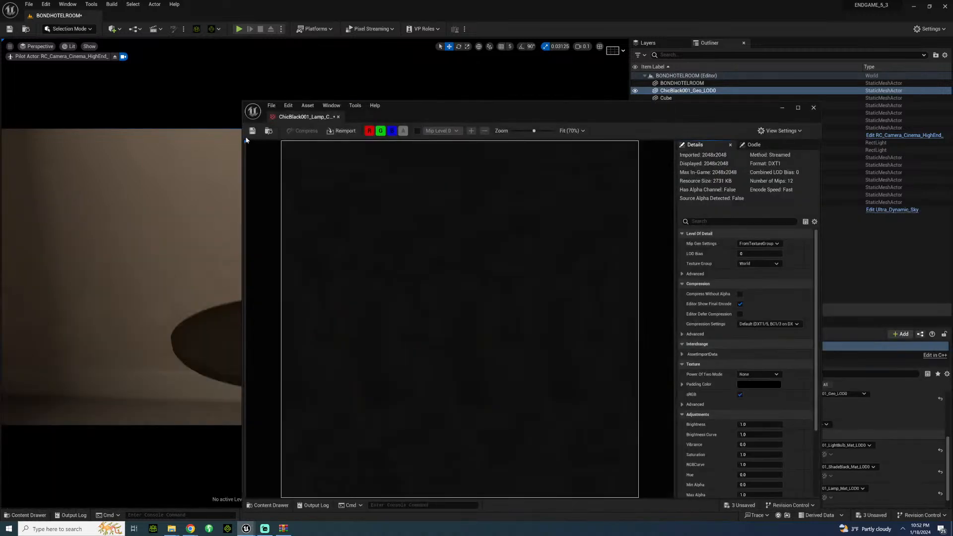
click(338, 117)
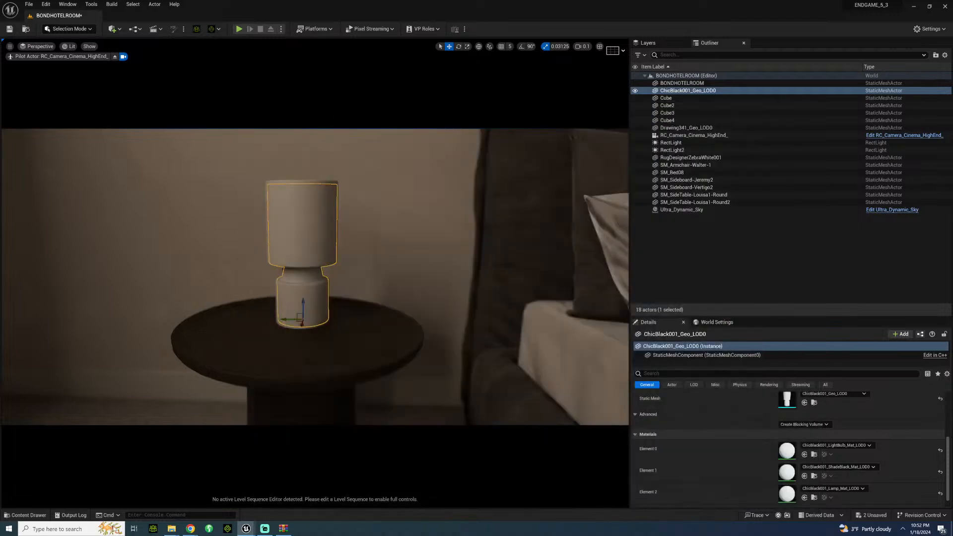
Step: Open the ChicBlack001_Lamp_Mat_LOD0 material and delete the Param vector node feeding its Base Color
click(28, 515)
click(294, 371)
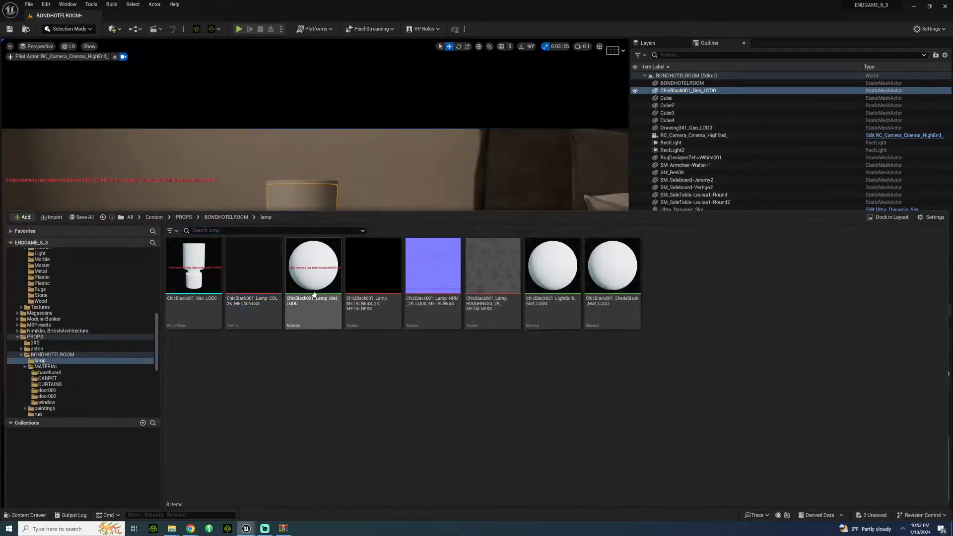
double_click(312, 283)
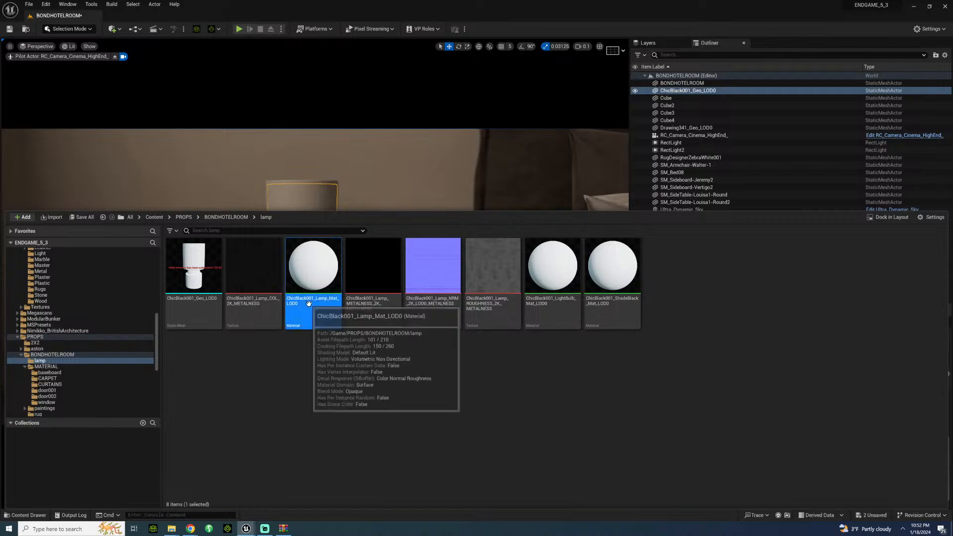
click(478, 173)
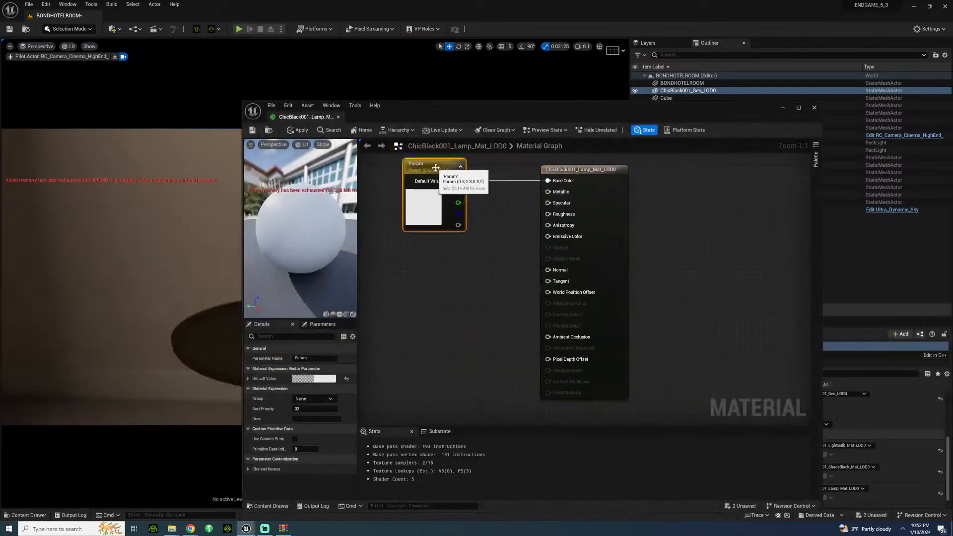
key(Delete)
Step: Add the lamp's colour, metalness, normal and roughness textures to the material graph as texture samples
click(271, 506)
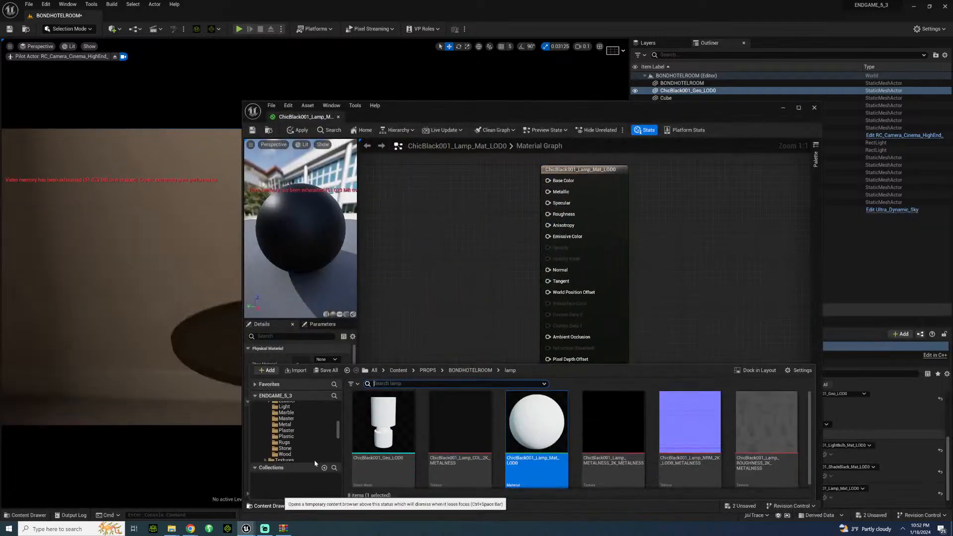
click(460, 432)
ctrl+click(602, 432)
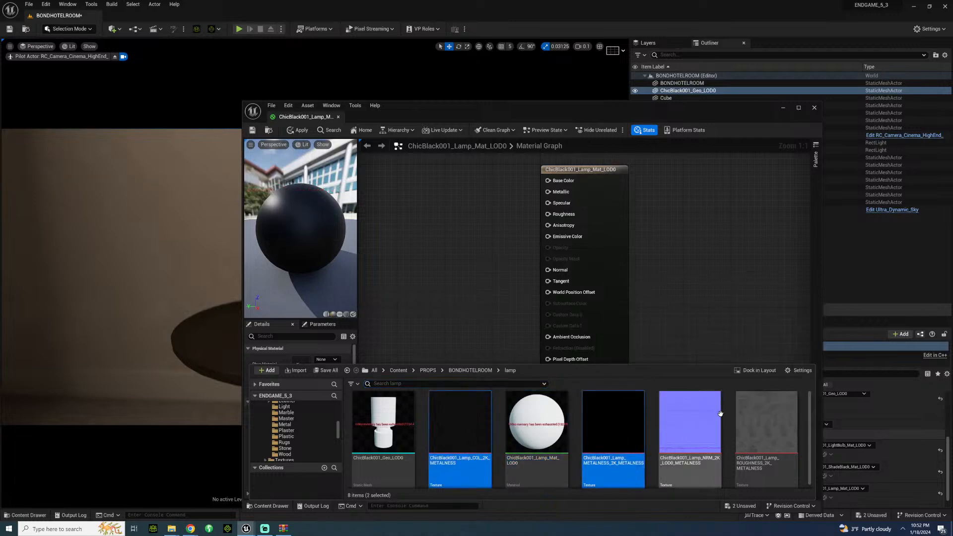
ctrl+click(690, 432)
ctrl+click(767, 427)
drag(767, 427, 401, 209)
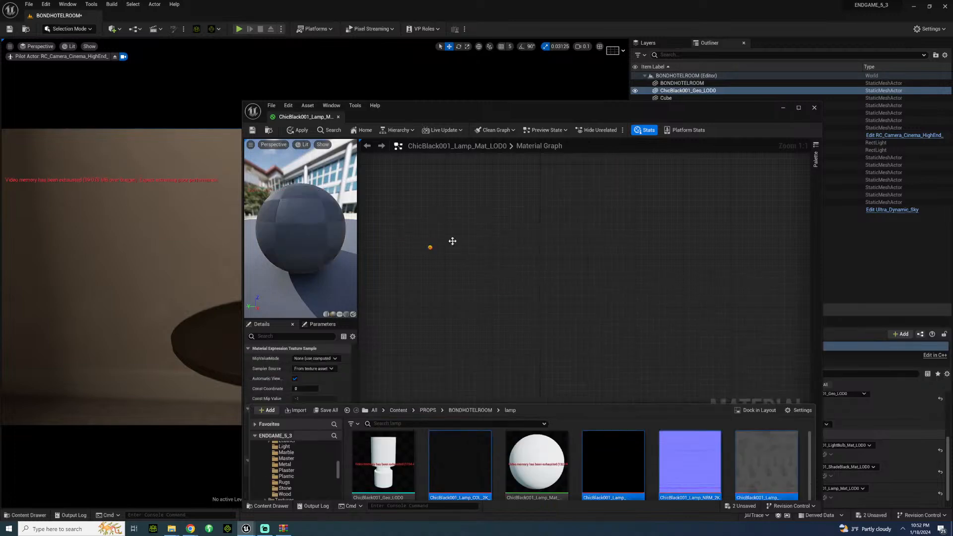
Step: Connect the lamp's colour texture to Base Color and its metalness texture to Metallic in the material graph
right_drag(463, 206, 494, 268)
drag(459, 279, 578, 242)
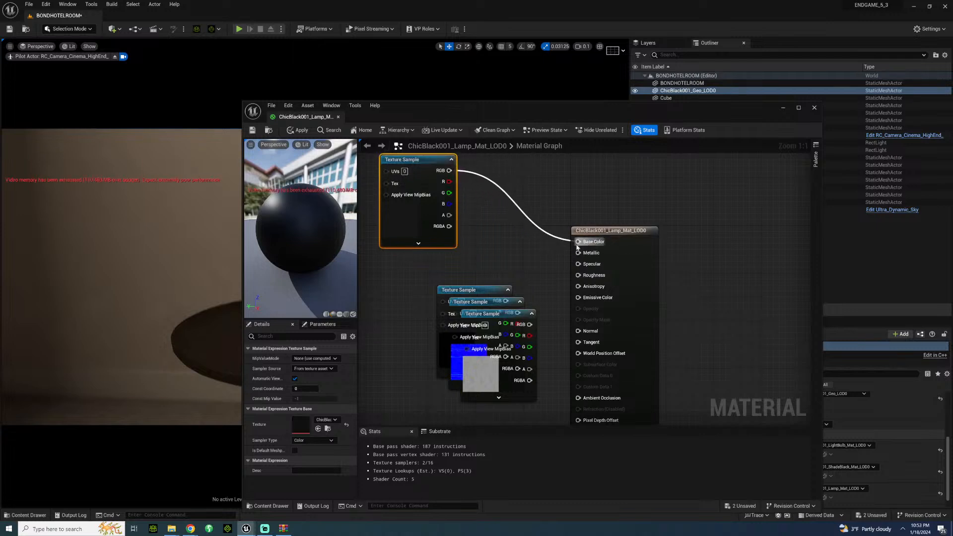
right_drag(456, 308, 521, 247)
drag(515, 230, 452, 213)
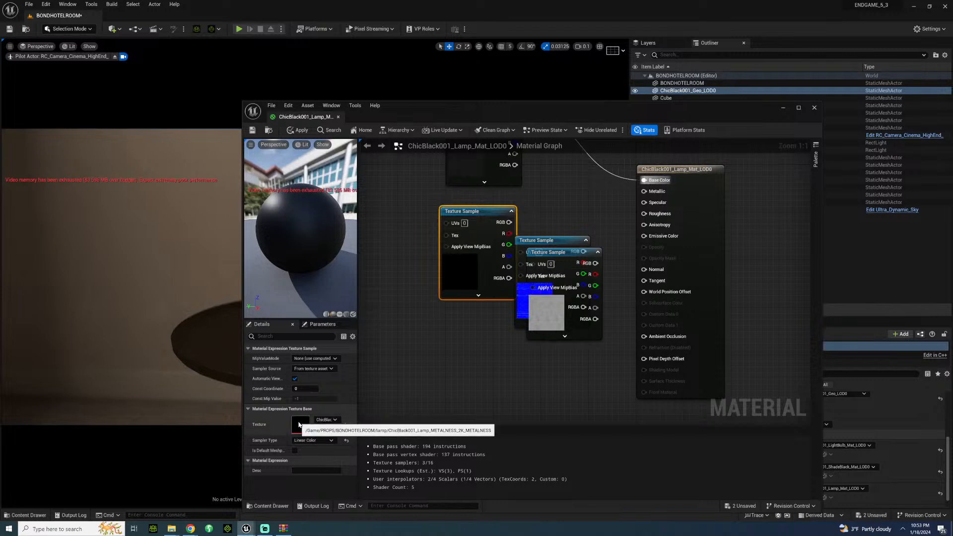
drag(508, 221, 621, 219)
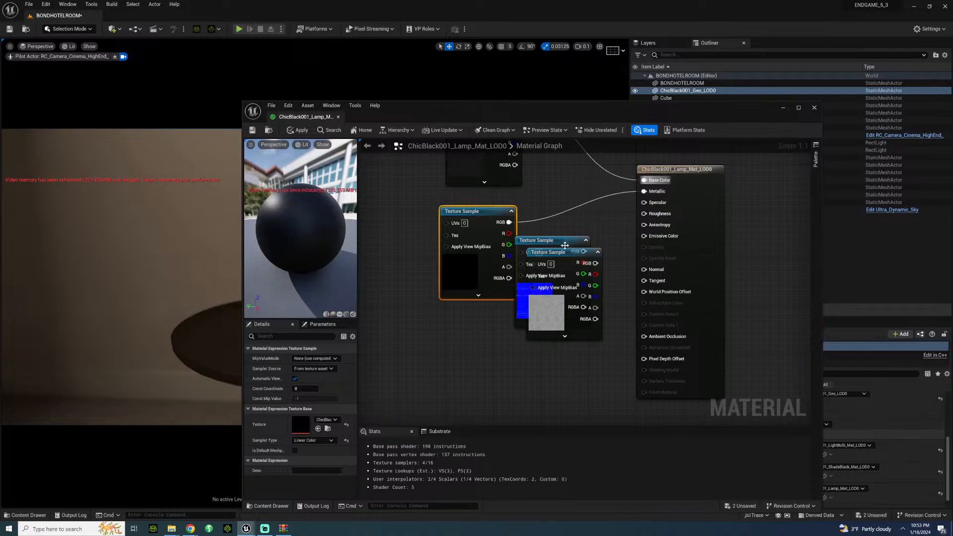
Step: Separate the overlapping normal and roughness samples and connect them to the material's Normal and Roughness inputs
drag(565, 245, 492, 308)
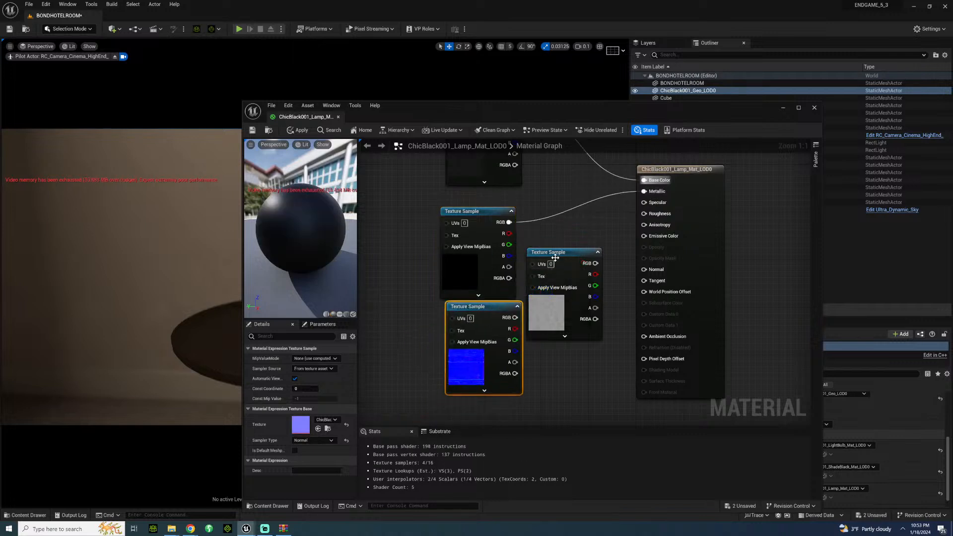
drag(555, 257, 468, 413)
drag(515, 318, 644, 269)
right_drag(570, 254, 581, 195)
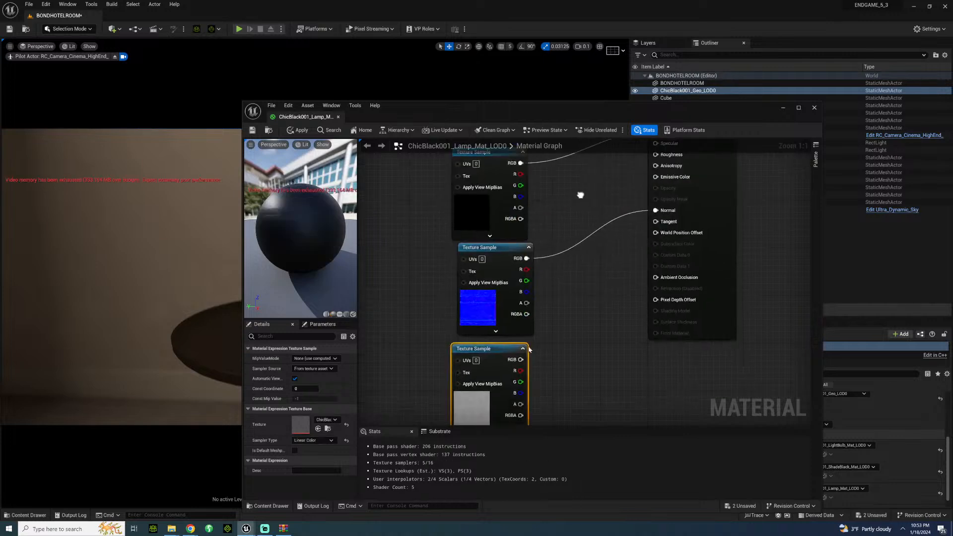
drag(521, 360, 655, 155)
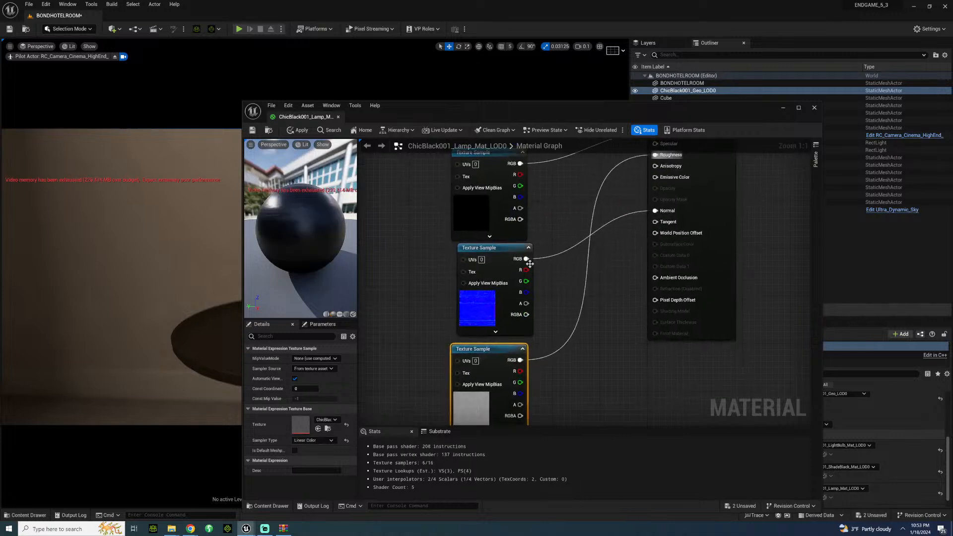
Step: Align the four texture samples in a column matching their input order, then save and close the lamp material
drag(503, 290, 574, 447)
drag(472, 333, 477, 229)
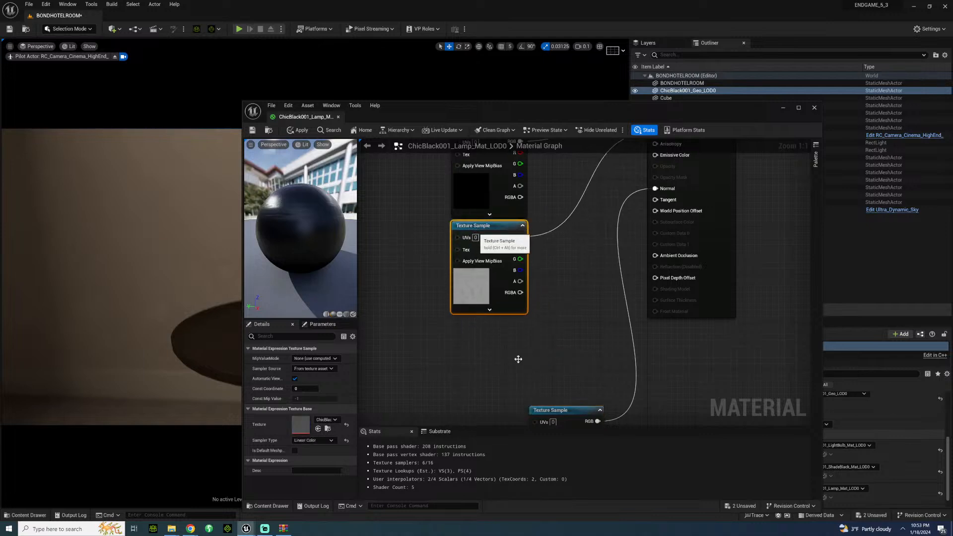
drag(566, 410, 479, 322)
right_drag(567, 240, 565, 317)
scroll(546, 278, down, 2)
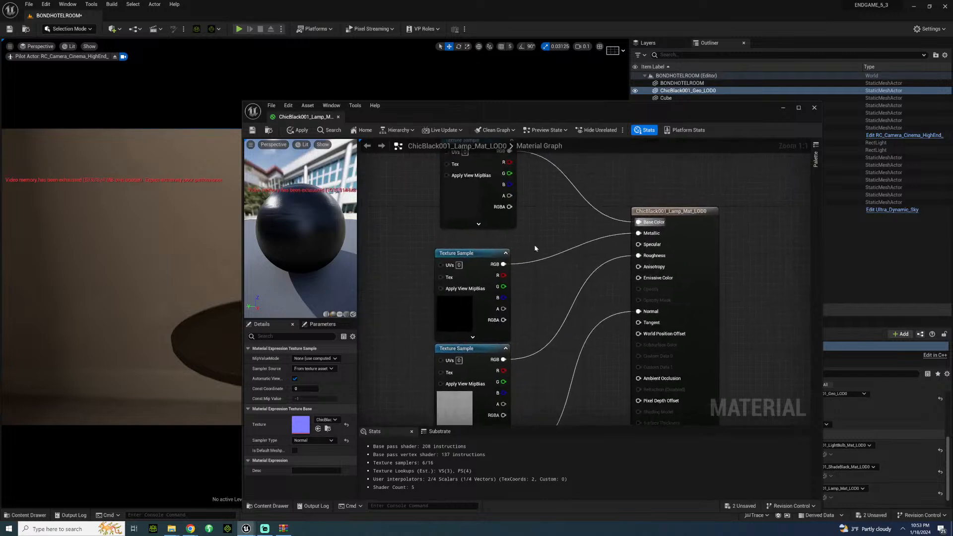
click(489, 197)
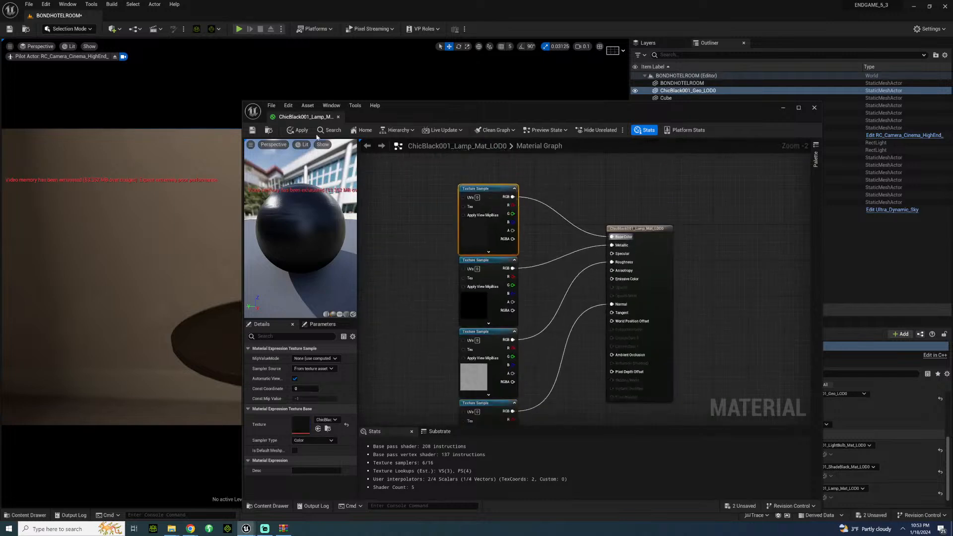
click(253, 130)
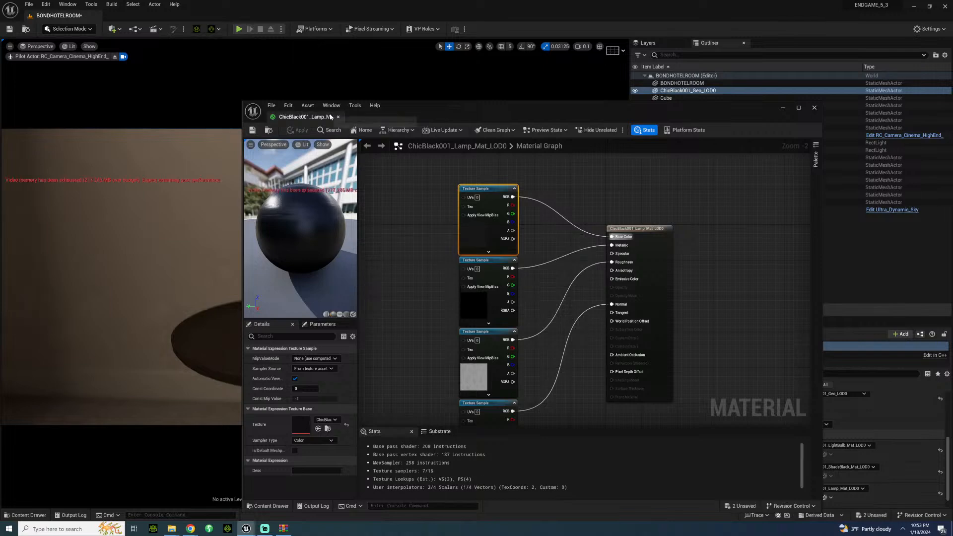
click(339, 117)
Step: Examine the textured lamp on the round side table and select the lamp
click(318, 351)
right_drag(318, 352, 285, 340)
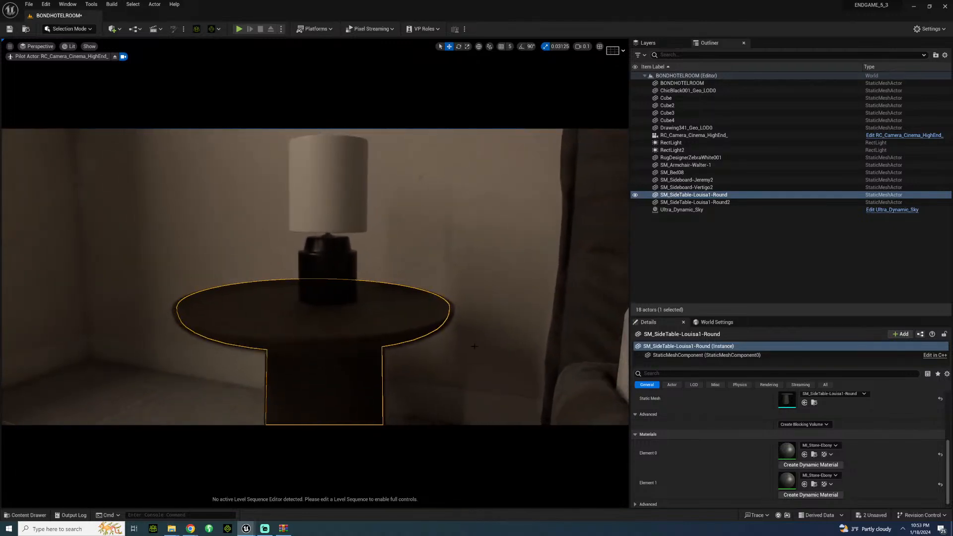
right_drag(474, 346, 501, 337)
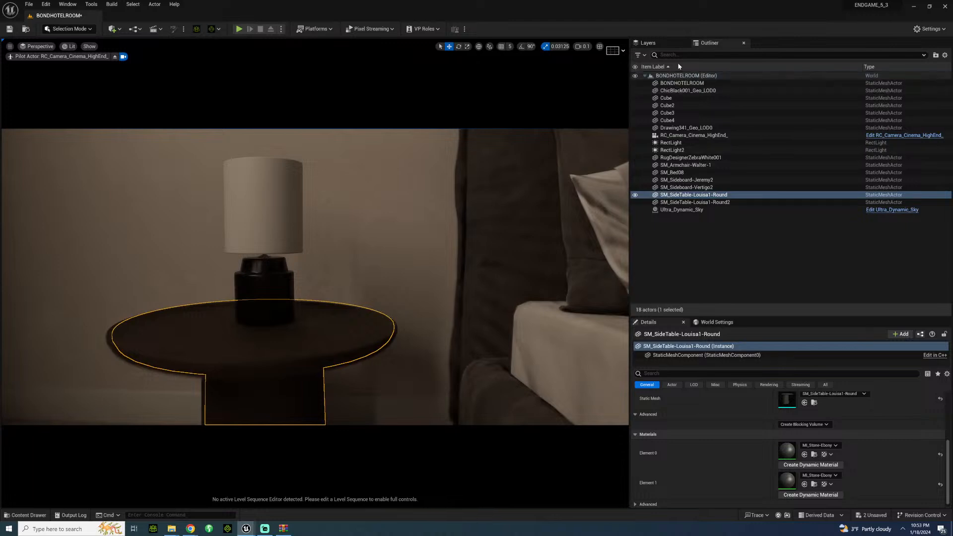
click(677, 76)
mouse_move(347, 298)
right_down()
mouse_move(380, 294)
mouse_move(333, 292)
right_up()
click(360, 310)
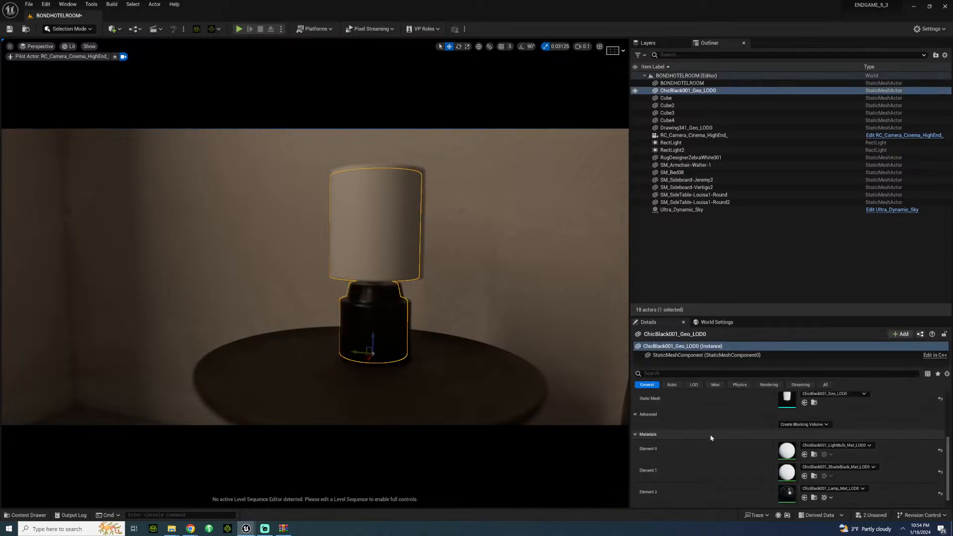
Step: Import the ChicBlack001_ShadeBlack AO, COL, METALNESS, NRM and ROUGHNESS textures from the ChicBlackLamp folder into the project's lamp folder
click(29, 515)
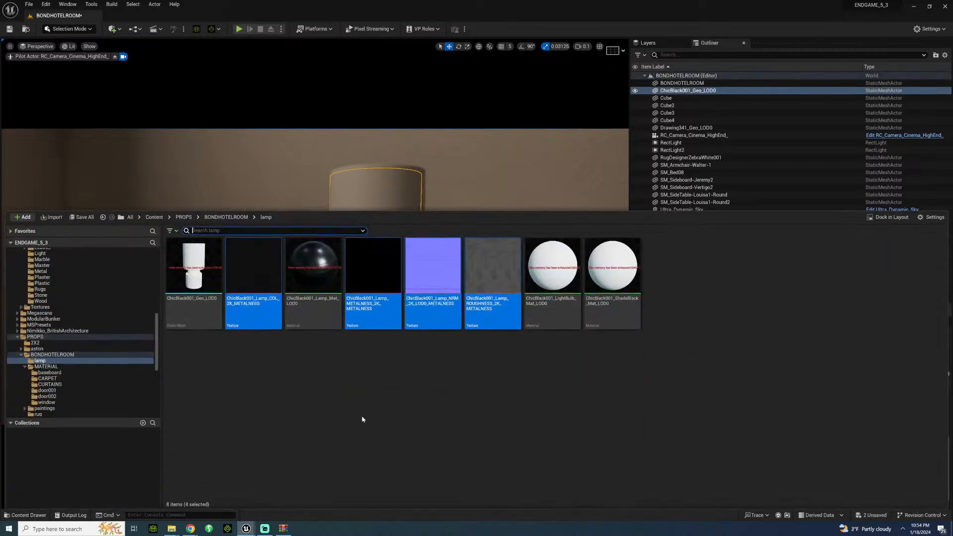
mouse_move(171, 528)
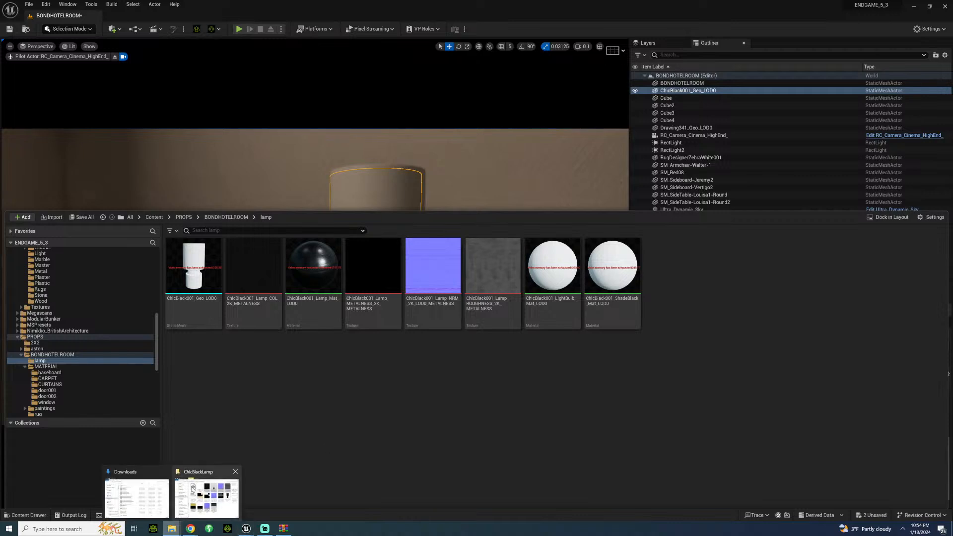
click(202, 497)
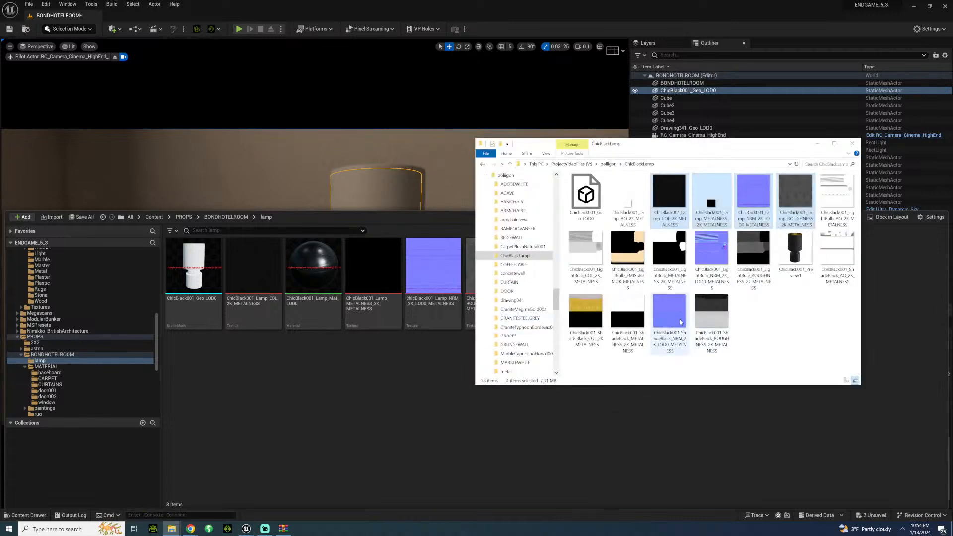
click(706, 304)
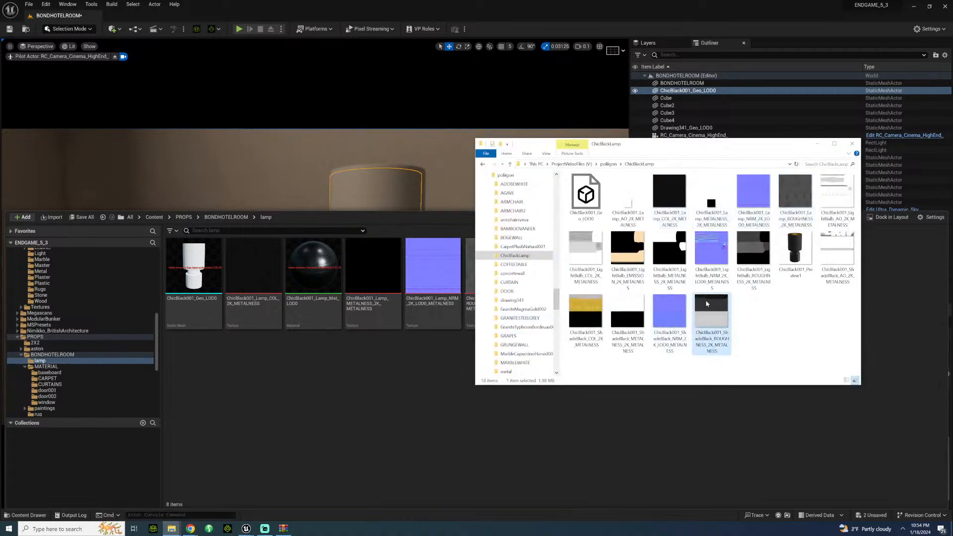
click(598, 311)
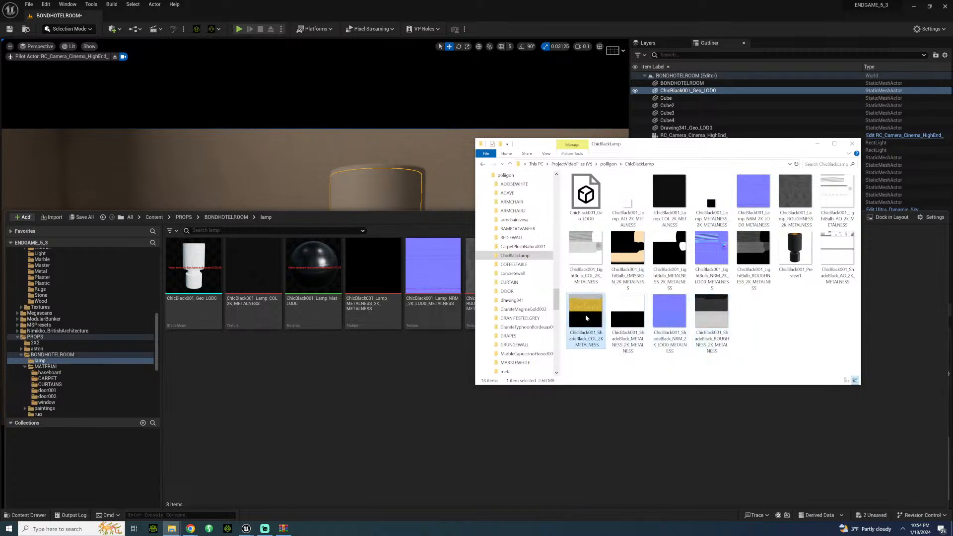
right_click(586, 318)
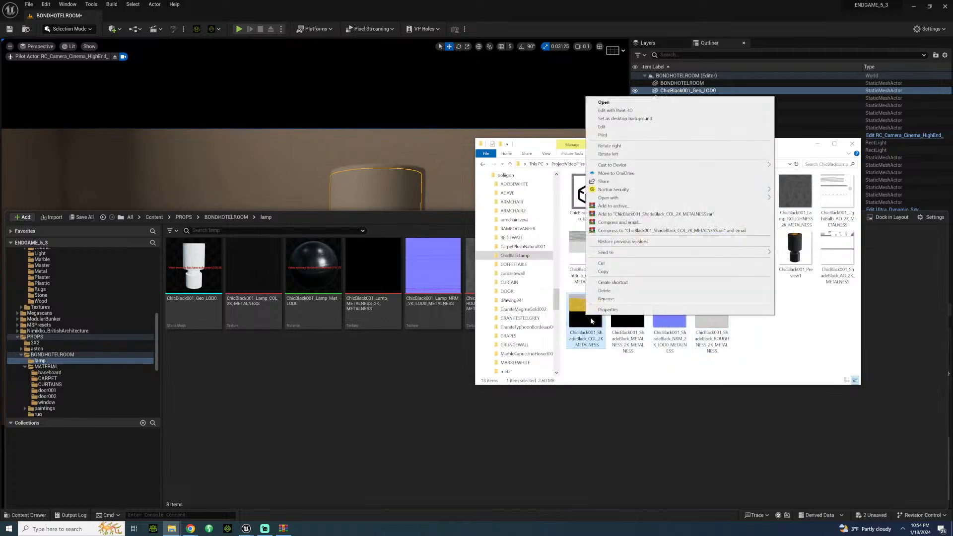
click(592, 321)
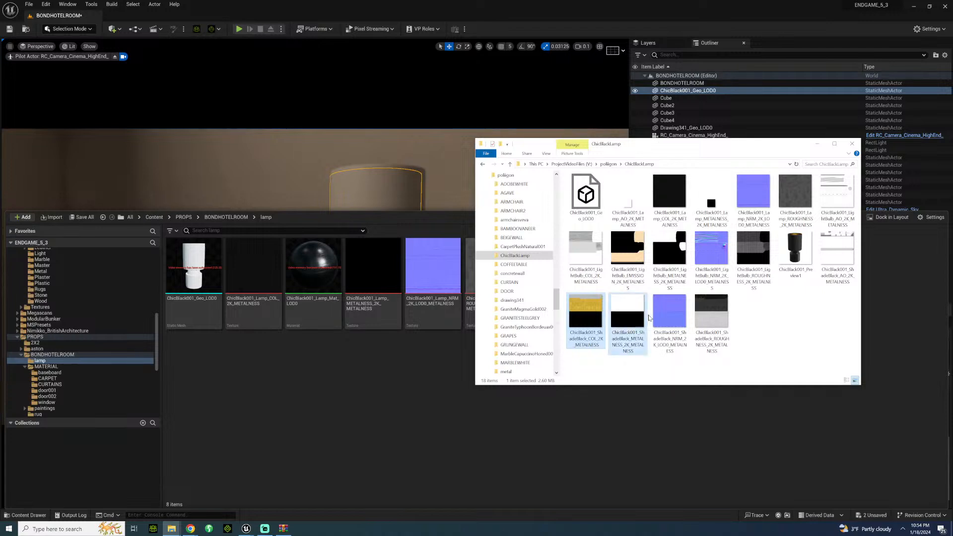
ctrl+click(665, 318)
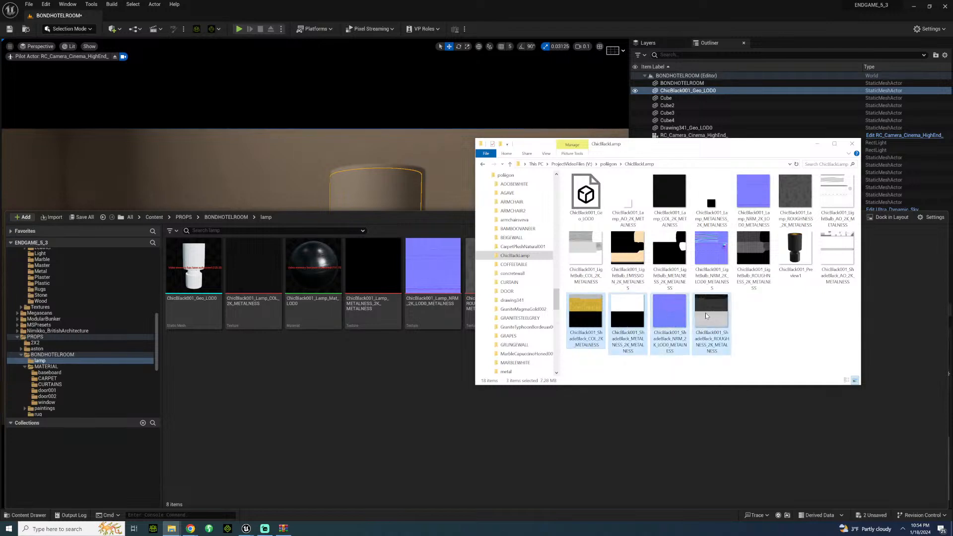
ctrl+click(825, 254)
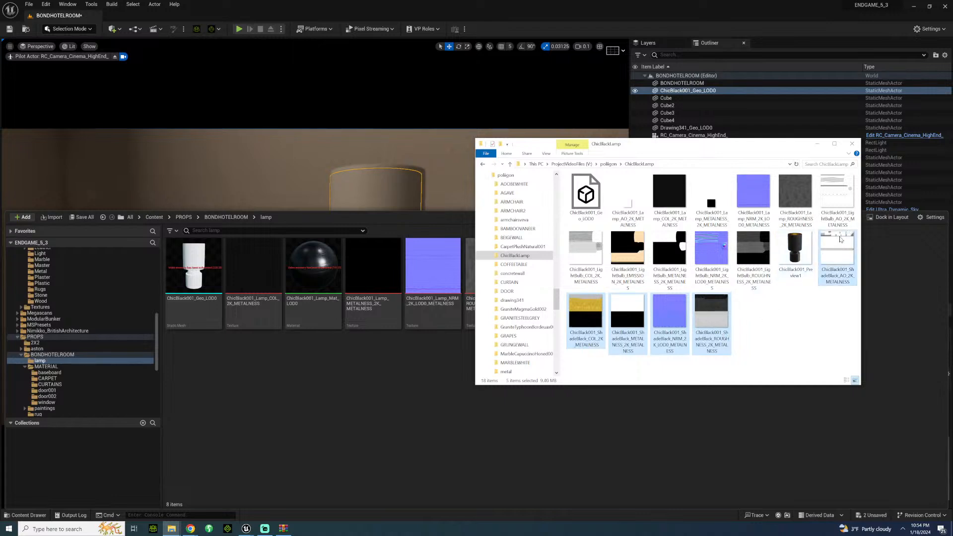
drag(839, 239, 240, 443)
drag(242, 405, 242, 406)
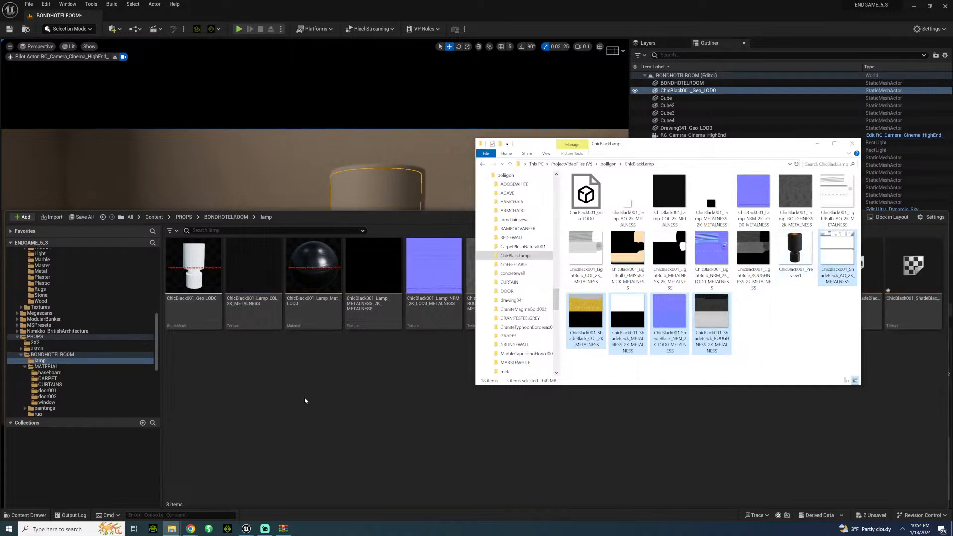
Step: Set the ShadeBlack colour texture's saturation to 0.1 and save the texture
click(49, 514)
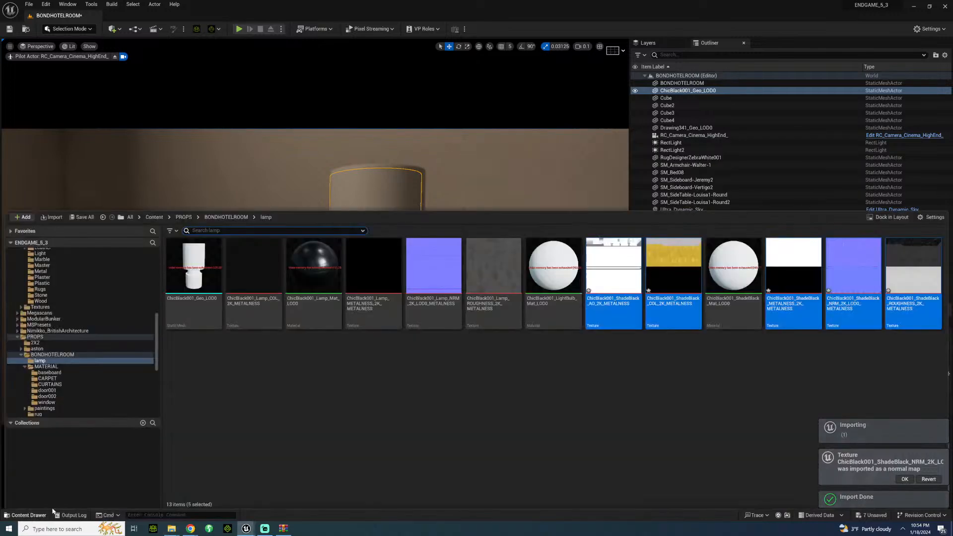
double_click(673, 271)
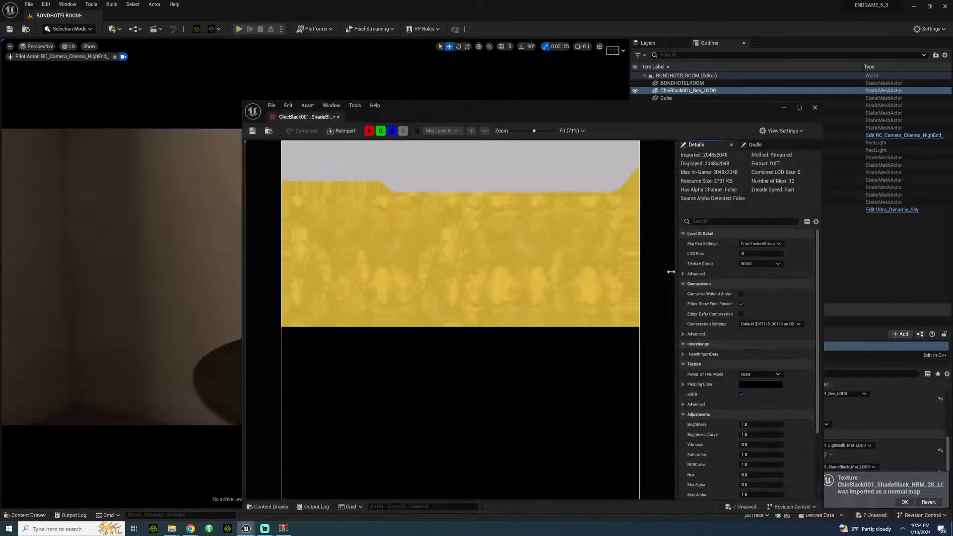
click(749, 455)
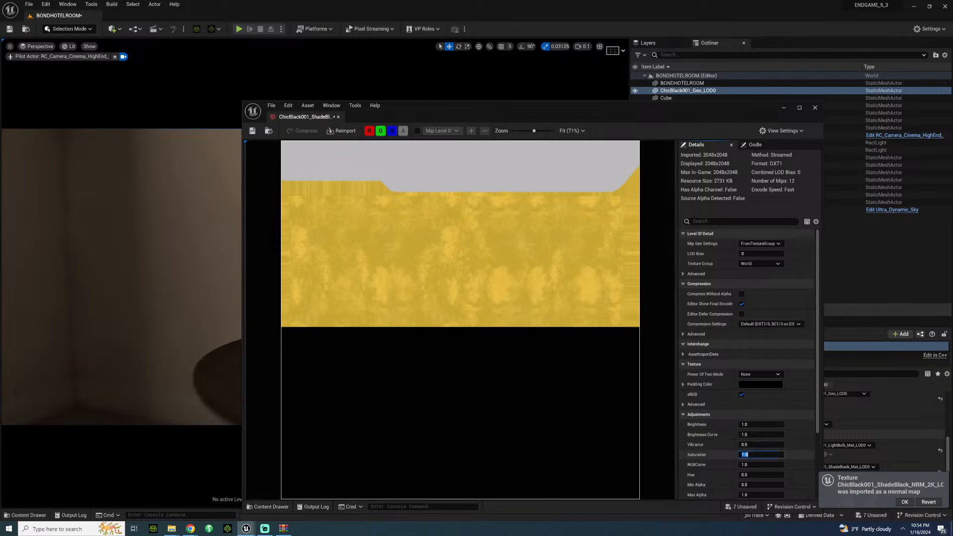
key(Return)
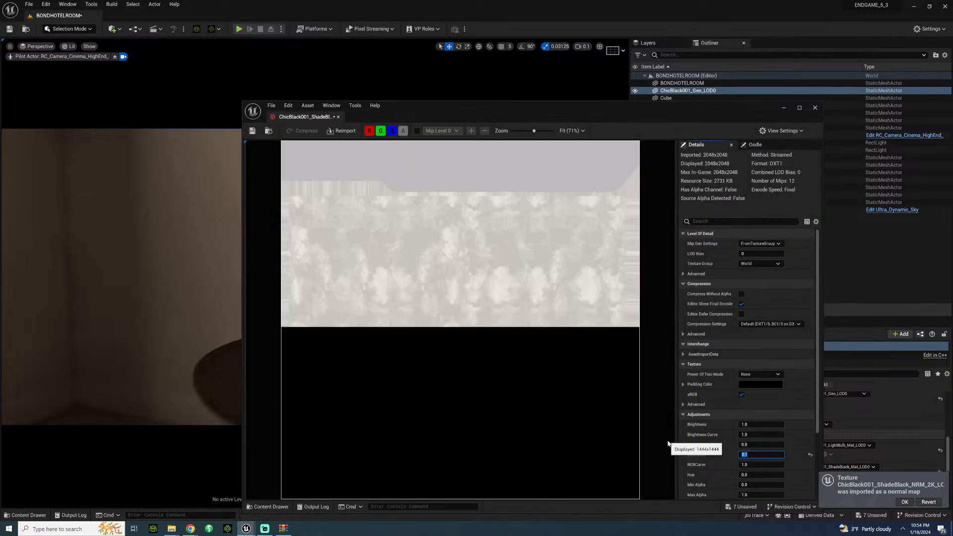
click(251, 132)
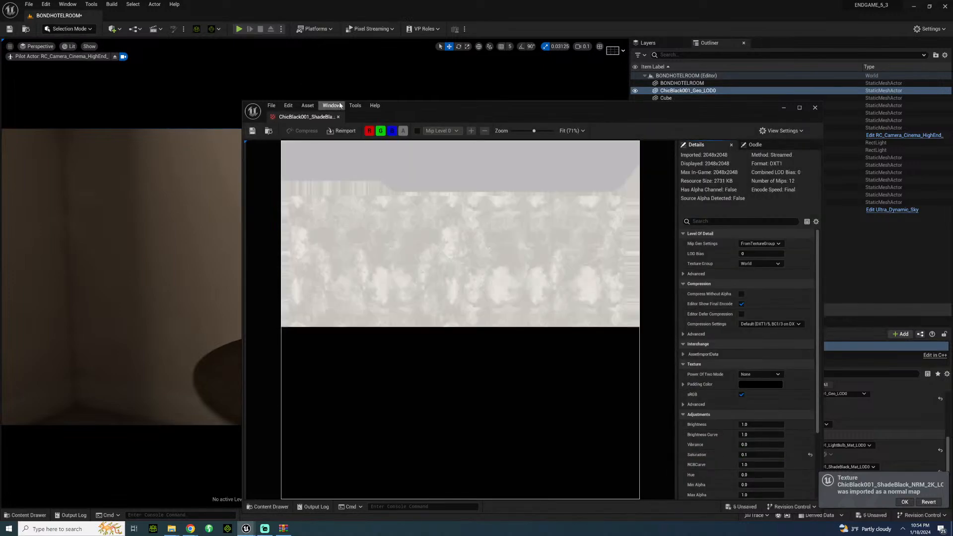
click(339, 118)
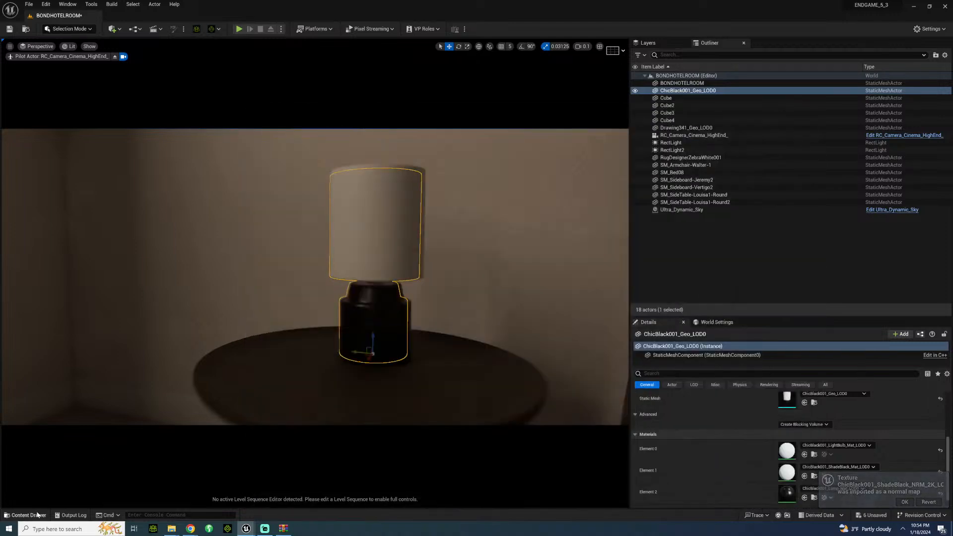
Step: Save the ShadeBlack AO texture and turn off its sRGB option
click(37, 515)
click(628, 265)
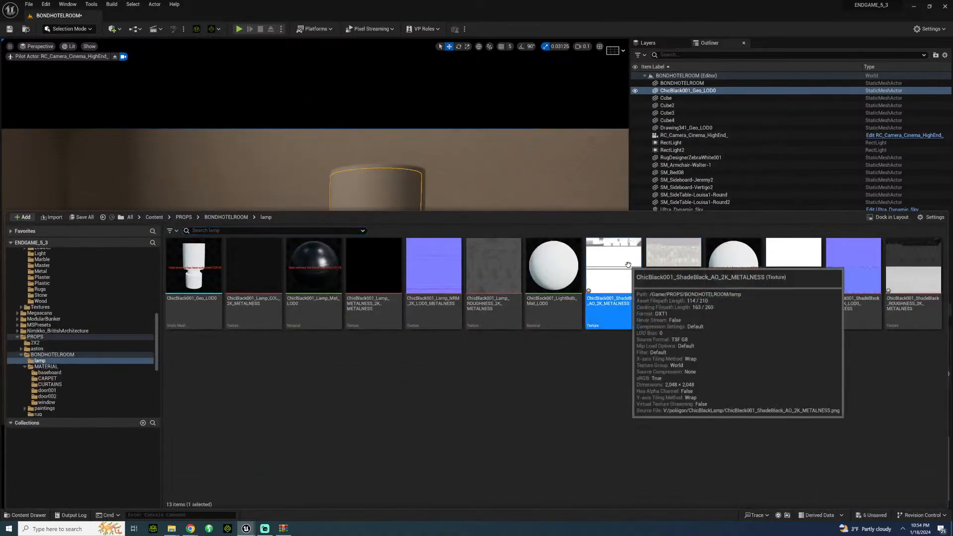
key(ctrl+s)
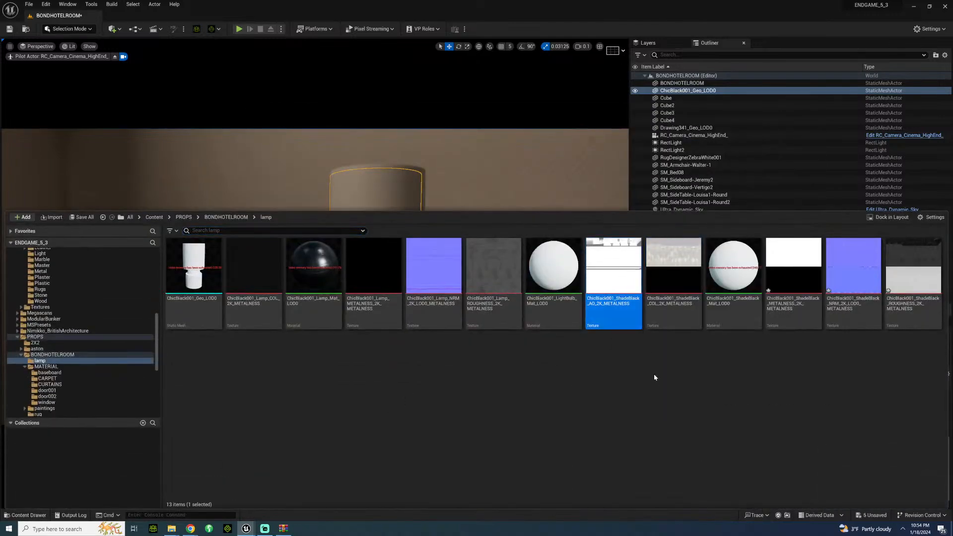
double_click(617, 266)
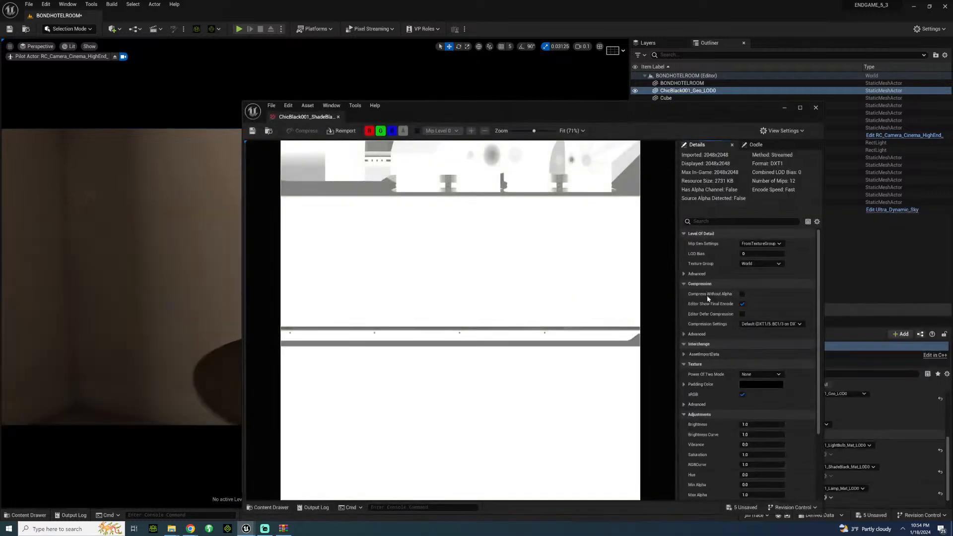
click(742, 394)
click(338, 118)
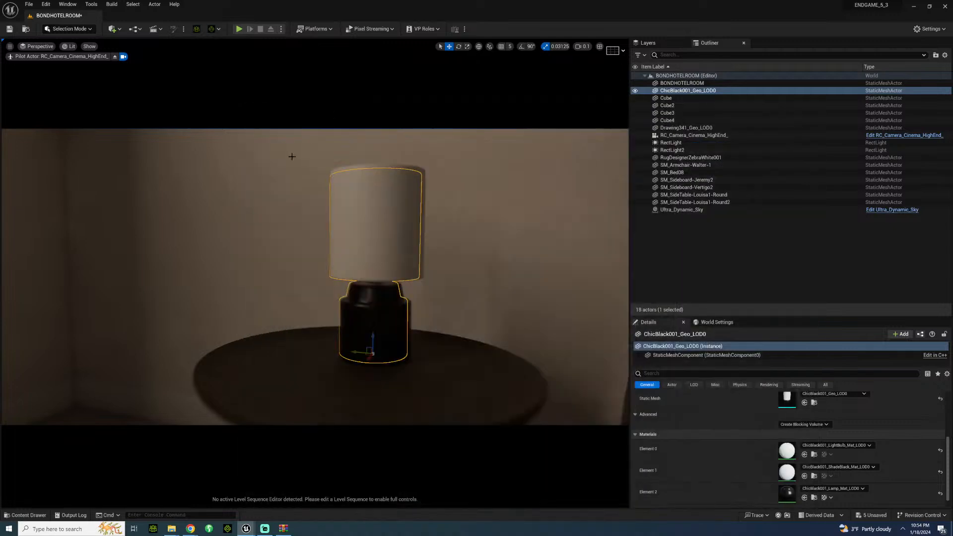
Step: Turn off sRGB on the ShadeBlack METALNESS texture in the lamp folder and save the texture
click(31, 515)
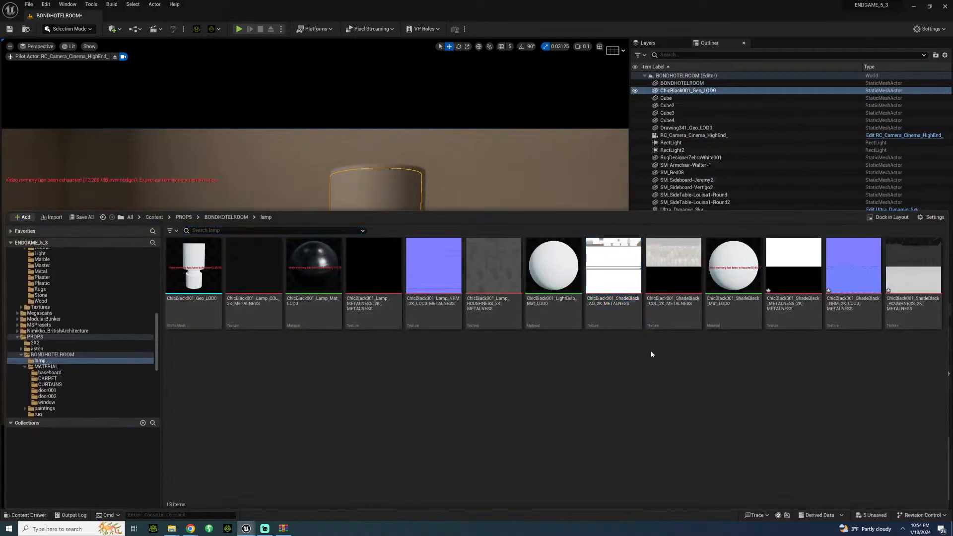
click(794, 270)
double_click(794, 271)
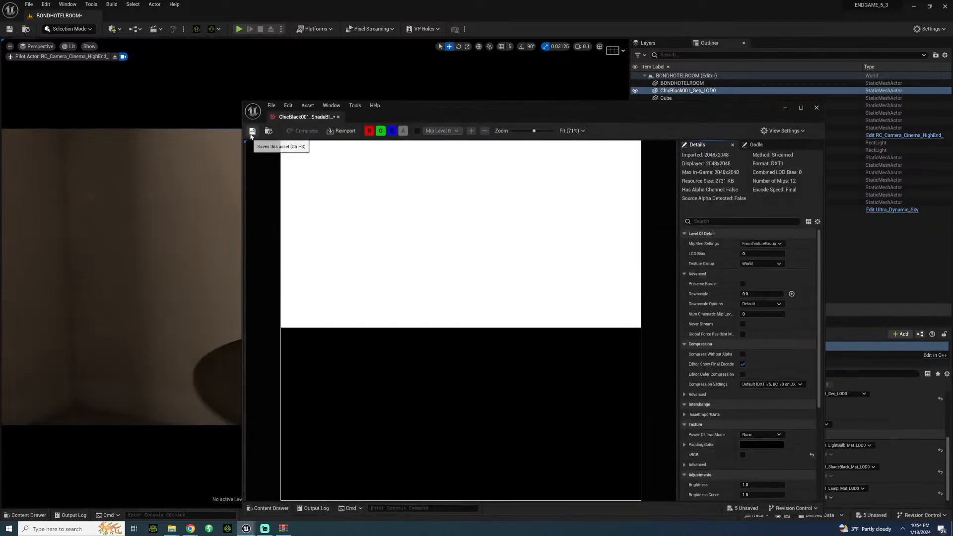
click(338, 118)
Step: Save the ShadeBlack NRM texture, then turn off sRGB on the ShadeBlack ROUGHNESS texture and save it
click(32, 515)
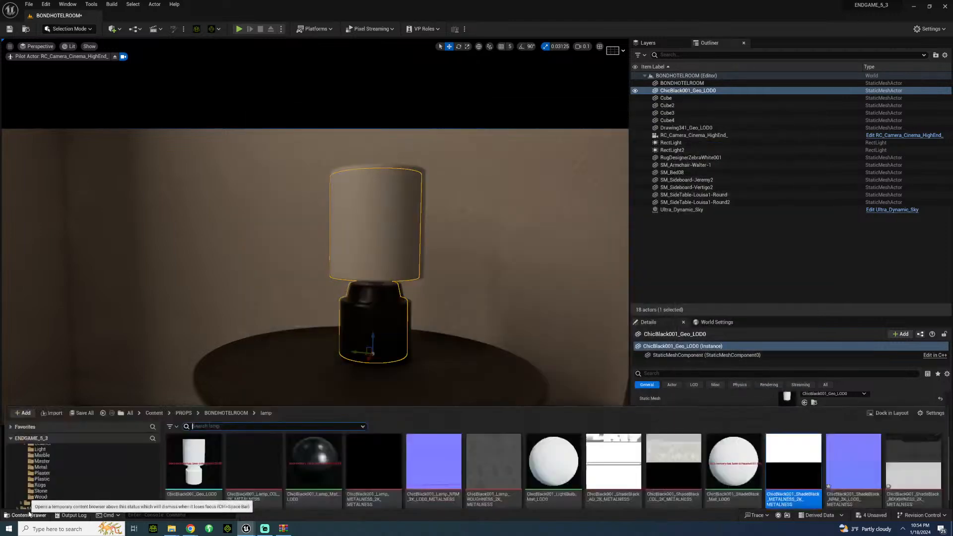
double_click(850, 278)
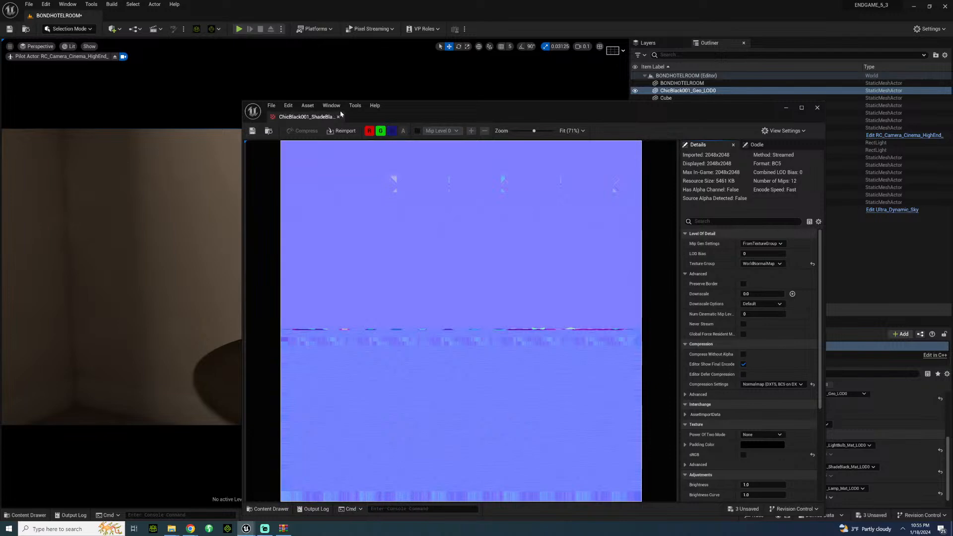
click(338, 117)
click(27, 515)
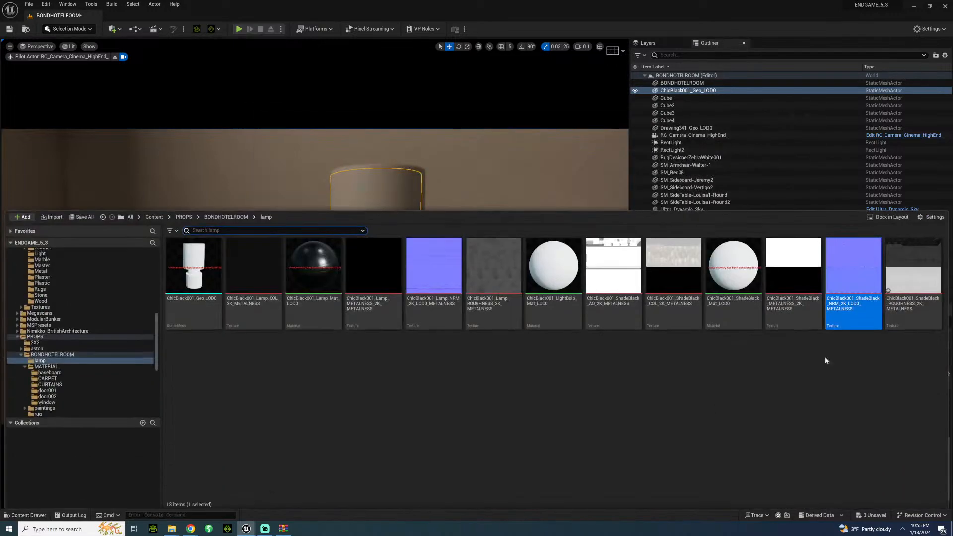
double_click(914, 280)
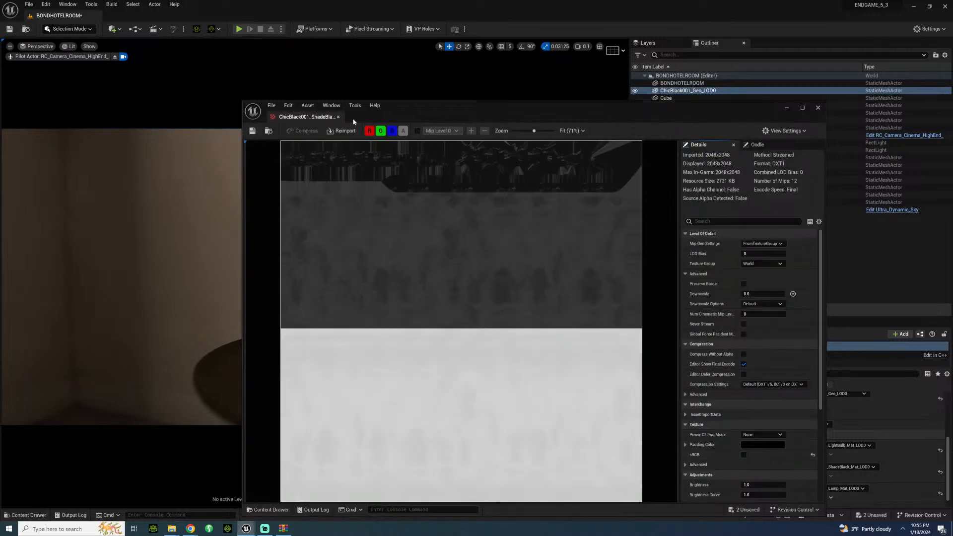
click(338, 117)
Step: Open the ChicBlack001_ShadeBlack_Mat_LOD0 material and delete the Param node feeding its Base Color
click(28, 515)
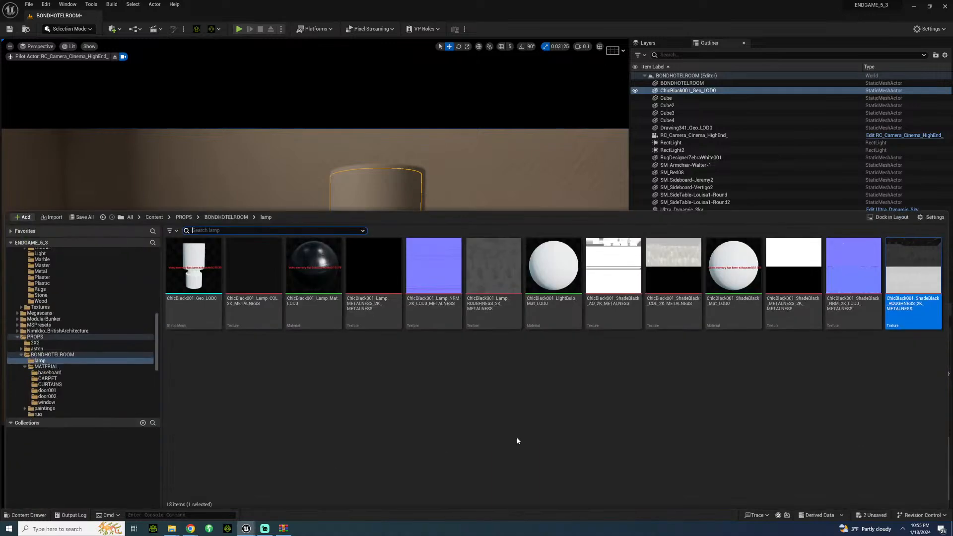
click(593, 380)
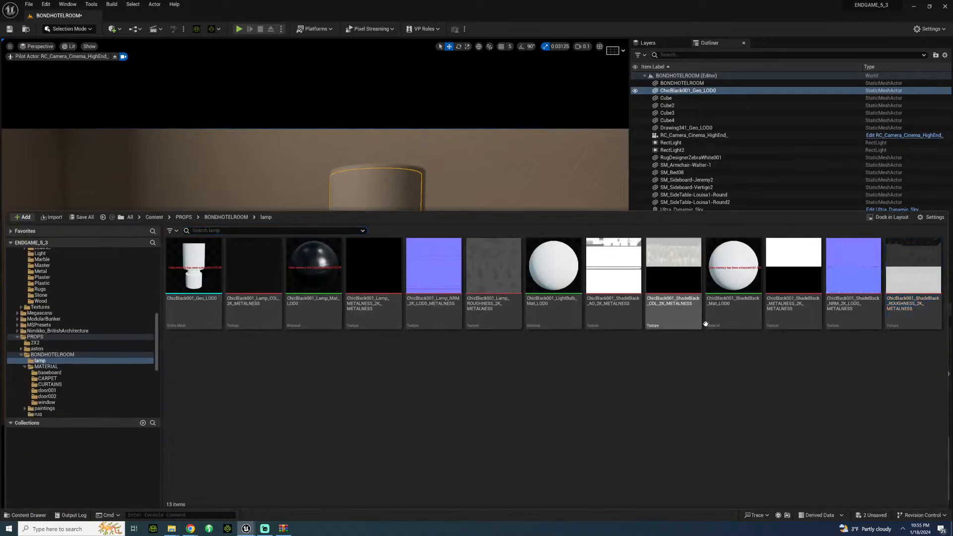
double_click(721, 284)
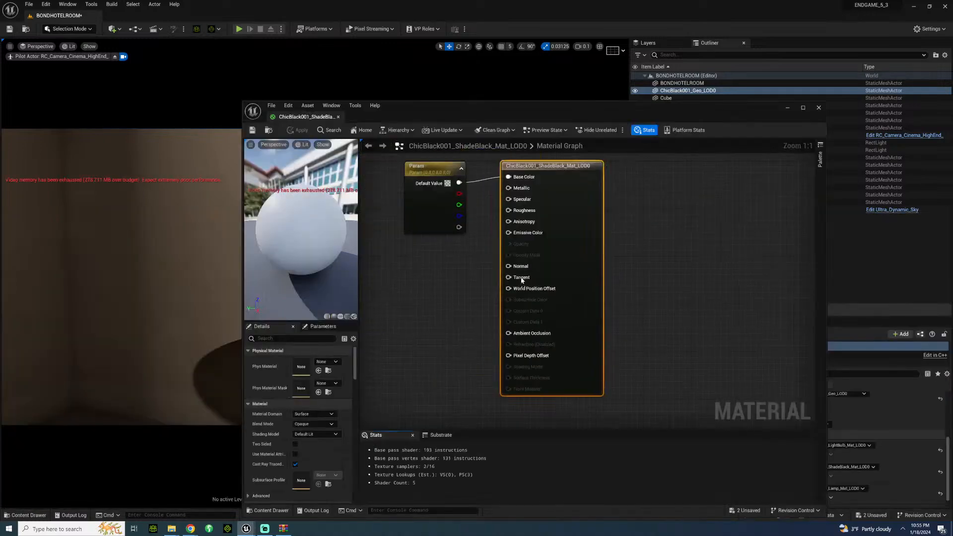
drag(471, 183, 403, 185)
key(Delete)
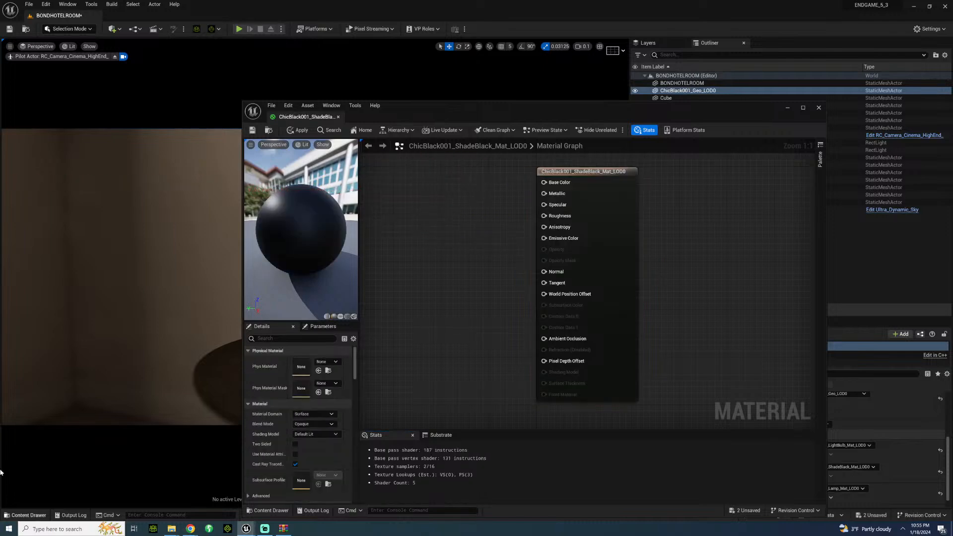
Step: Add the ShadeBlack METALNESS, NRM, ROUGHNESS, COL and AO textures to the material graph as texture samples
click(28, 515)
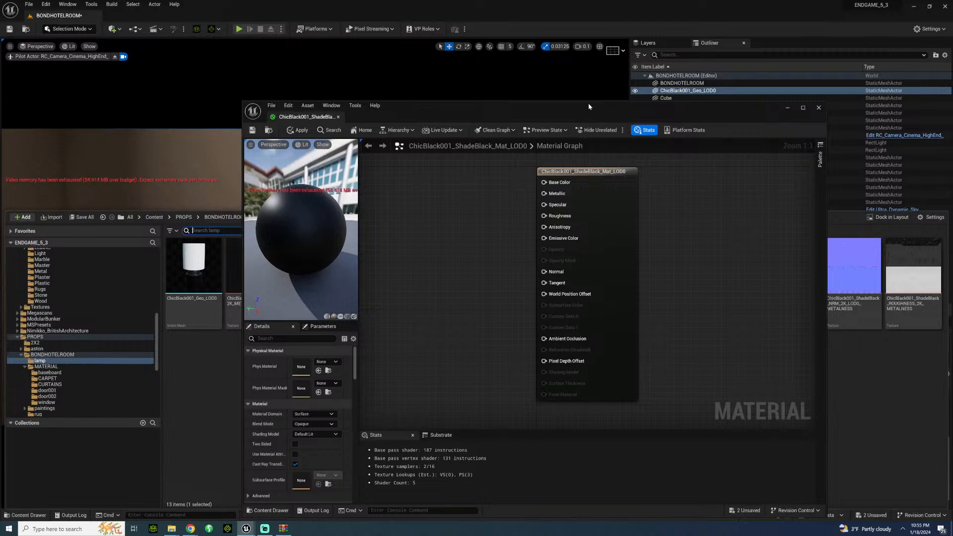
drag(588, 106, 351, 106)
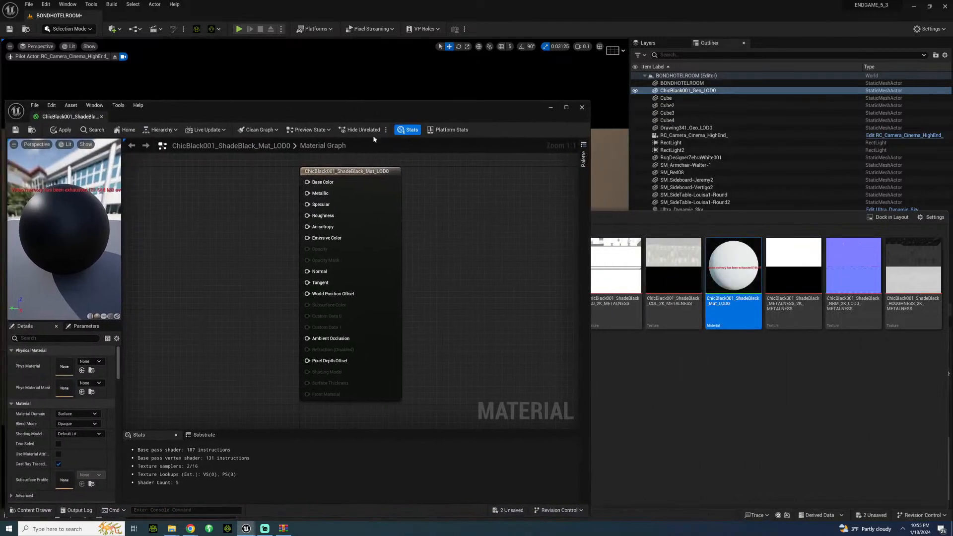
click(787, 308)
ctrl+click(853, 298)
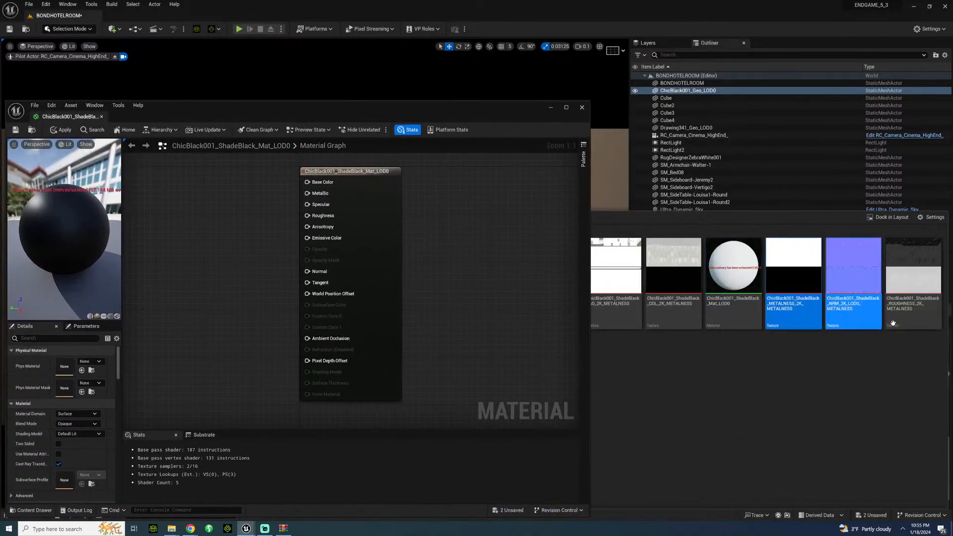
ctrl+click(893, 324)
ctrl+click(673, 294)
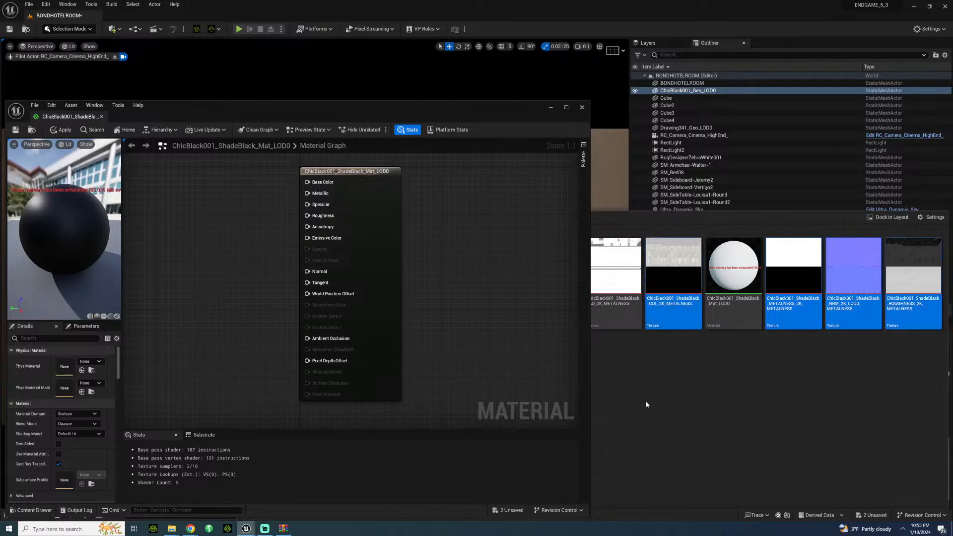
ctrl+click(618, 305)
drag(618, 307, 176, 259)
Step: Connect the metalness texture sample to Metallic, the normal map to Normal and the roughness map to Roughness
right_drag(205, 269, 319, 288)
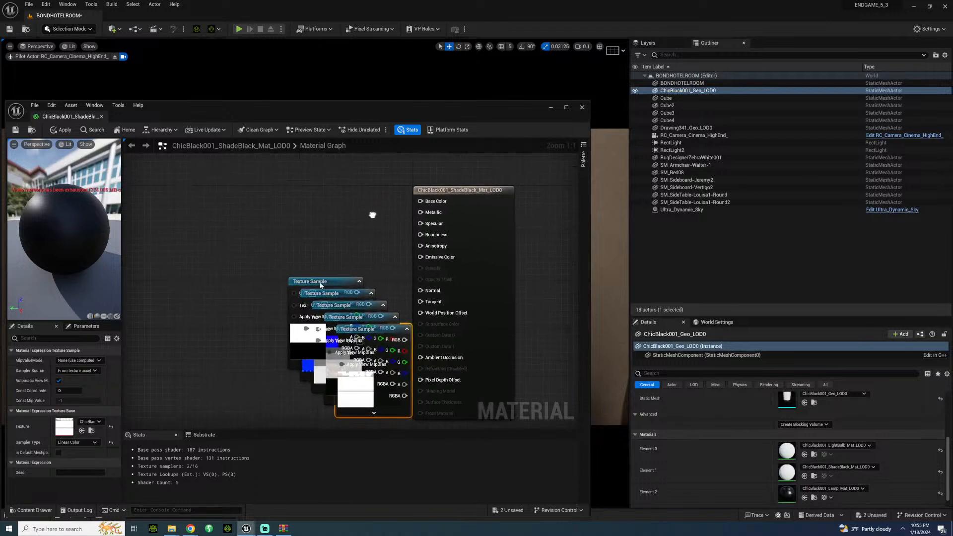
drag(319, 288, 208, 203)
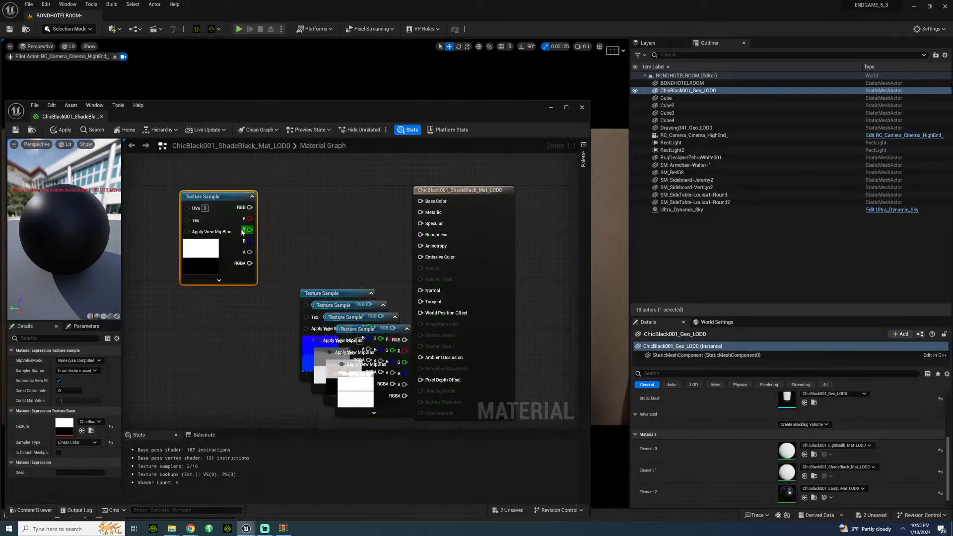
drag(380, 232, 420, 211)
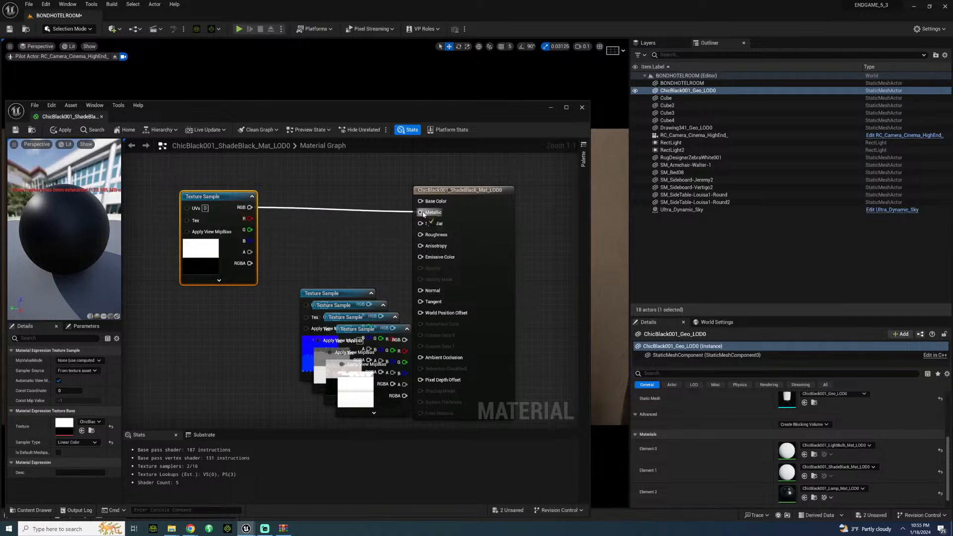
drag(338, 295, 420, 291)
drag(352, 310, 333, 189)
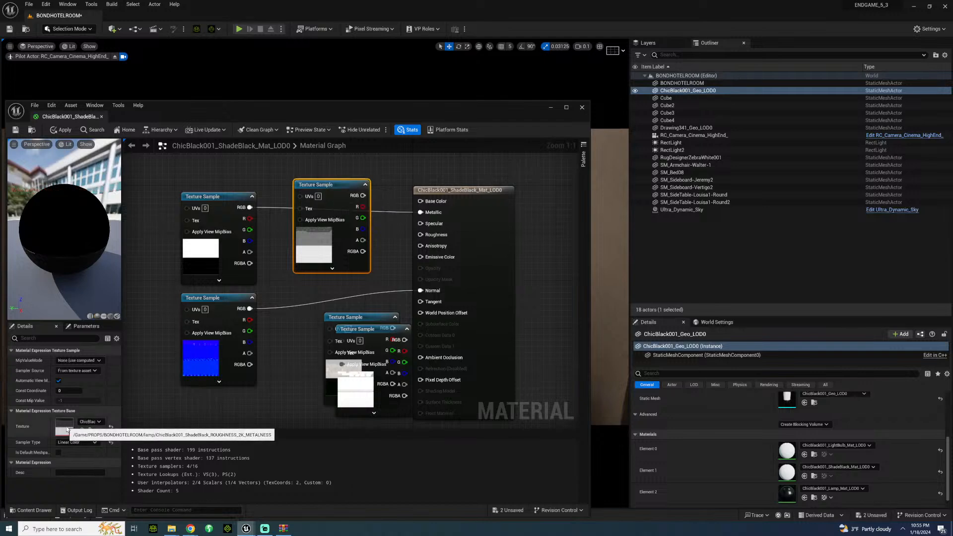
right_drag(343, 167, 412, 124)
drag(405, 158, 490, 230)
right_drag(408, 268, 460, 201)
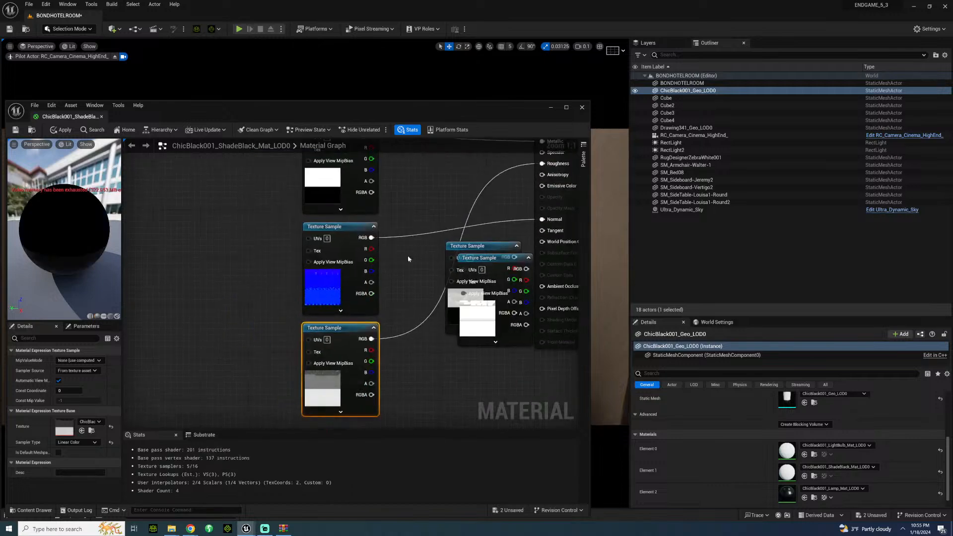
Step: Connect the ShadeBlack colour texture sample to Base Color and the AO texture sample to Ambient Occlusion
drag(488, 247, 248, 246)
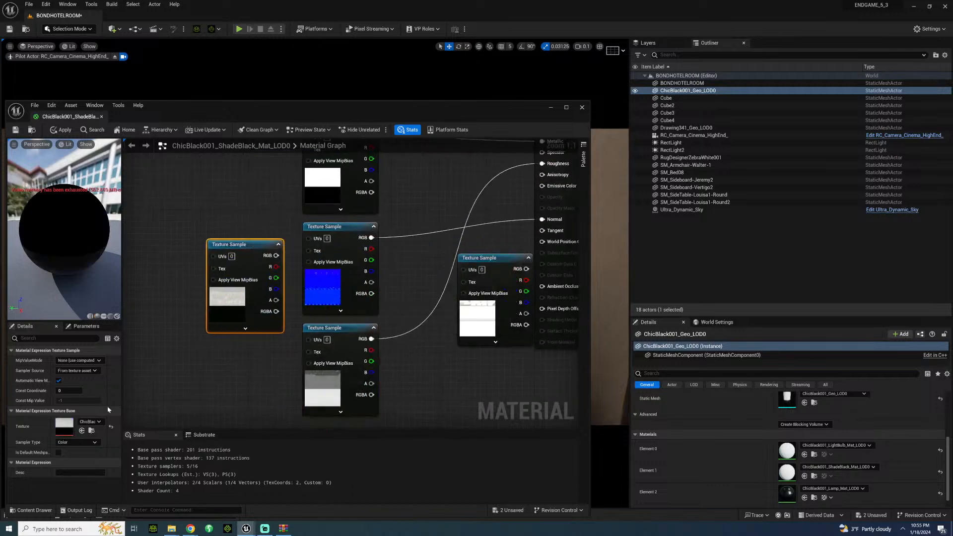
right_drag(216, 226, 220, 347)
drag(225, 353, 322, 313)
right_drag(416, 283, 307, 170)
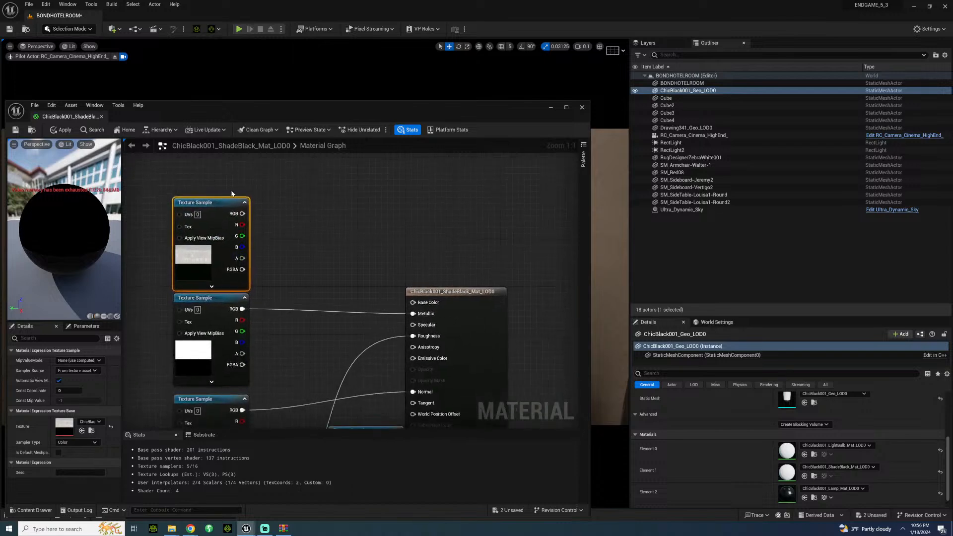
drag(243, 214, 413, 303)
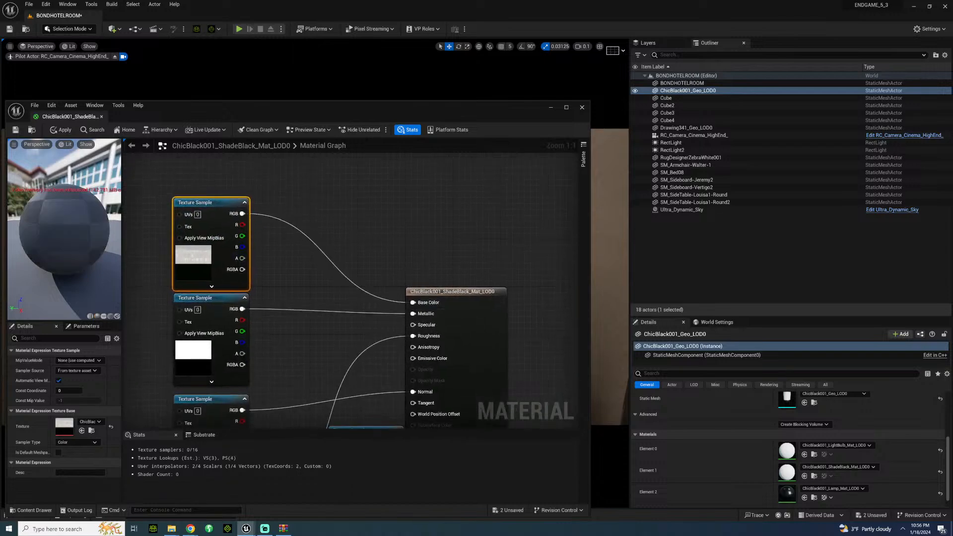
right_drag(298, 422, 380, 239)
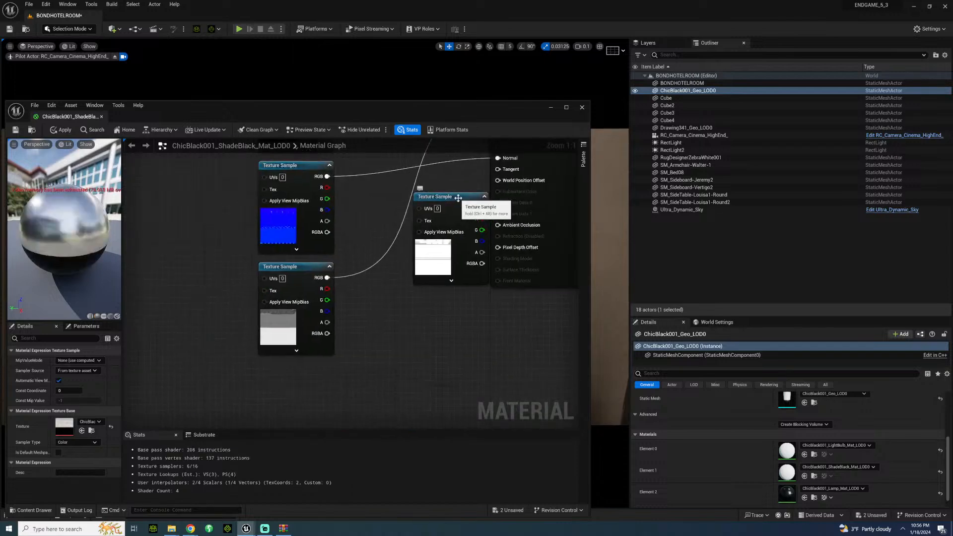
drag(467, 193, 498, 224)
Step: Swap the positions of the roughness and normal texture samples in the graph so their wires no longer cross
right_drag(356, 202, 369, 261)
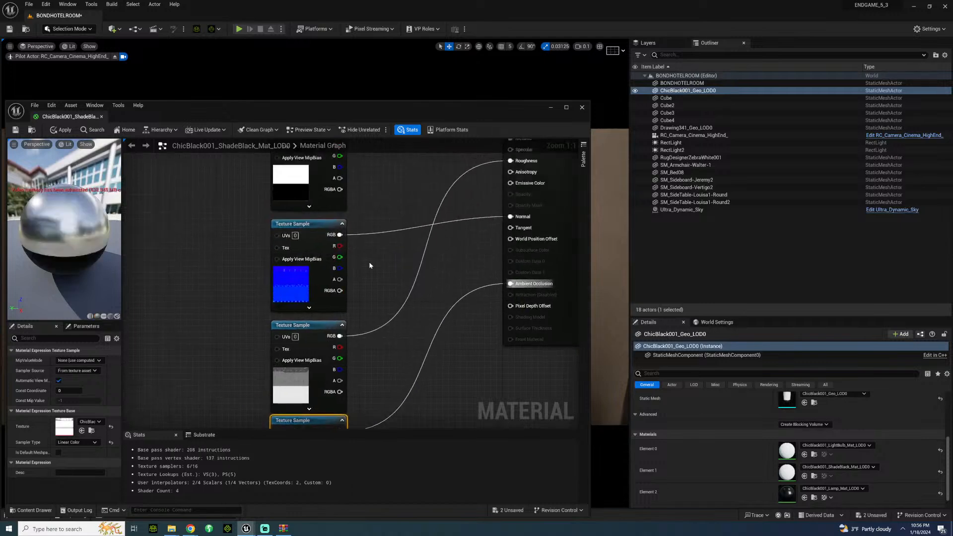
drag(323, 232, 400, 340)
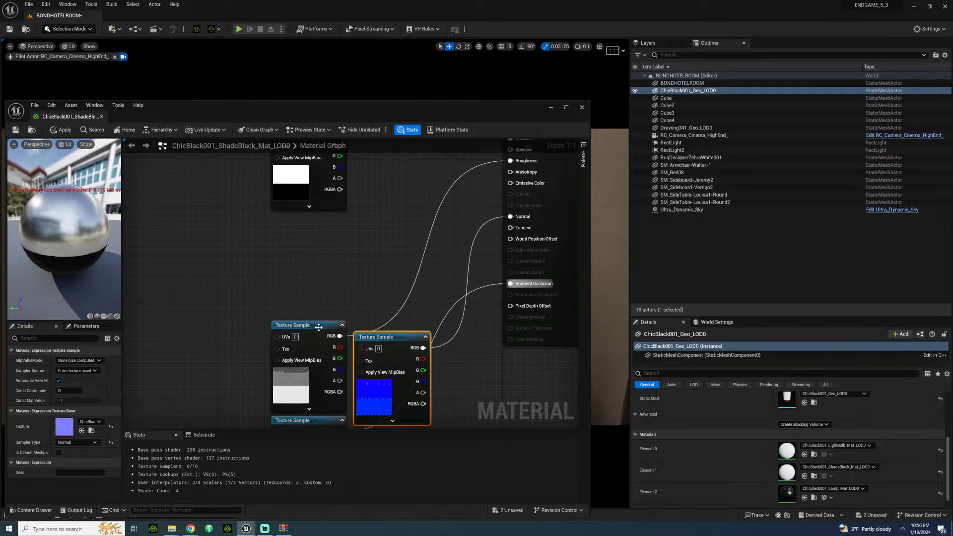
drag(316, 328, 317, 223)
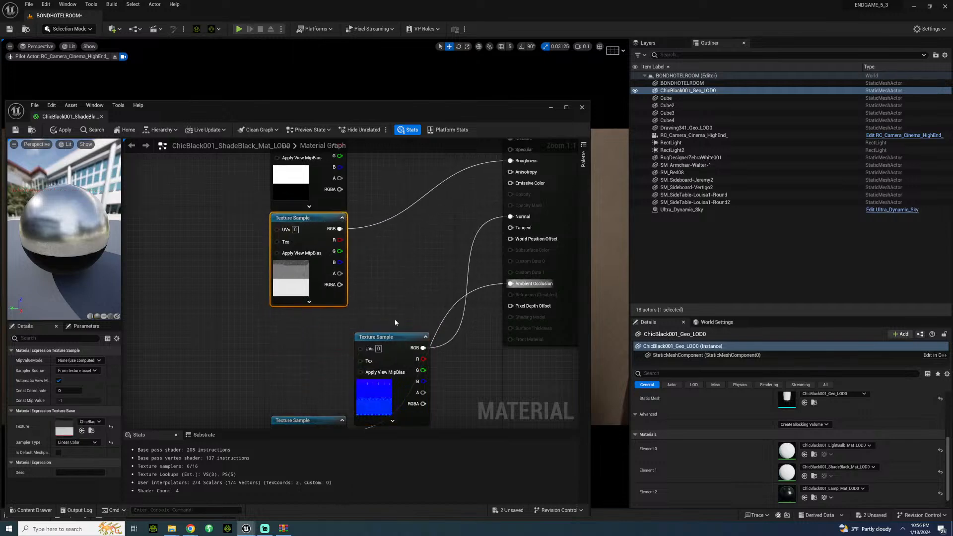
click(379, 338)
drag(379, 340, 316, 322)
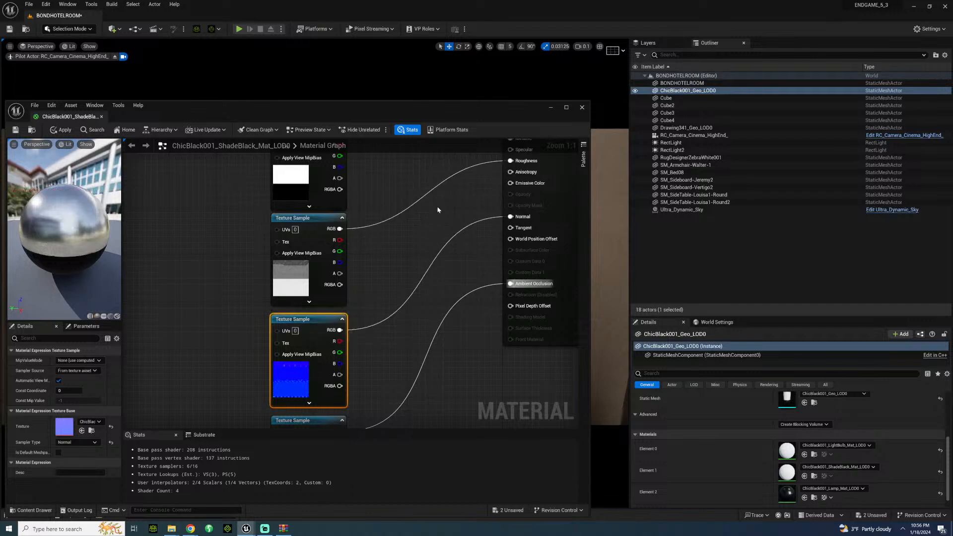
Step: Save the ShadeBlack material and close its editor
click(396, 248)
scroll(397, 273, down, 7)
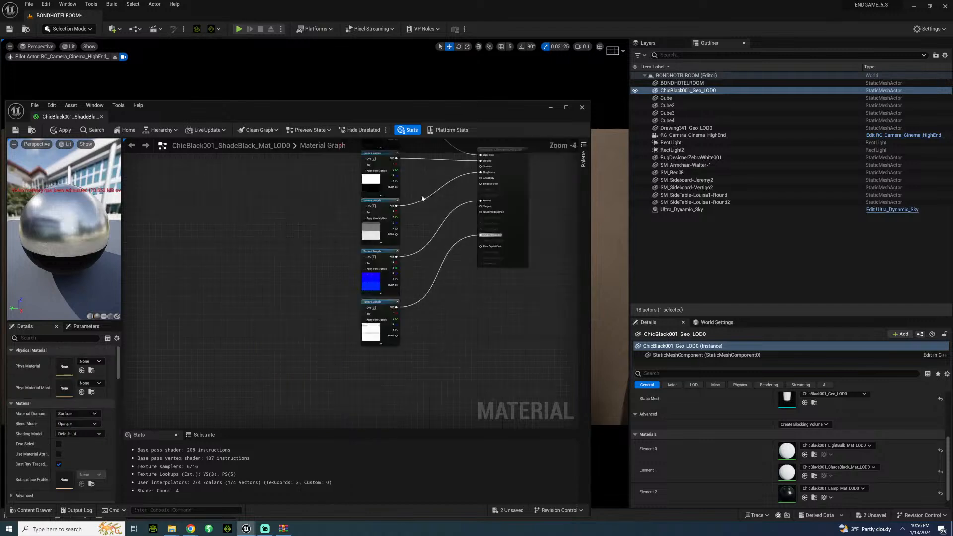
click(15, 131)
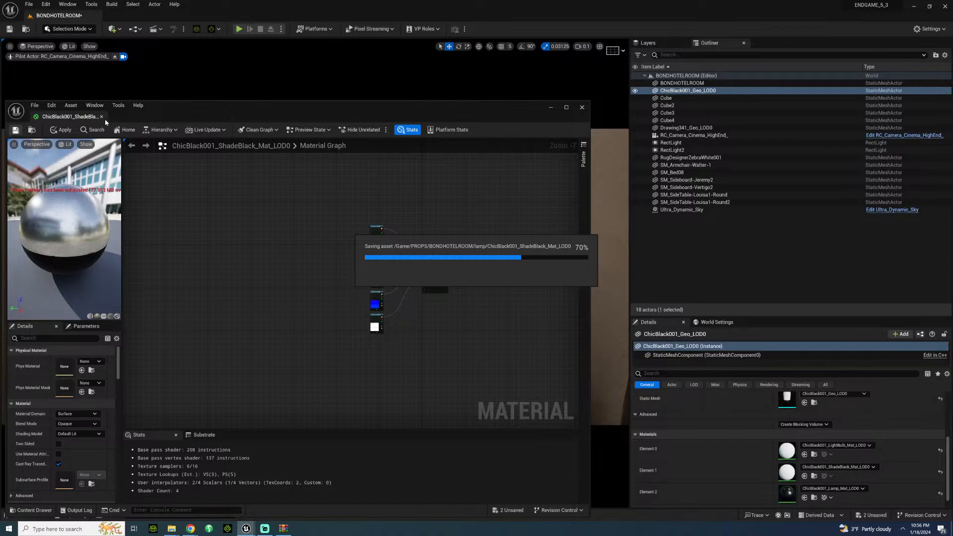
click(583, 108)
Step: Examine the newly textured lamp from farther back in the room, together with the bed and side table
click(294, 285)
right_drag(293, 285, 352, 260)
key(s)
key(w)
key(s)
key(w)
key(s)
key(s)
key(w)
key(s)
key(d)
key(s)
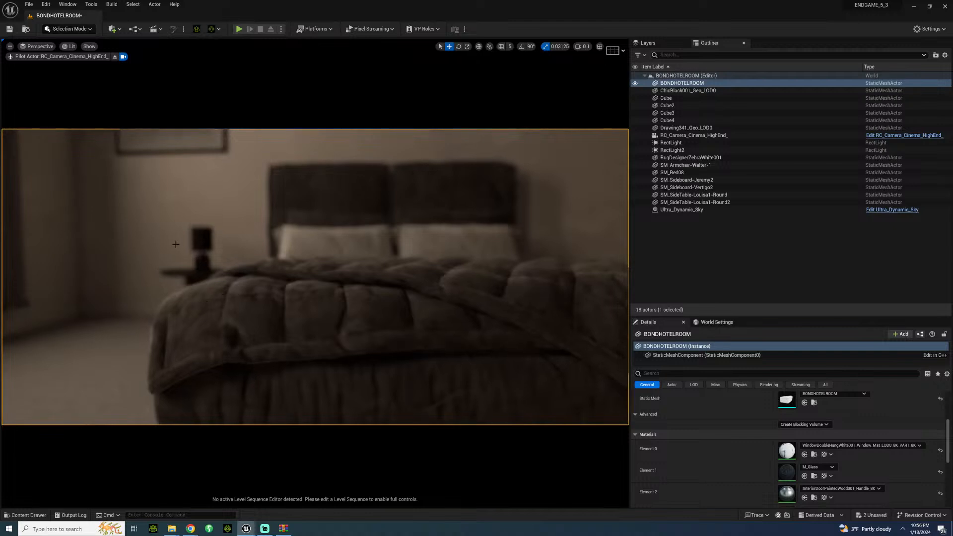
Step: Duplicate the black lamp to the other side of the bed and place the copy on the second round side table
click(204, 241)
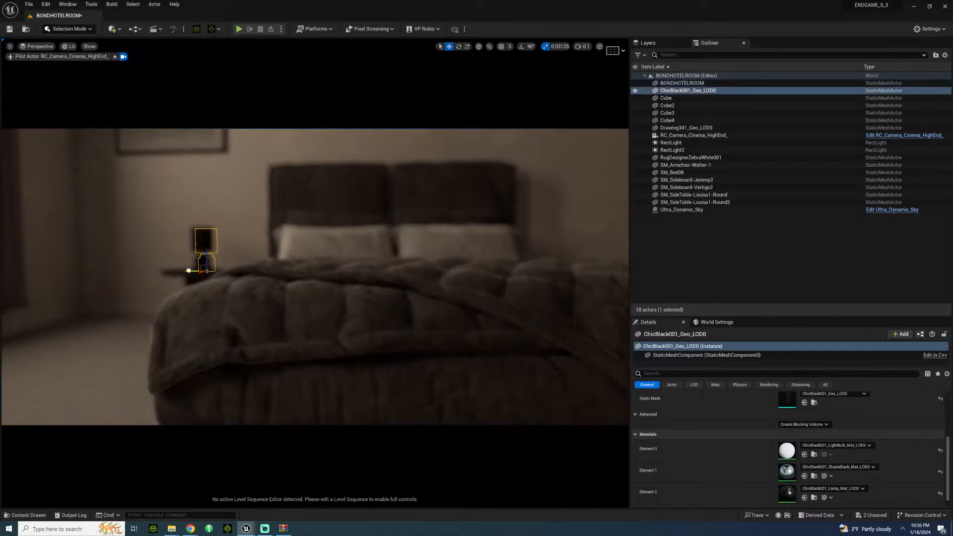
alt+drag(188, 270, 478, 262)
key(w)
right_drag(450, 279, 491, 284)
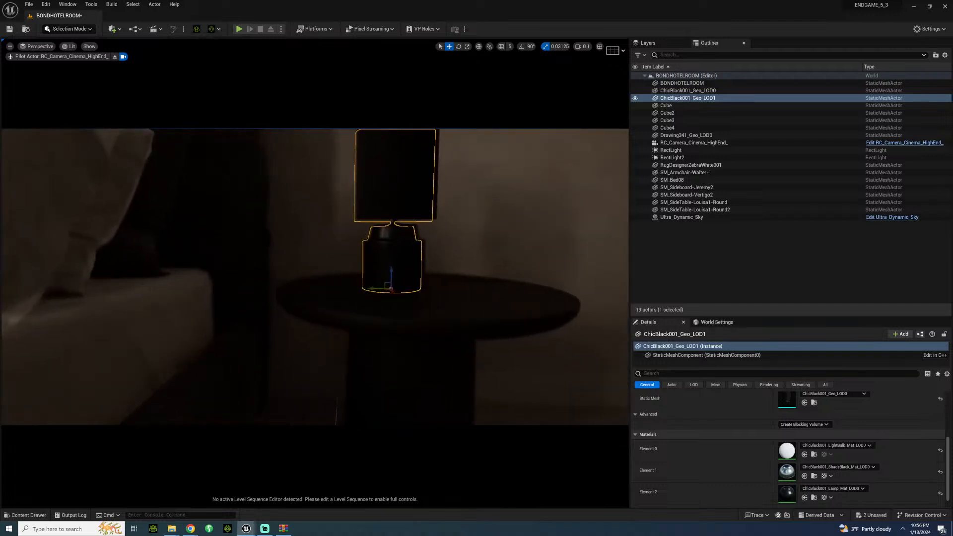
drag(373, 287, 396, 286)
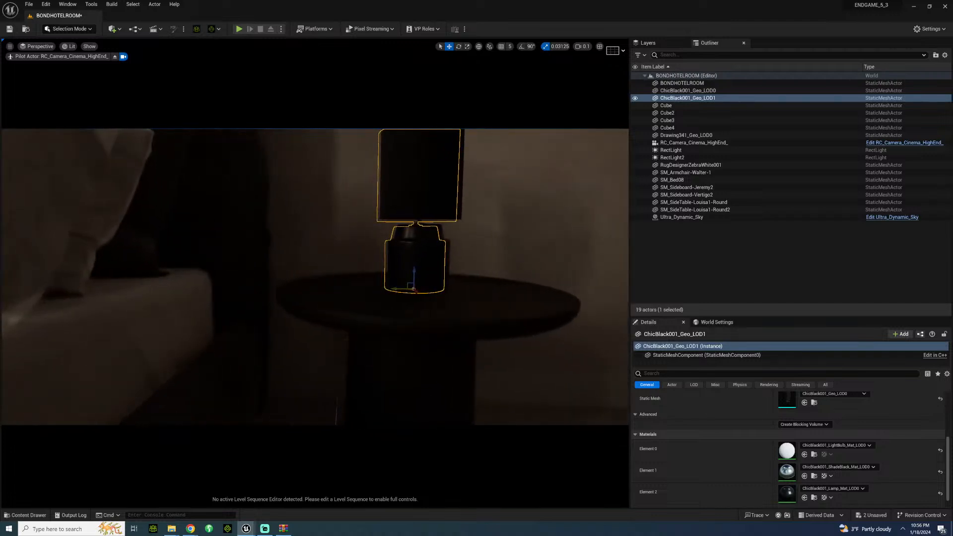
Step: Review the bed with its pair of lamps and the sideboard area, and save the BONDHOTELROOM level
click(489, 233)
key(s)
right_drag(489, 233, 520, 220)
key(w)
key(s)
key(w)
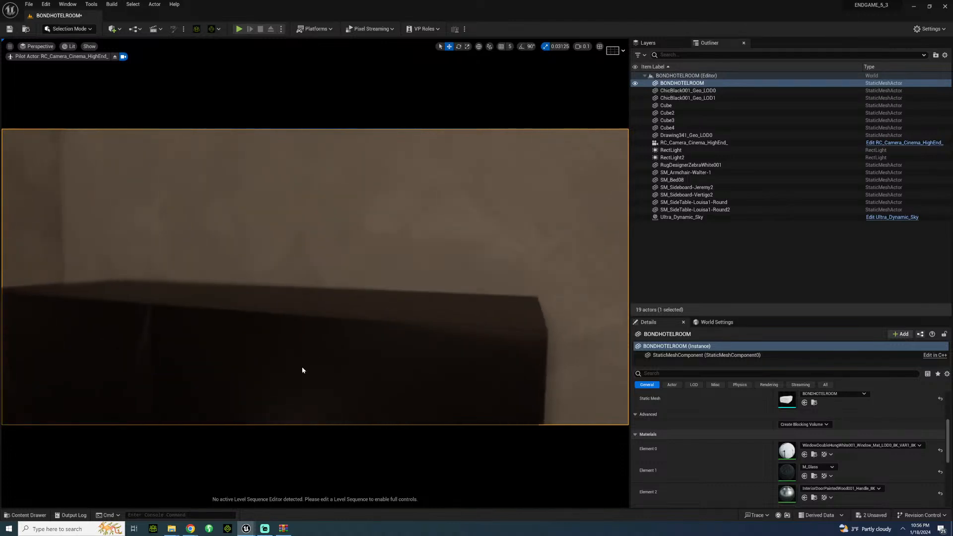
key(ctrl+s)
mouse_move(303, 371)
right_down()
mouse_move(304, 350)
mouse_move(290, 340)
mouse_move(280, 375)
mouse_move(290, 373)
right_up()
key(s)
key(s)
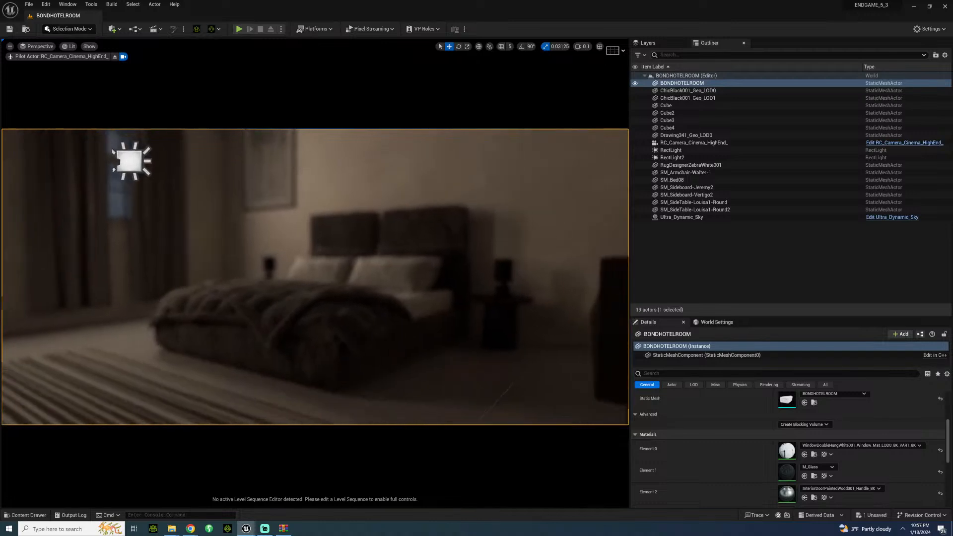
Step: Set the cinema camera's manual focus distance by sampling the bed, and pull the piloted camera back to a wider room shot
click(693, 143)
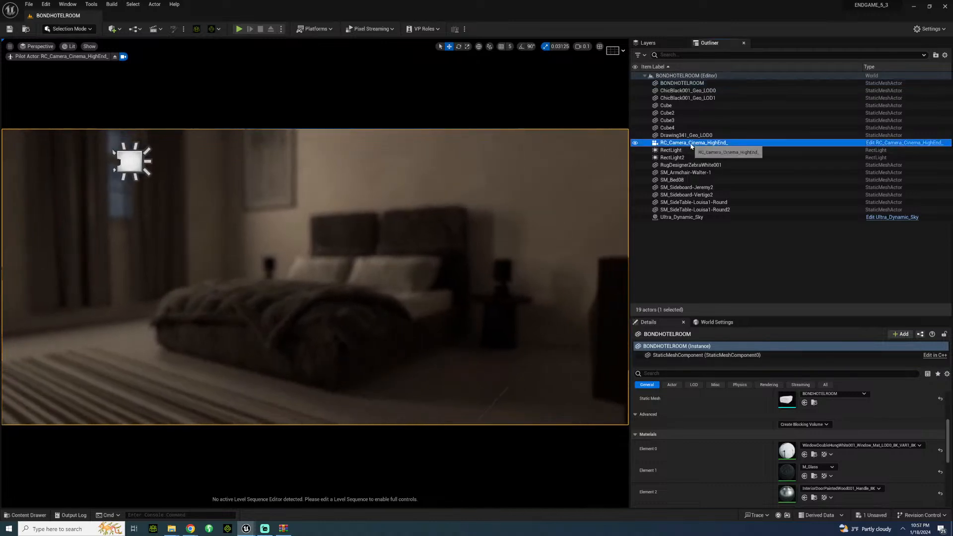
click(819, 445)
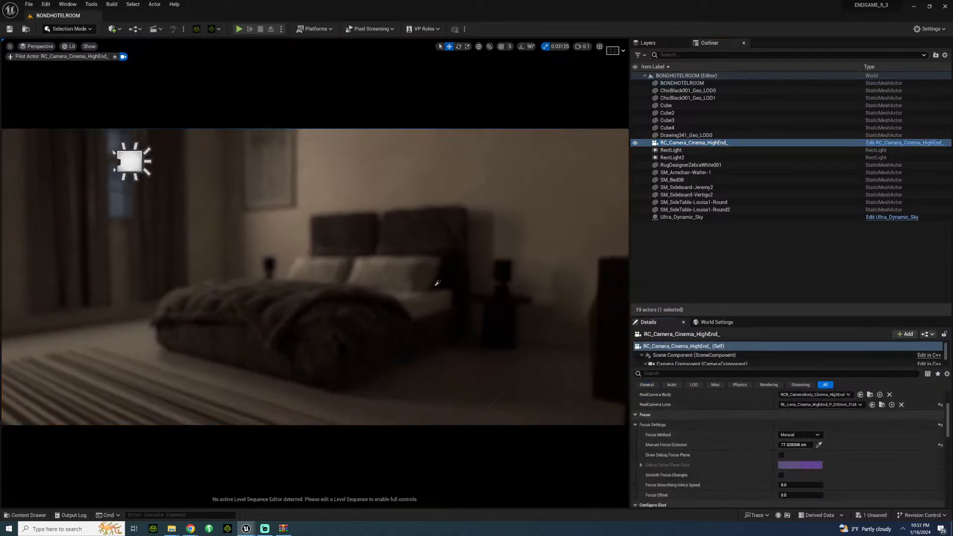
click(361, 288)
key(s)
right_drag(361, 288, 315, 287)
key(s)
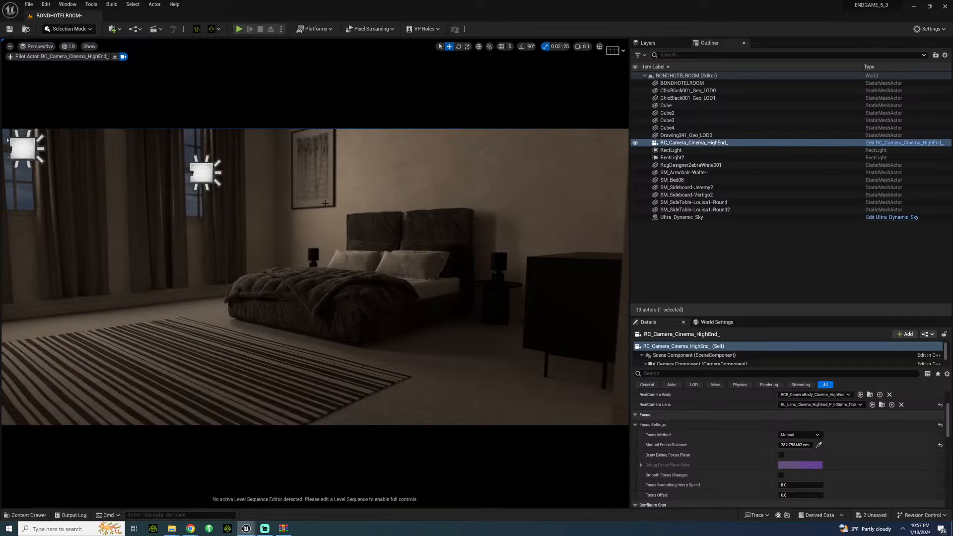
right_drag(344, 258, 375, 260)
key(s)
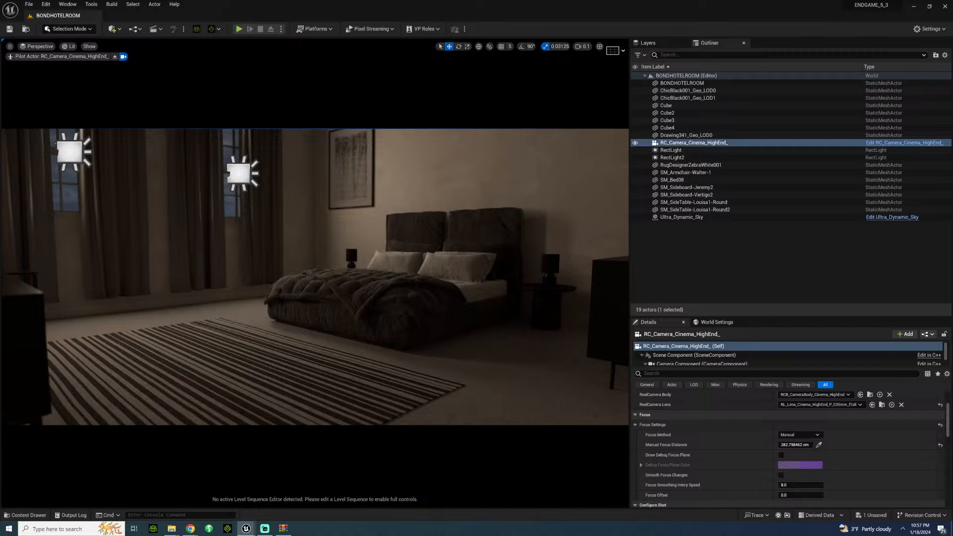
Step: Inspect the sideboard, bed and both bedside lamps through the piloted camera, ending on a wide view of the room
right_drag(315, 277, 432, 277)
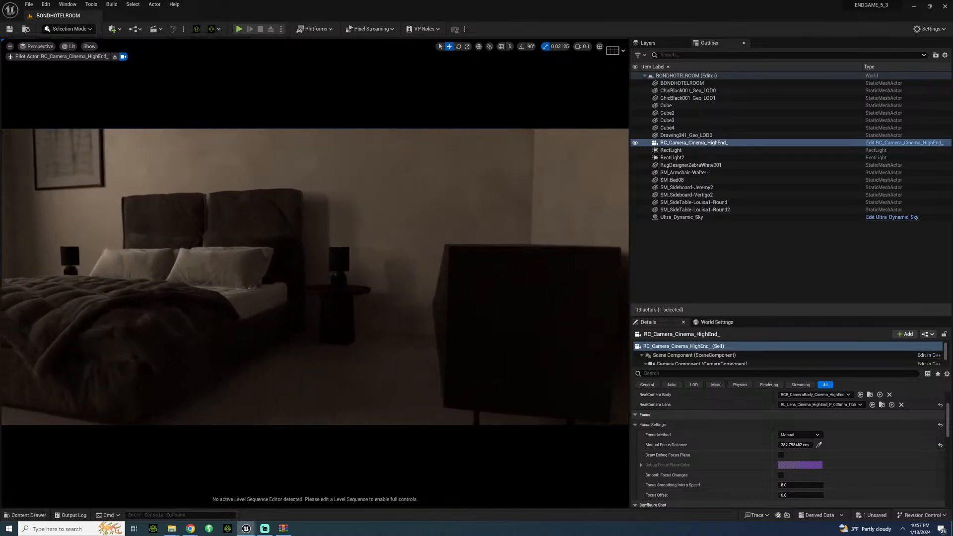
right_drag(264, 294, 201, 294)
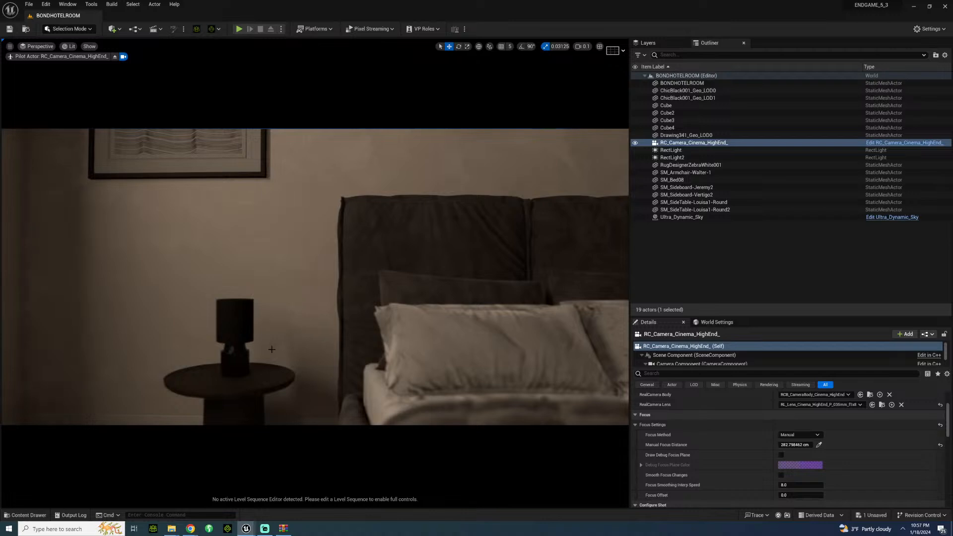
right_drag(272, 350, 247, 349)
key(s)
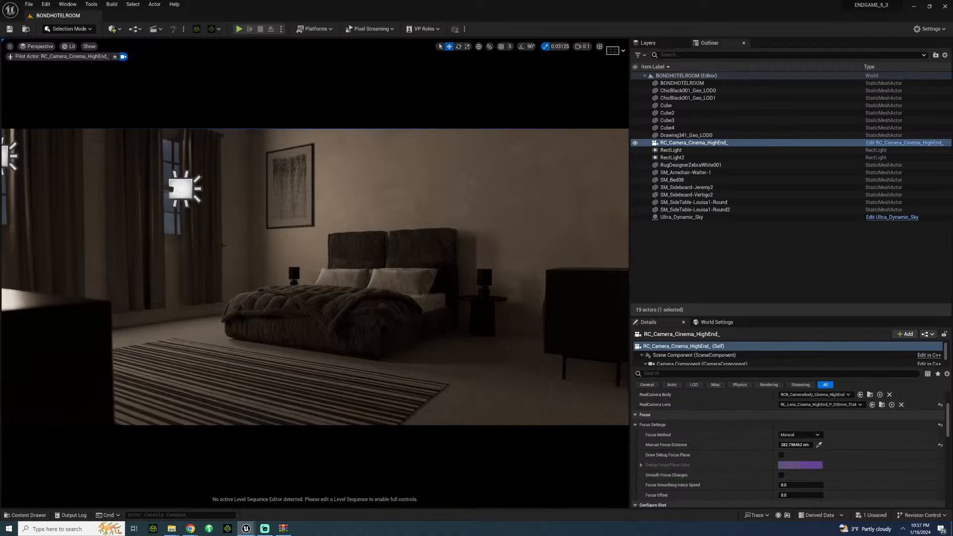
key(s)
right_drag(315, 277, 296, 277)
key(w)
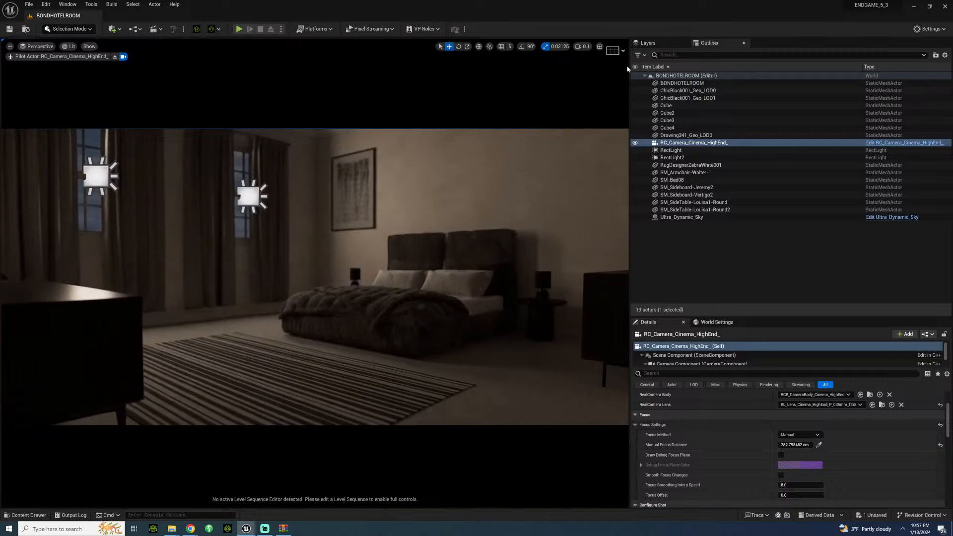
Step: Enlarge the viewport, reframe the bed between the two sideboards, and hide the light icons in the view
drag(628, 69, 767, 81)
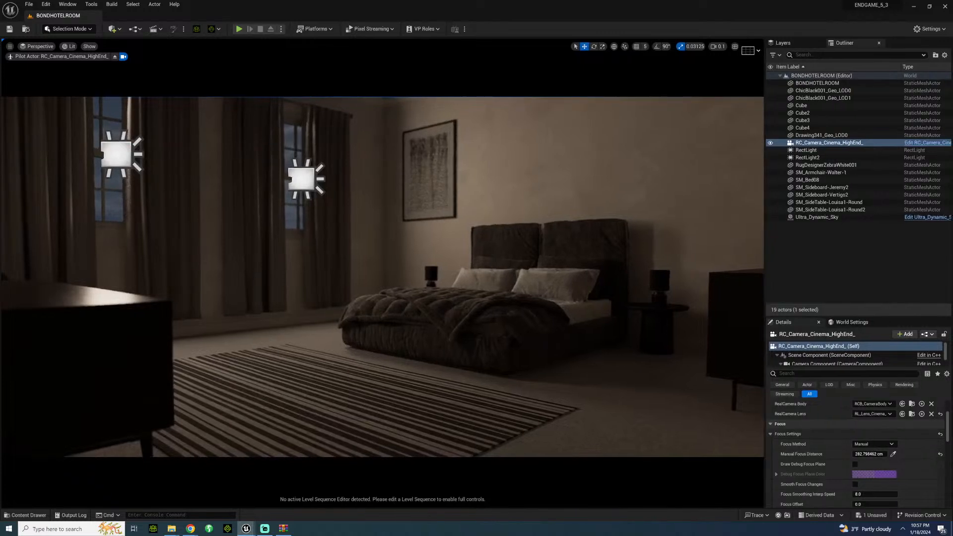
right_drag(382, 276, 395, 279)
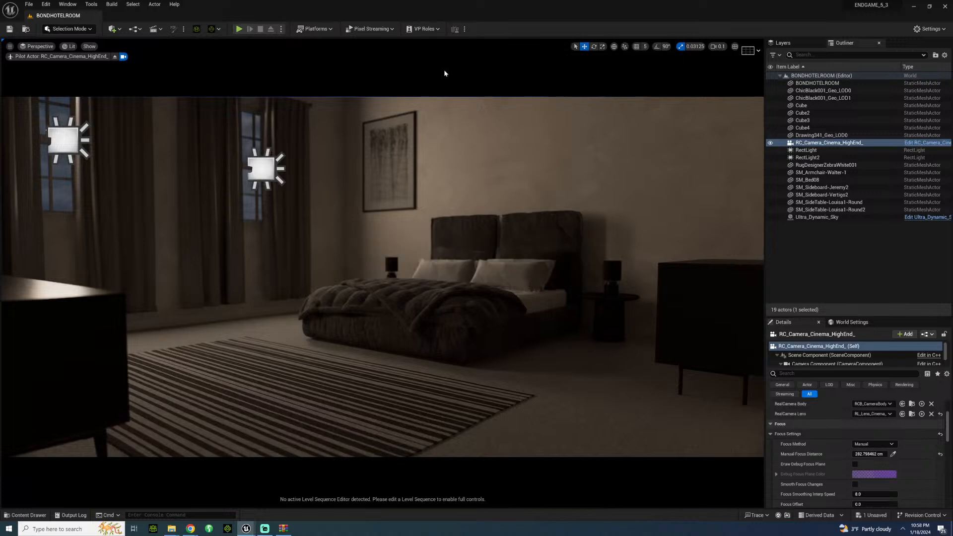
click(420, 126)
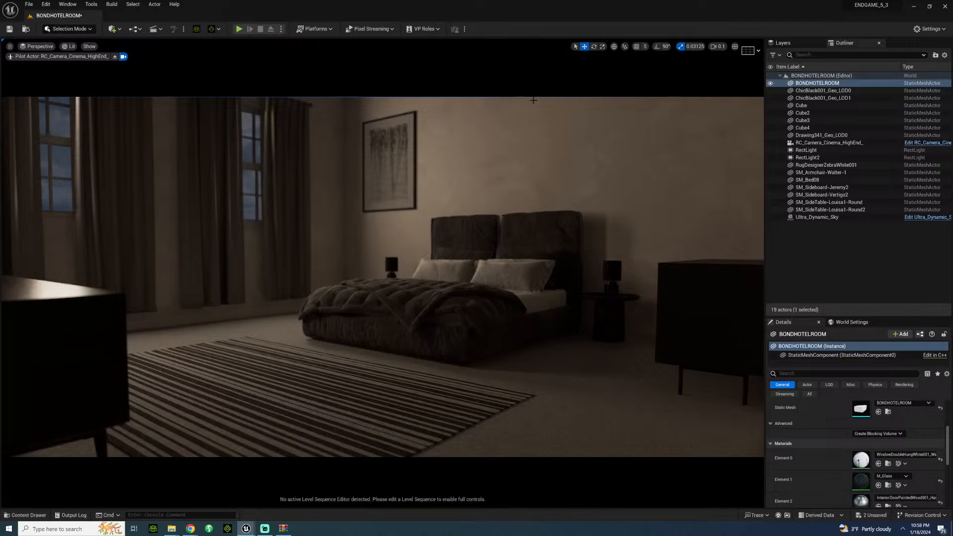
Step: Move the SM_Sideboard-Vertigo2 sideboard back against the wall beside the bed area
mouse_move(382, 277)
right_down()
mouse_move(238, 277)
mouse_move(504, 276)
mouse_move(370, 283)
right_up()
key(s)
key(d)
key(w)
right_drag(519, 195, 525, 196)
key(s)
right_drag(498, 232, 589, 256)
click(439, 285)
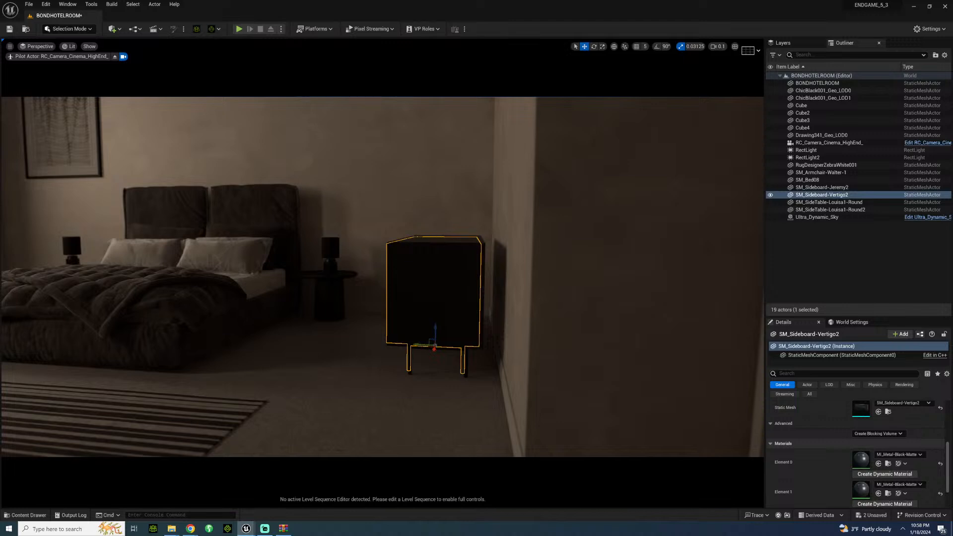
drag(422, 345, 440, 344)
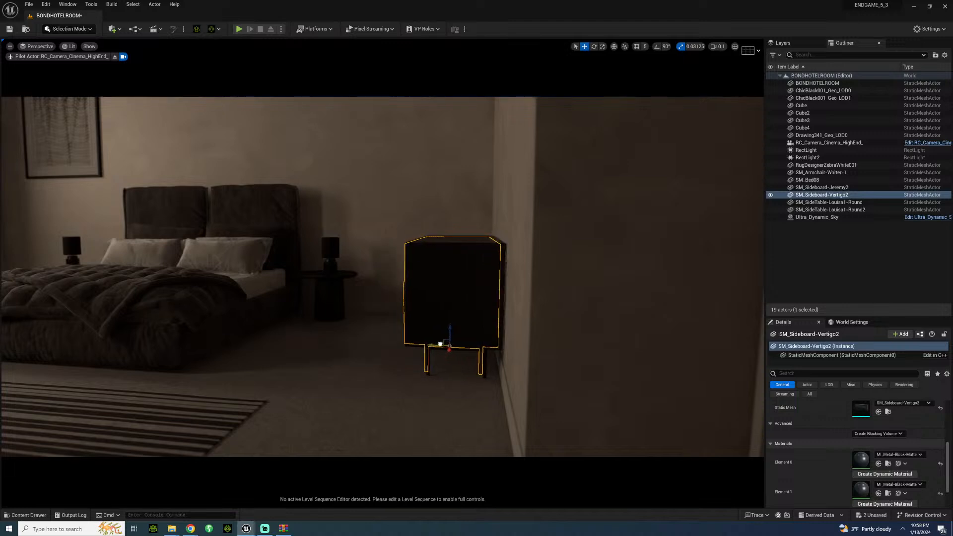
Step: Reframe the piloted camera on the bed, with the striped rug in front and the repositioned sideboard beside it
click(382, 364)
right_drag(382, 364, 363, 382)
key(s)
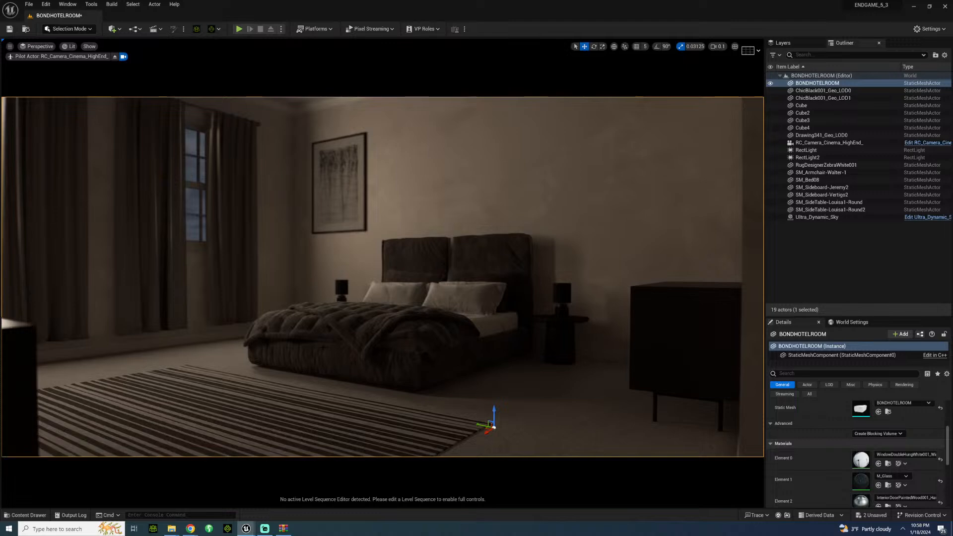
right_drag(363, 381, 337, 419)
key(d)
key(w)
key(a)
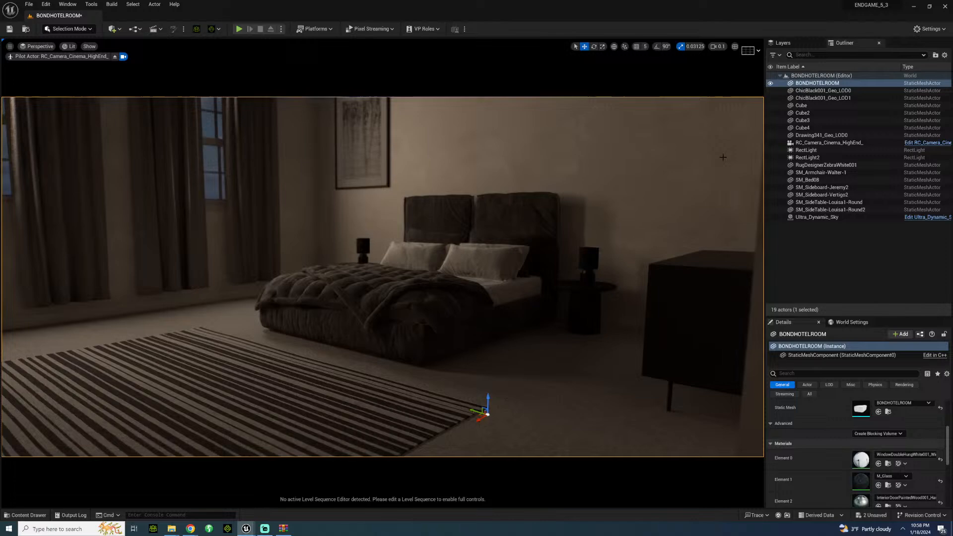
Step: Stop piloting the cinema camera and examine the room's windowed wall from outside
right_click(825, 143)
click(861, 129)
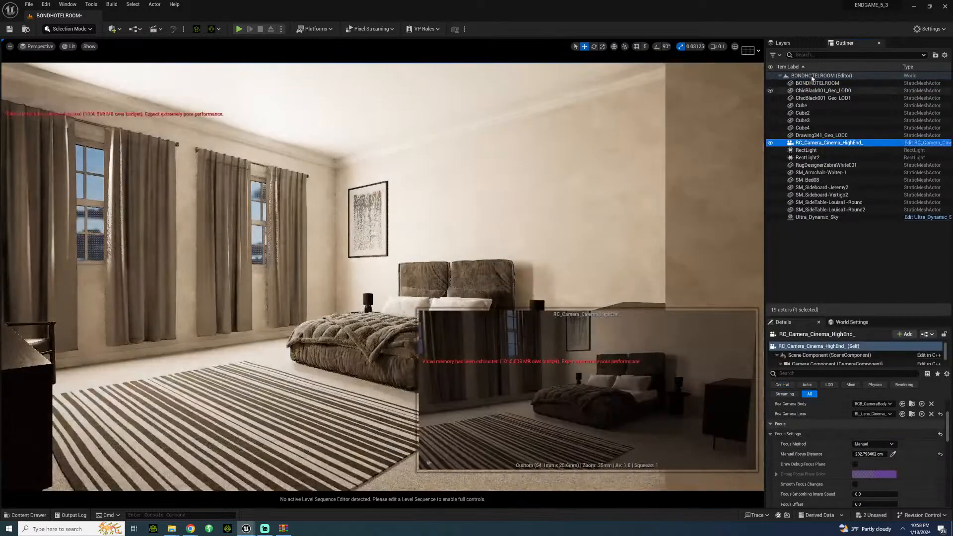
click(809, 76)
click(432, 200)
right_drag(432, 200, 395, 214)
key(a)
key(s)
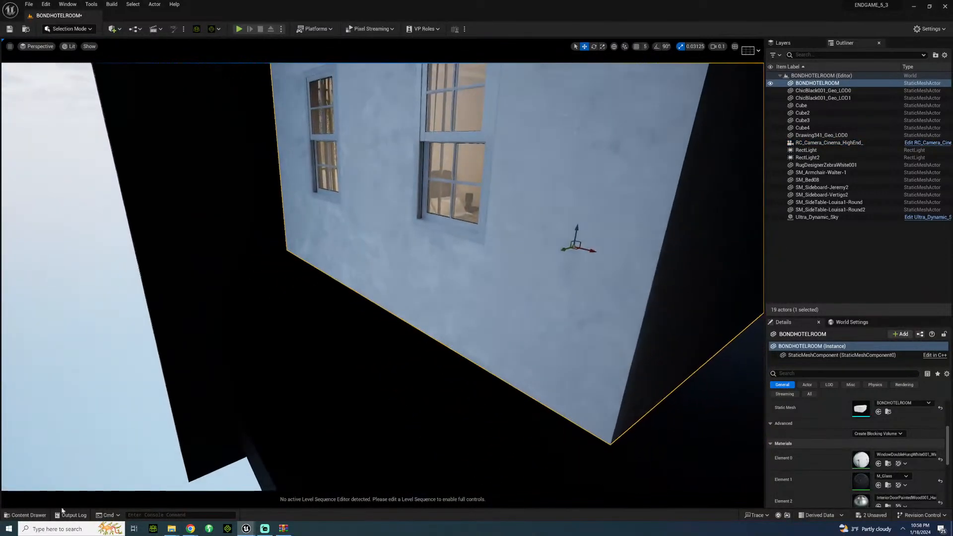
click(26, 515)
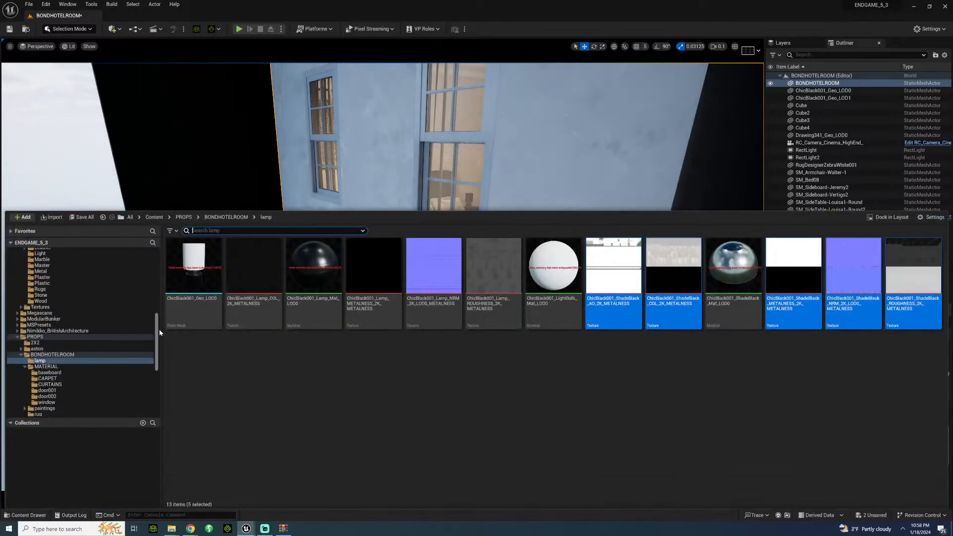
mouse_move(156, 333)
mouse_down()
mouse_move(157, 268)
mouse_move(145, 287)
mouse_move(154, 276)
mouse_move(150, 307)
mouse_up()
click(38, 515)
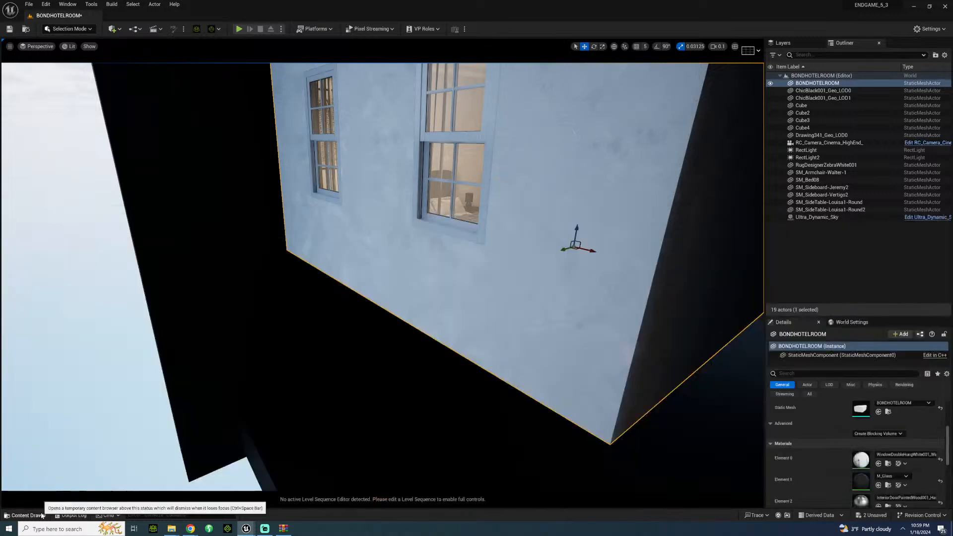
click(39, 515)
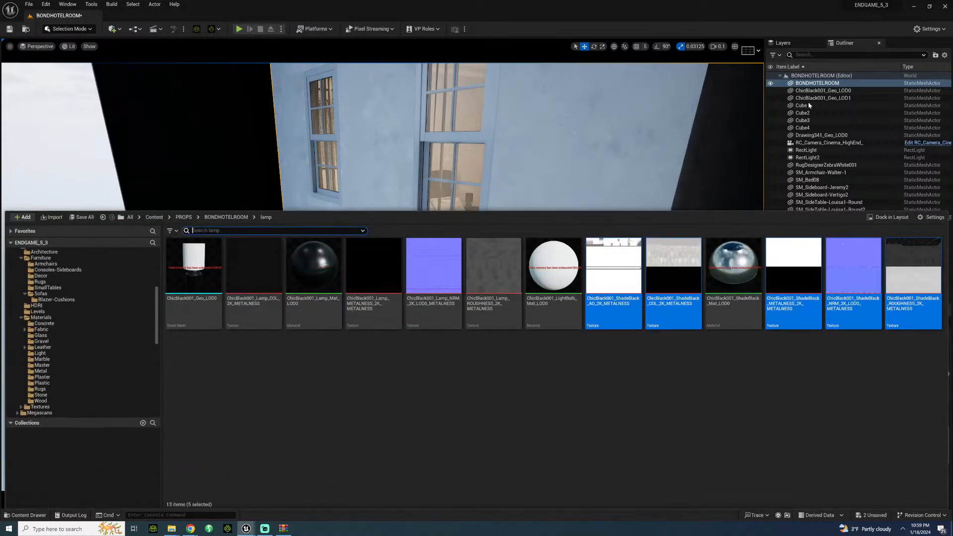
Step: Pilot the cinema camera again, frame the bed head-on with the sideboard along the wall, and activate the manual focus distance picker
right_click(817, 143)
mouse_move(834, 199)
click(854, 231)
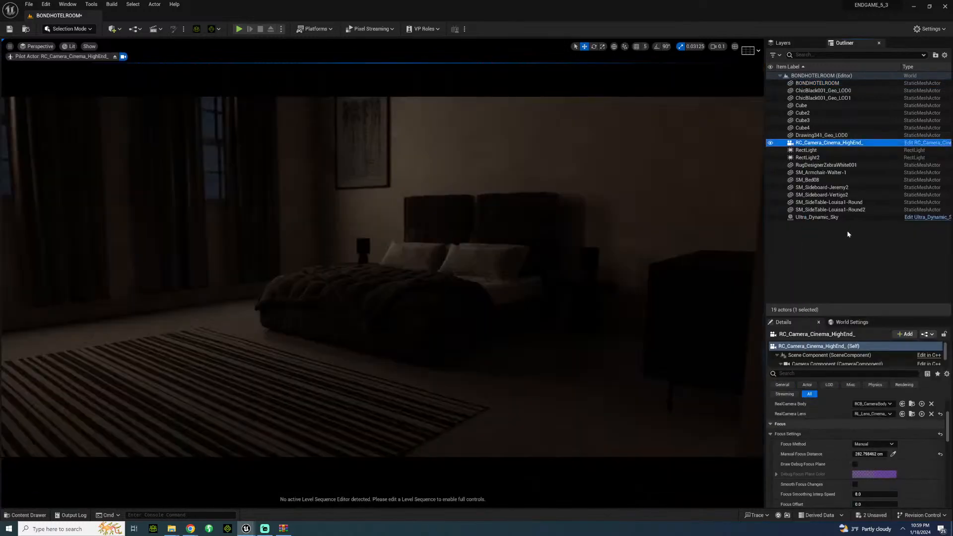
right_drag(382, 277, 532, 270)
key(a)
key(a)
key(d)
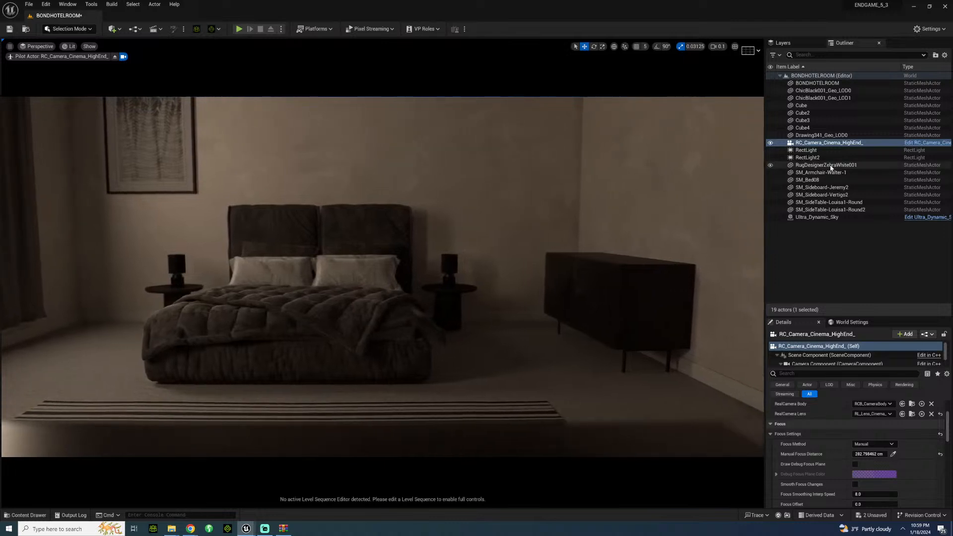
click(893, 454)
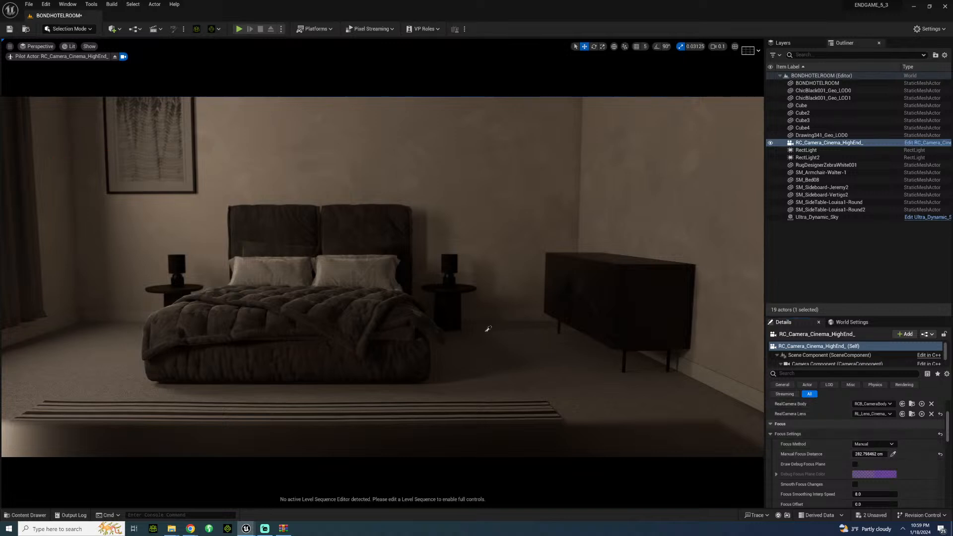